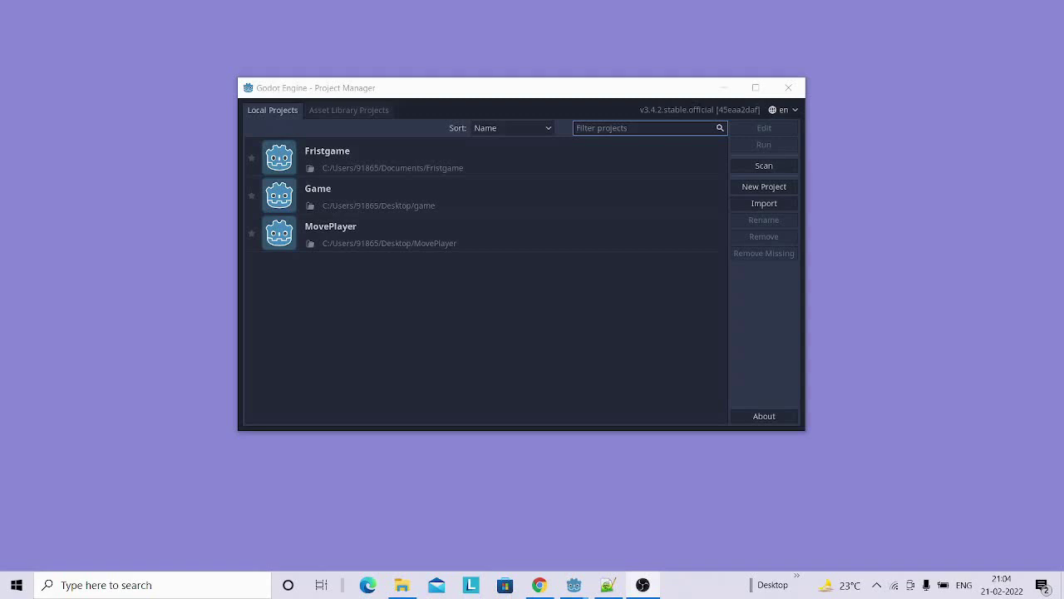
Start a new project and browse its location to the root of the C drive.
click(769, 188)
click(768, 187)
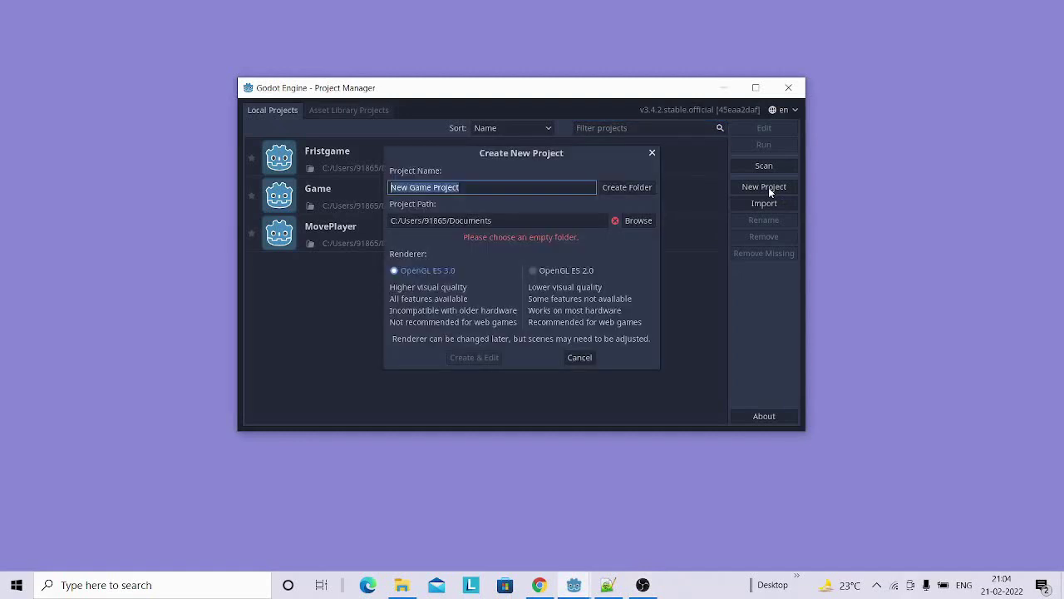
click(643, 222)
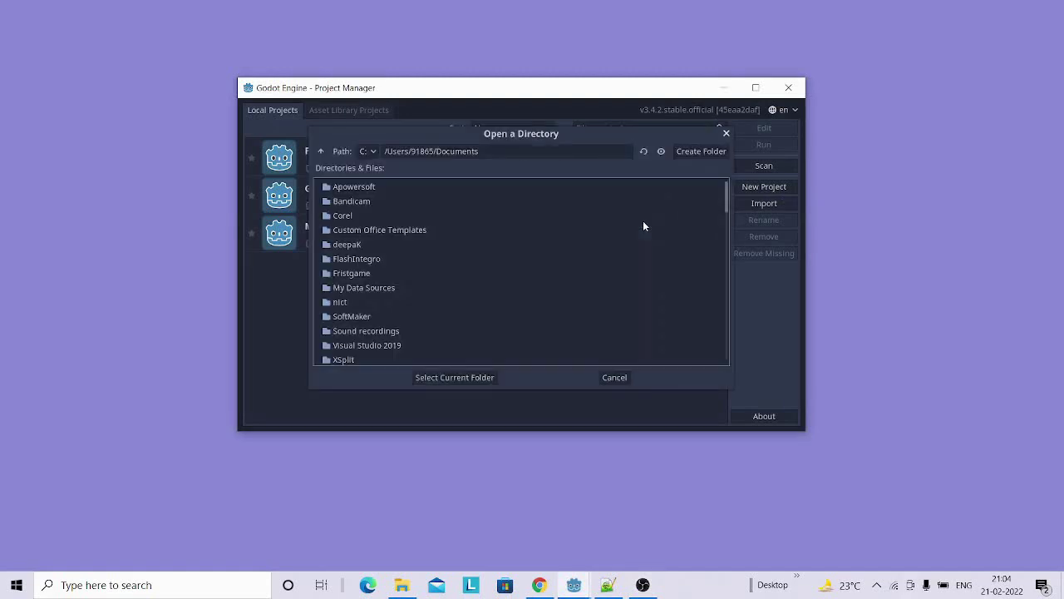
click(516, 151)
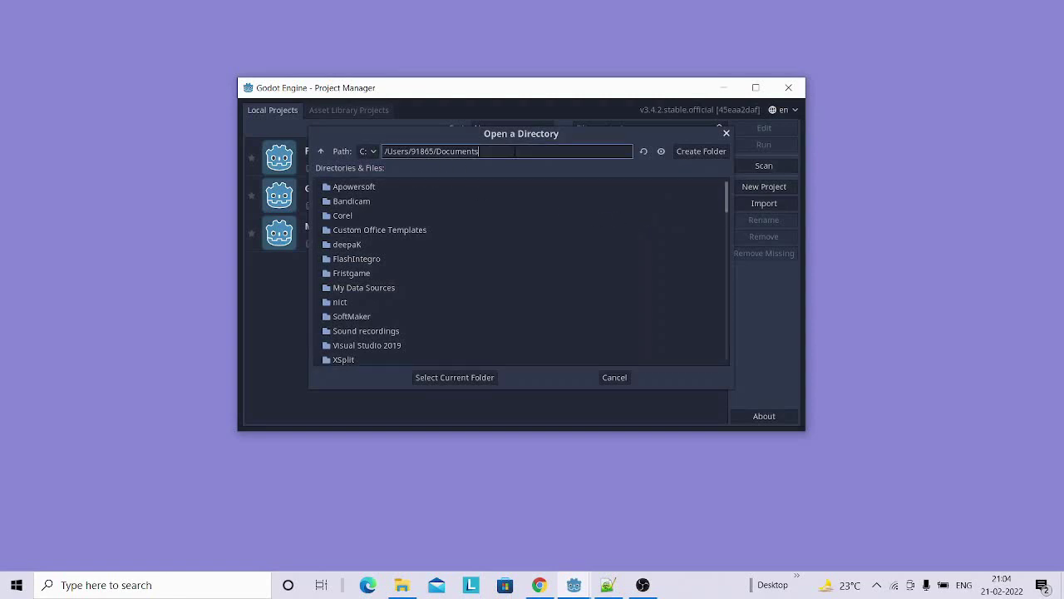
key(BackSpace)
key(BackSpace)
key(BackSpace)
key(BackSpace)
key(BackSpace)
key(BackSpace)
key(BackSpace)
key(BackSpace)
key(BackSpace)
key(BackSpace)
key(BackSpace)
key(BackSpace)
key(Return)
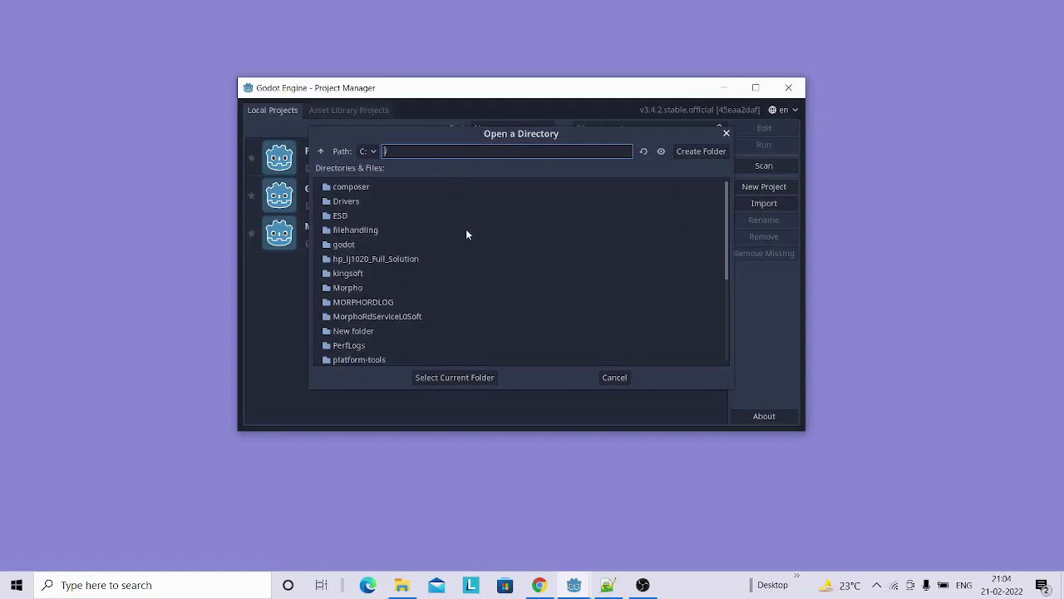
Go through Users to the user's home folder and confirm Desktop as the project location.
scroll(413, 329, down, 3)
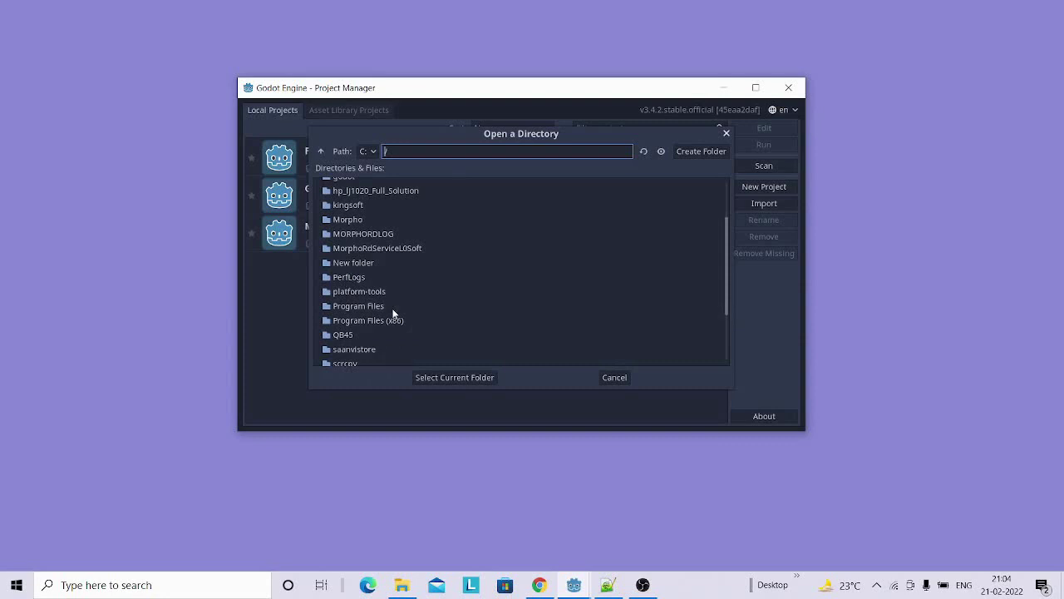
scroll(393, 309, down, 2)
click(351, 350)
double_click(351, 349)
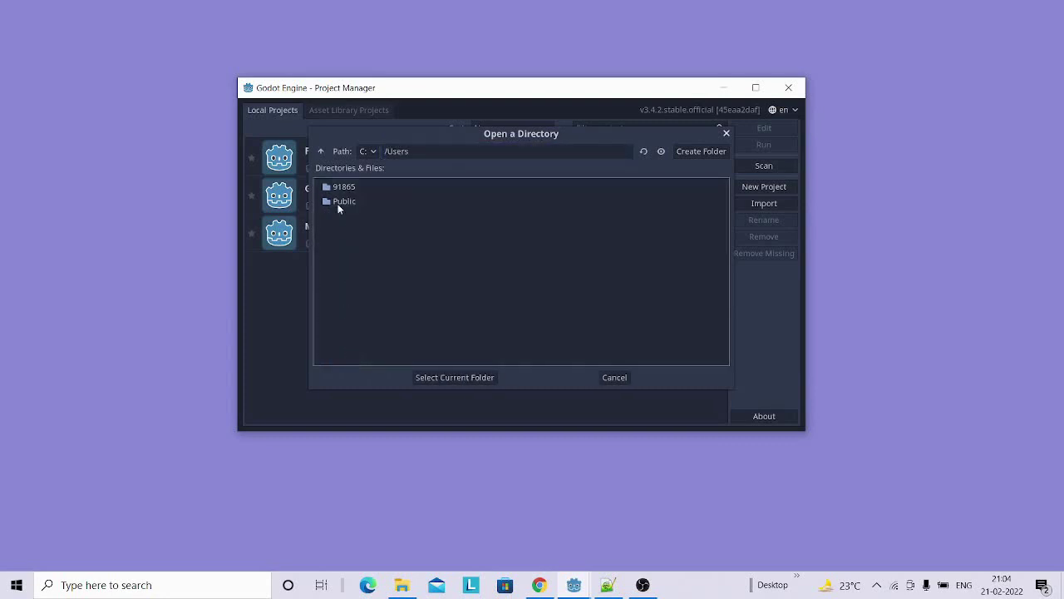
double_click(347, 188)
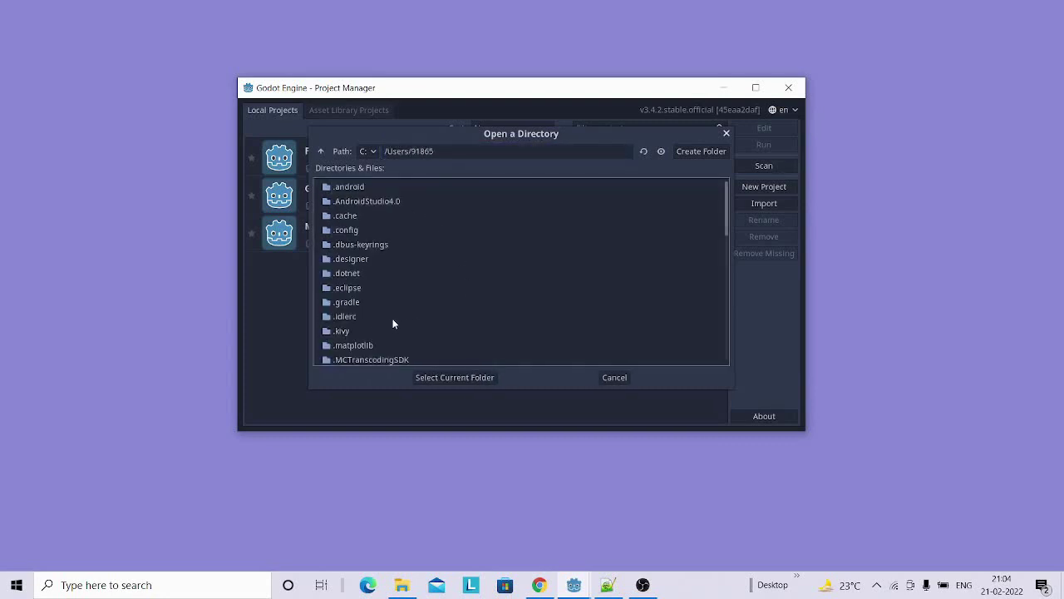
scroll(394, 324, down, 2)
scroll(393, 323, down, 2)
scroll(393, 323, down, 1)
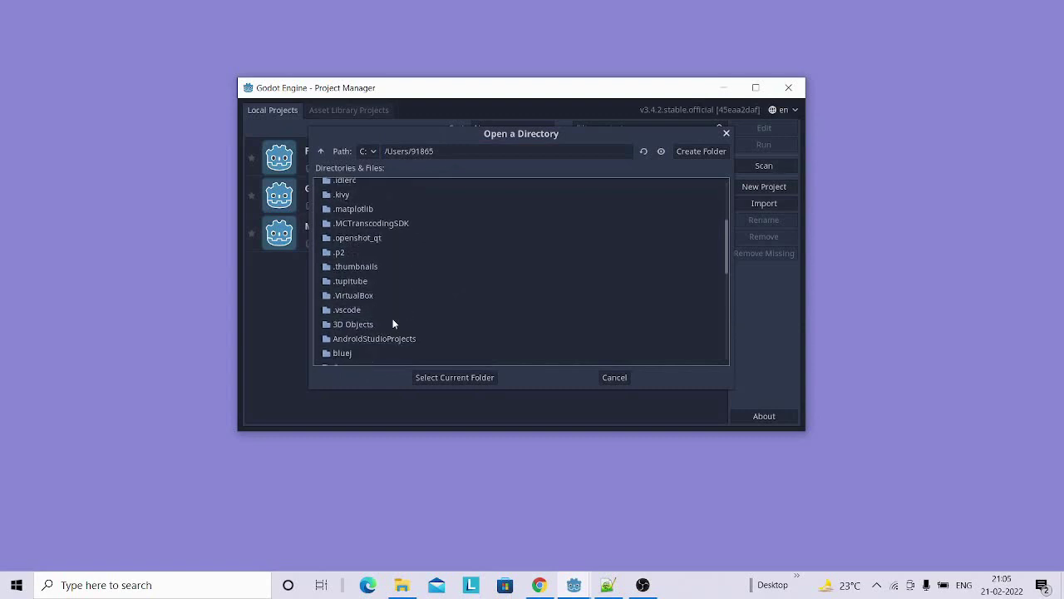
scroll(393, 323, down, 1)
scroll(393, 323, down, 1)
click(337, 315)
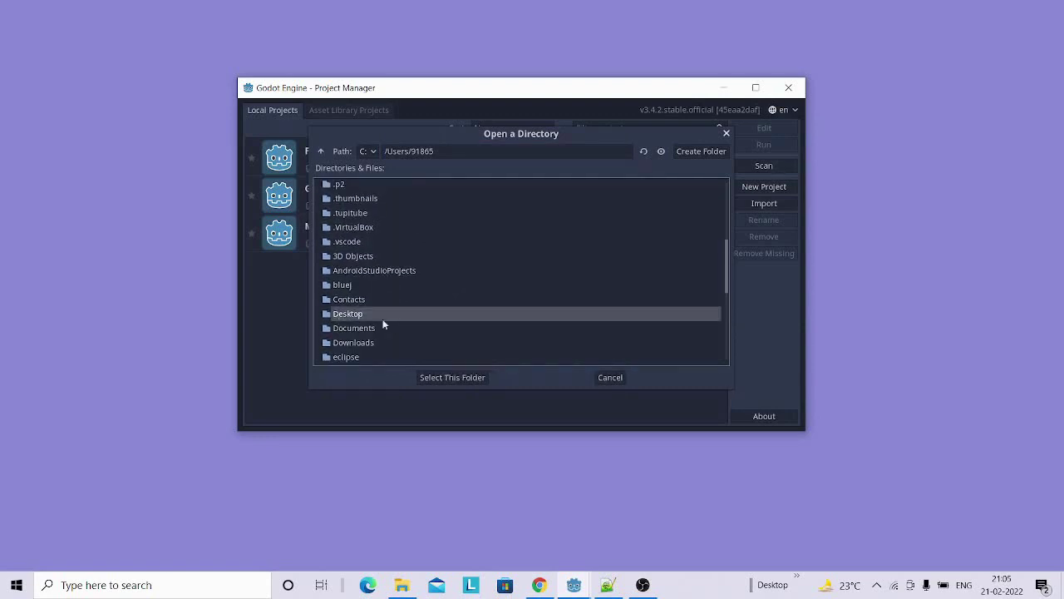
click(460, 376)
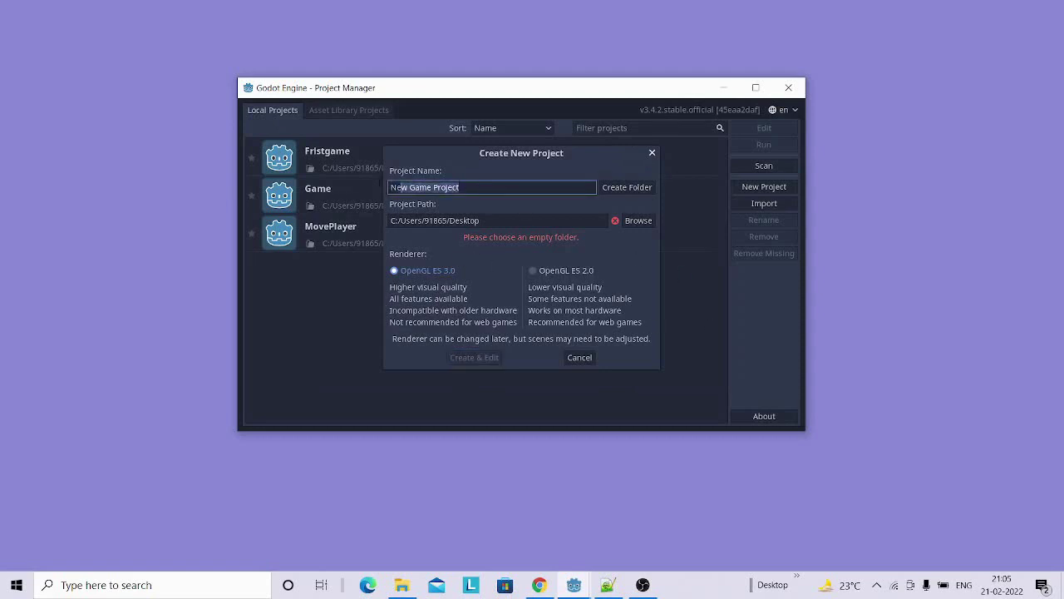
Name the project 'animate', give it its own folder, then create and open it.
drag(480, 190, 389, 188)
text(a)
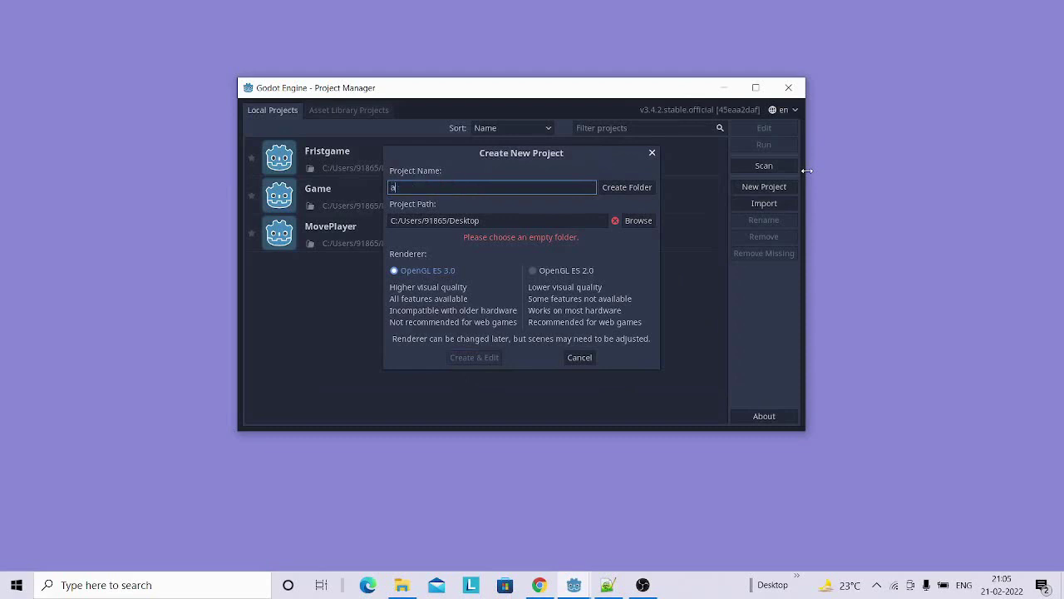
text(nima)
text(te)
click(631, 188)
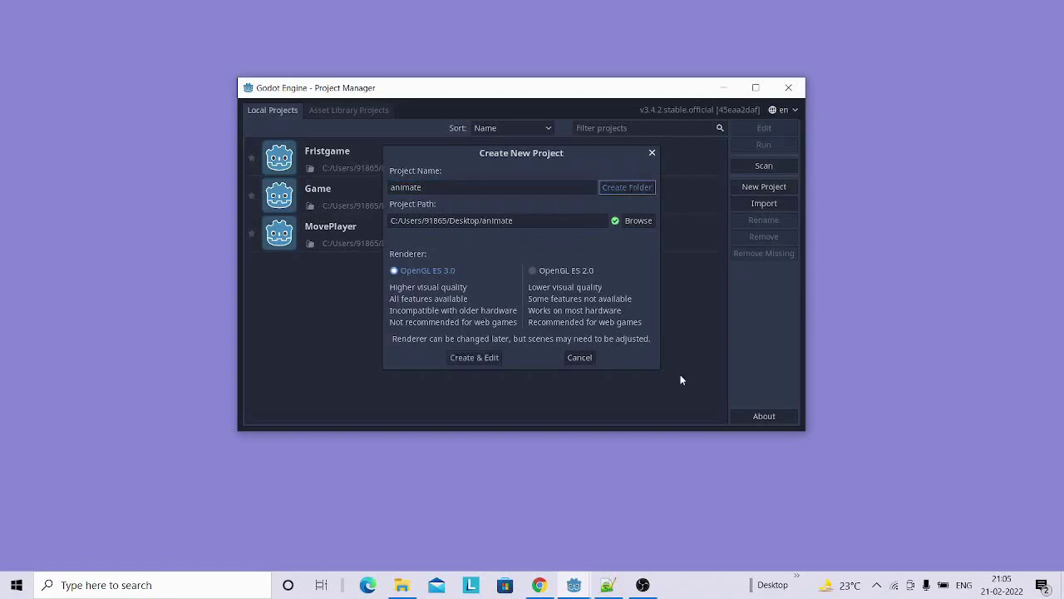
click(478, 359)
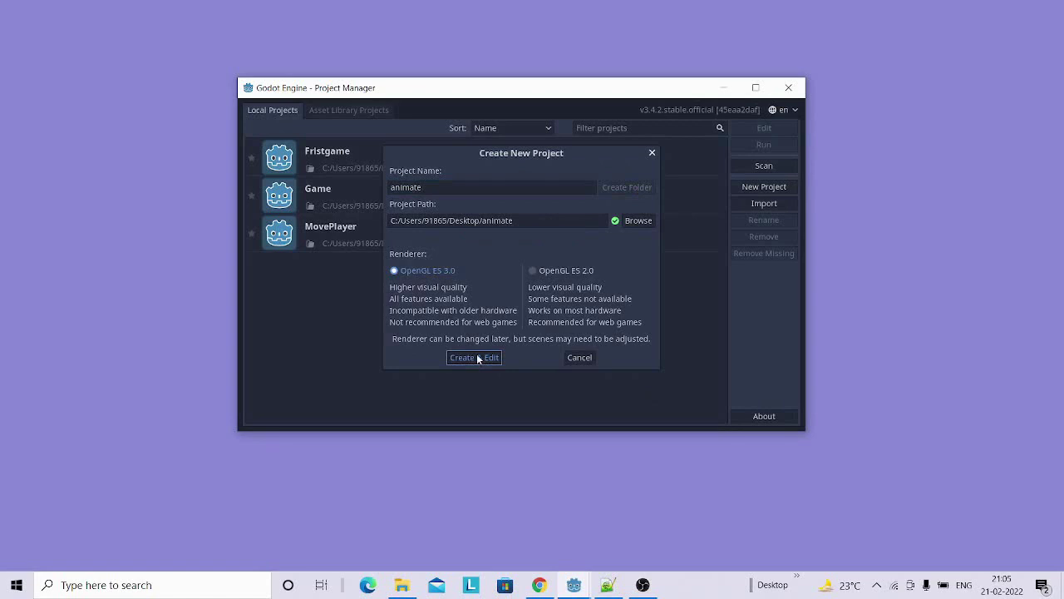
click(478, 359)
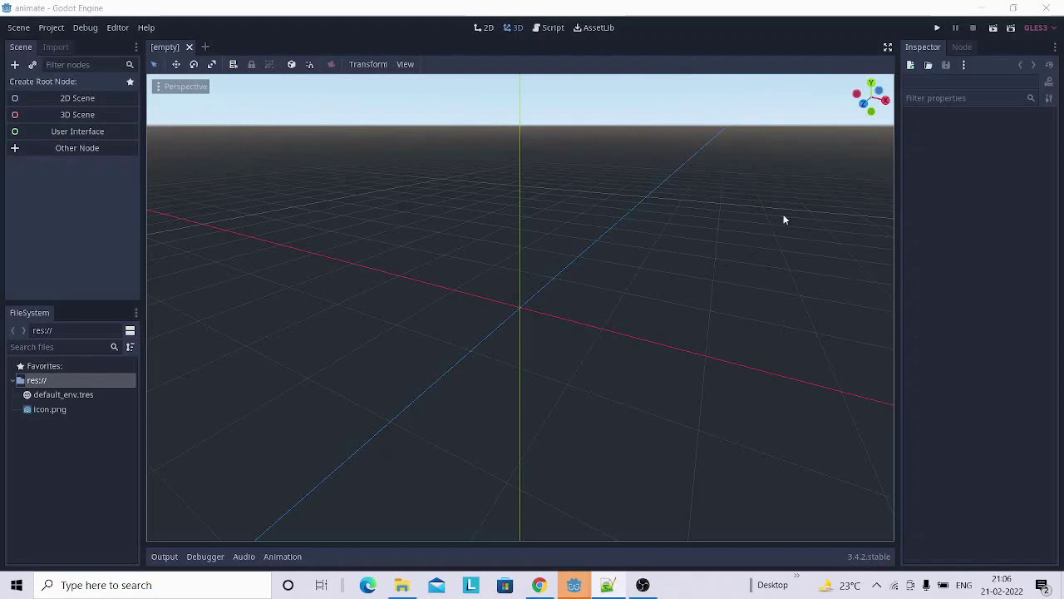
Switch the editor to 2D and bring up File Explorer showing the game's assets folder.
click(488, 29)
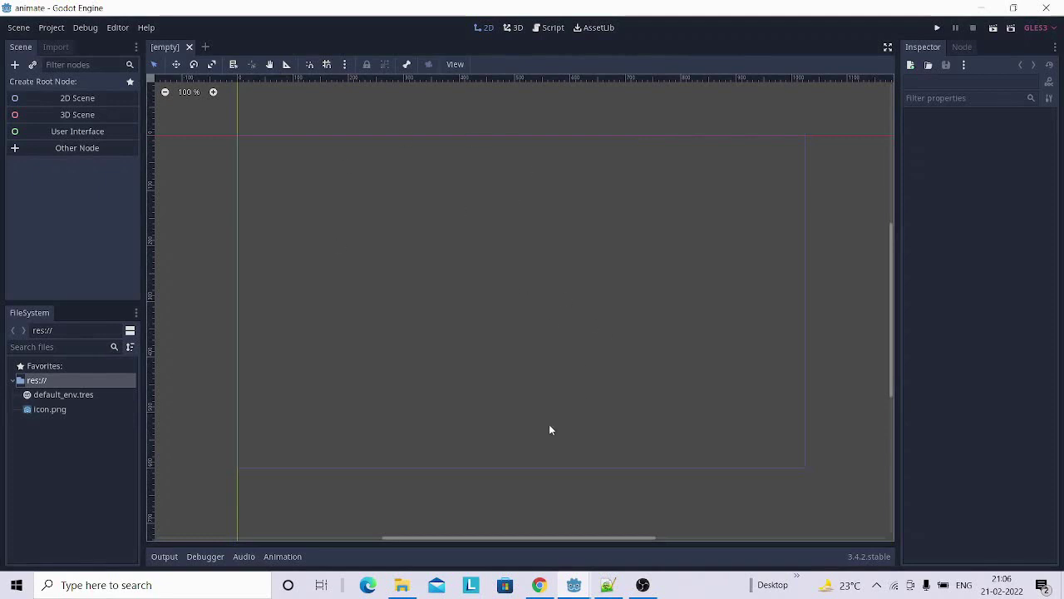
click(401, 584)
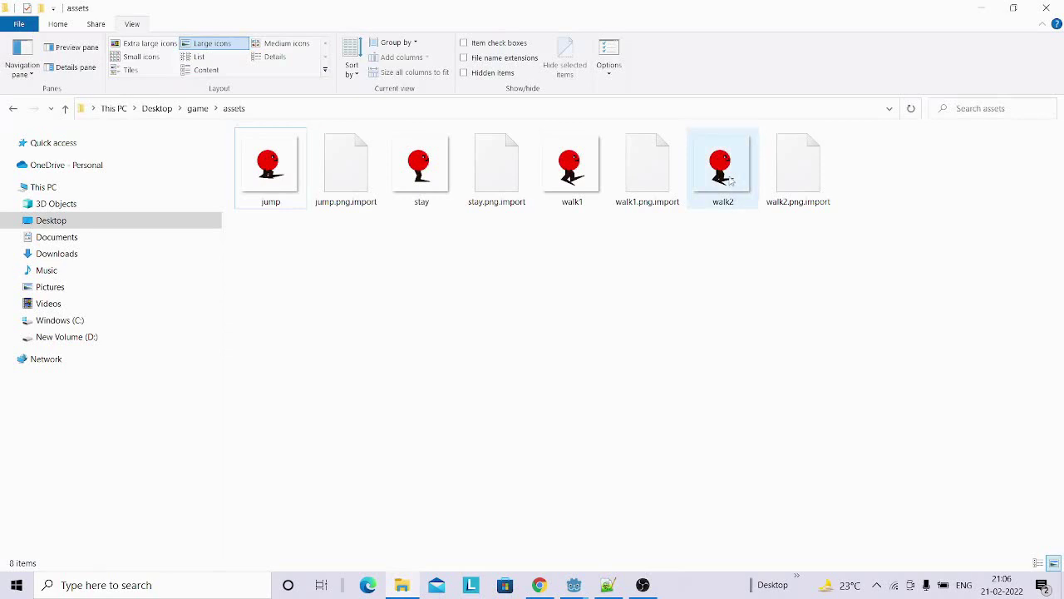
Select the walk2, stay, jump and walk1 sprites together, then go back to the Desktop.
click(730, 179)
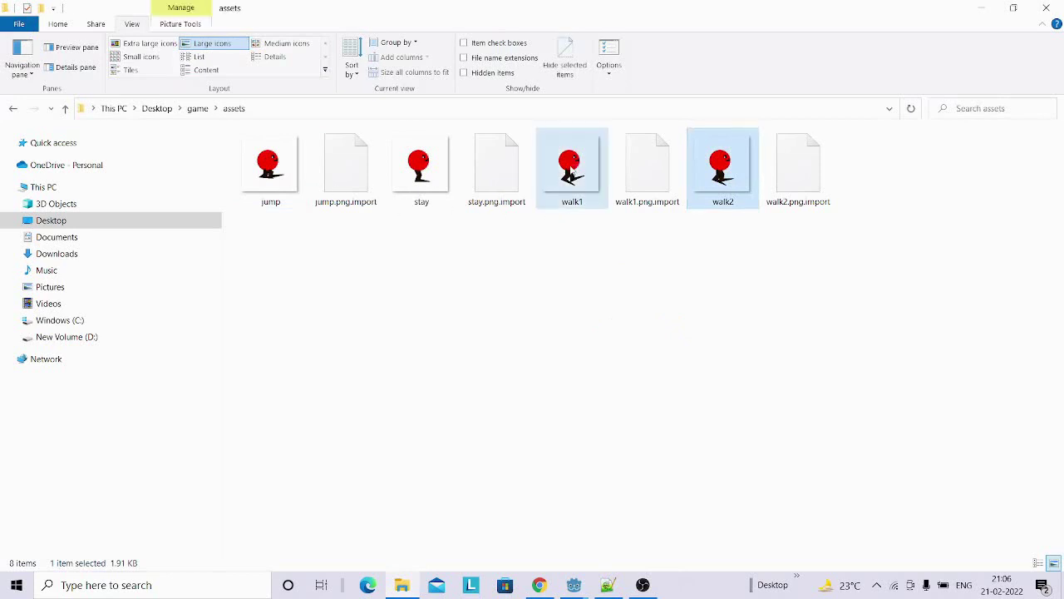
ctrl+click(435, 174)
ctrl+click(260, 168)
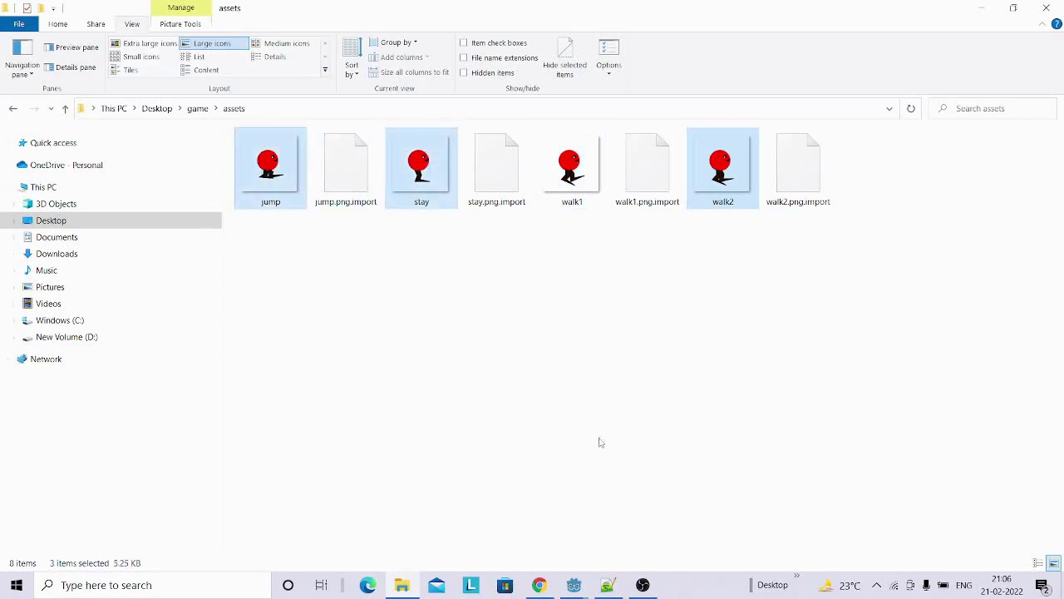
ctrl+click(588, 197)
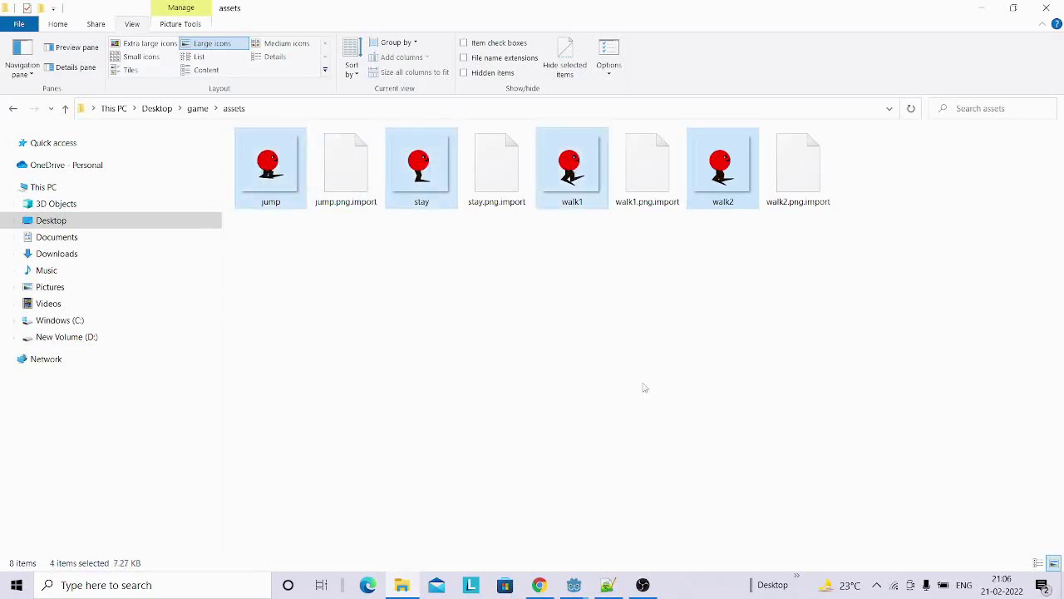
click(160, 108)
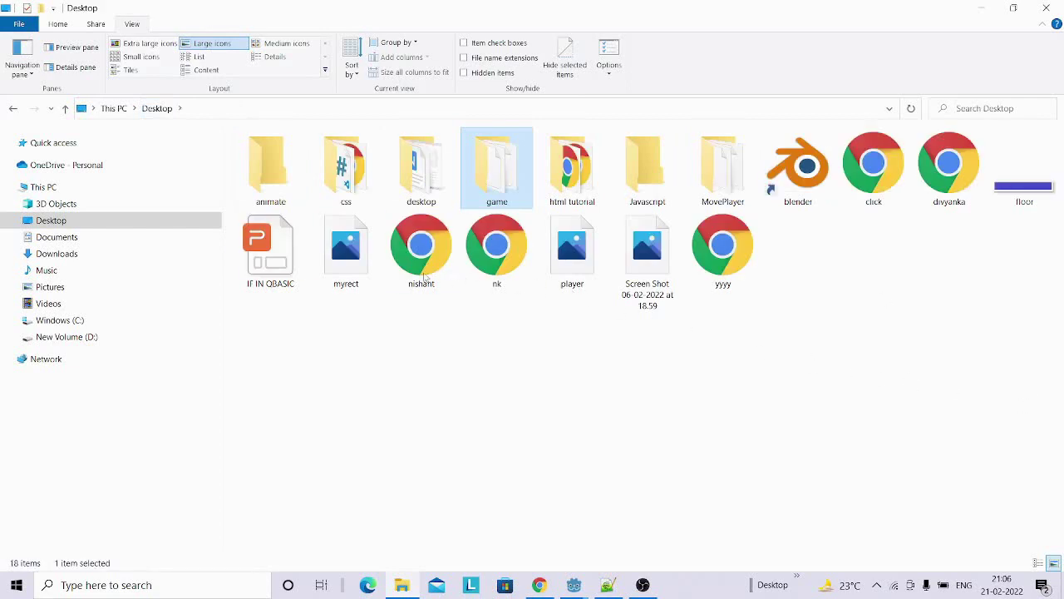
Create a folder named 'assets' inside the animate project folder and open it.
double_click(279, 175)
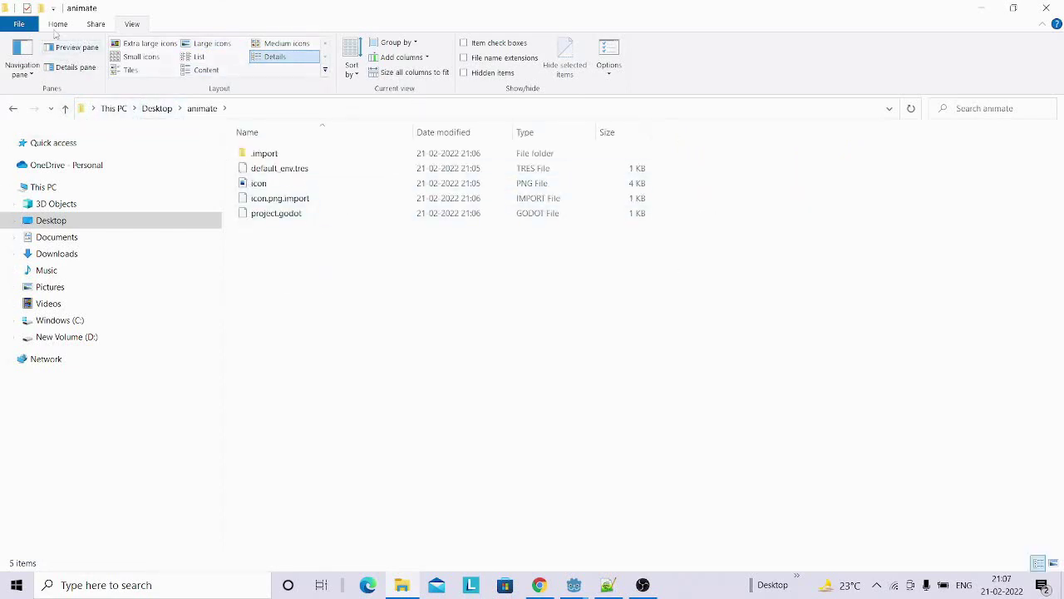
click(59, 24)
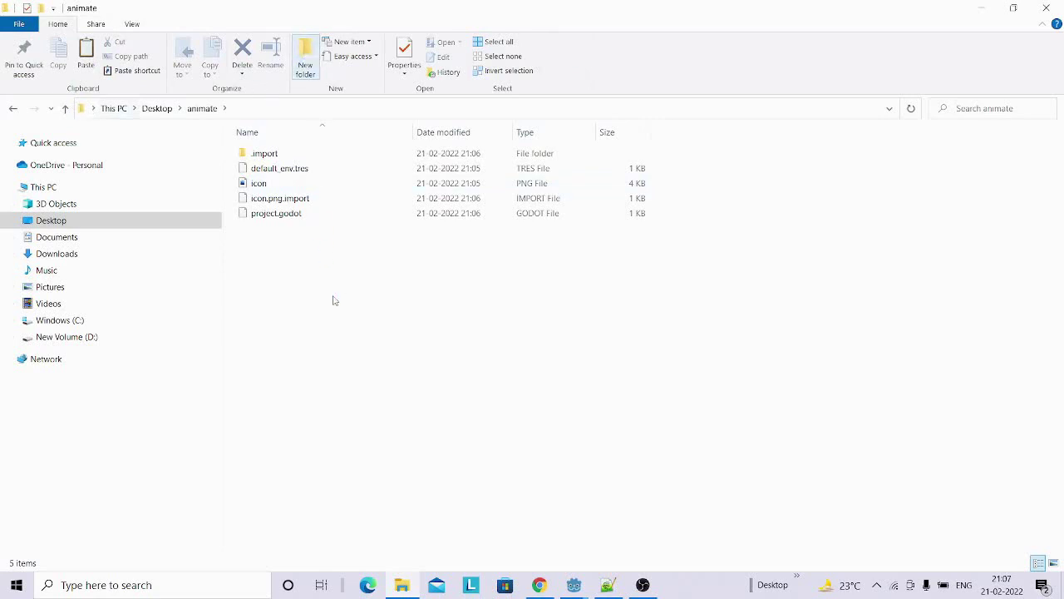
key(ctrl+shift+n)
text(a)
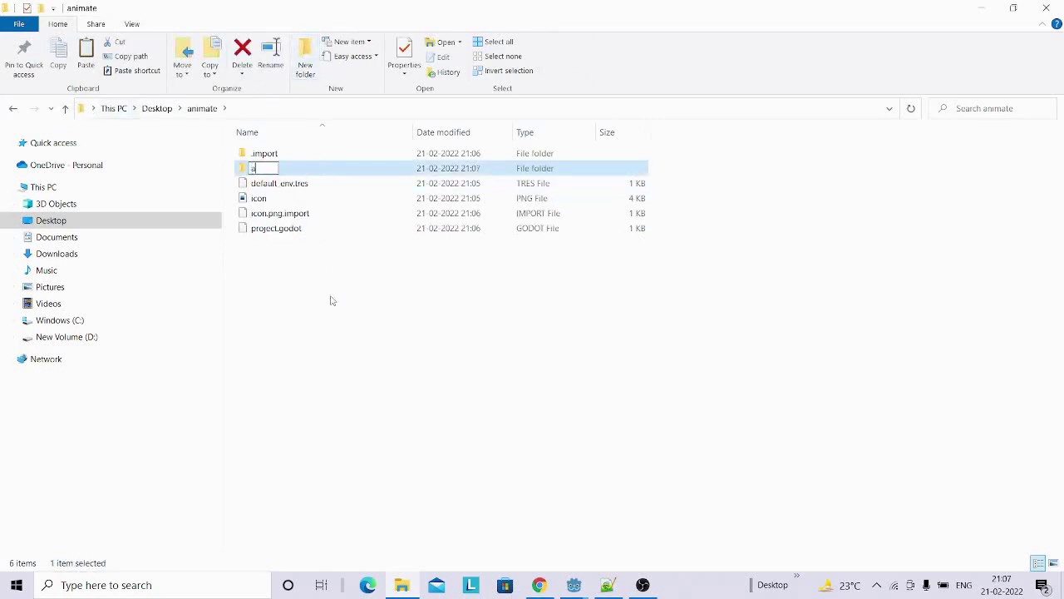
text(ssets)
key(Return)
double_click(325, 171)
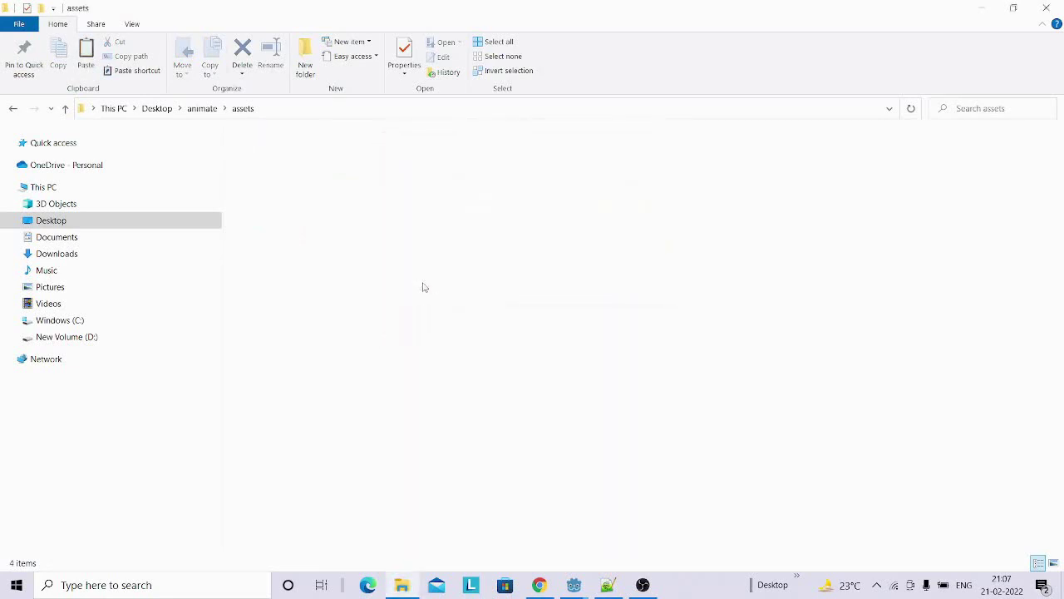
Back in Godot, expand the assets folder in the project's FileSystem dock.
mouse_move(575, 586)
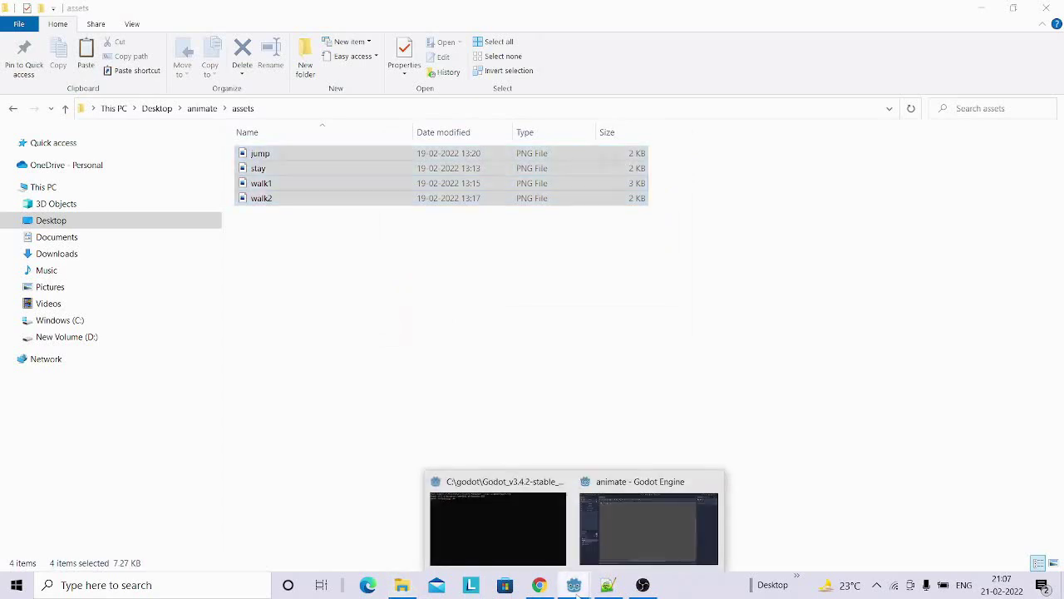
click(634, 530)
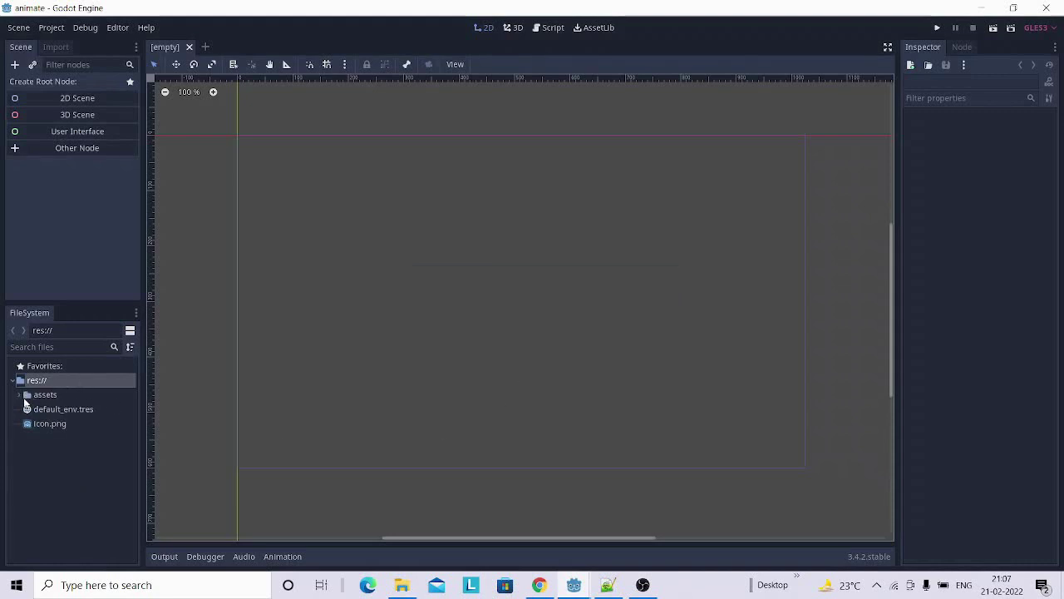
click(21, 396)
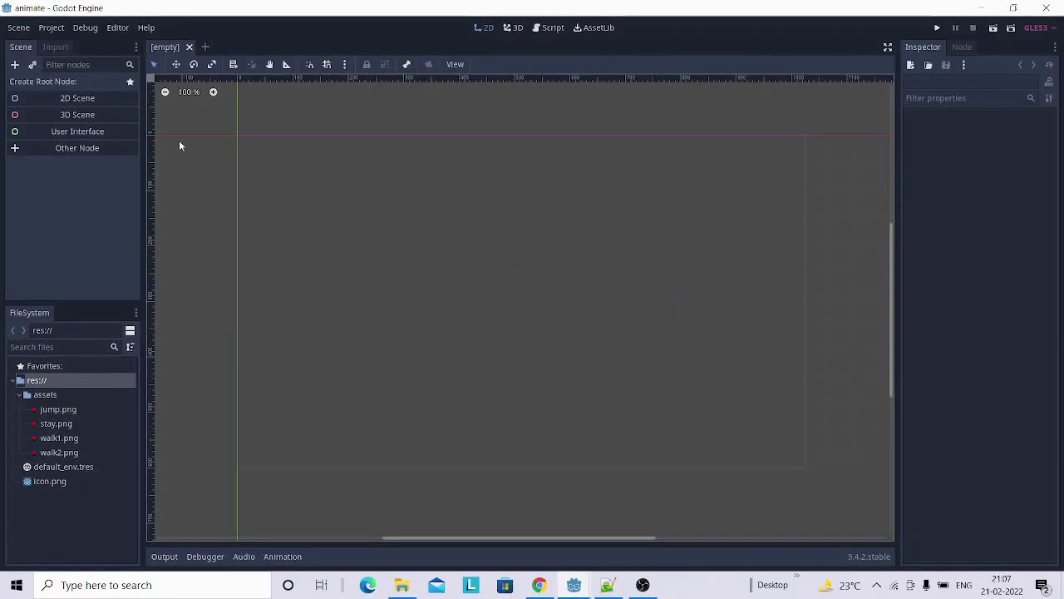
Create a Node2D as the scene root and rename it 'main'.
click(74, 98)
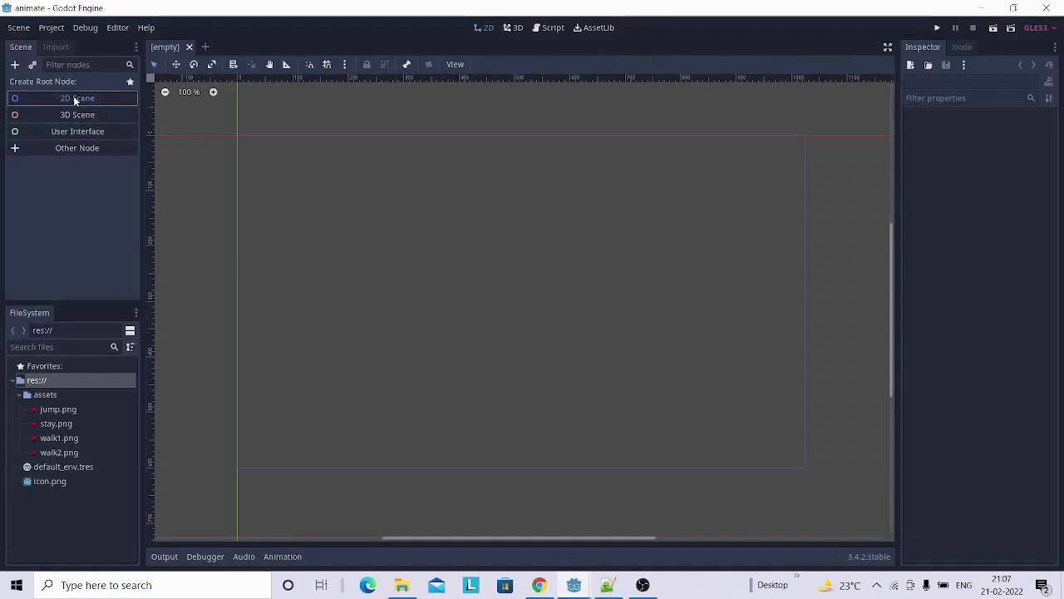
click(74, 98)
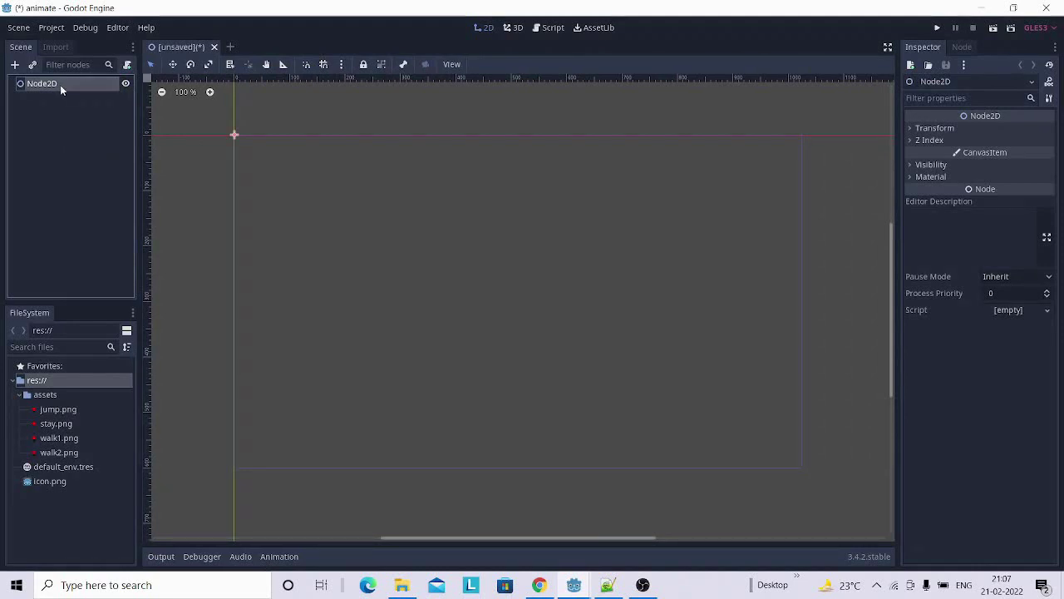
double_click(60, 85)
text(ma)
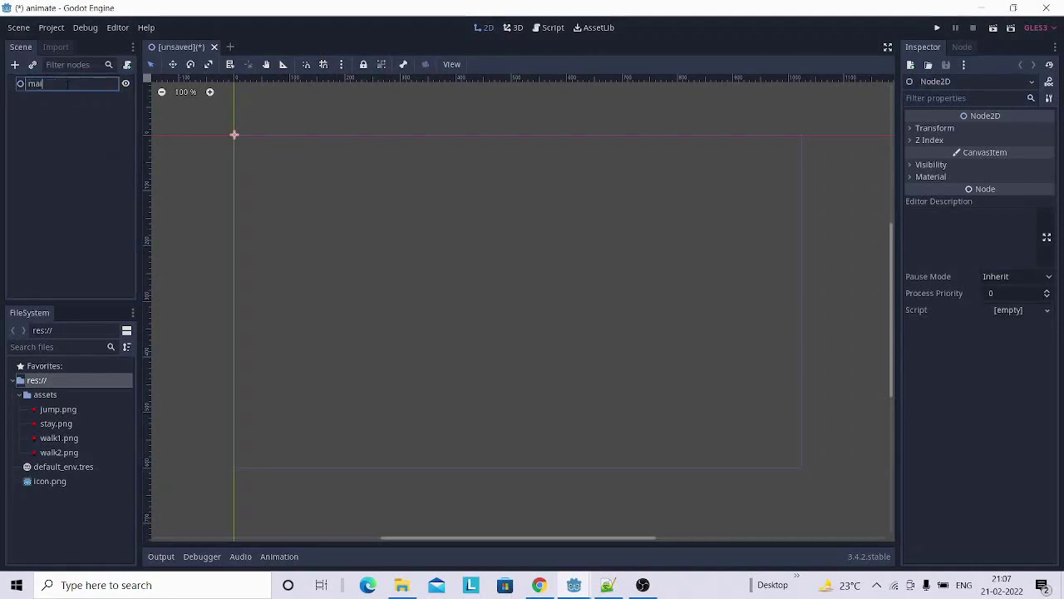
text(in)
key(Return)
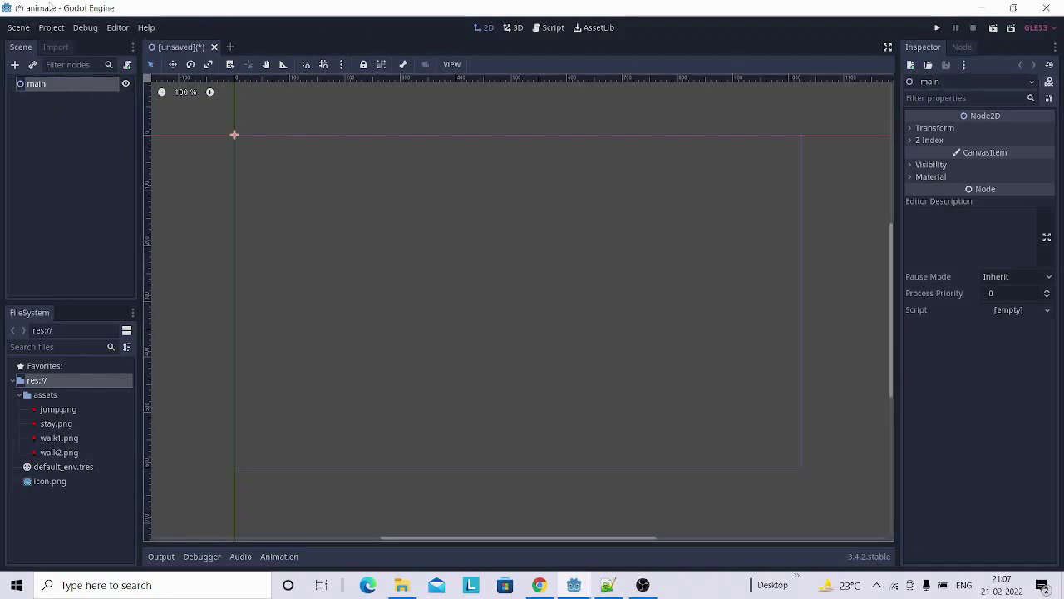
click(18, 28)
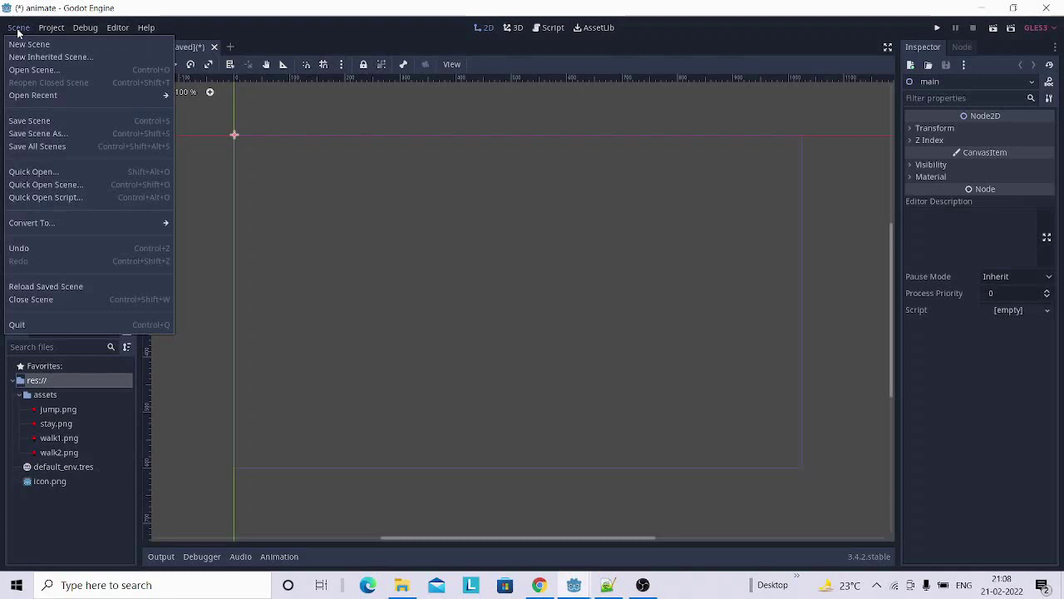
Save the scene as main.tscn in res:// and open a new empty scene tab.
click(51, 131)
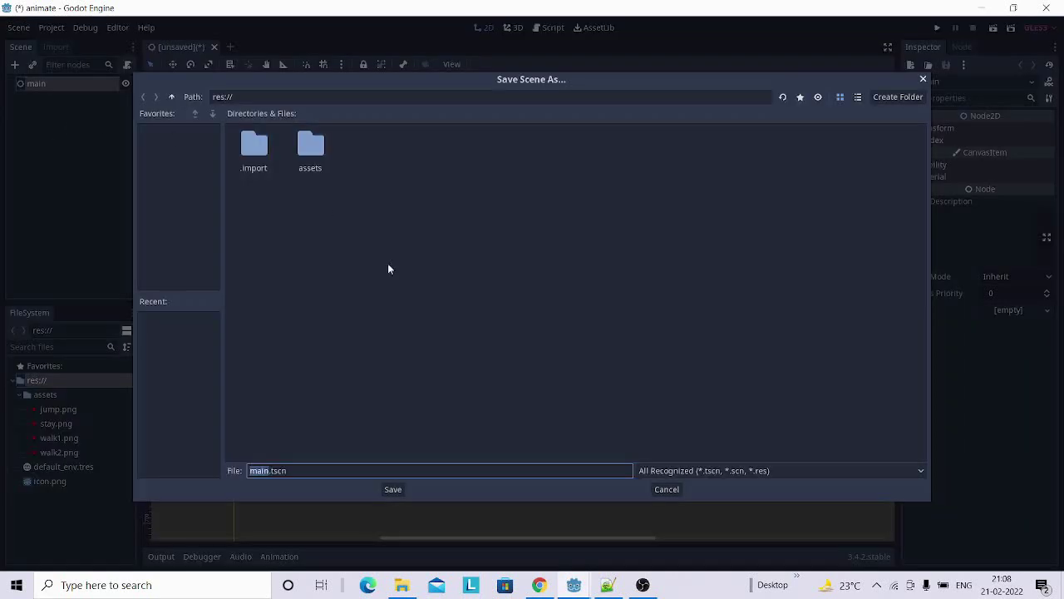
click(396, 490)
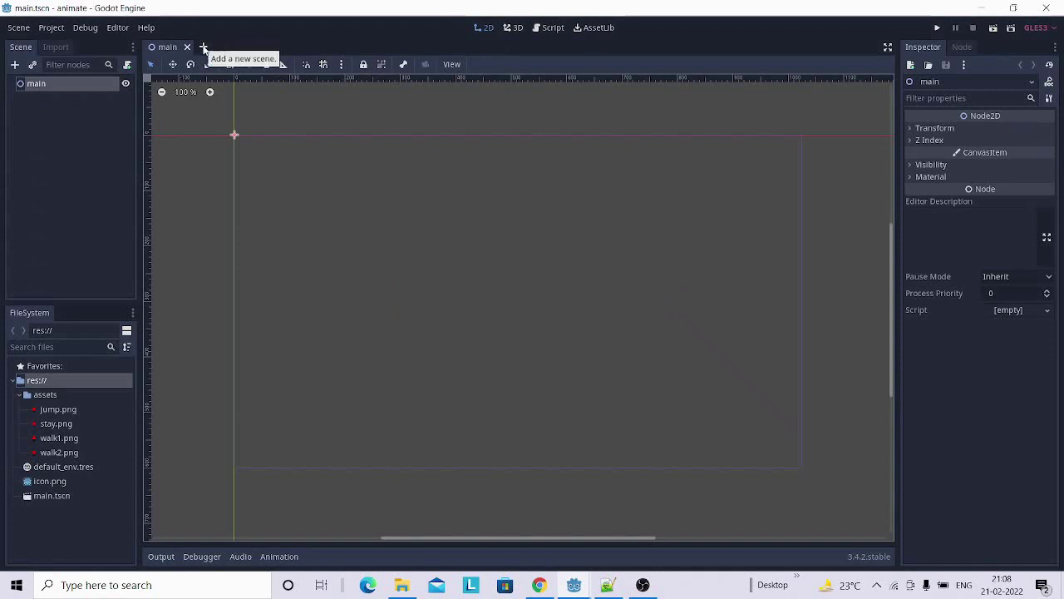
click(204, 49)
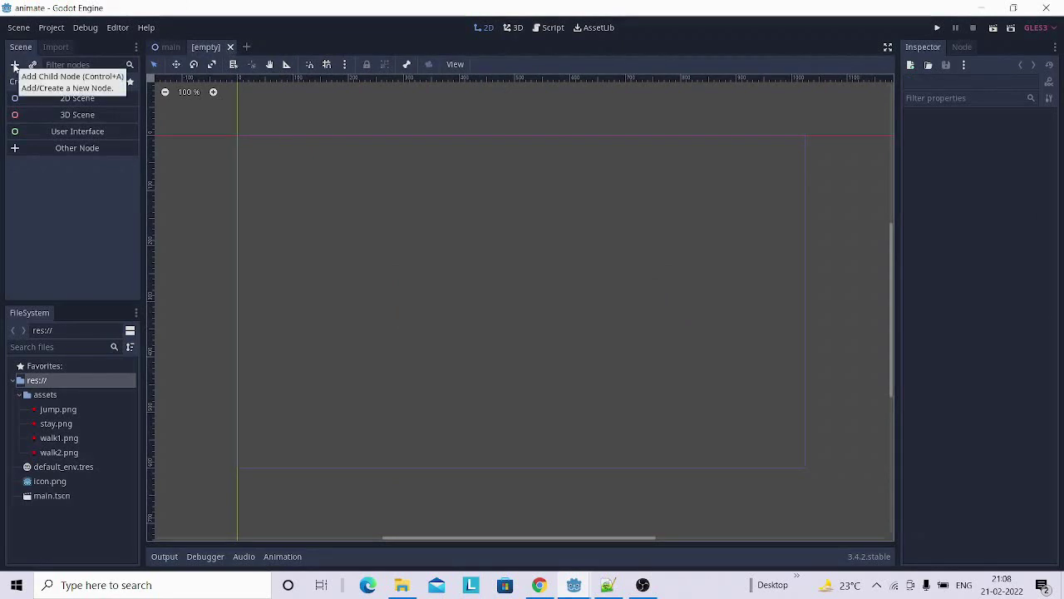
Add a KinematicBody2D as the new scene's root and type the name 'PlayerSence' for it.
click(14, 66)
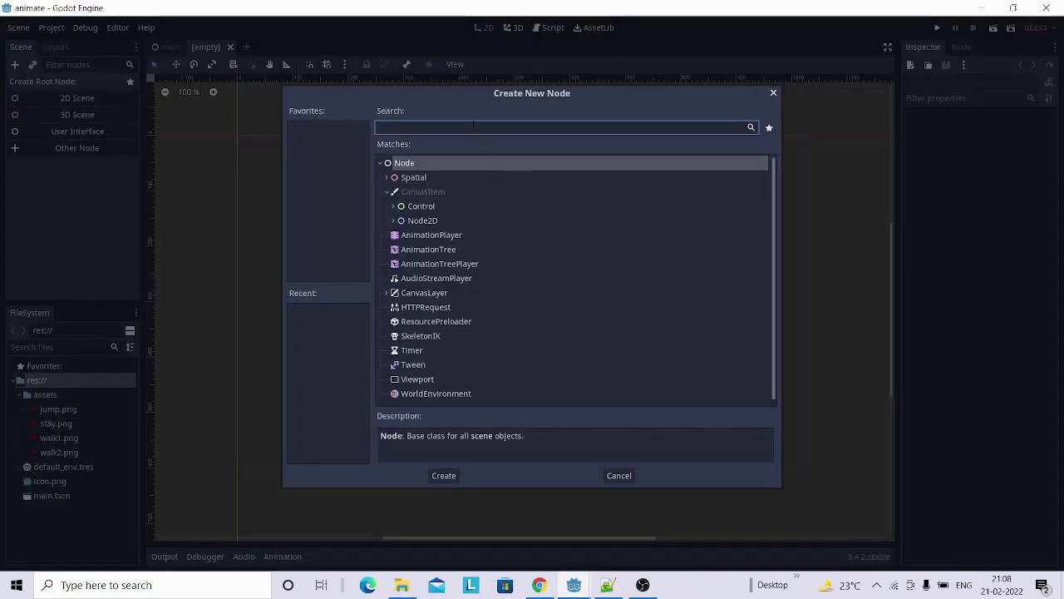
text(k)
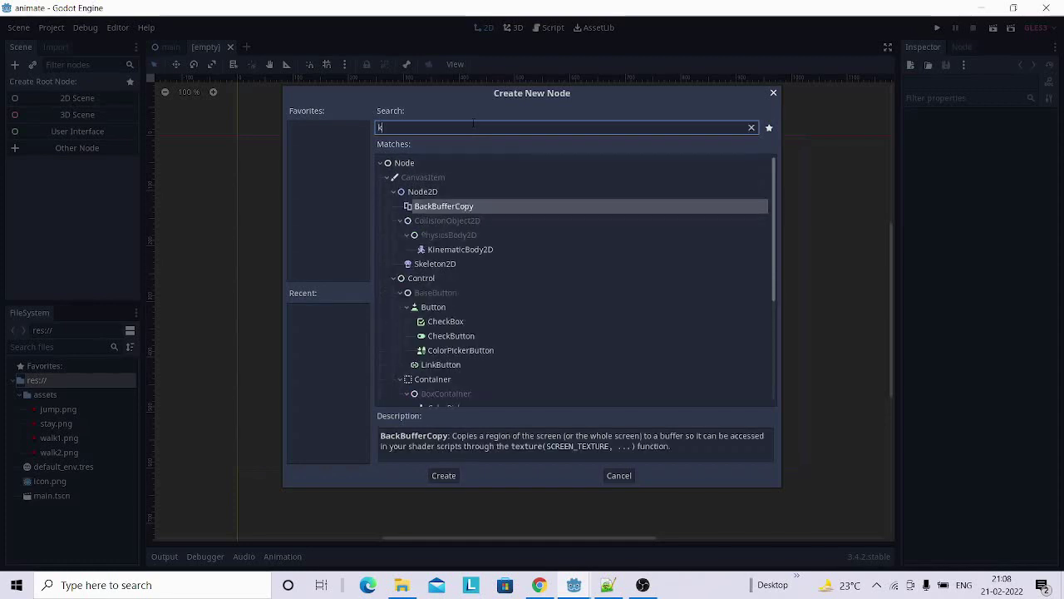
click(470, 250)
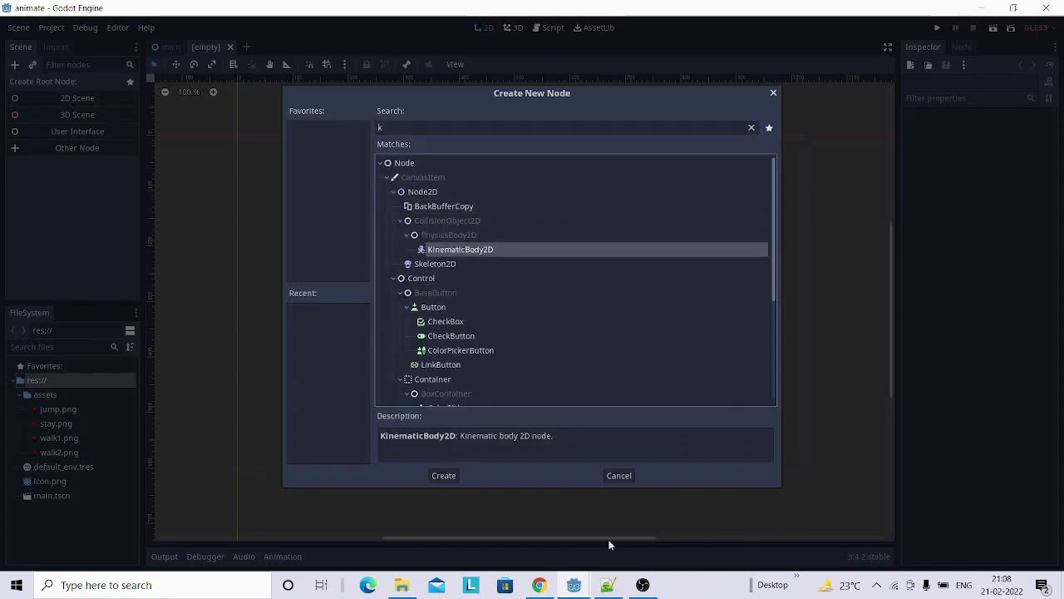
click(445, 475)
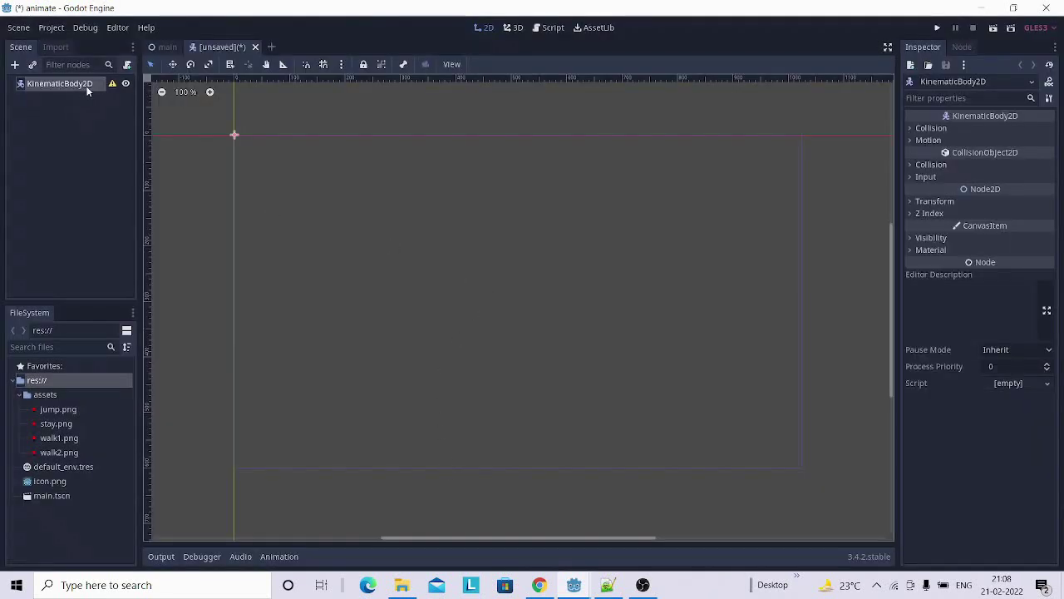
double_click(91, 86)
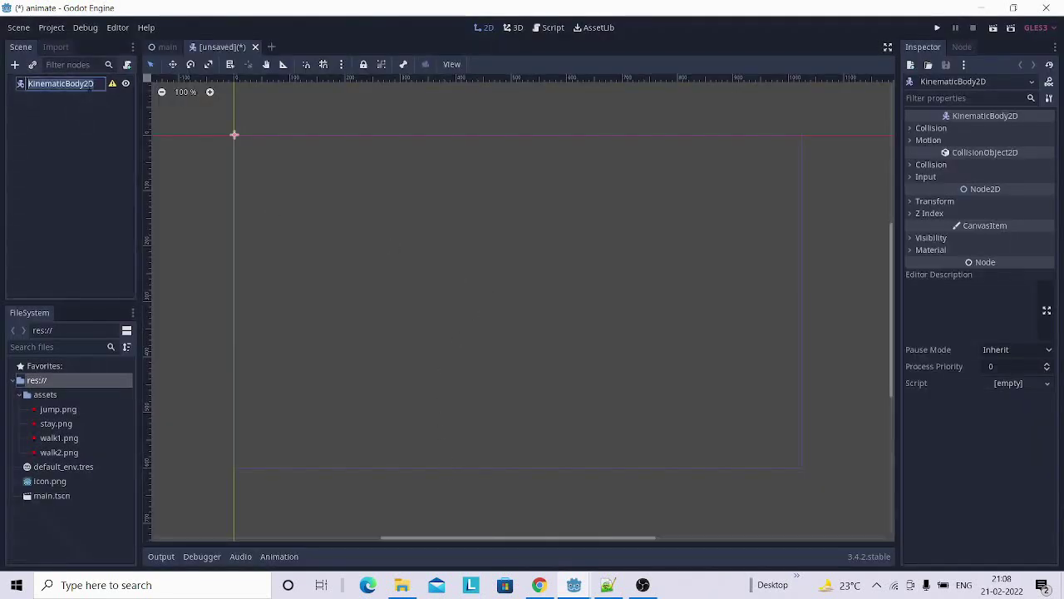
text(P)
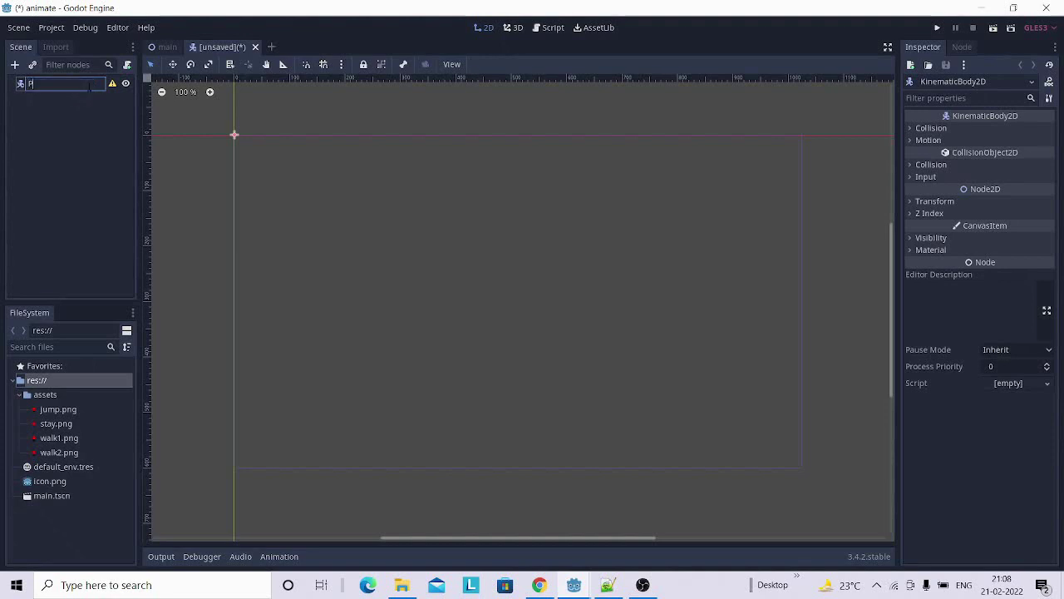
text(lay)
text(er)
text(Sen)
text(ce)
Commit the name PlayerSence and add a CollisionShape2D child under it.
key(Return)
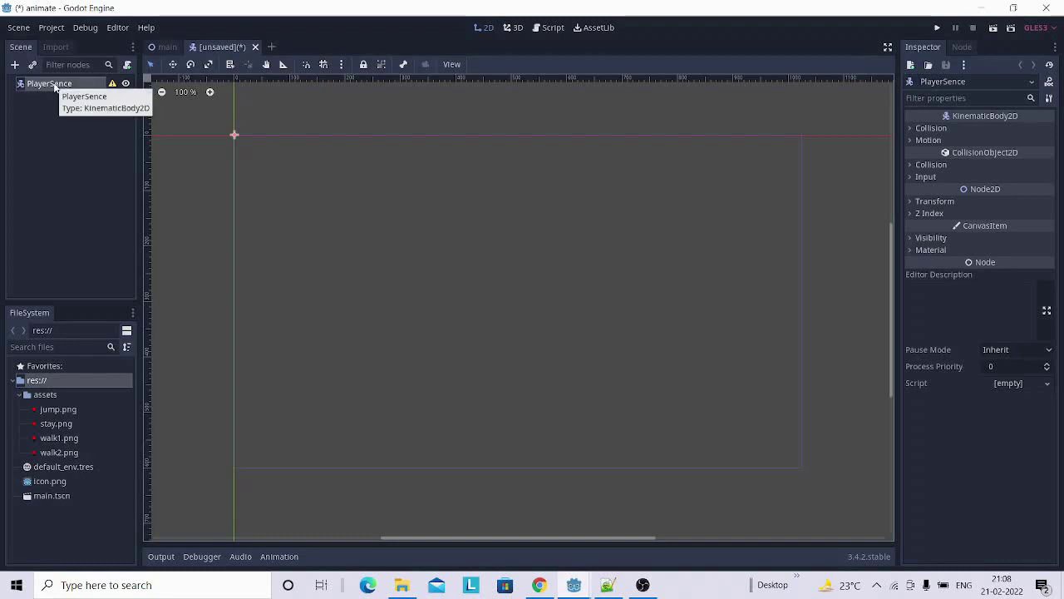
right_click(55, 87)
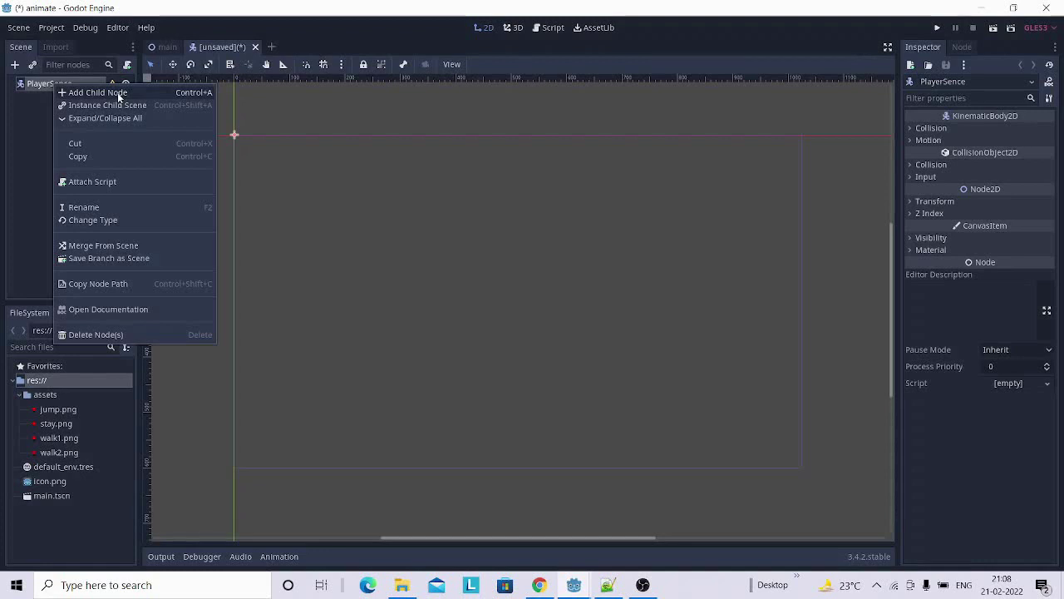
click(98, 92)
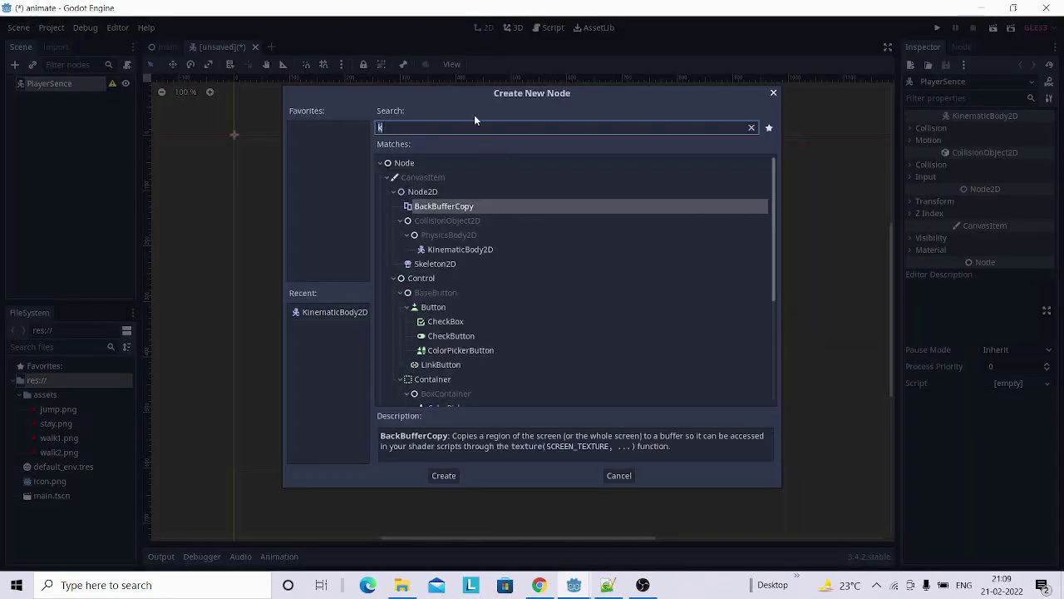
key(BackSpace)
text(o)
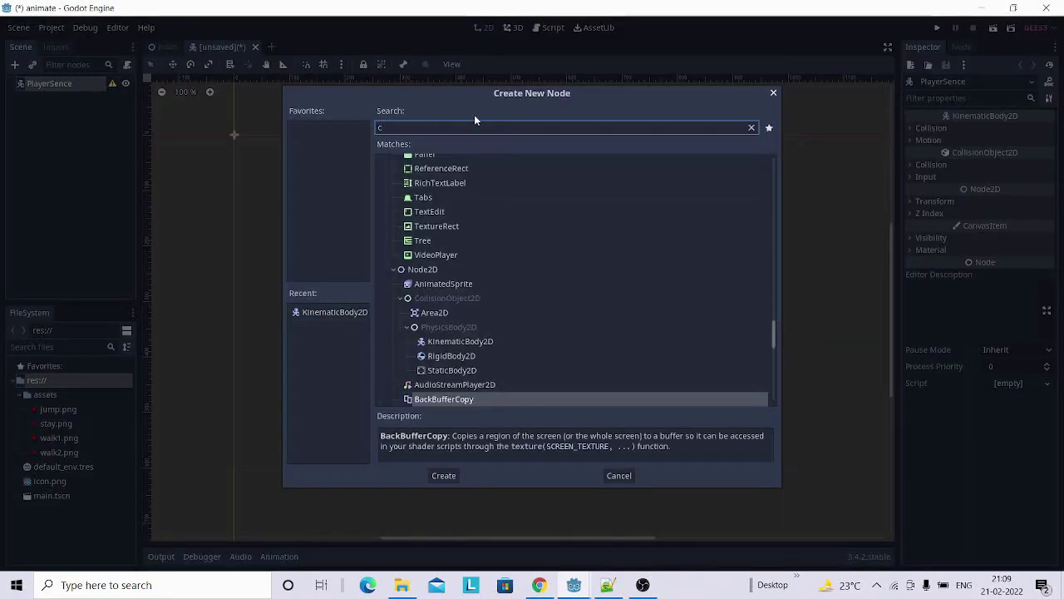
text(l)
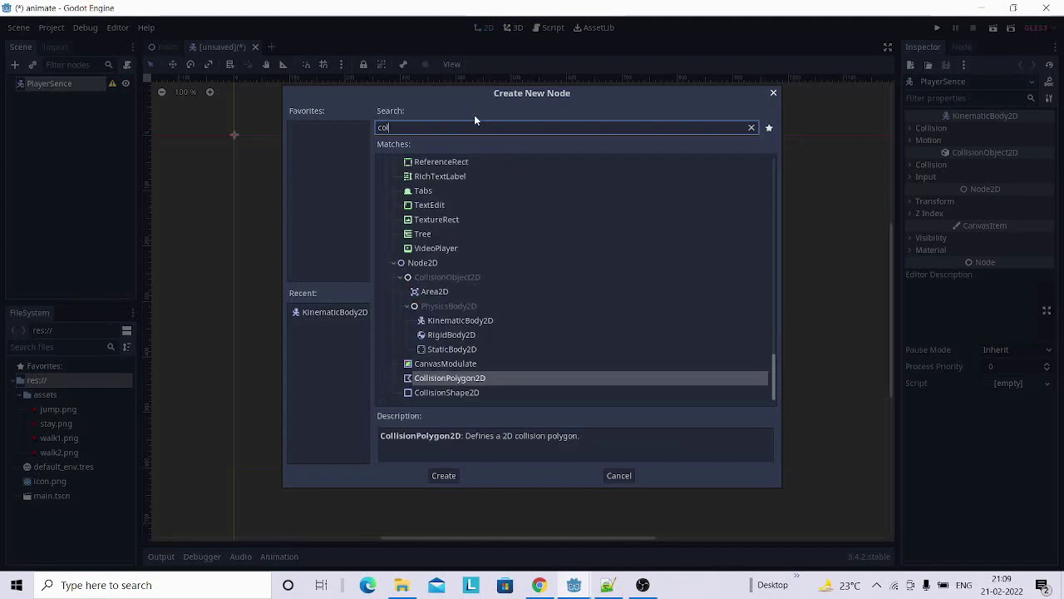
click(454, 392)
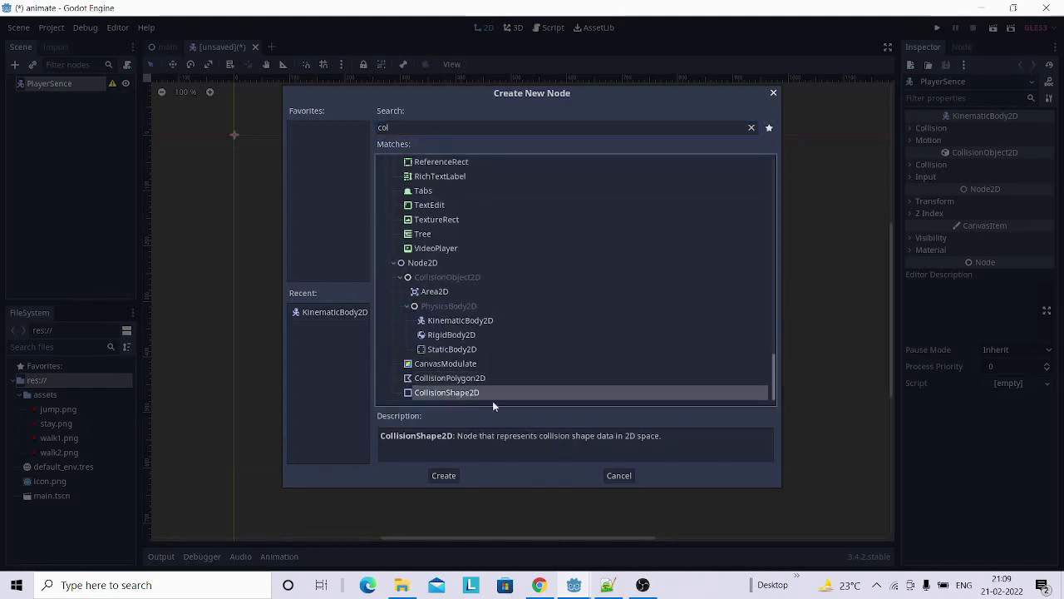
click(451, 474)
Add an AnimatedSprite child to PlayerSence and move CollisionShape2D below it in the tree.
click(70, 84)
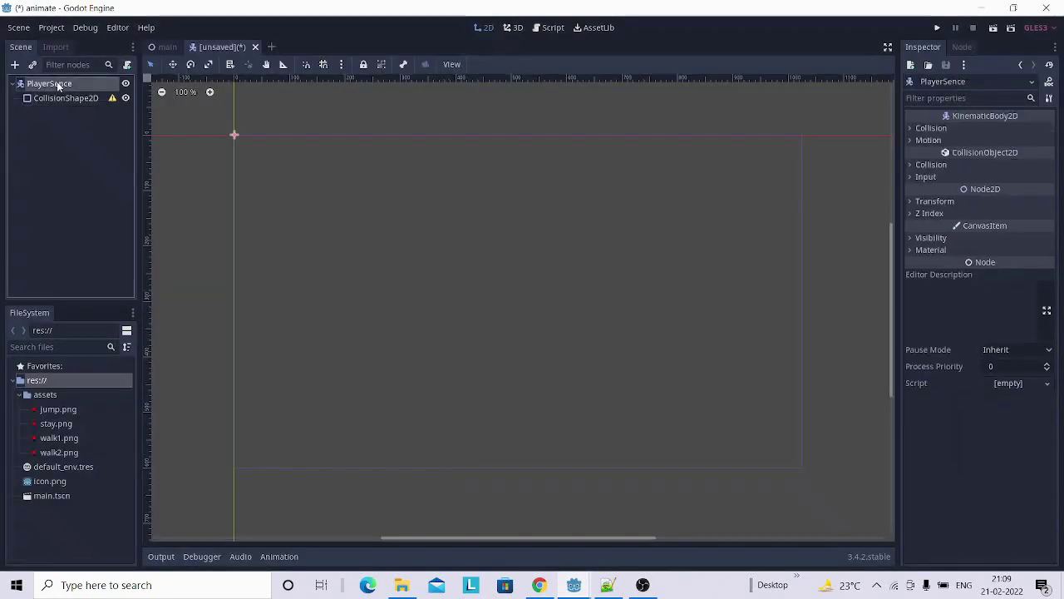
right_click(59, 85)
click(95, 91)
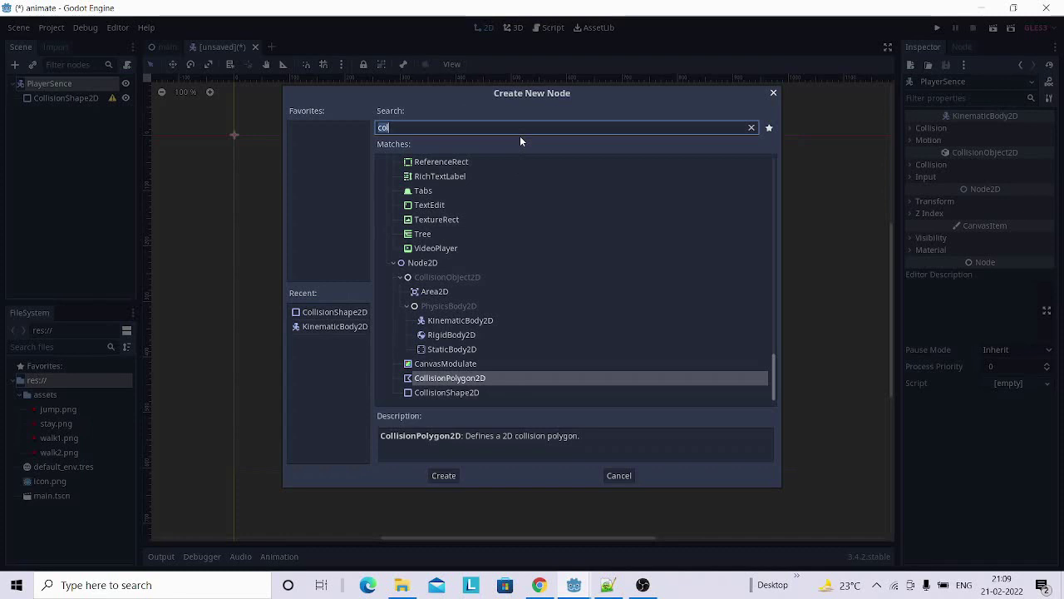
text(sp)
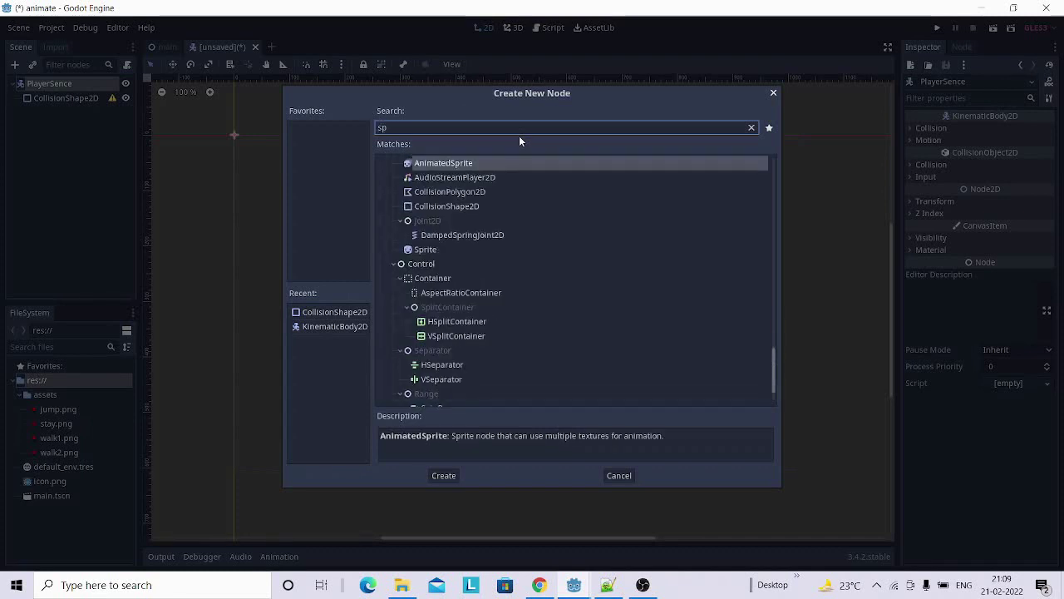
click(463, 164)
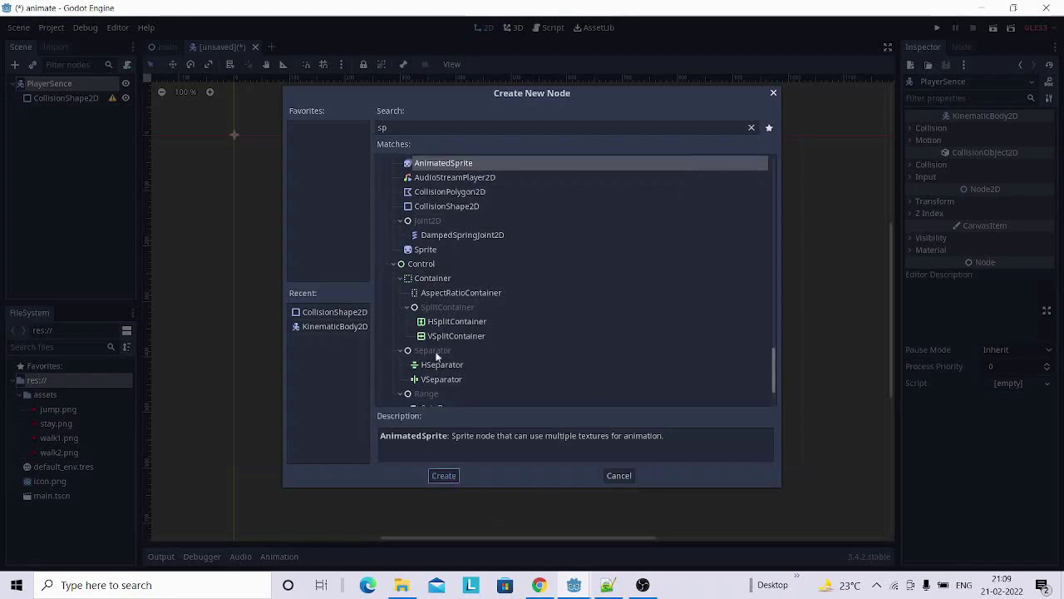
click(444, 476)
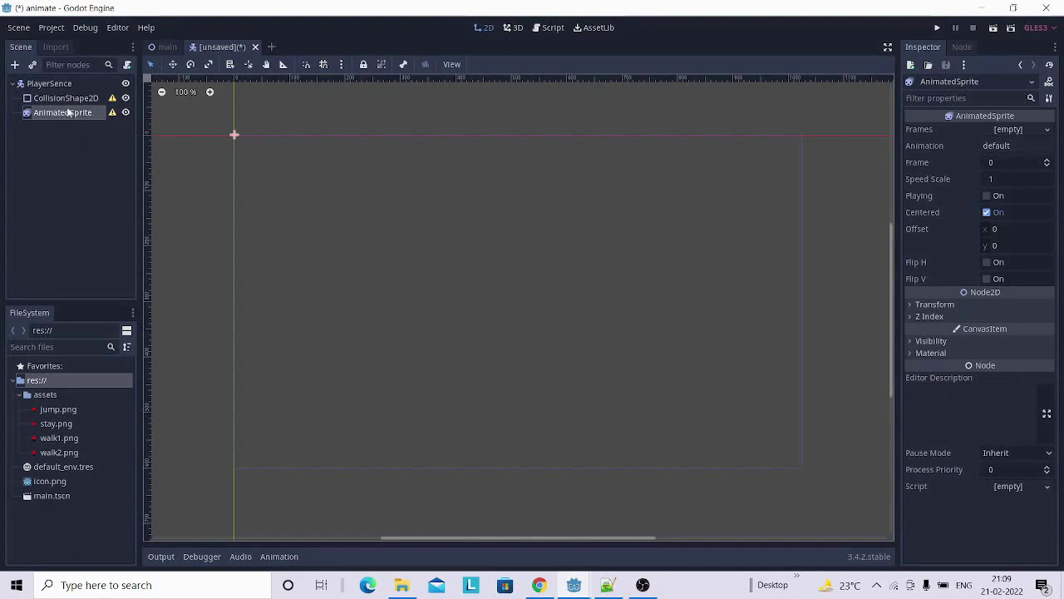
mouse_move(66, 98)
mouse_down()
mouse_move(63, 123)
mouse_move(61, 112)
mouse_up()
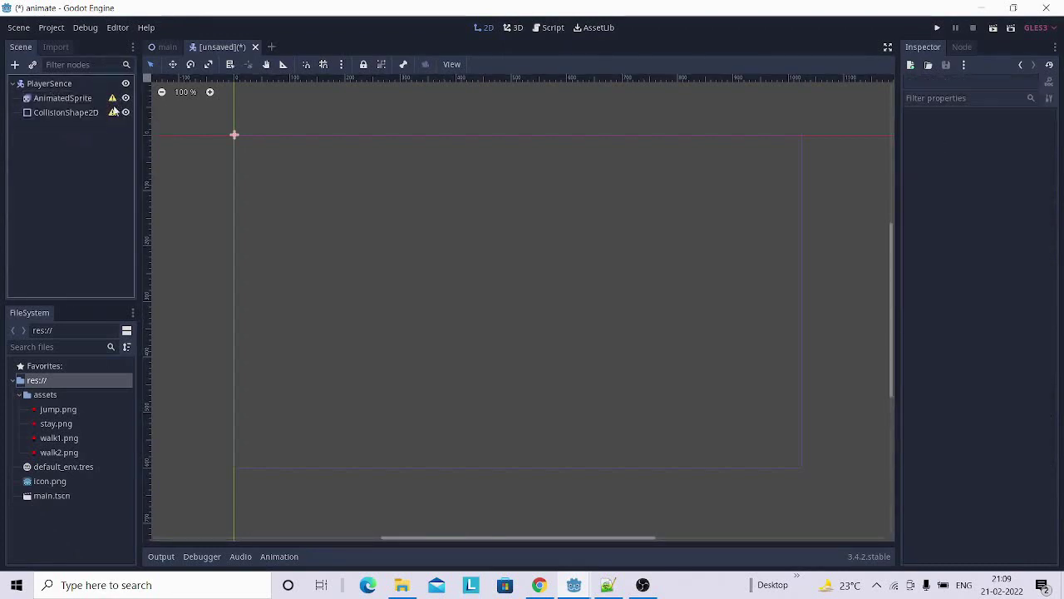
click(73, 113)
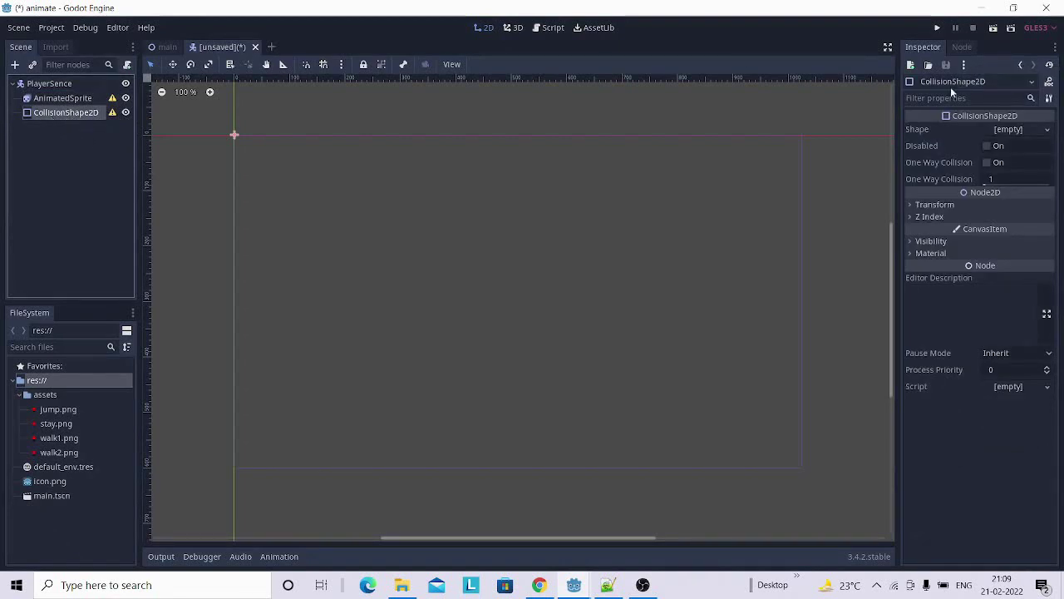
click(1046, 130)
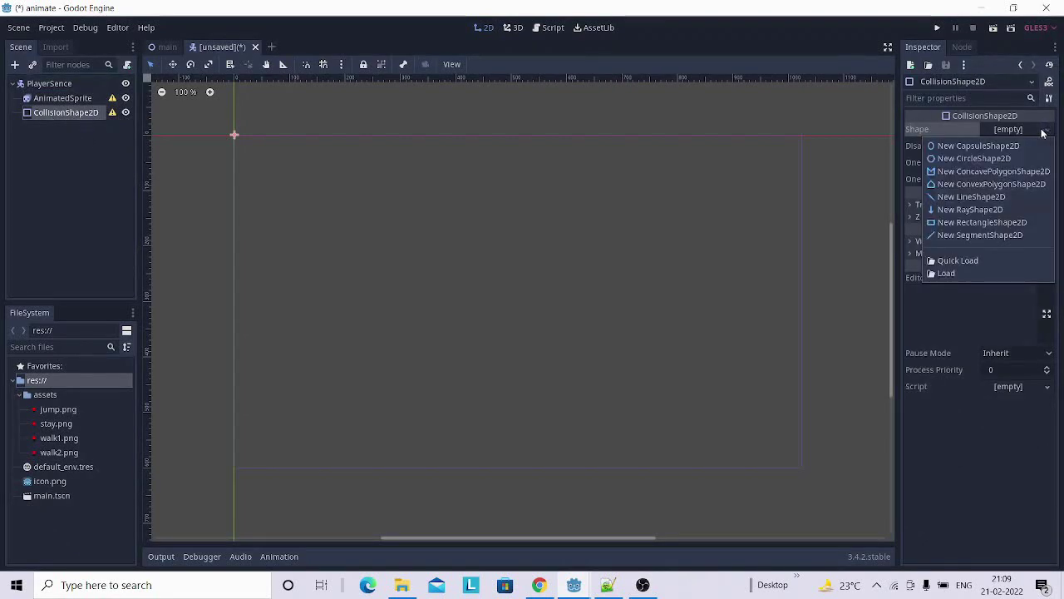
click(984, 148)
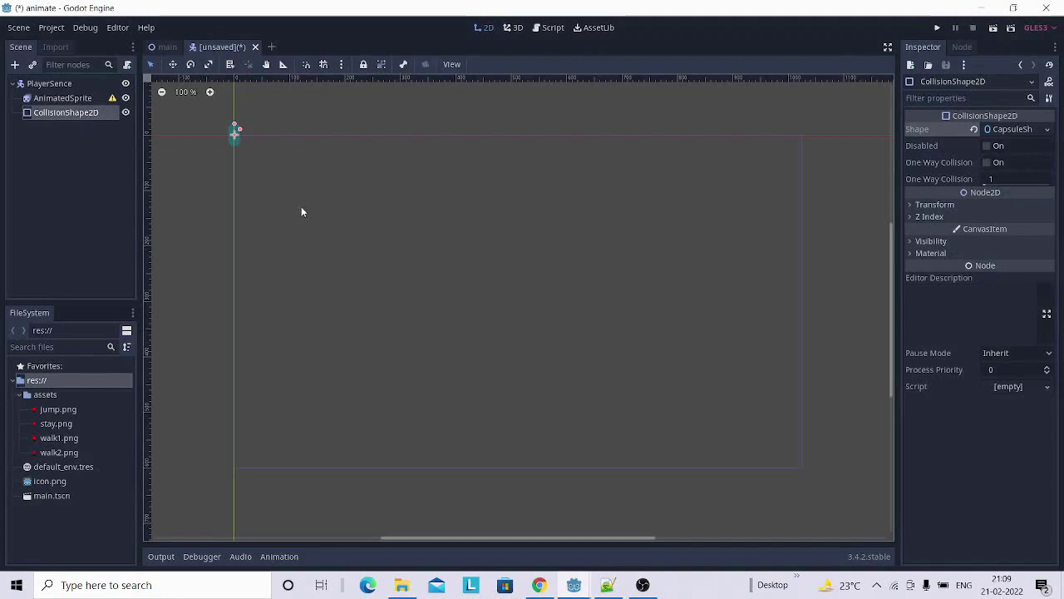
scroll(301, 207, up, 1)
middle_drag(301, 206, 594, 357)
scroll(593, 357, up, 2)
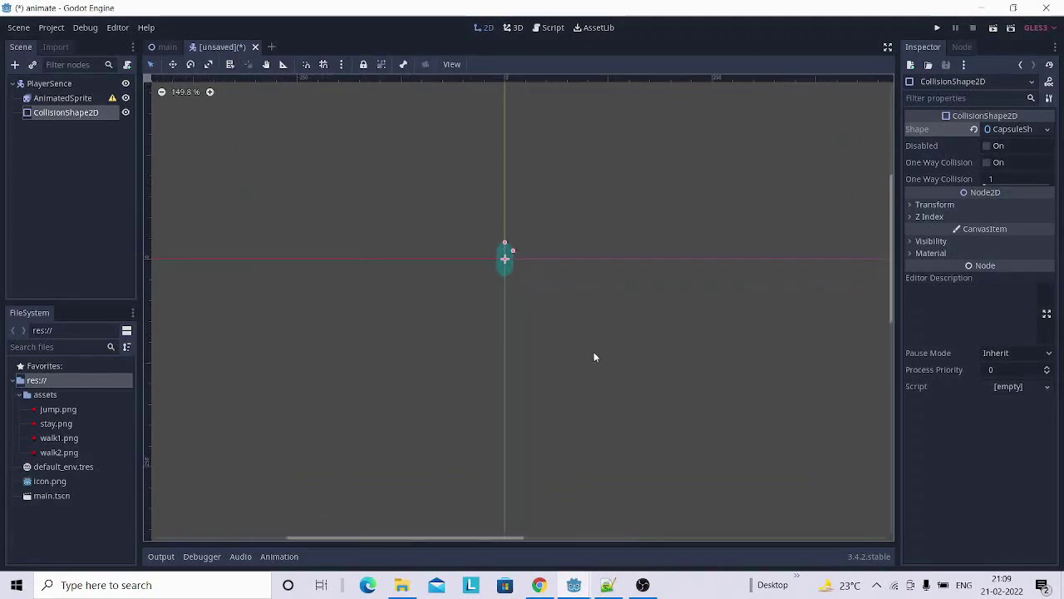
scroll(593, 357, up, 4)
middle_drag(503, 264, 515, 367)
scroll(527, 325, up, 1)
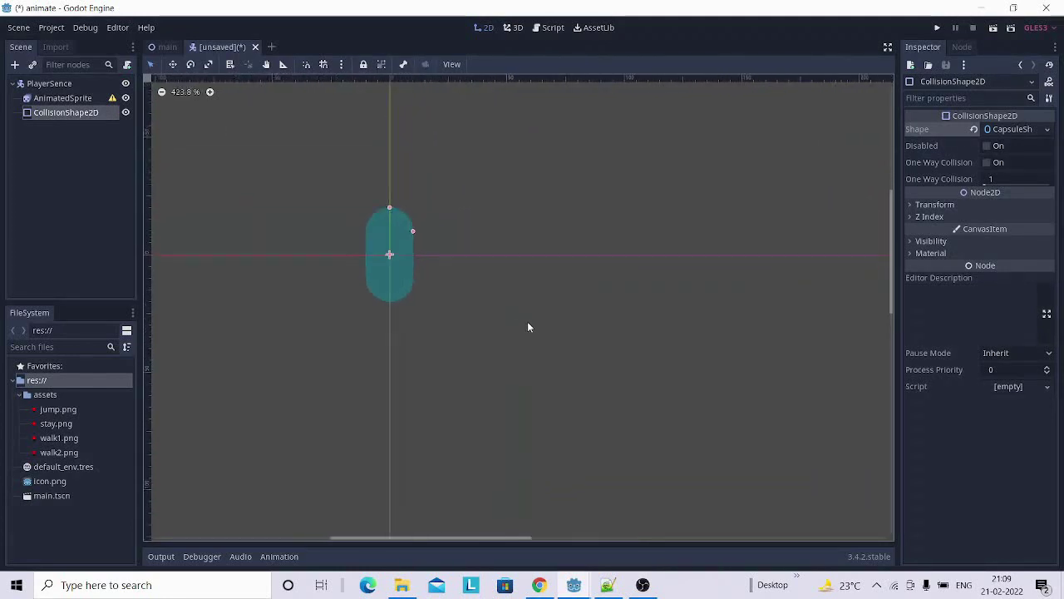
scroll(531, 321, up, 2)
scroll(480, 283, up, 1)
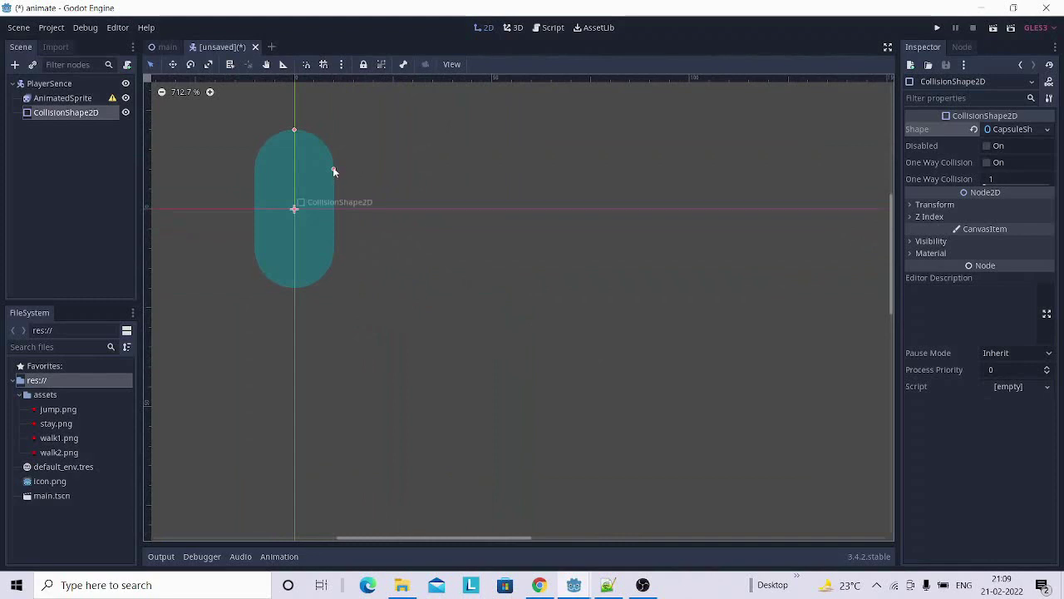
drag(333, 170, 361, 152)
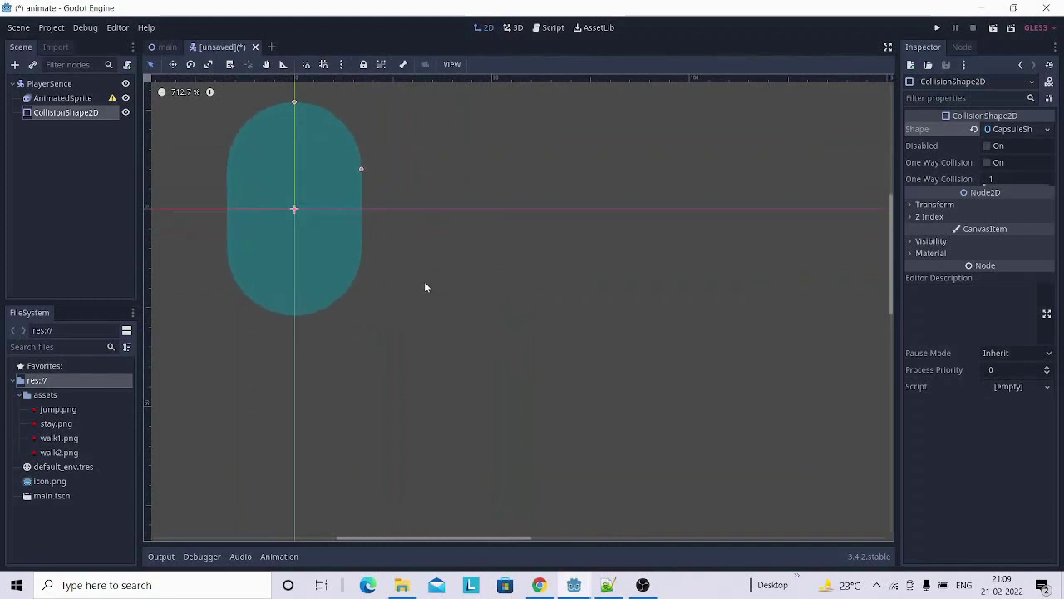
drag(509, 537, 502, 537)
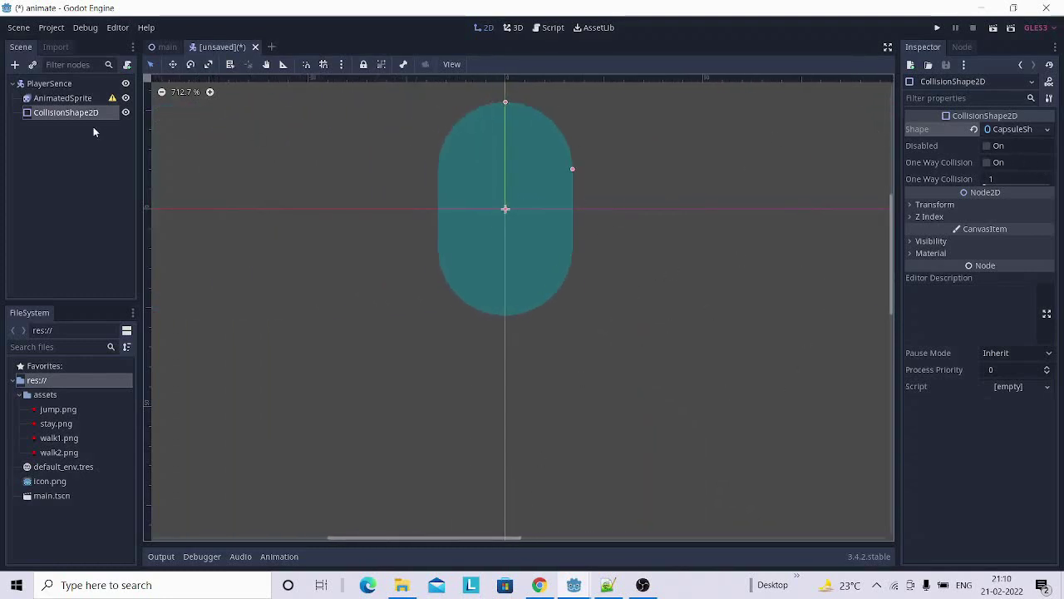
Give the AnimatedSprite a new SpriteFrames resource and open it in the SpriteFrames panel.
click(54, 98)
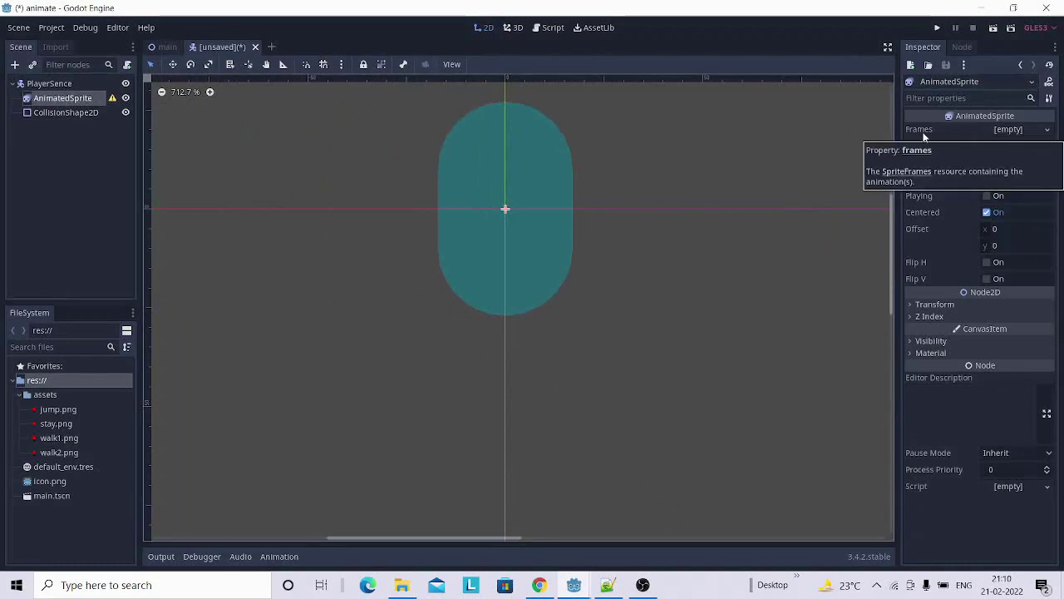
click(1046, 130)
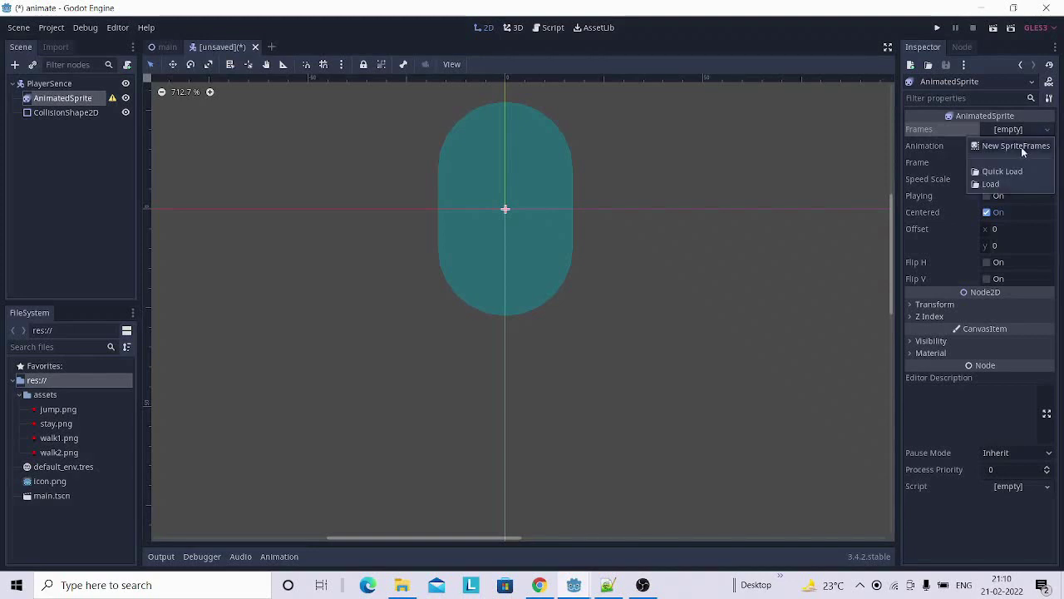
click(1020, 147)
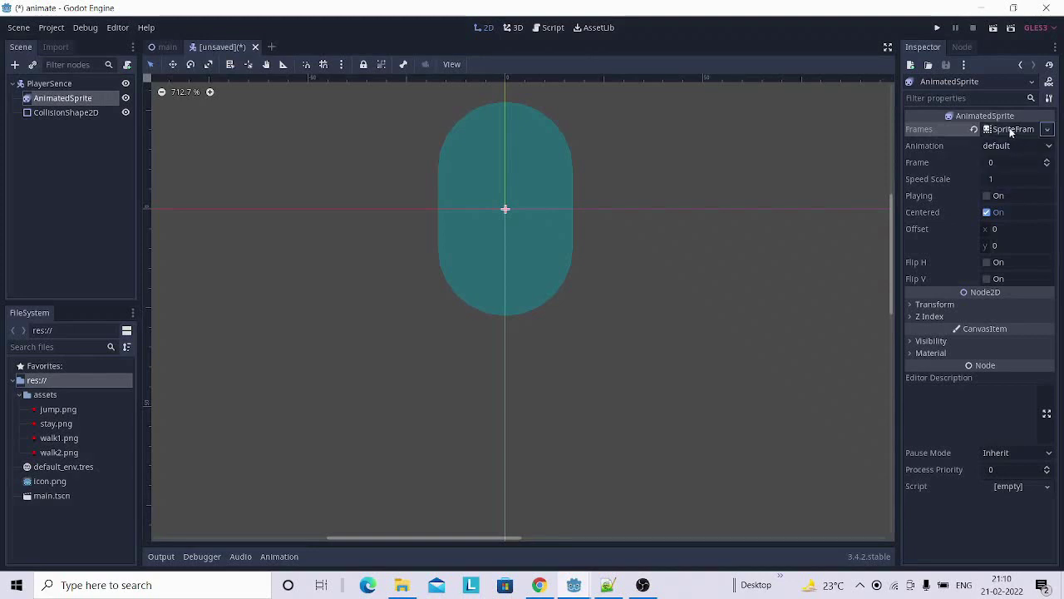
click(1011, 131)
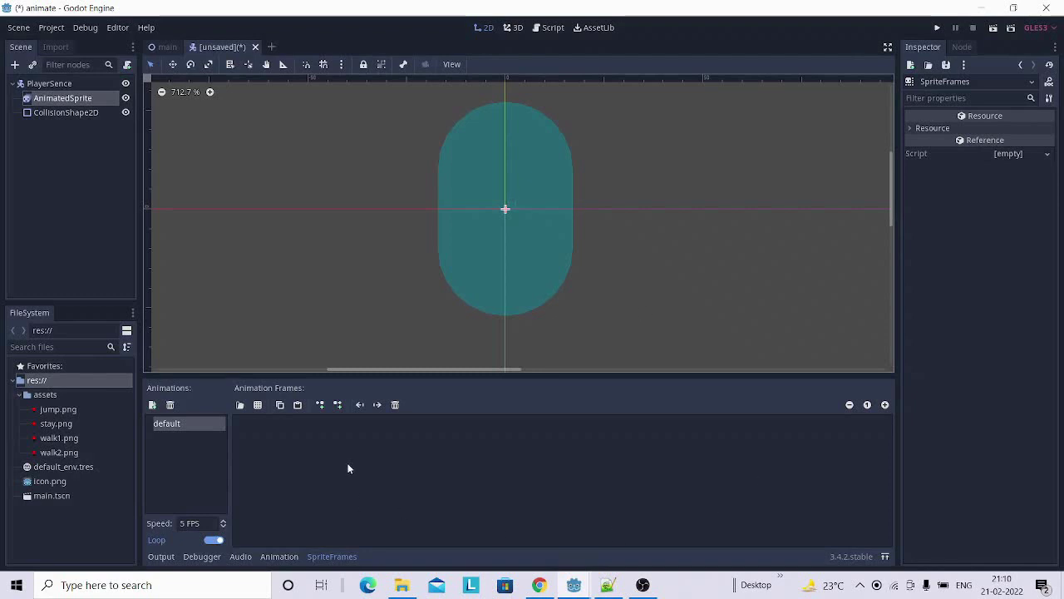
Rename the 'default' animation to 'stay'.
double_click(174, 427)
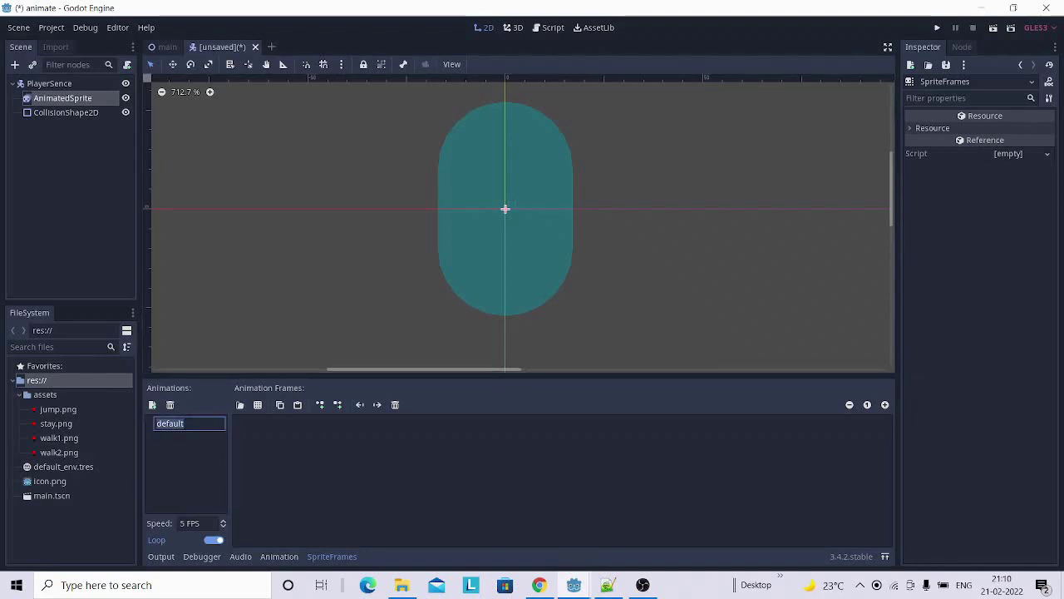
text(st)
text(ay)
key(Return)
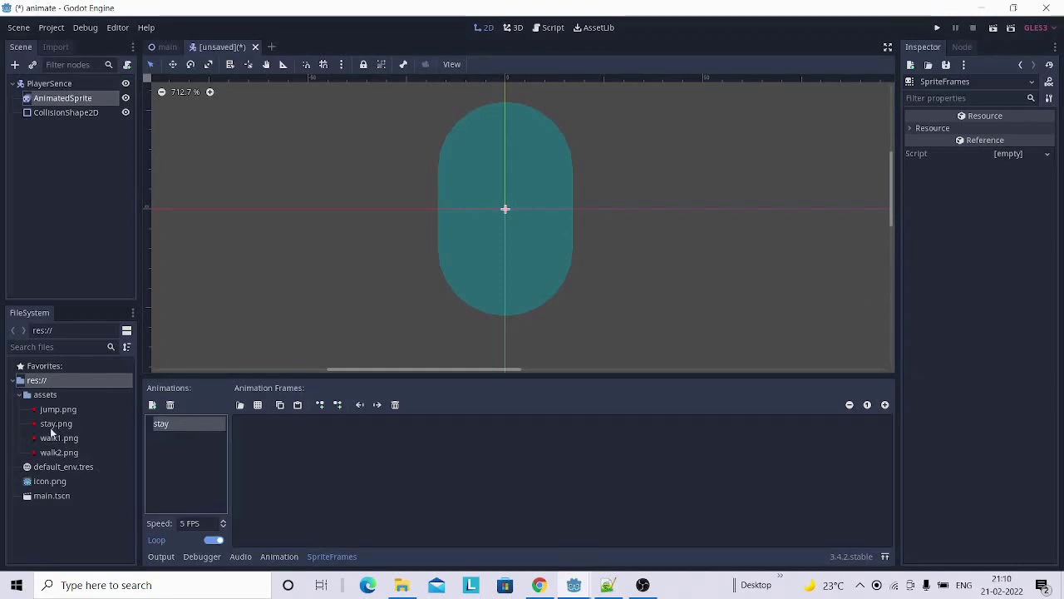
Add stay.png as the single frame of the stay animation.
mouse_move(55, 427)
mouse_down()
mouse_move(260, 433)
mouse_move(252, 429)
mouse_up()
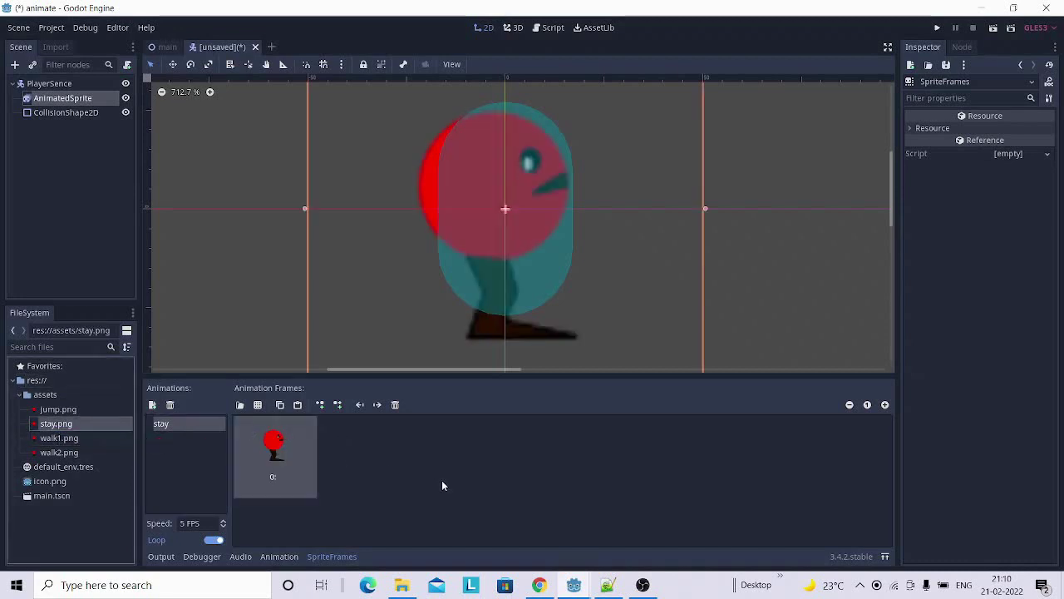
scroll(631, 241, down, 1)
scroll(631, 241, down, 2)
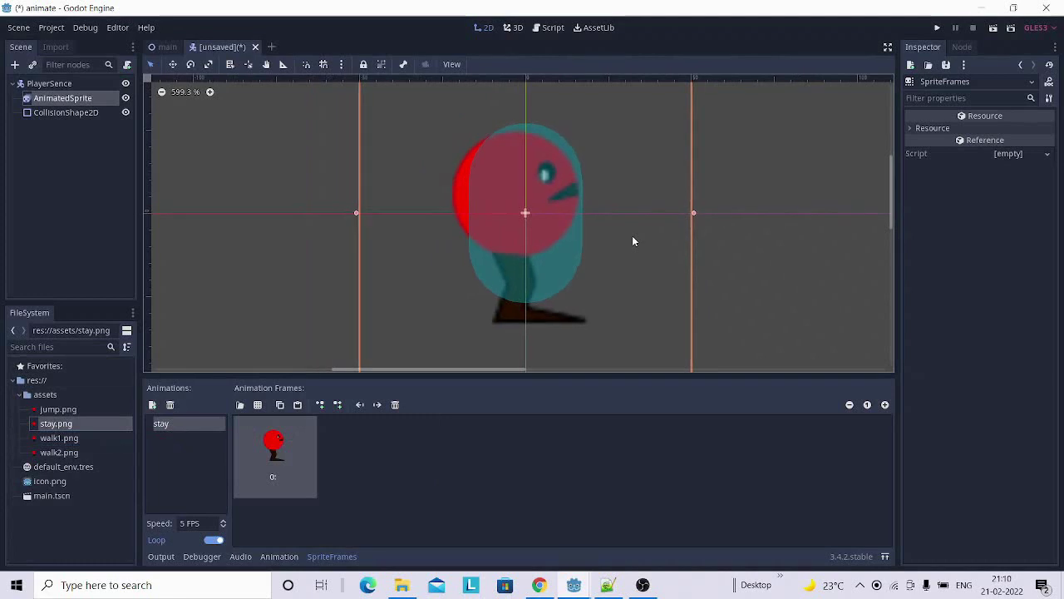
scroll(632, 241, down, 2)
scroll(630, 241, down, 1)
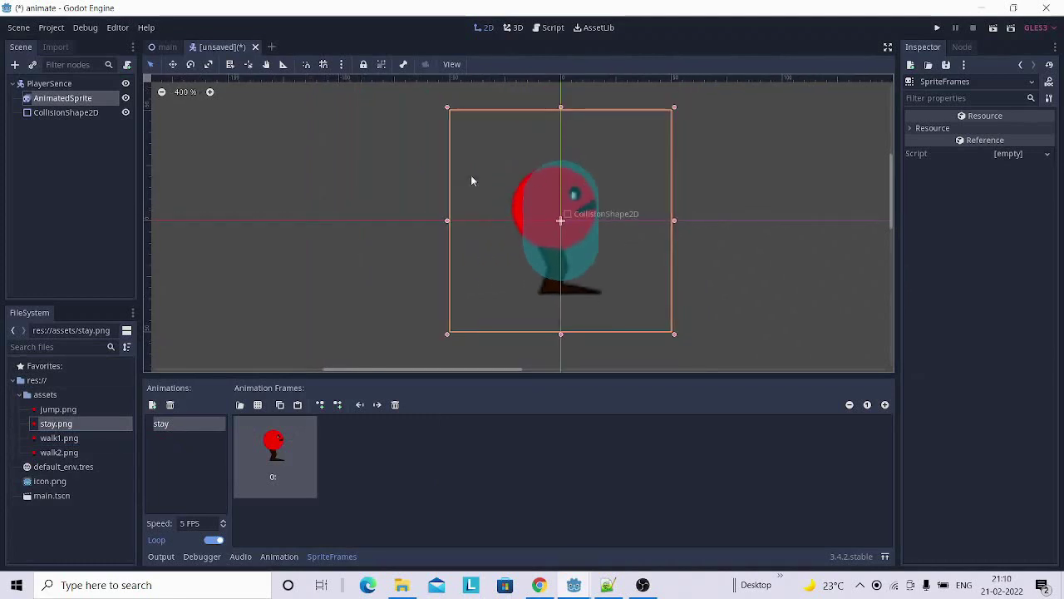
Widen the CollisionShape2D capsule and move it down over the character's body.
click(83, 114)
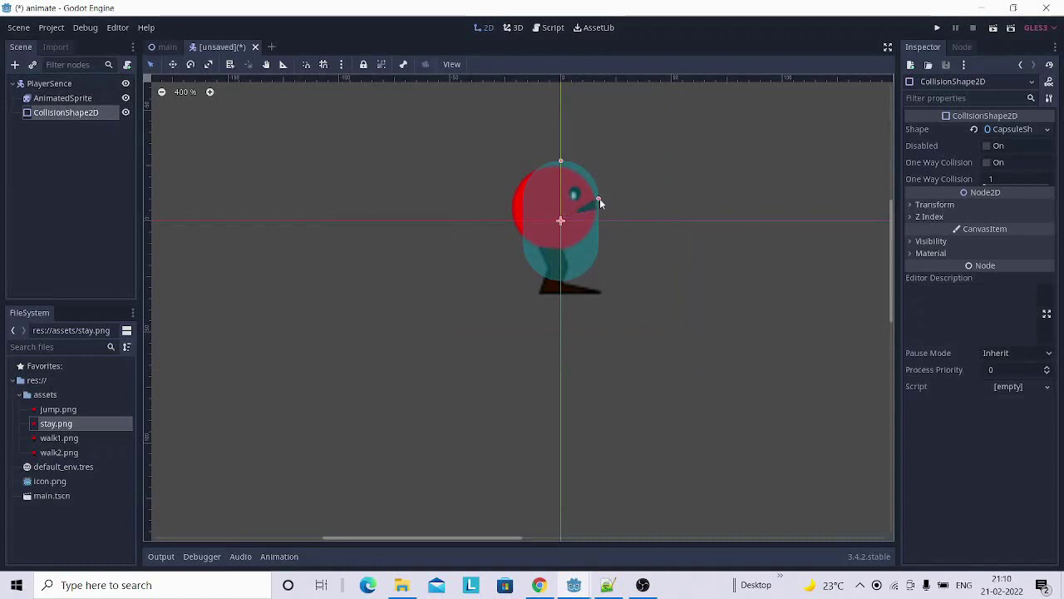
drag(599, 200, 613, 198)
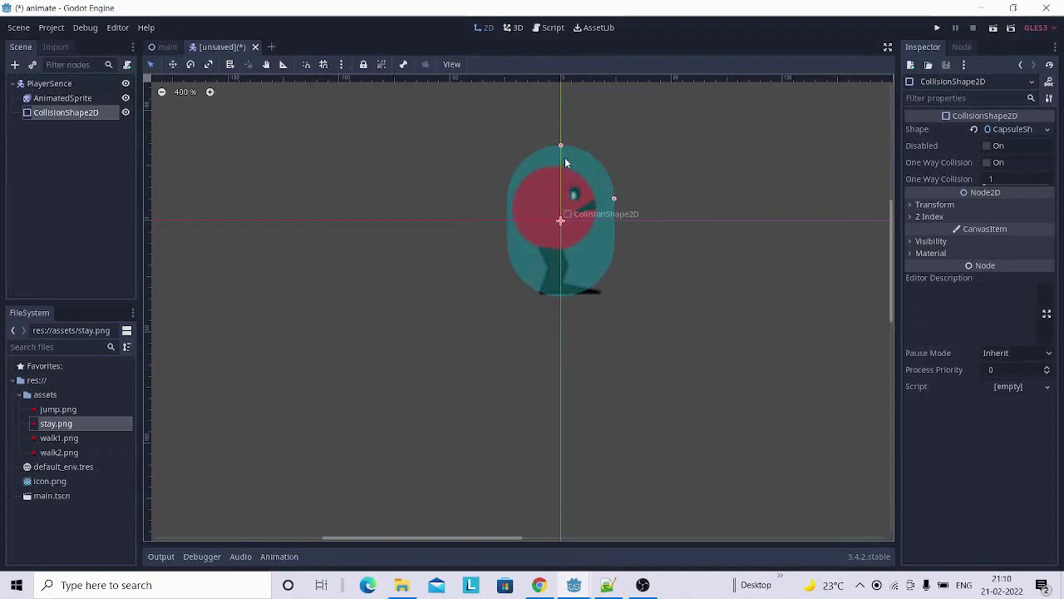
drag(564, 173, 563, 187)
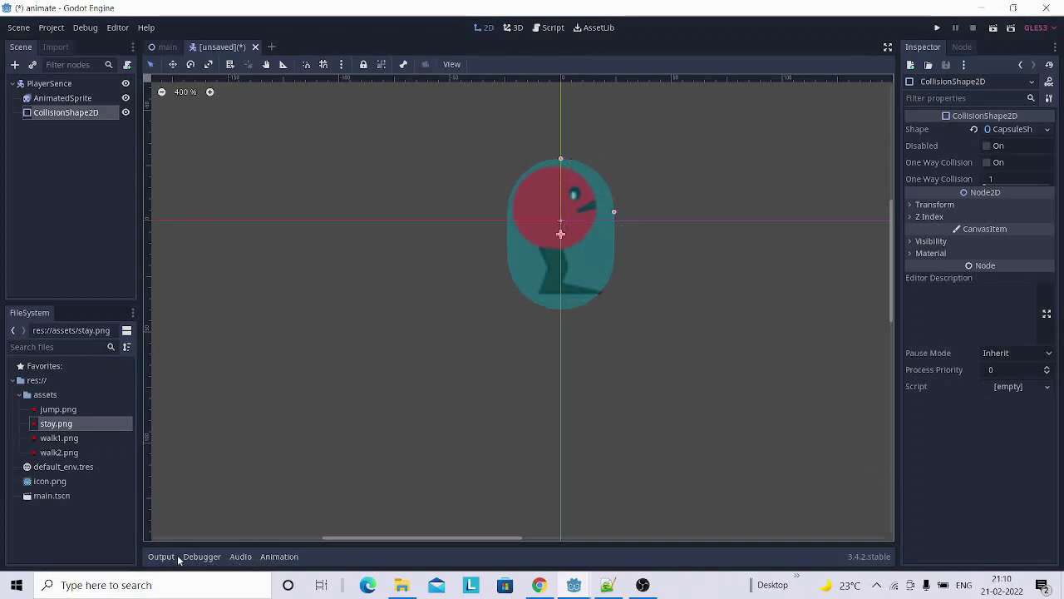
click(280, 557)
click(279, 557)
click(63, 98)
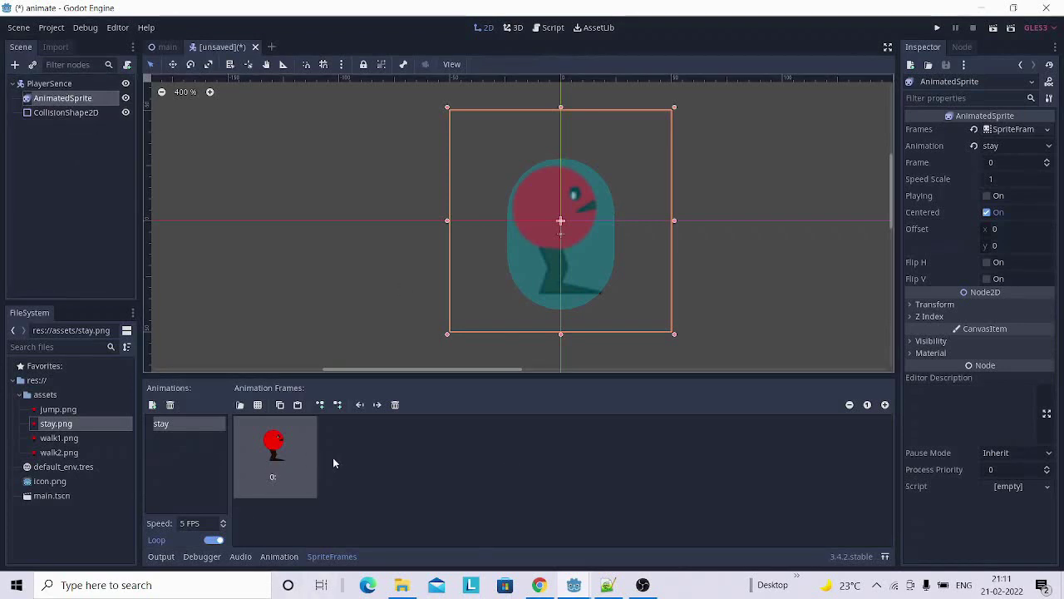
Create a new animation named 'walk'.
click(153, 406)
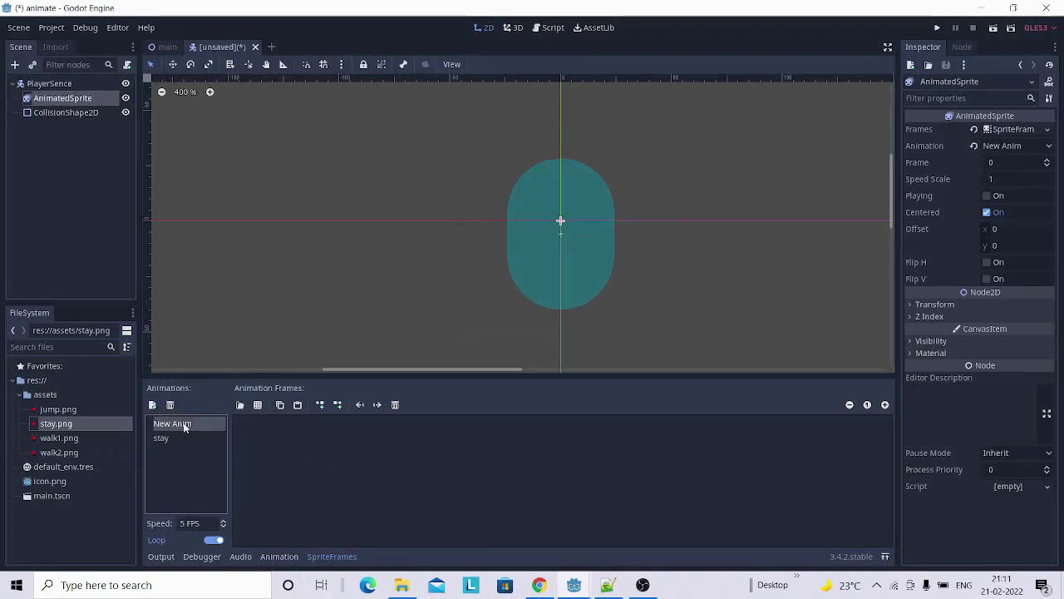
double_click(191, 422)
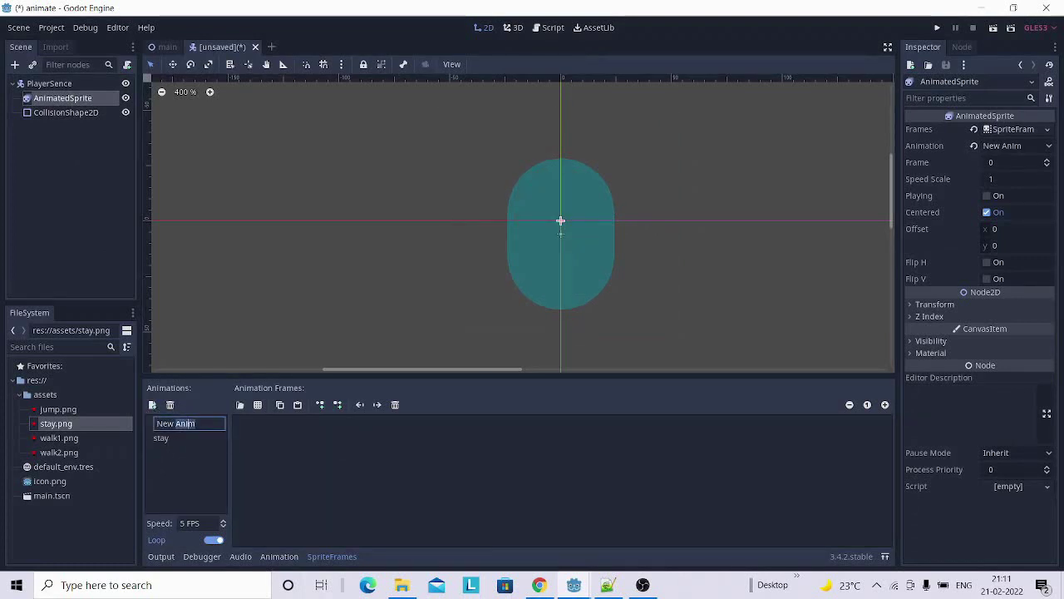
key(End)
key(BackSpace)
key(BackSpace)
key(BackSpace)
key(BackSpace)
key(BackSpace)
key(BackSpace)
key(BackSpace)
text(w)
text(alk)
key(Return)
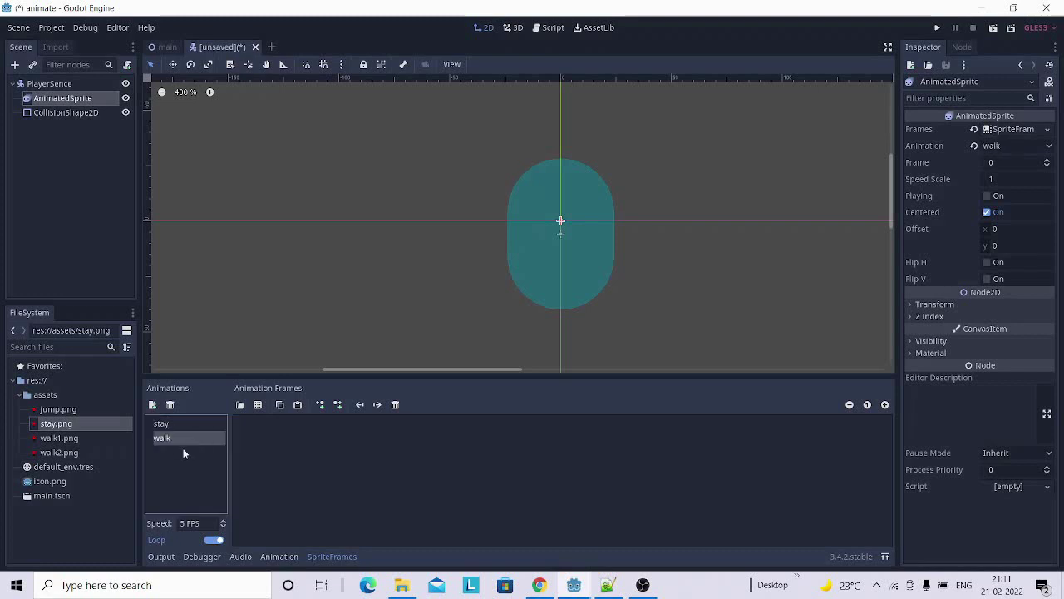
Add walk1.png and walk2.png as the walk animation's two frames.
drag(50, 437, 311, 439)
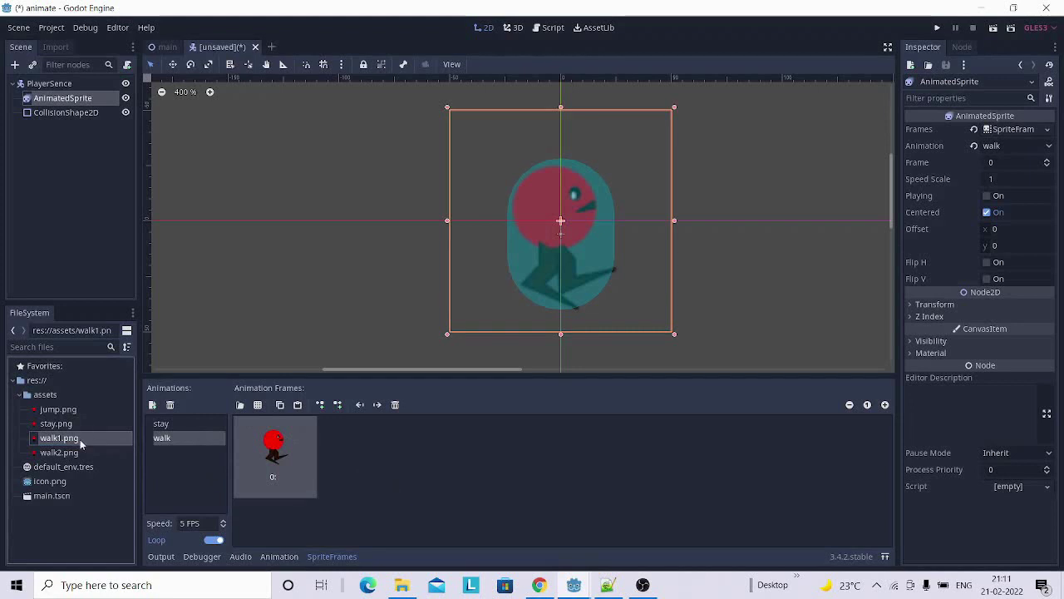
drag(58, 452, 392, 447)
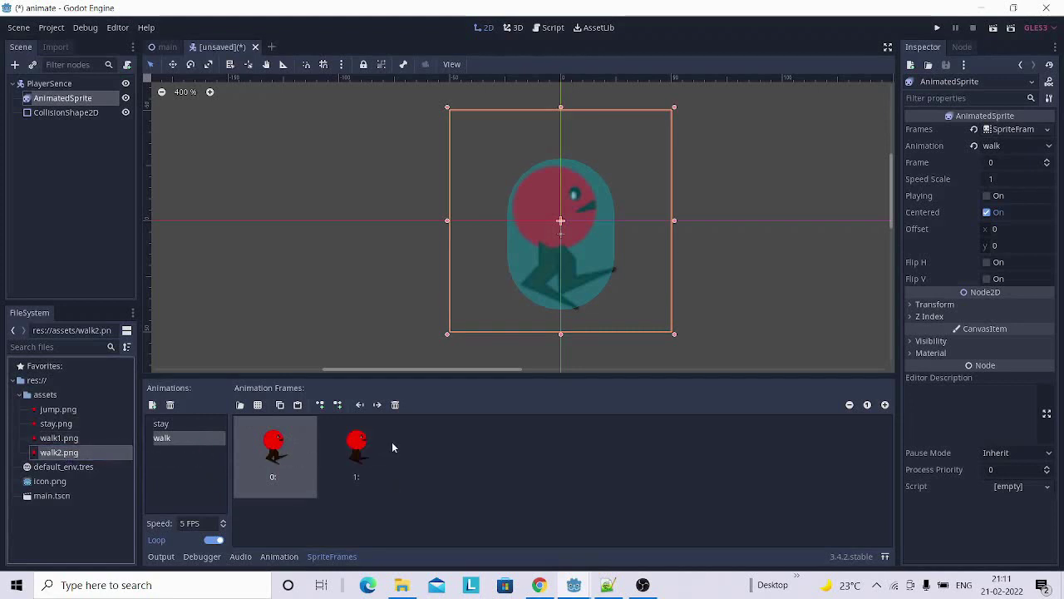
click(356, 449)
click(279, 445)
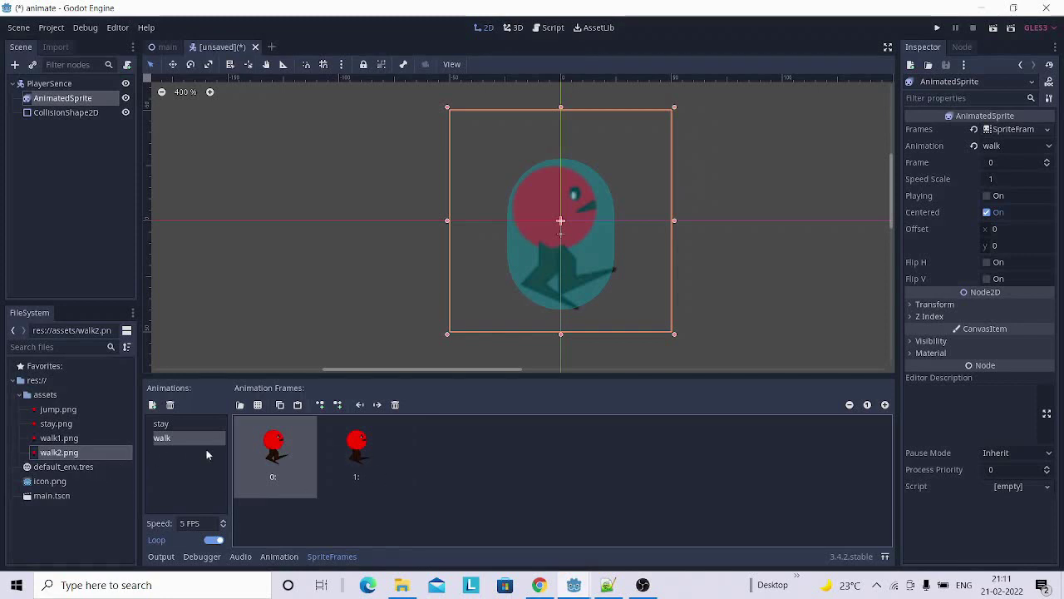
Create a 'jump' animation with jump.png as its only frame.
click(154, 405)
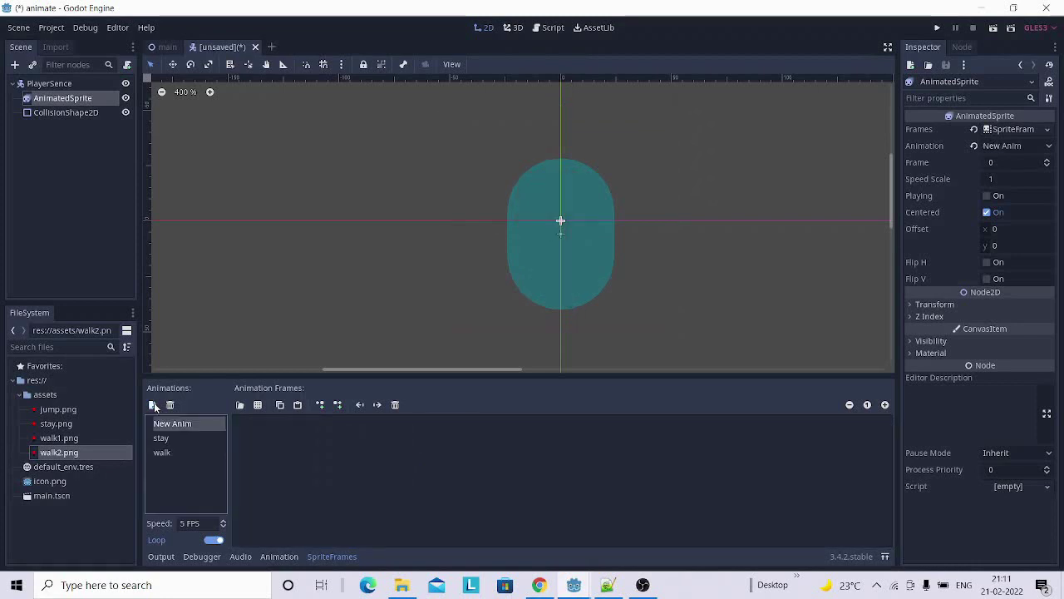
double_click(197, 423)
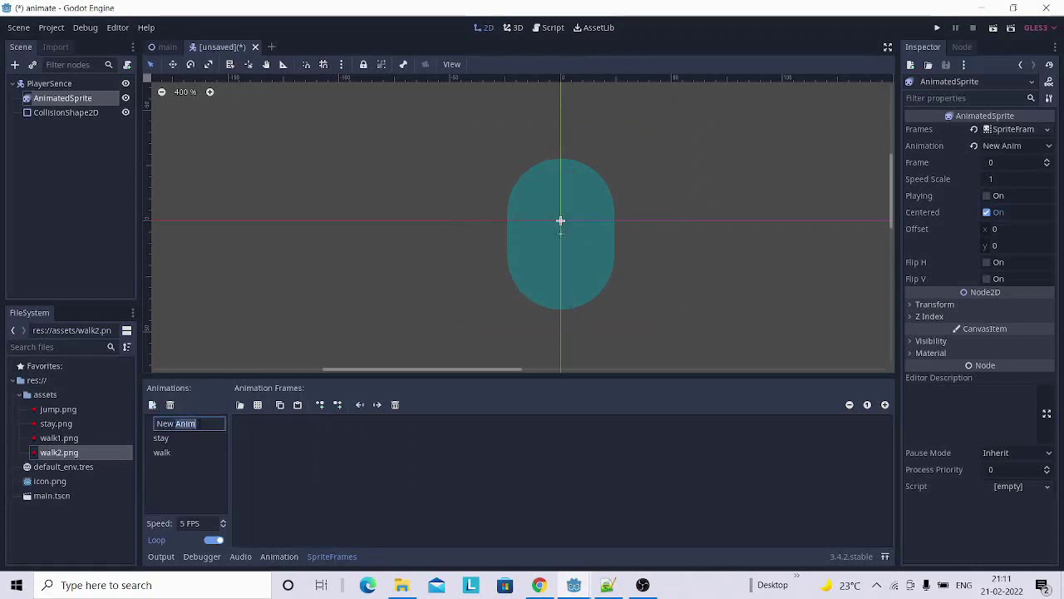
click(198, 423)
key(BackSpace)
key(BackSpace)
key(BackSpace)
key(BackSpace)
key(BackSpace)
key(BackSpace)
key(BackSpace)
key(BackSpace)
text(j)
text(ump)
key(Return)
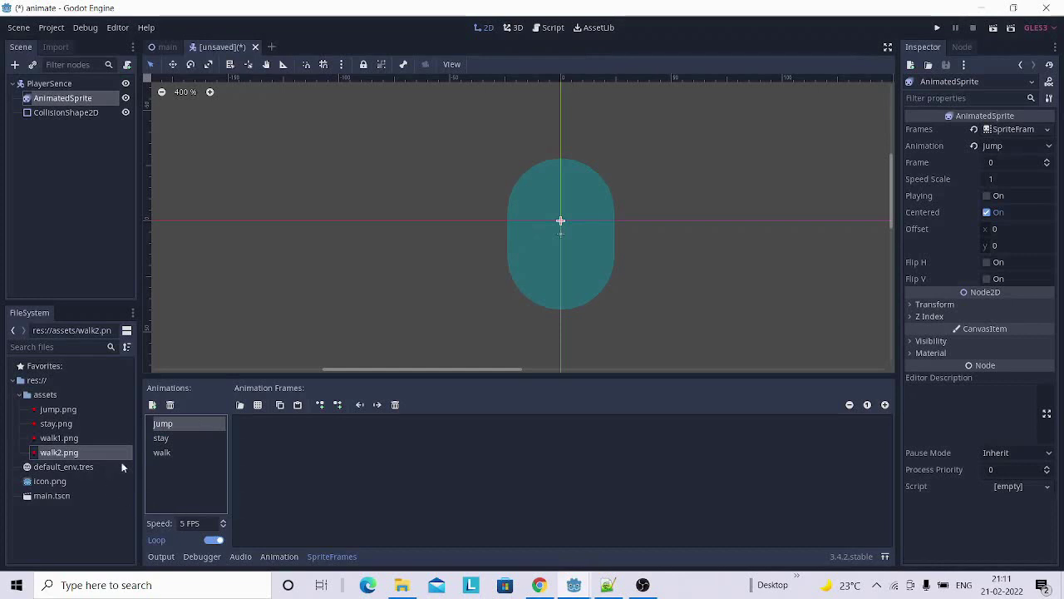
drag(55, 409, 302, 438)
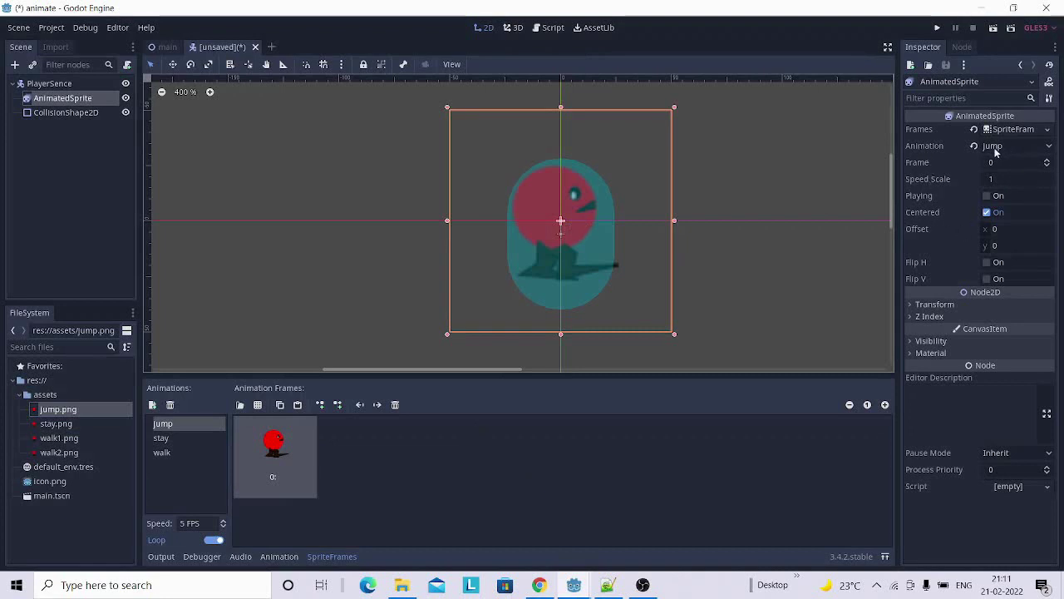
Set the AnimatedSprite's Animation to 'stay' and switch Playing on.
click(1052, 148)
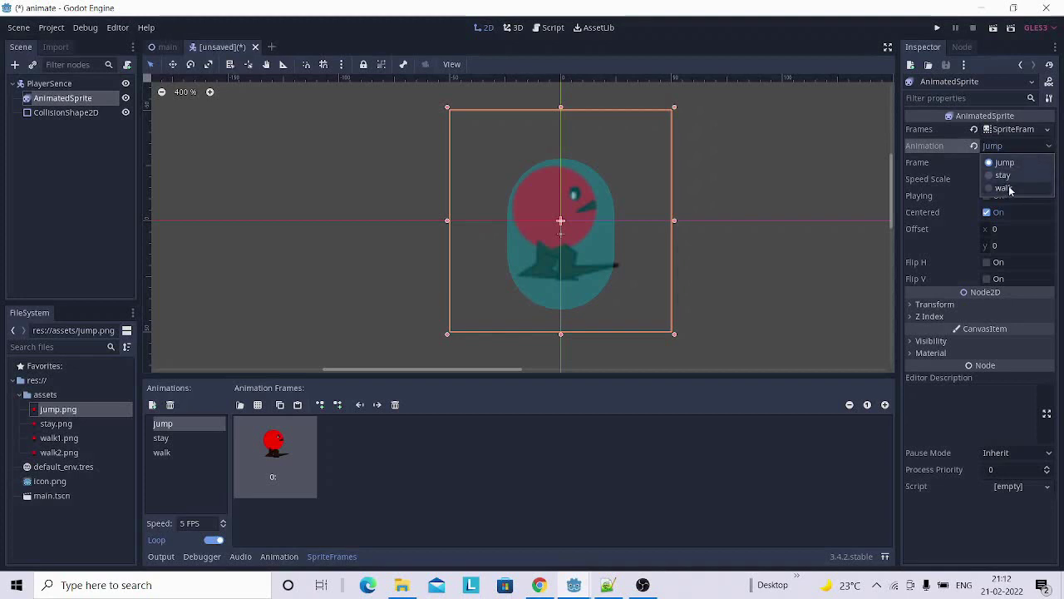
click(1004, 174)
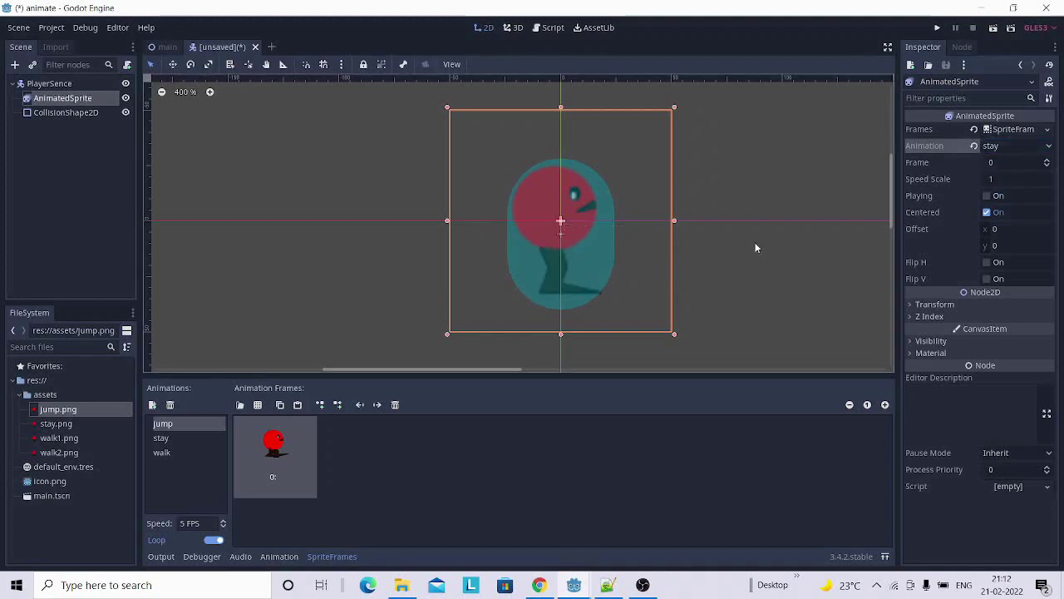
scroll(755, 247, up, 1)
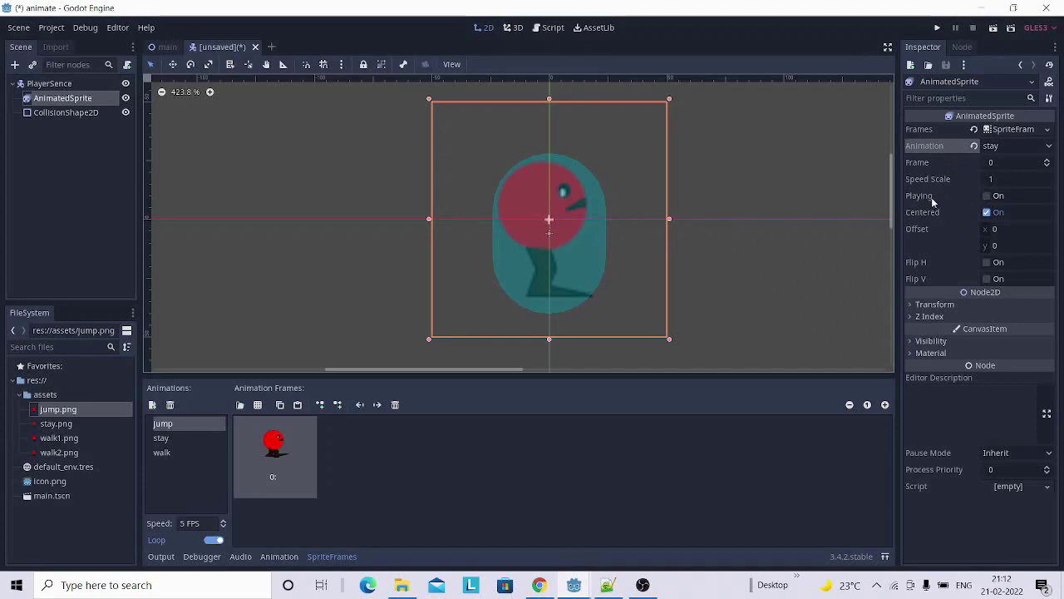
click(988, 197)
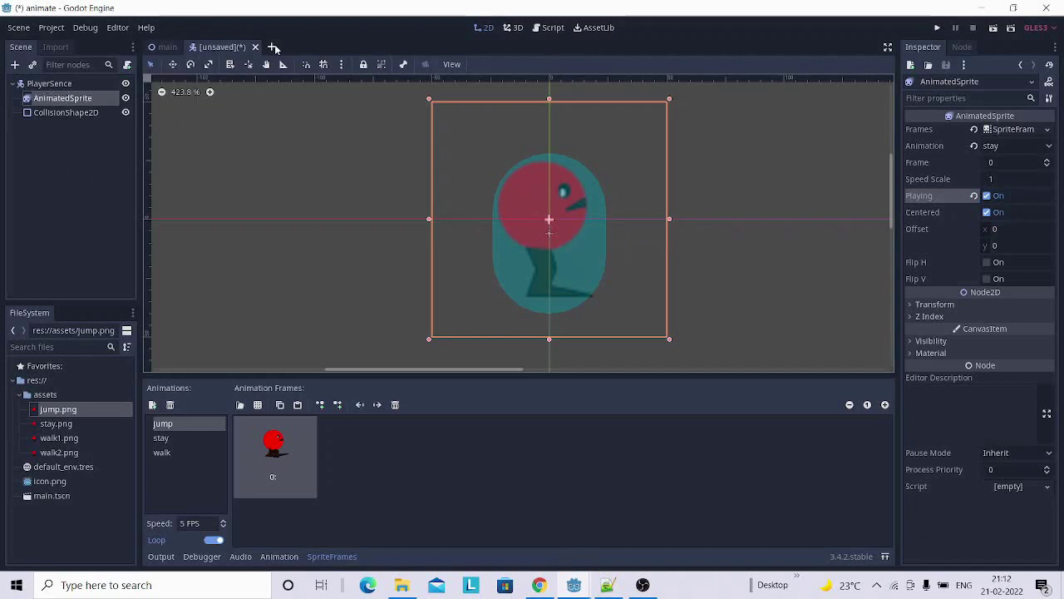
Start a new scene with a StaticBody2D as its root node.
click(273, 48)
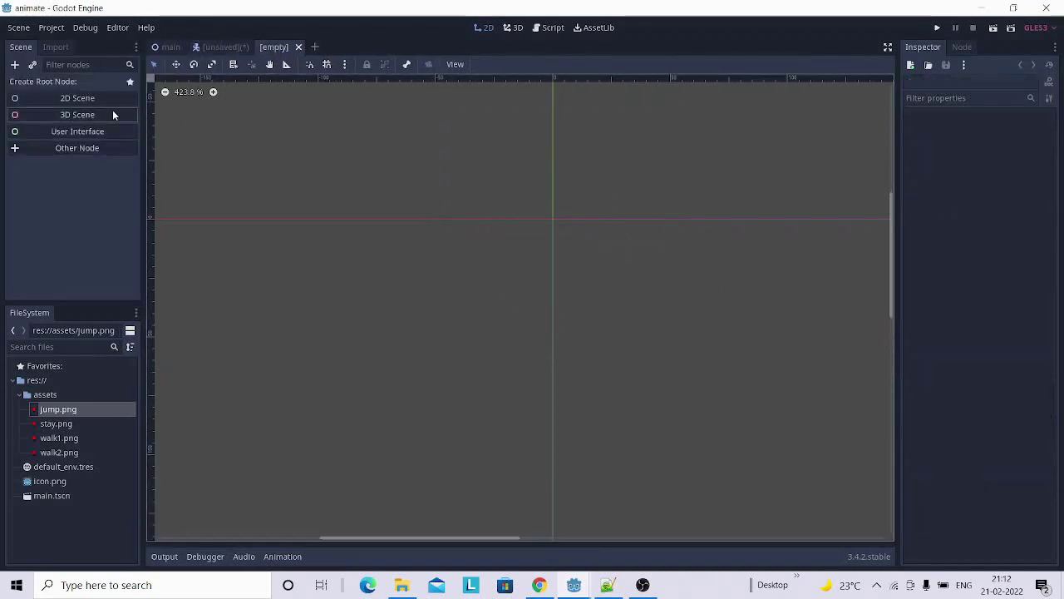
click(14, 64)
text(sp)
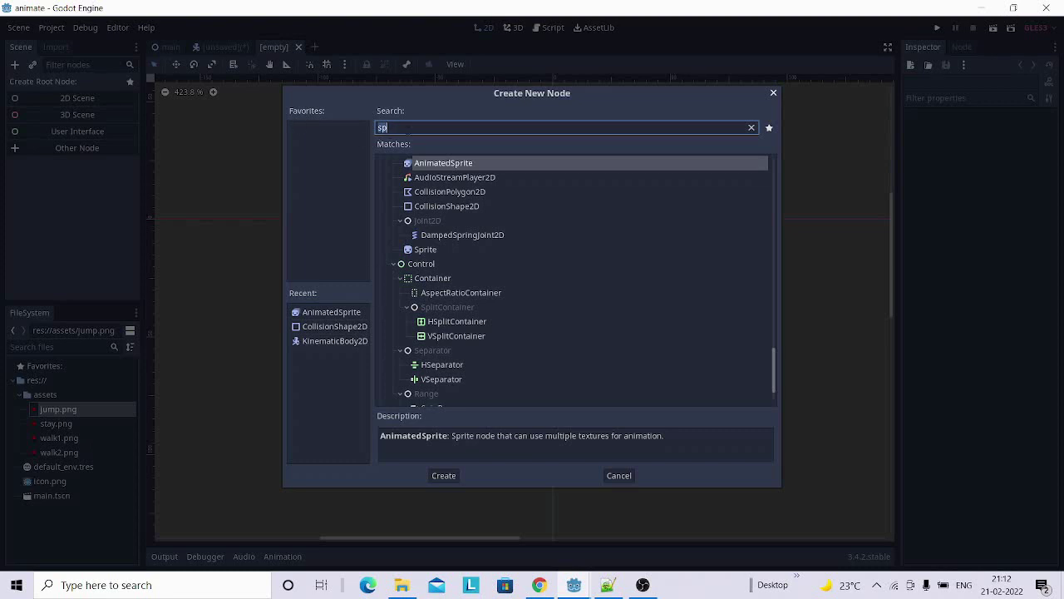
key(BackSpace)
text(t)
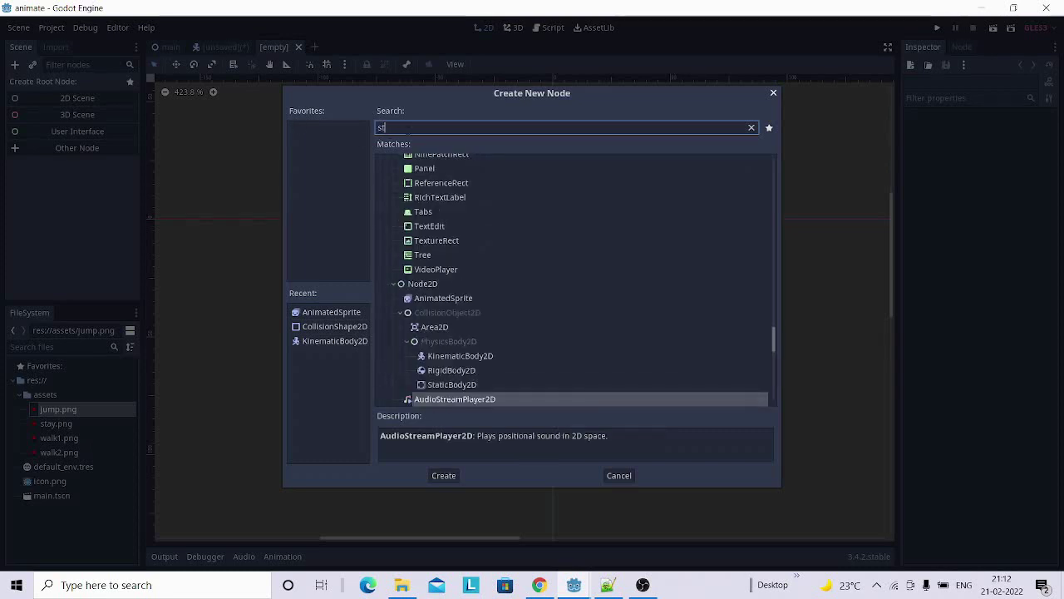
text(a)
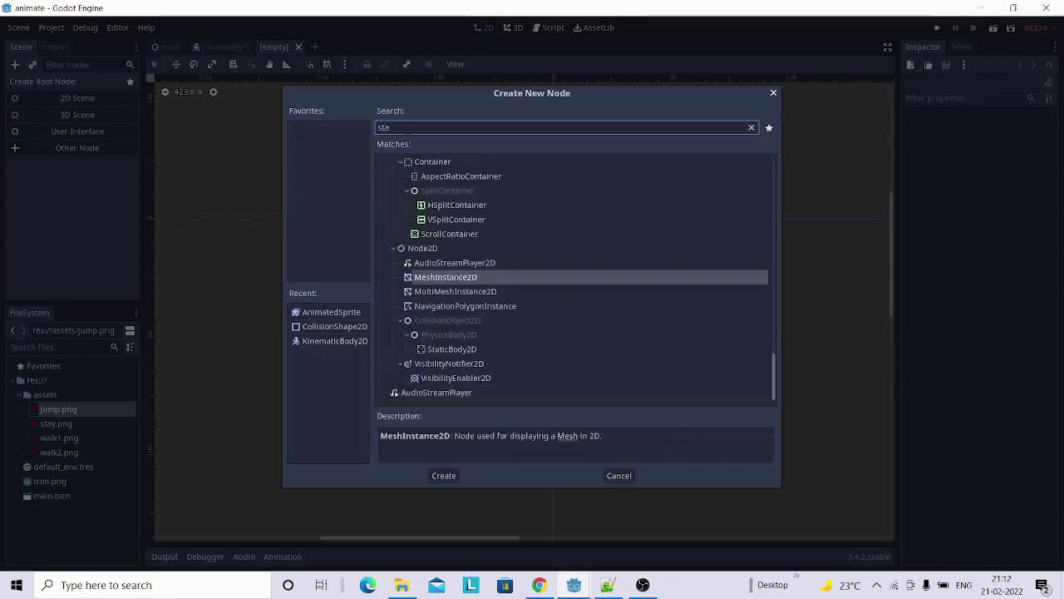
text(tic)
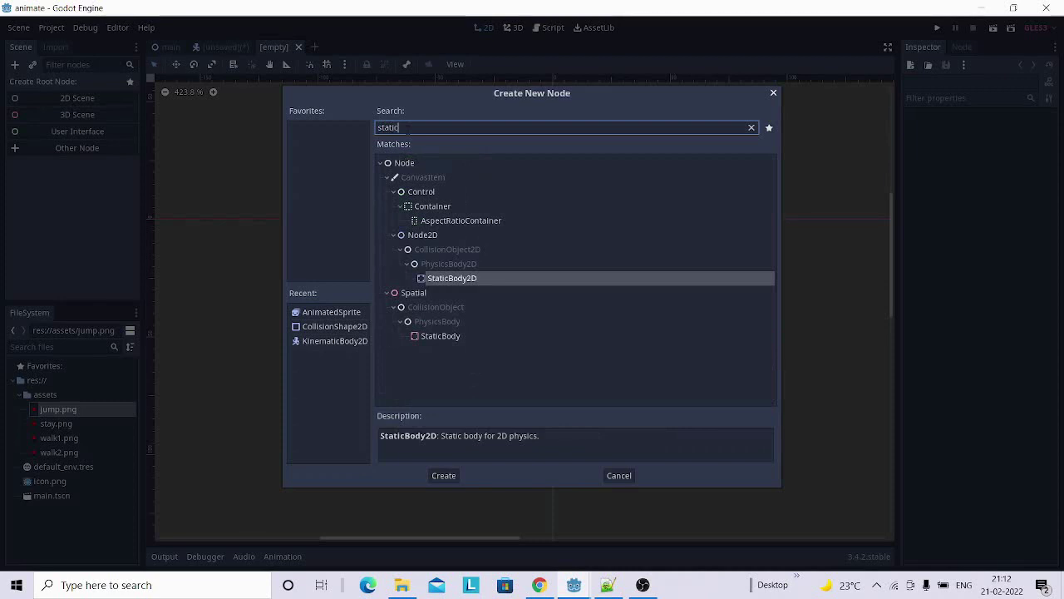
click(456, 278)
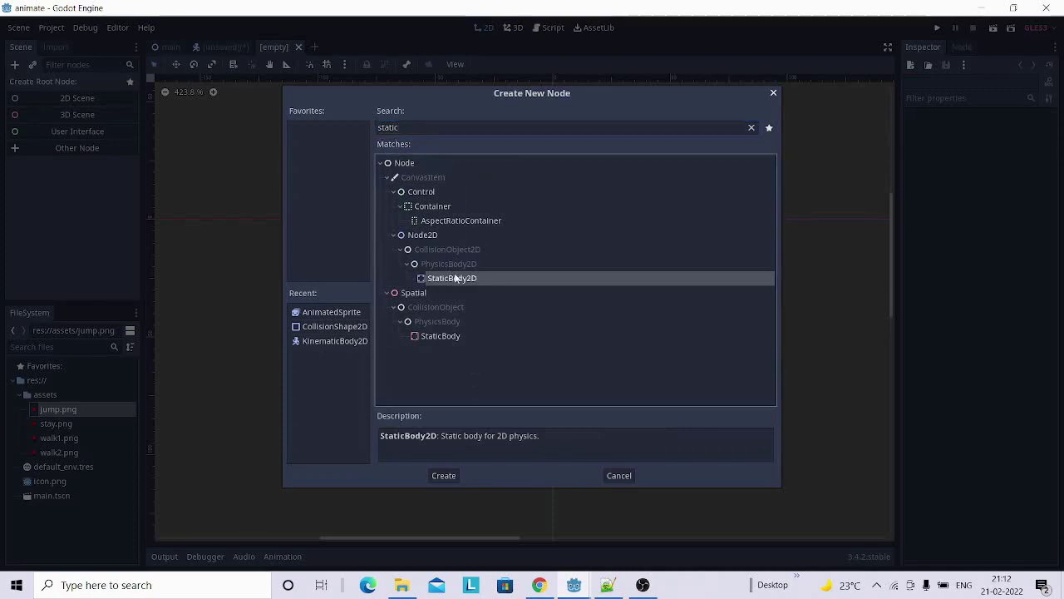
double_click(455, 278)
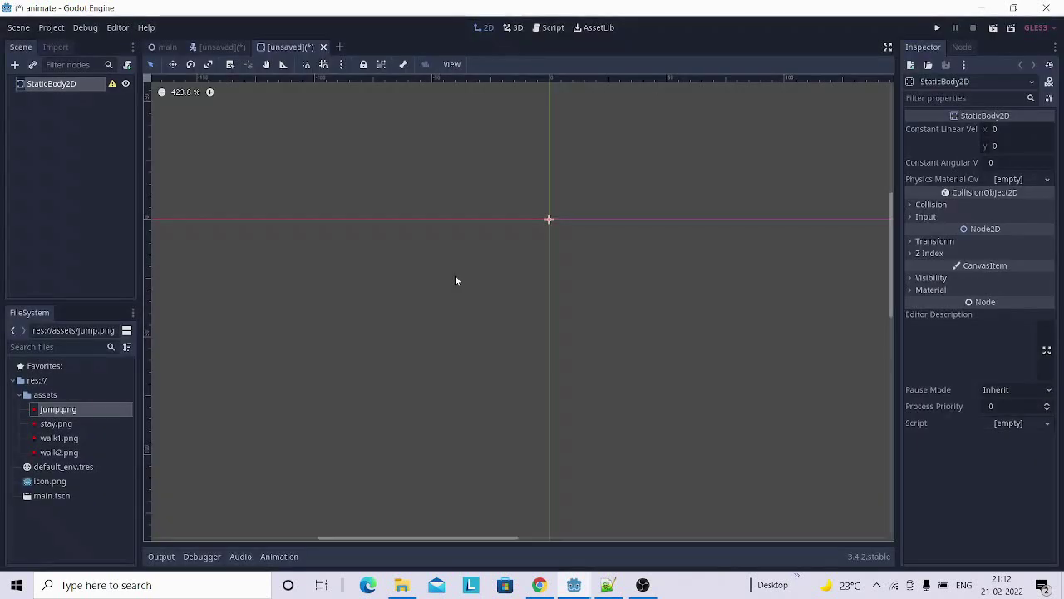
Rename the StaticBody2D root node to 'floor'.
click(64, 83)
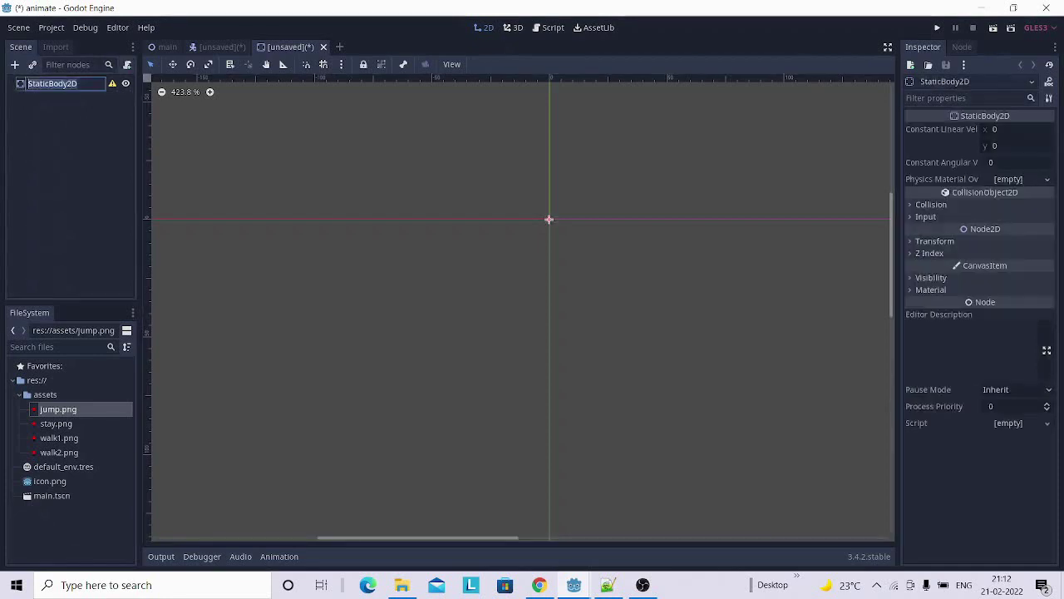
text(floor)
key(Return)
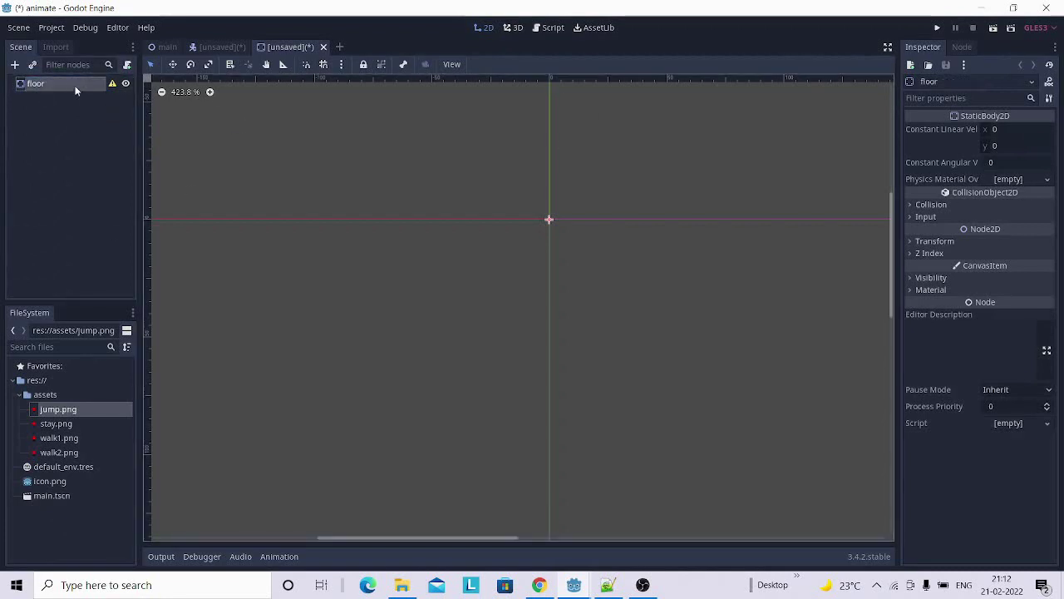
right_click(39, 85)
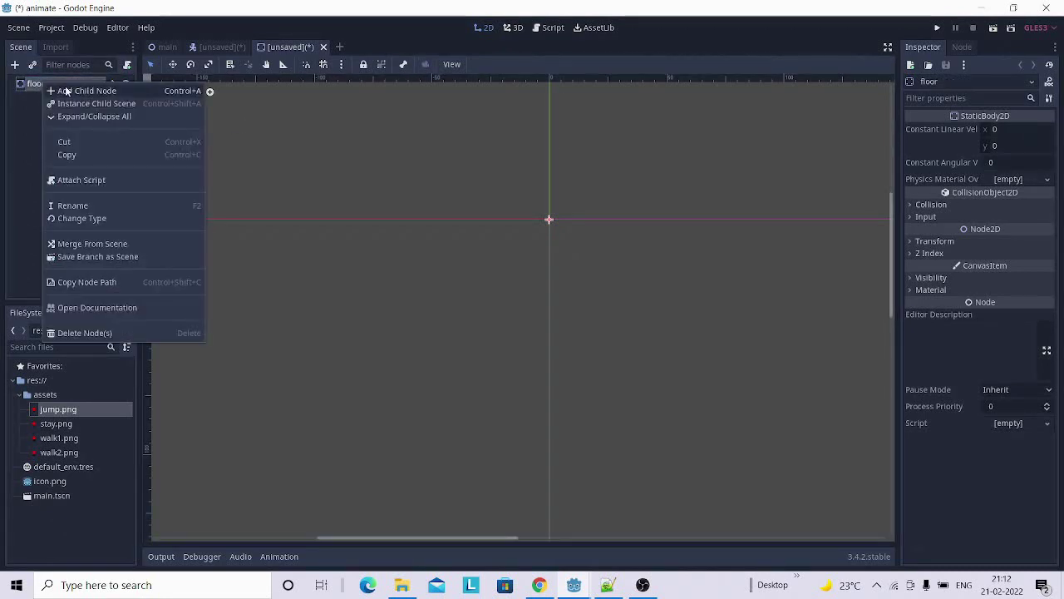
Add a CollisionShape2D as a child of floor.
click(65, 85)
text(coll)
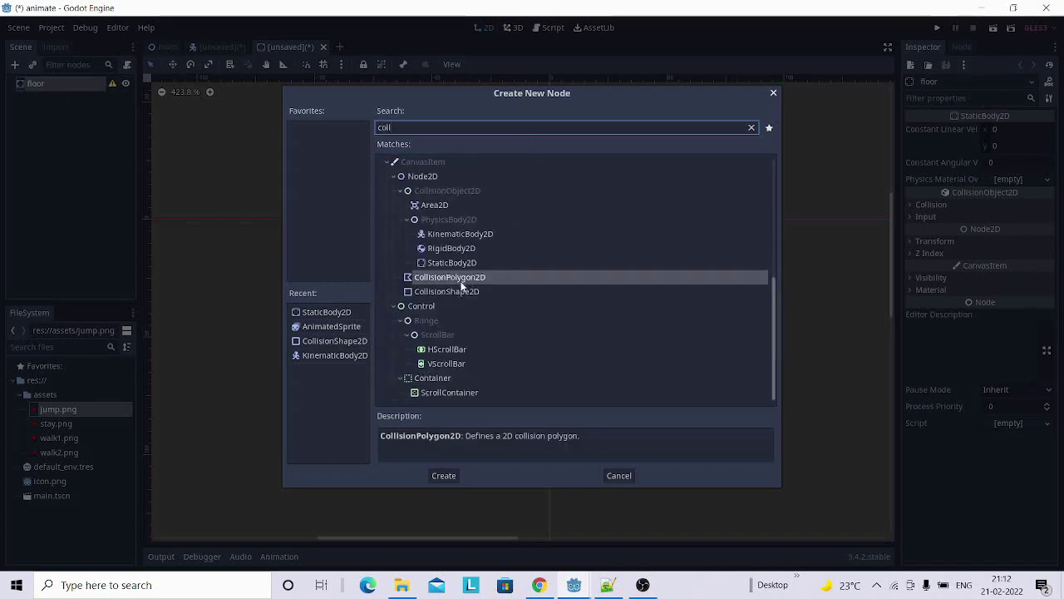
click(460, 292)
double_click(460, 294)
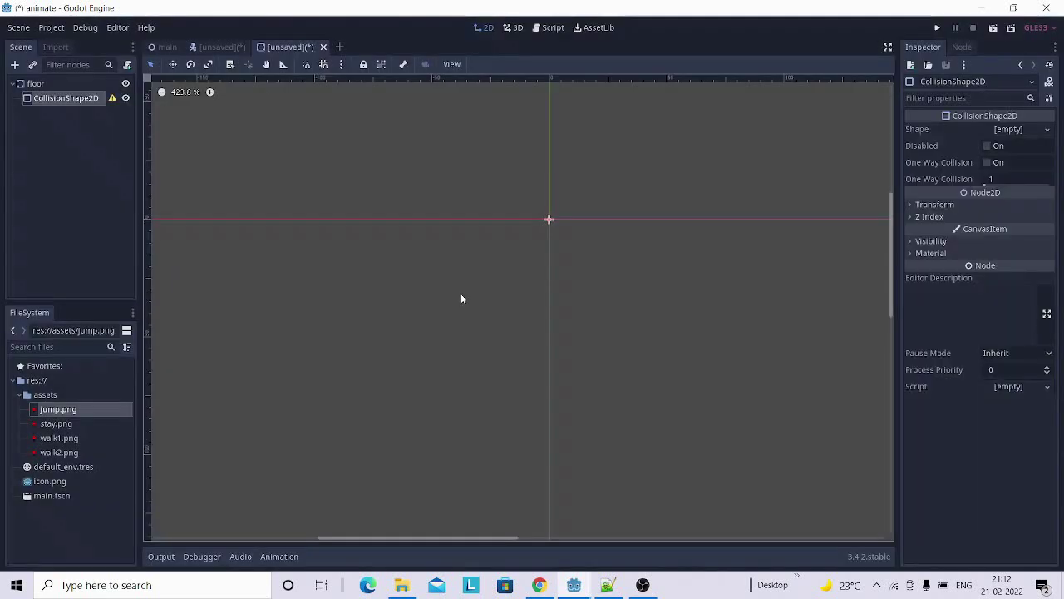
Add a Sprite child under floor and order it above the CollisionShape2D.
click(40, 84)
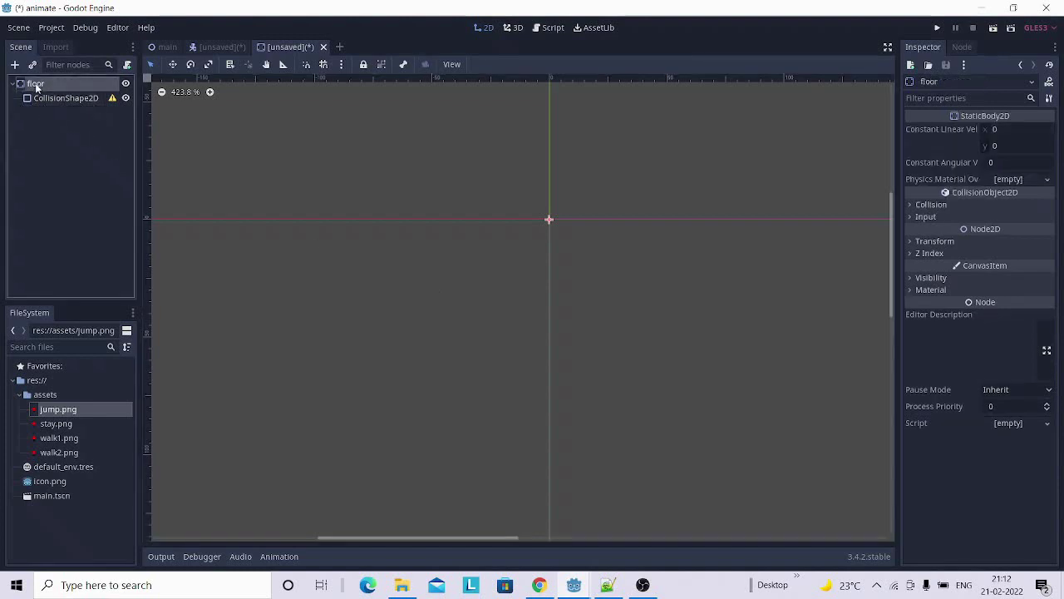
right_click(36, 86)
click(65, 92)
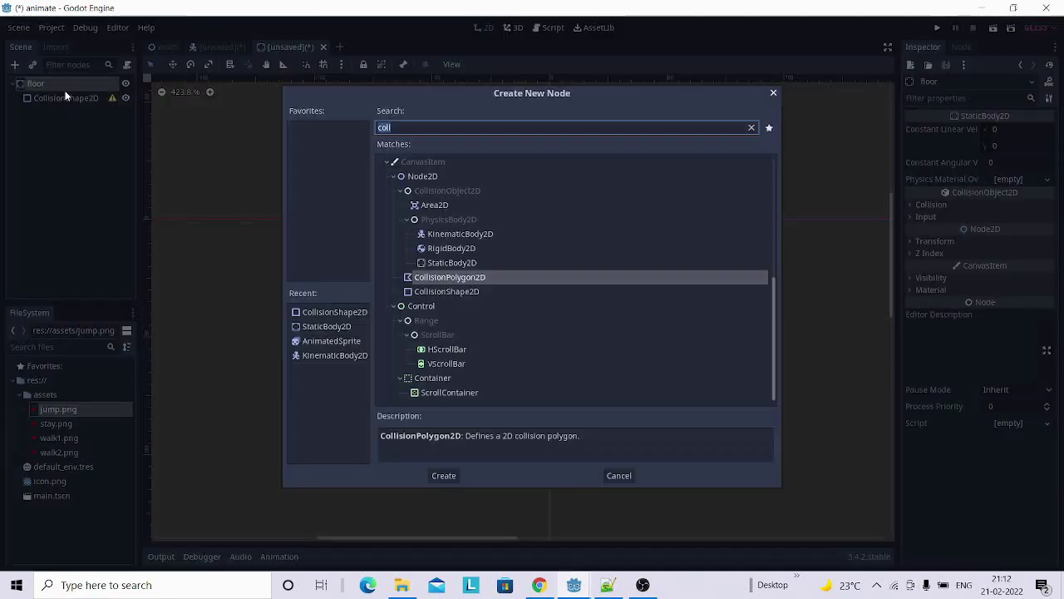
text(sp)
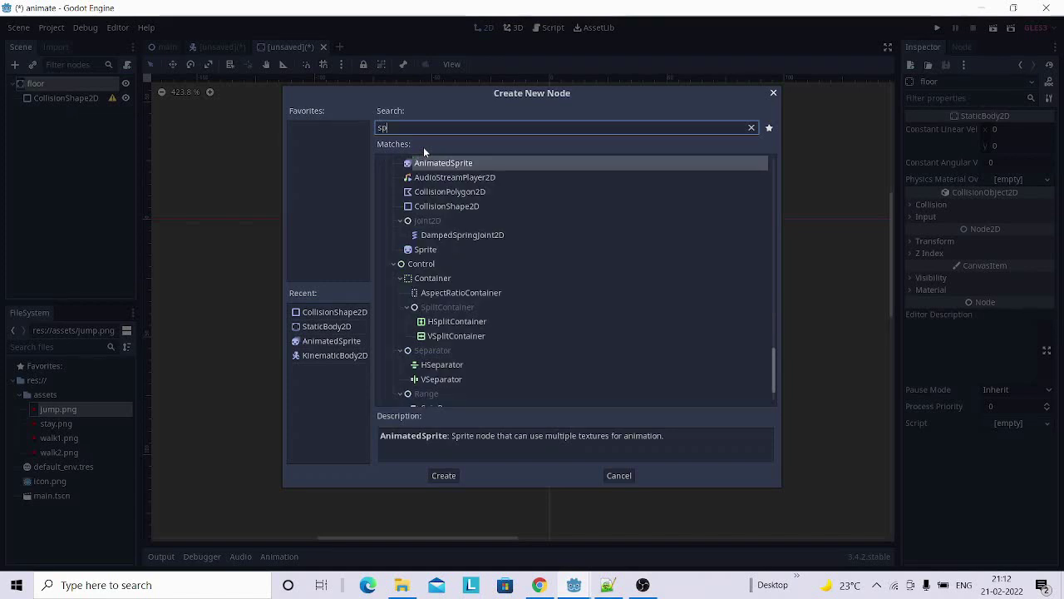
click(427, 250)
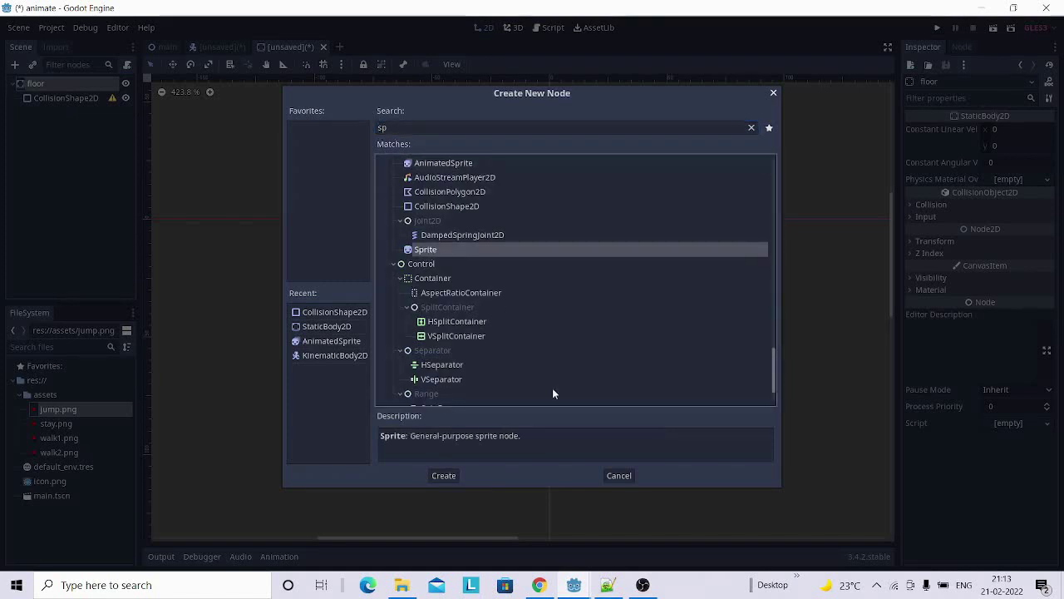
click(442, 475)
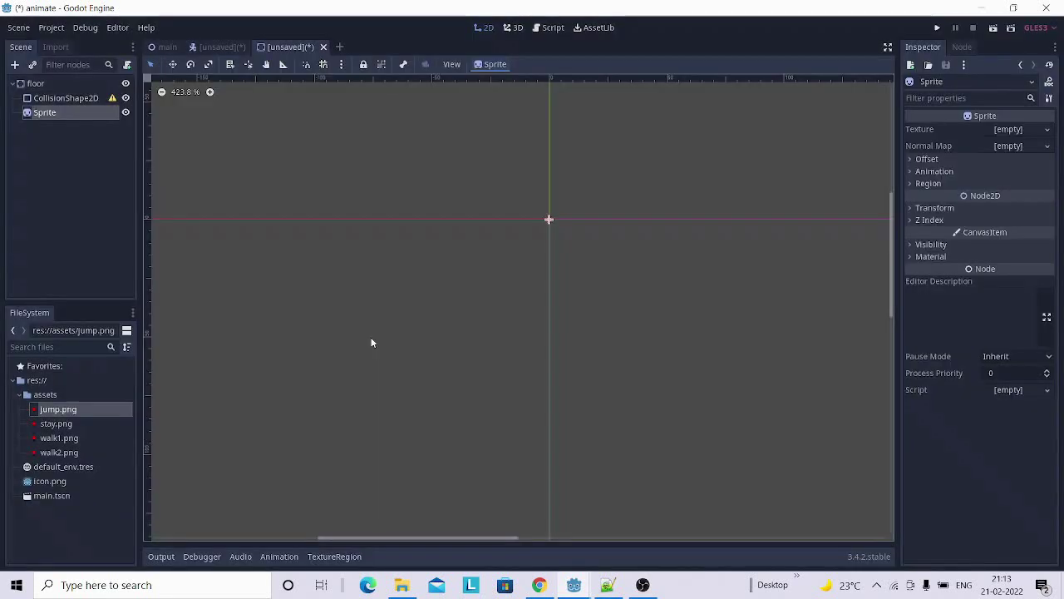
drag(54, 98, 51, 117)
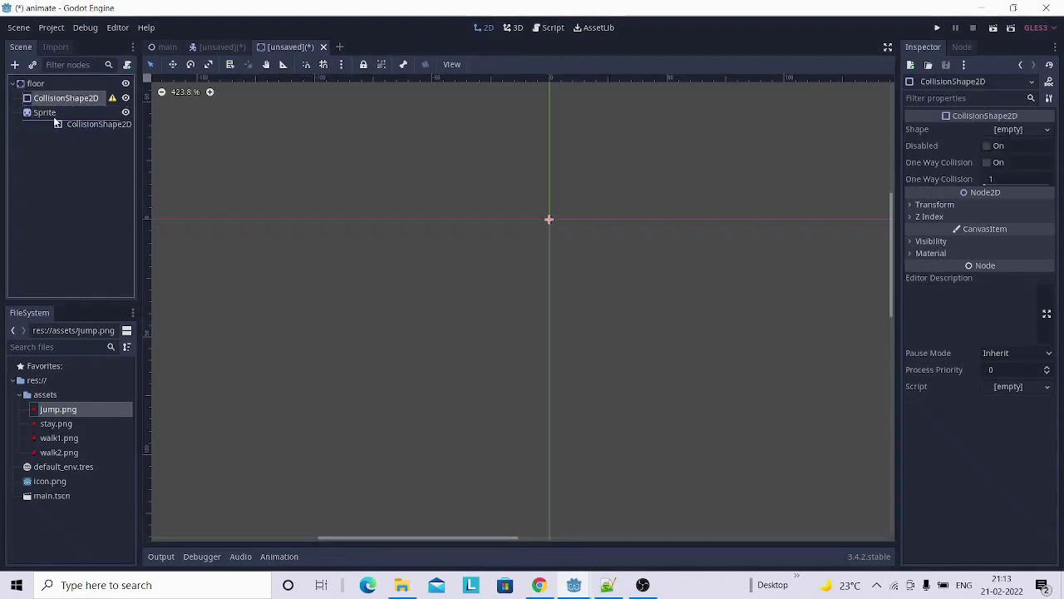
click(45, 99)
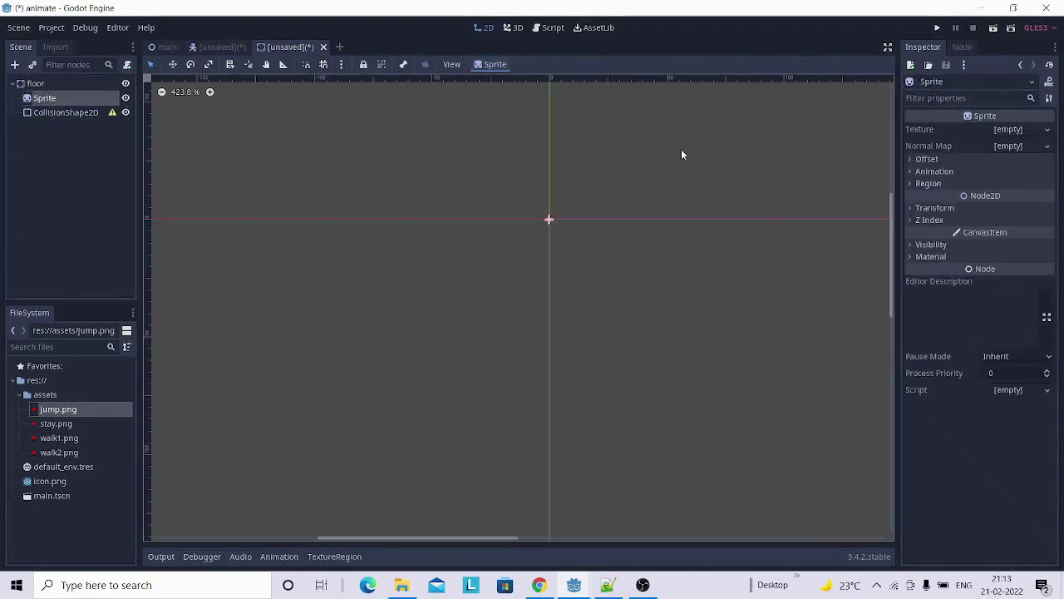
click(73, 113)
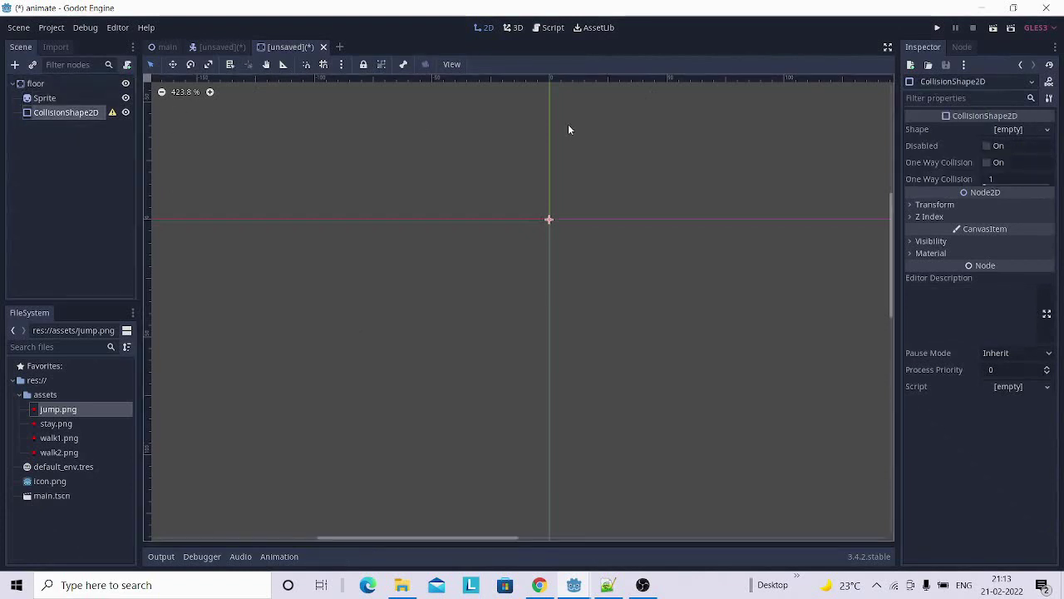
click(54, 98)
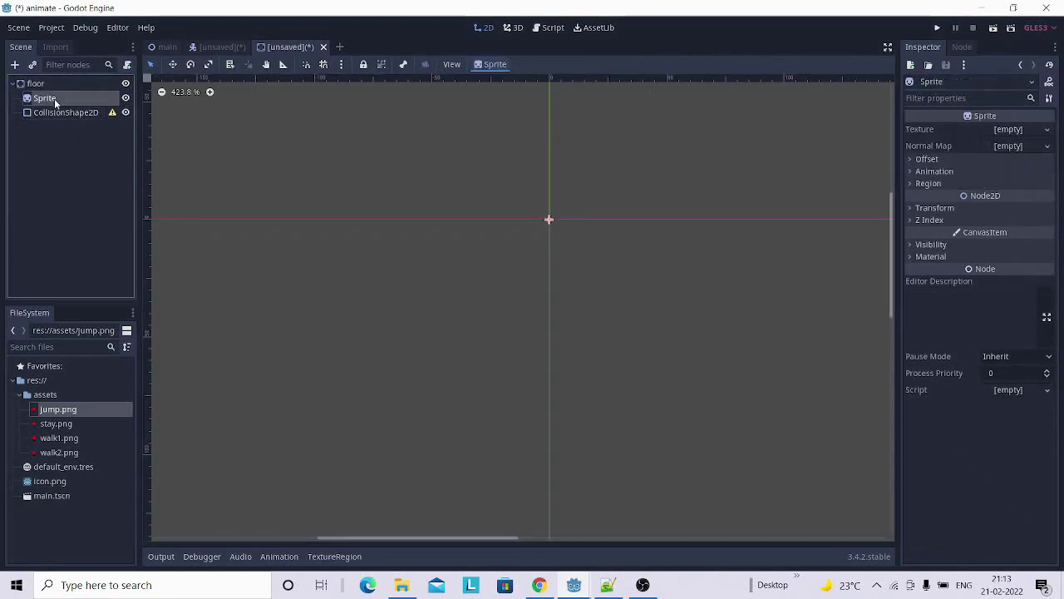
Set icon.png as the floor Sprite's texture.
click(46, 484)
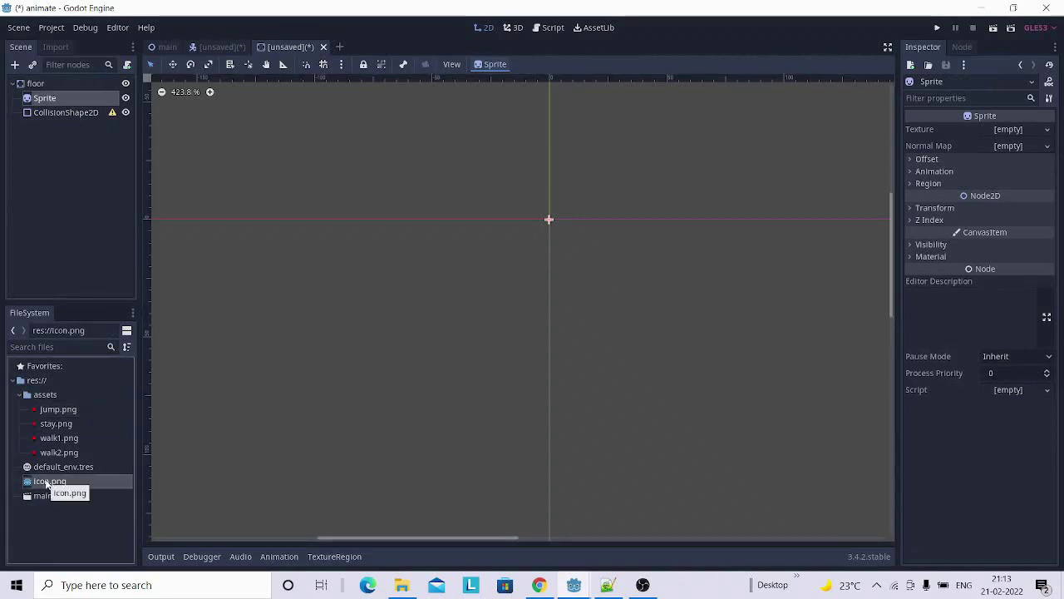
drag(46, 484, 963, 128)
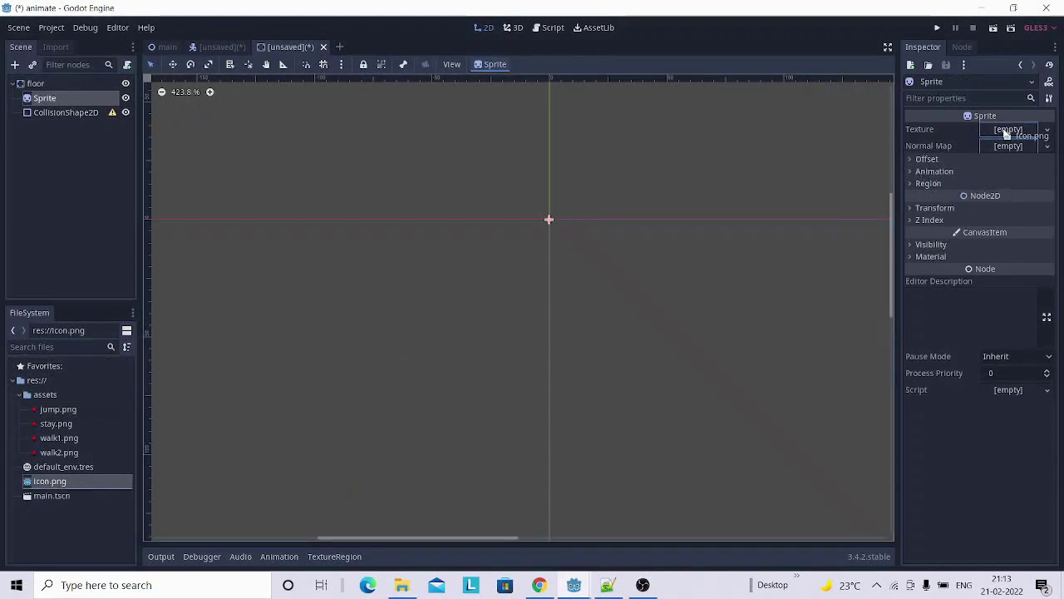
drag(963, 128, 1006, 135)
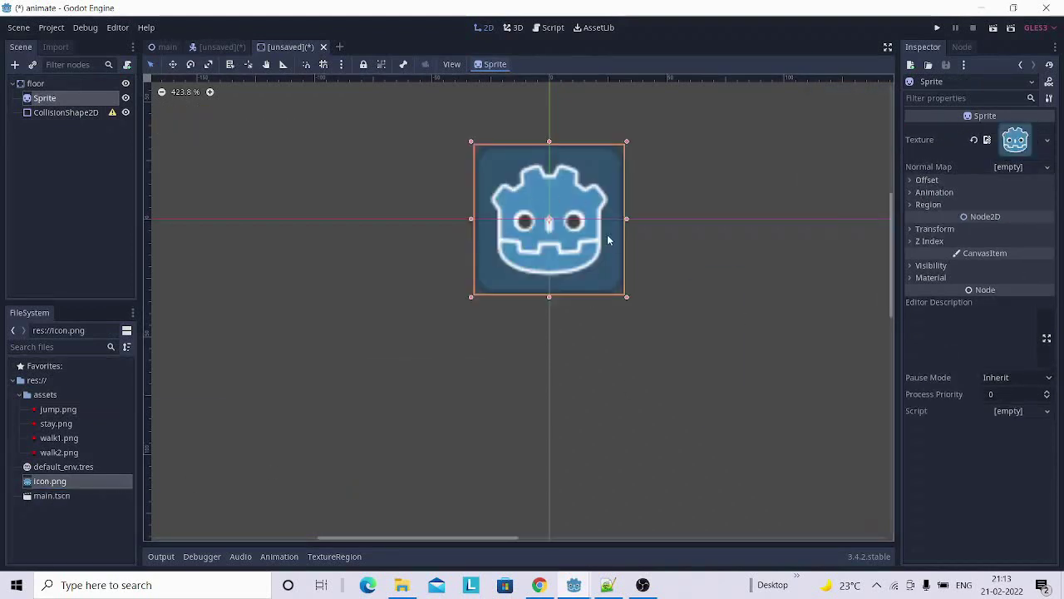
Stretch the icon sprite into a wide, thin horizontal bar.
scroll(676, 234, down, 1)
scroll(676, 234, down, 1)
scroll(676, 229, down, 3)
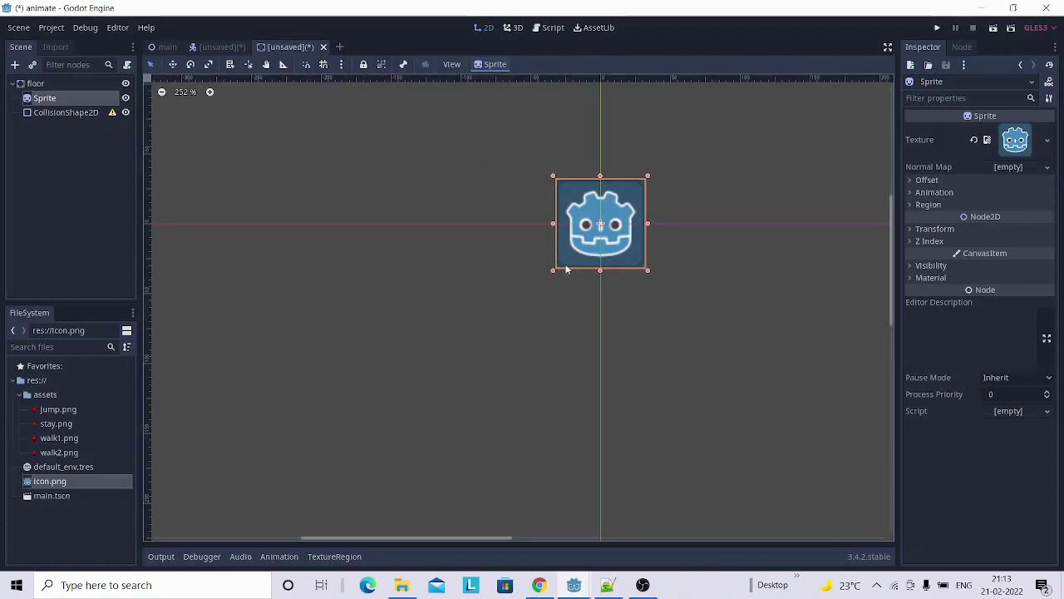
drag(553, 270, 234, 258)
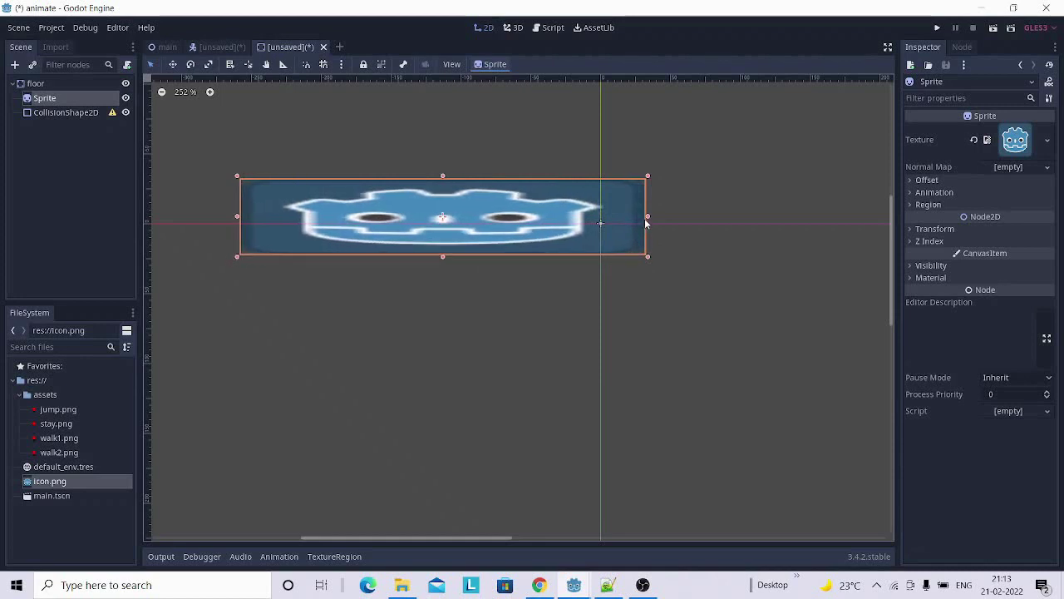
mouse_move(648, 218)
mouse_down()
mouse_move(872, 219)
mouse_move(842, 219)
mouse_up()
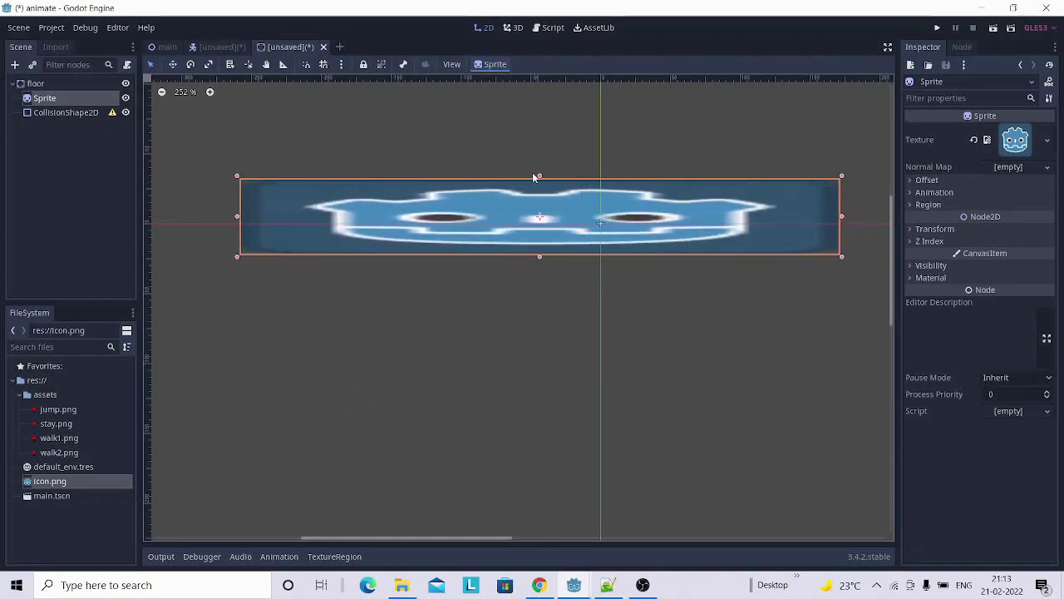
drag(537, 176, 537, 215)
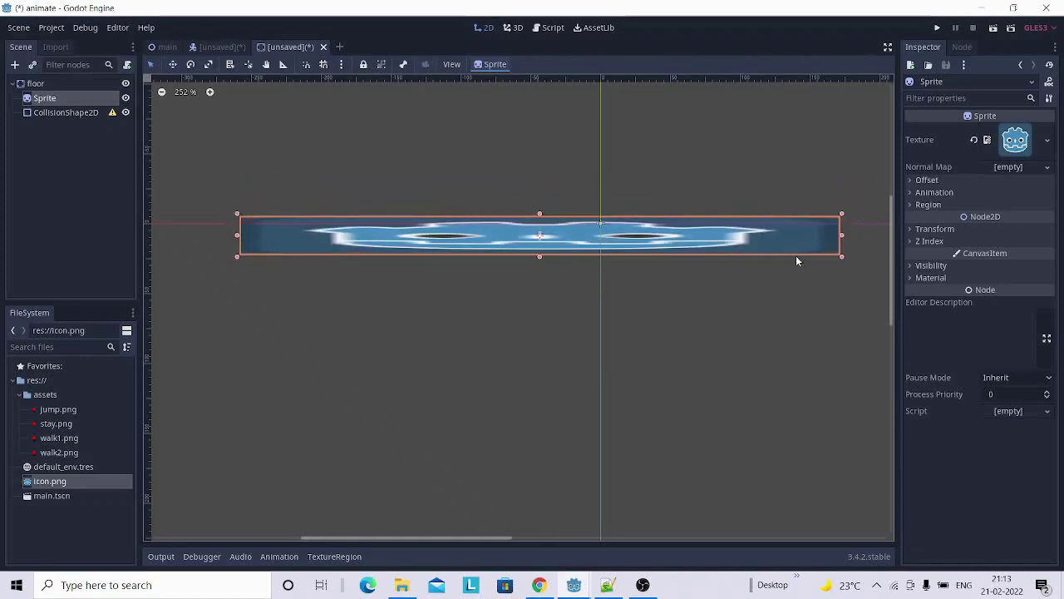
drag(842, 235, 871, 237)
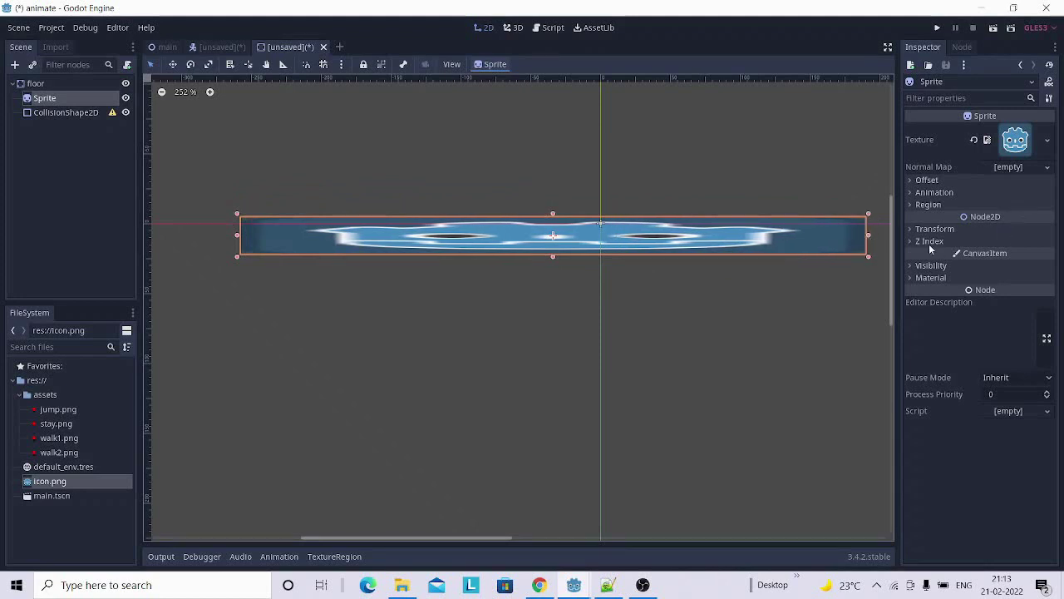
Set the floor Sprite's Transform position to x 0 and y 0.
click(915, 231)
click(1015, 243)
text(0)
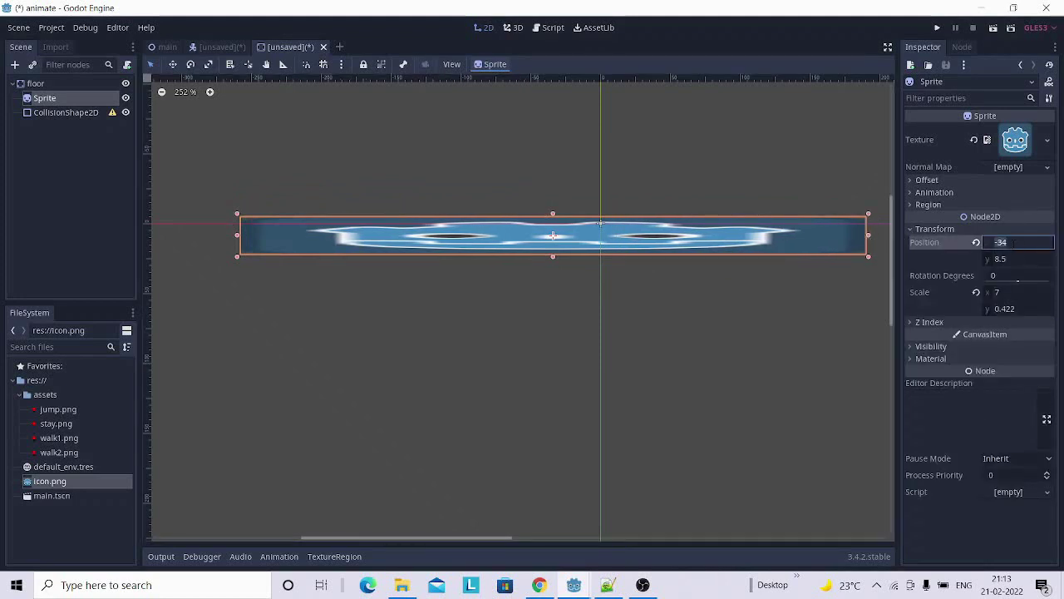
key(Return)
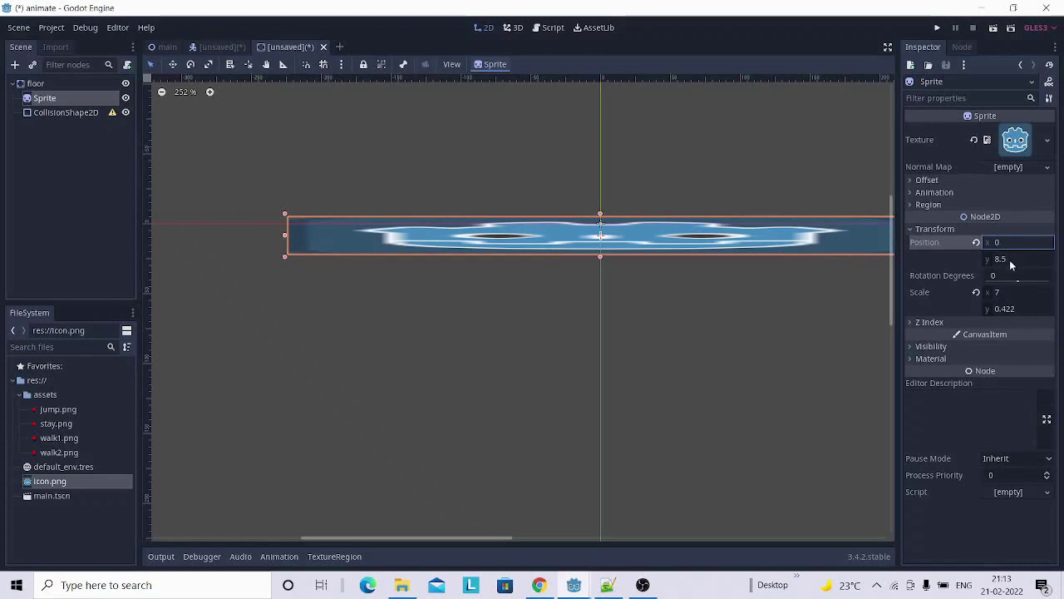
click(1009, 260)
text(0)
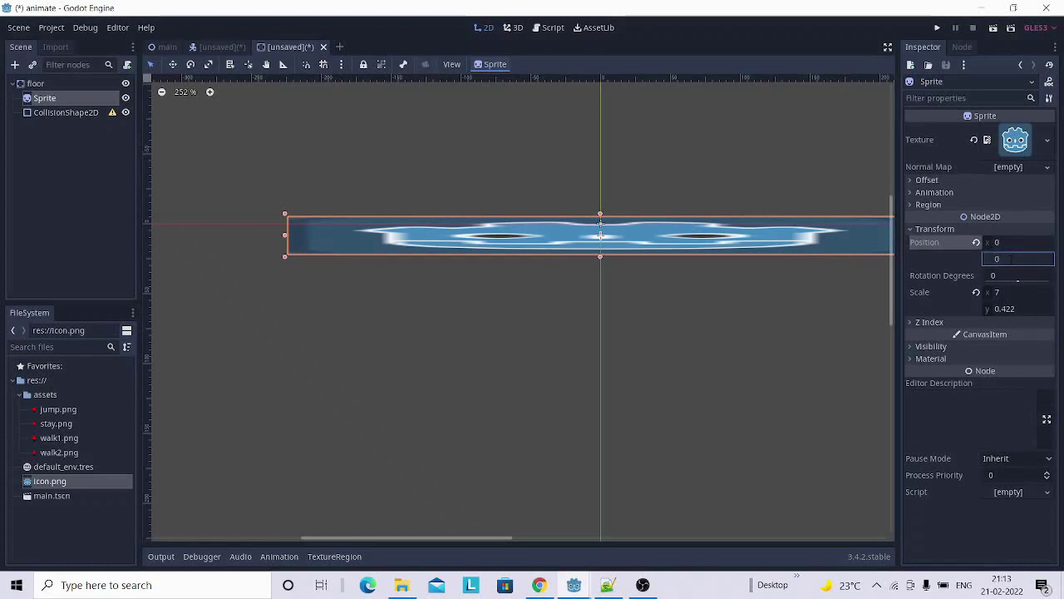
key(Return)
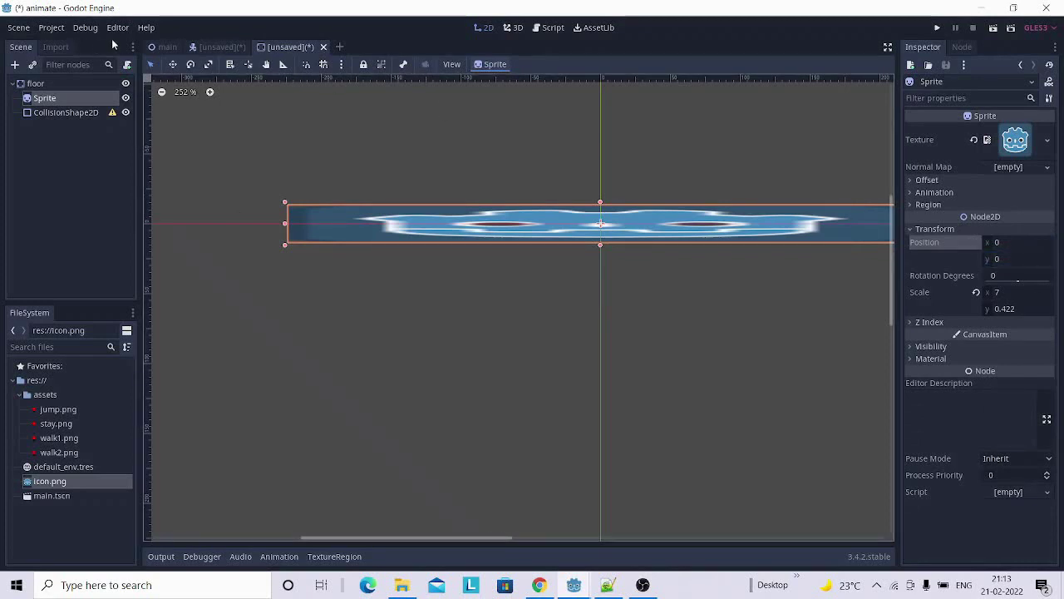
Select the floor's CollisionShape2D node in the Scene tree.
click(19, 30)
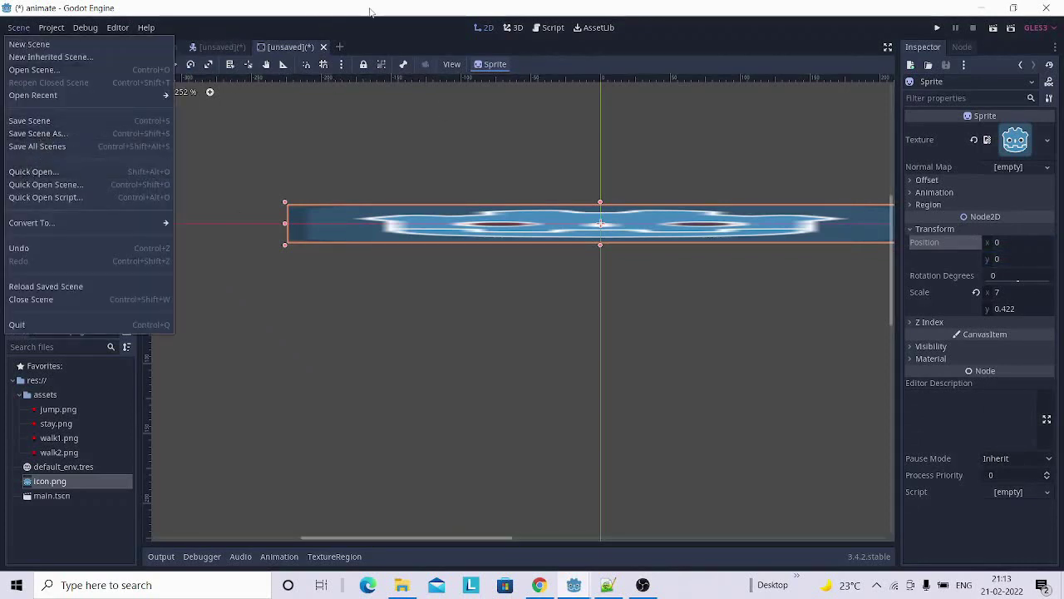
click(451, 239)
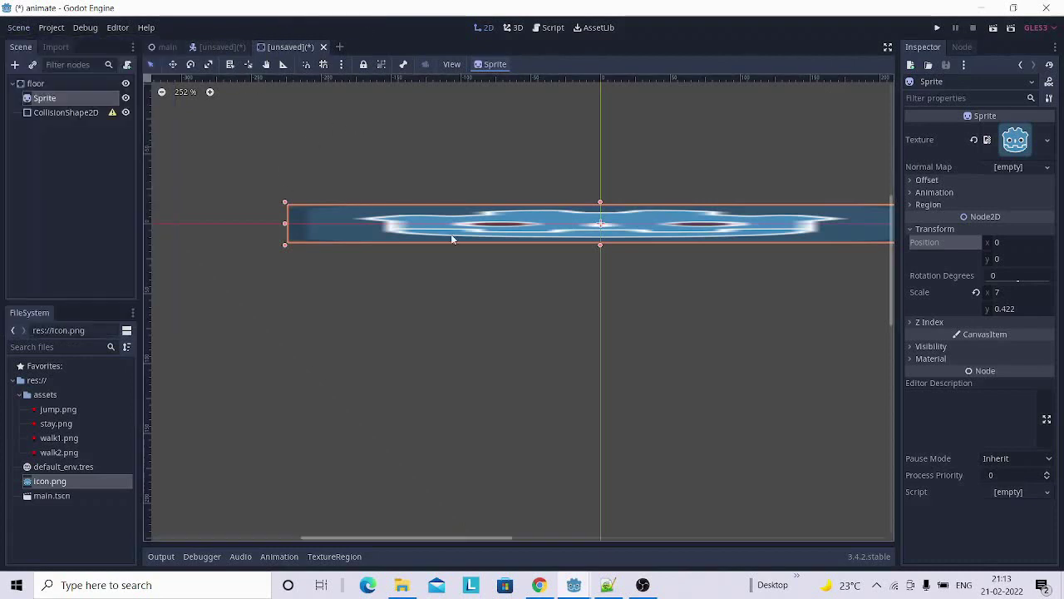
click(55, 114)
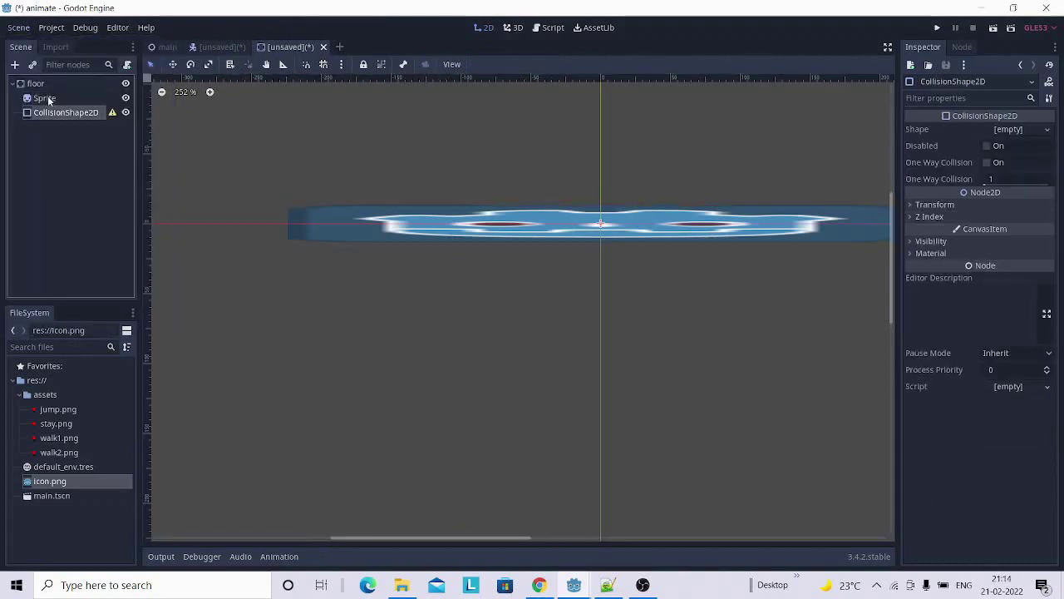
click(47, 99)
mouse_move(47, 99)
mouse_down()
mouse_move(42, 128)
mouse_move(53, 122)
mouse_move(42, 95)
mouse_up()
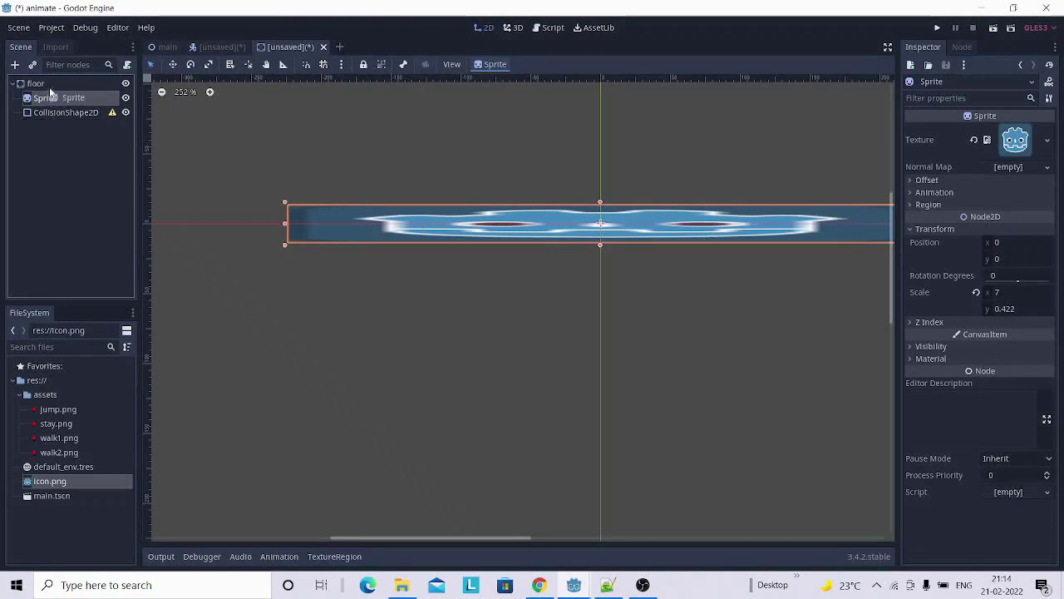
click(78, 112)
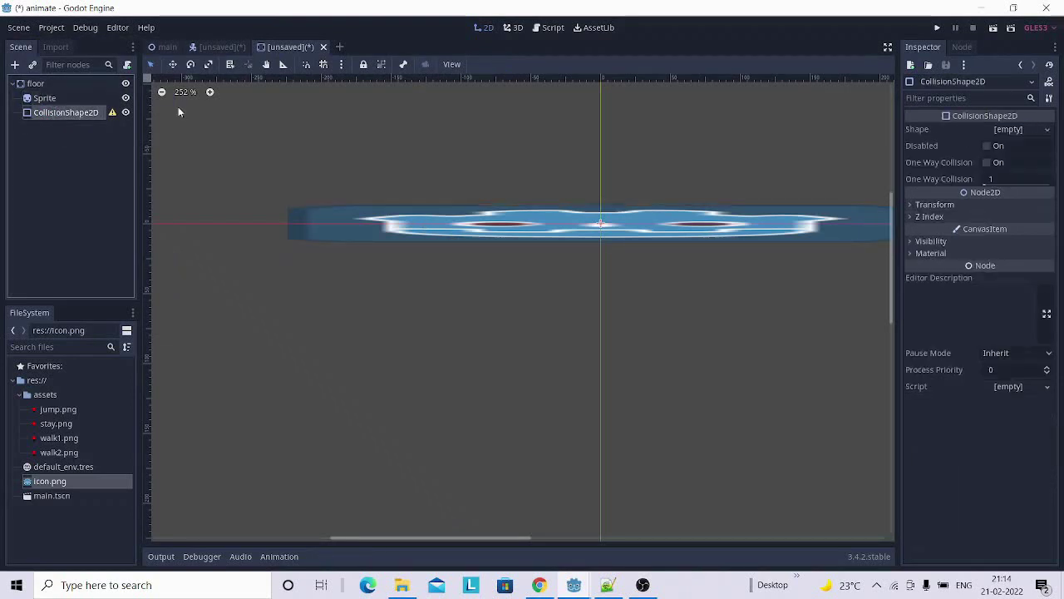
Assign a new RectangleShape2D and stretch it left and right to cover the floor bar.
click(1046, 132)
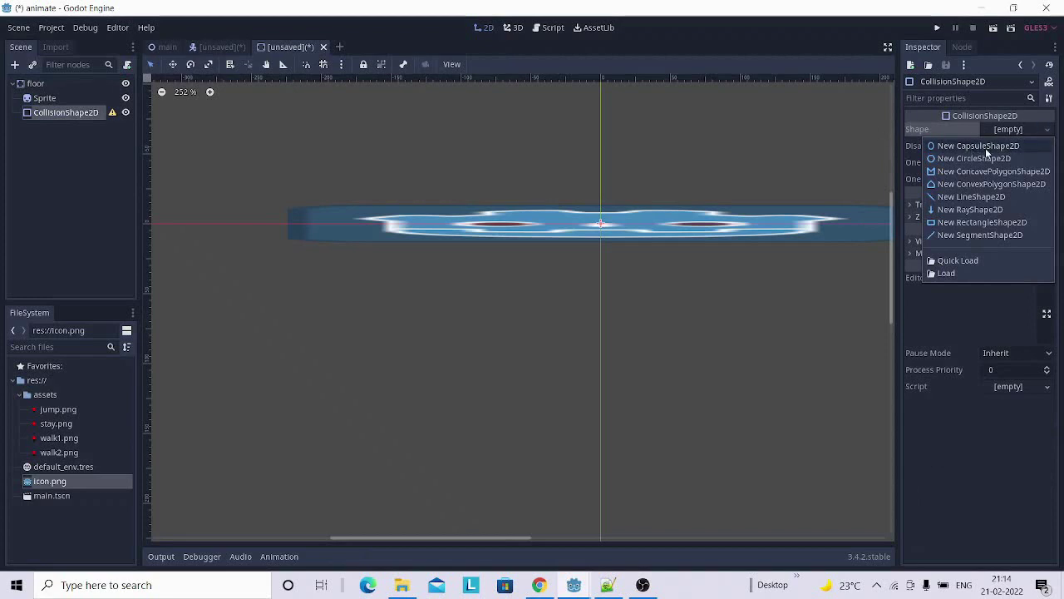
click(965, 223)
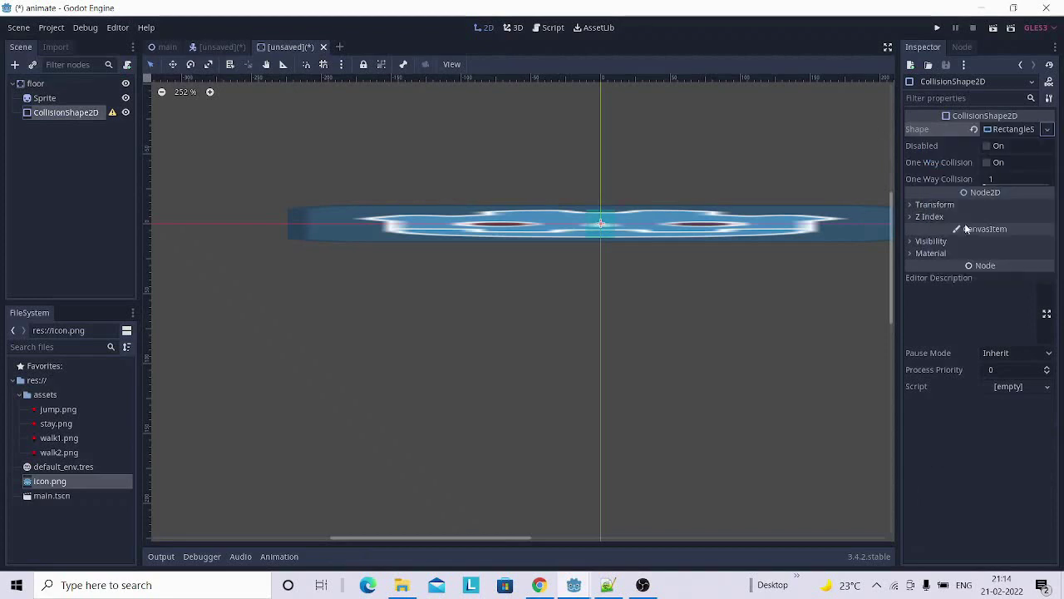
drag(618, 226, 846, 225)
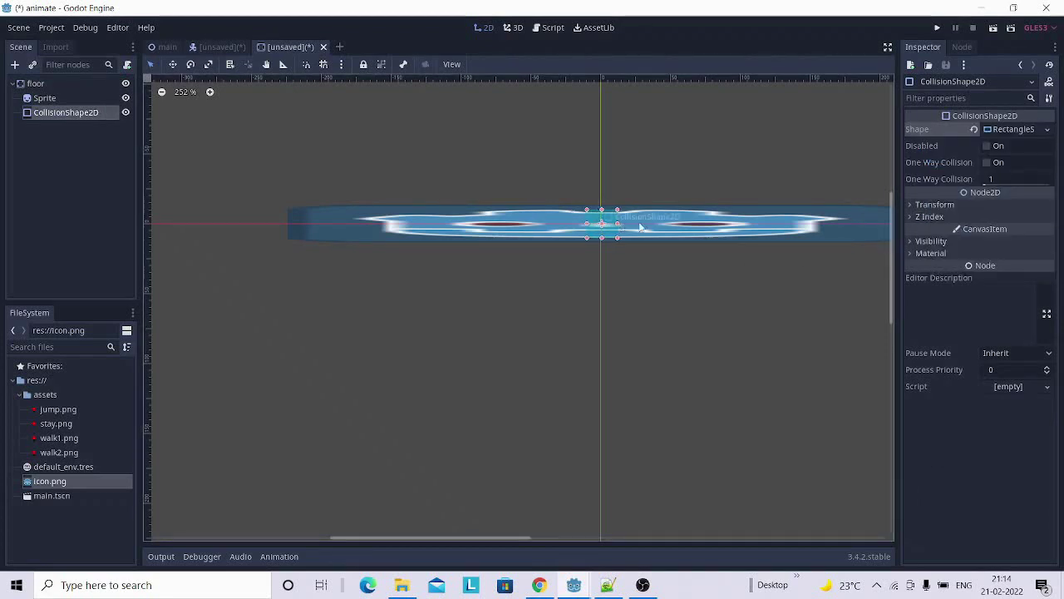
scroll(780, 265, down, 1)
scroll(780, 264, down, 2)
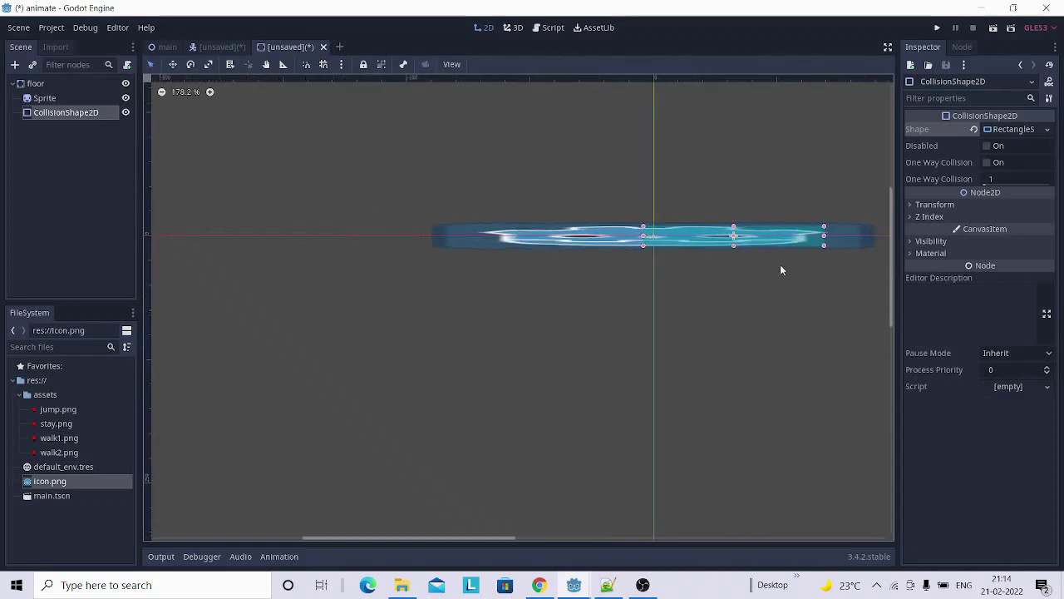
scroll(780, 265, down, 1)
drag(821, 239, 872, 240)
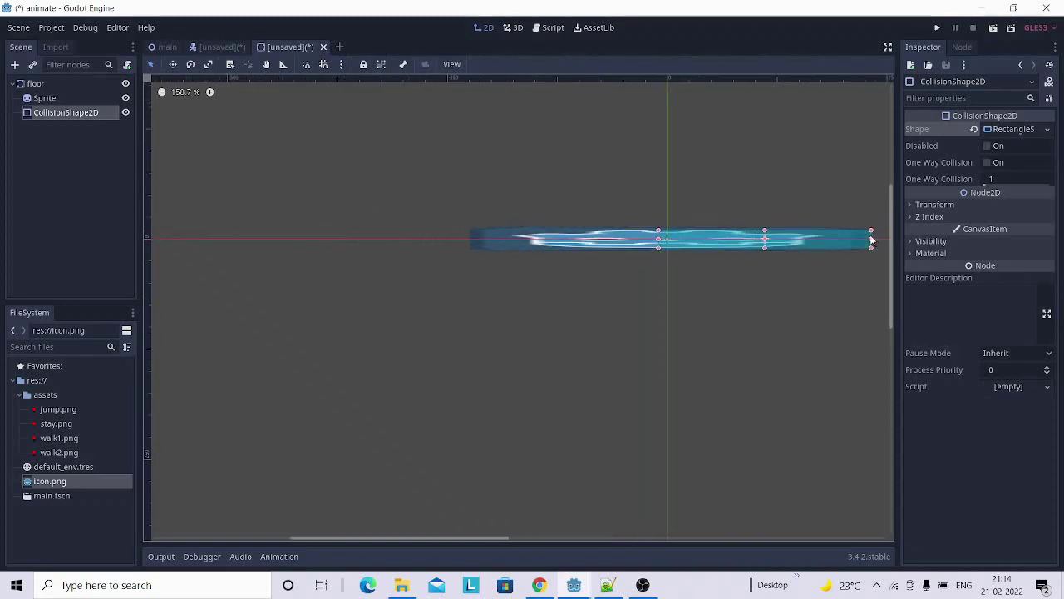
drag(658, 239, 467, 241)
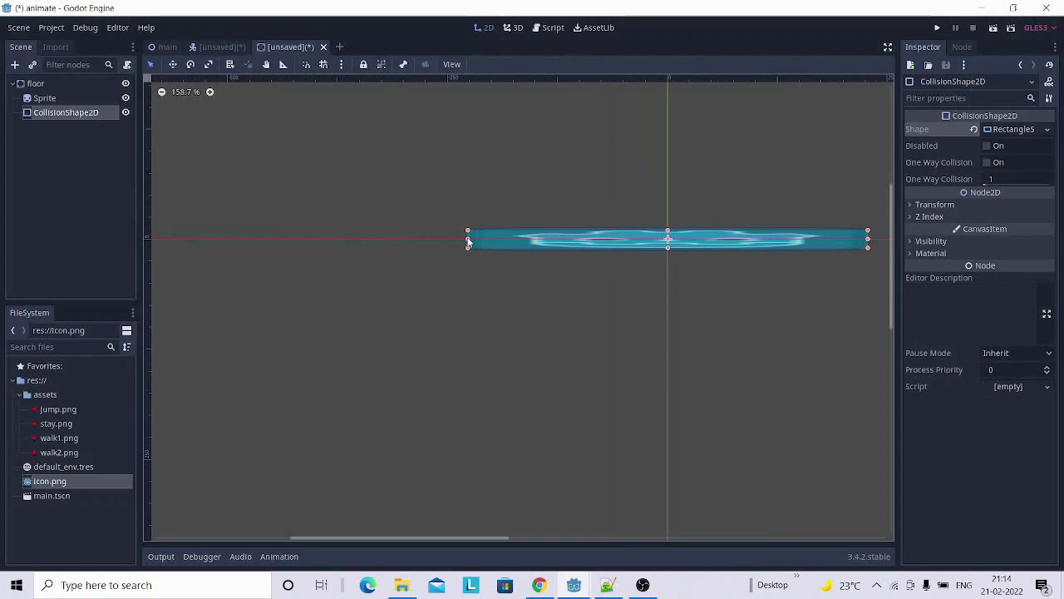
Save the floor scene as floor.tscn.
click(19, 28)
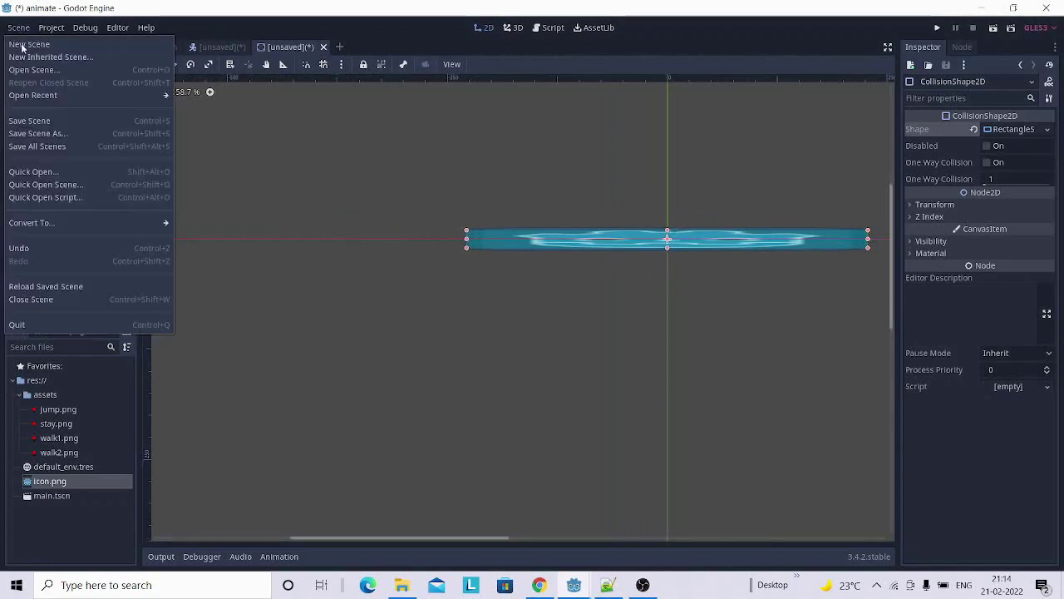
click(40, 122)
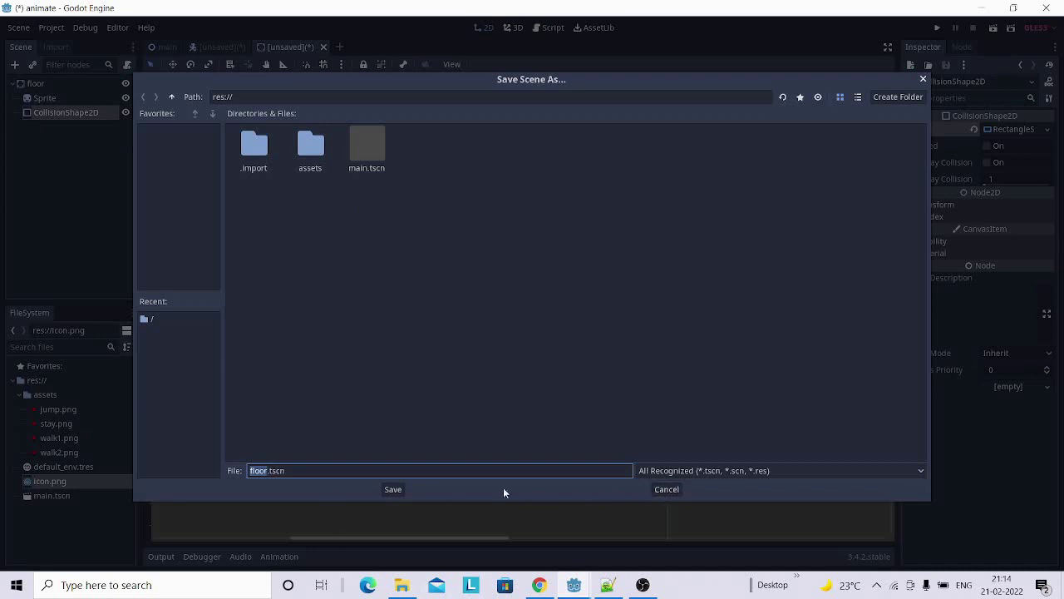
click(396, 489)
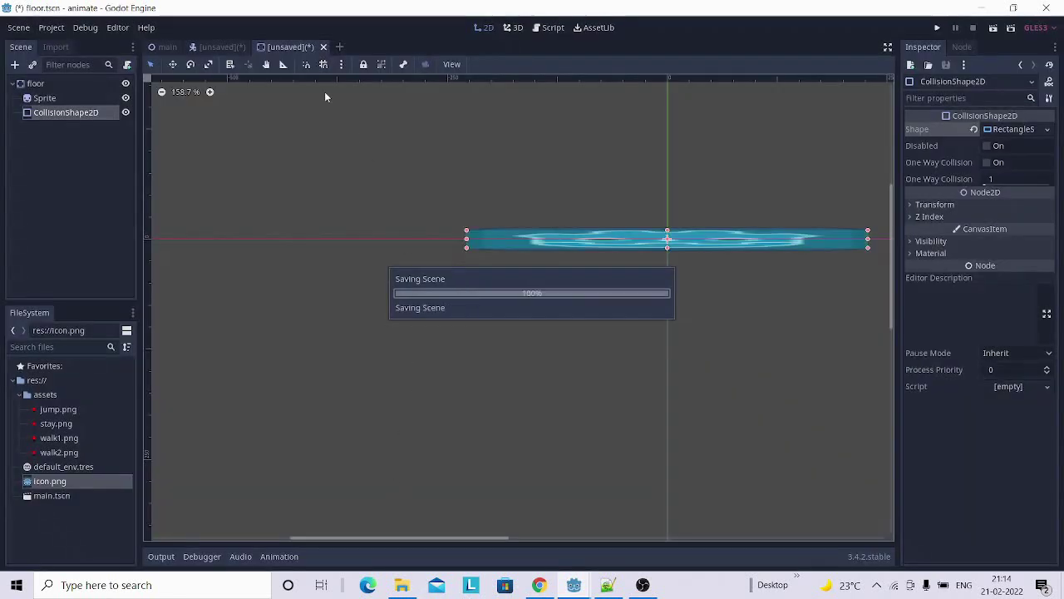
Save the player scene as PlayerSence.tscn.
click(217, 47)
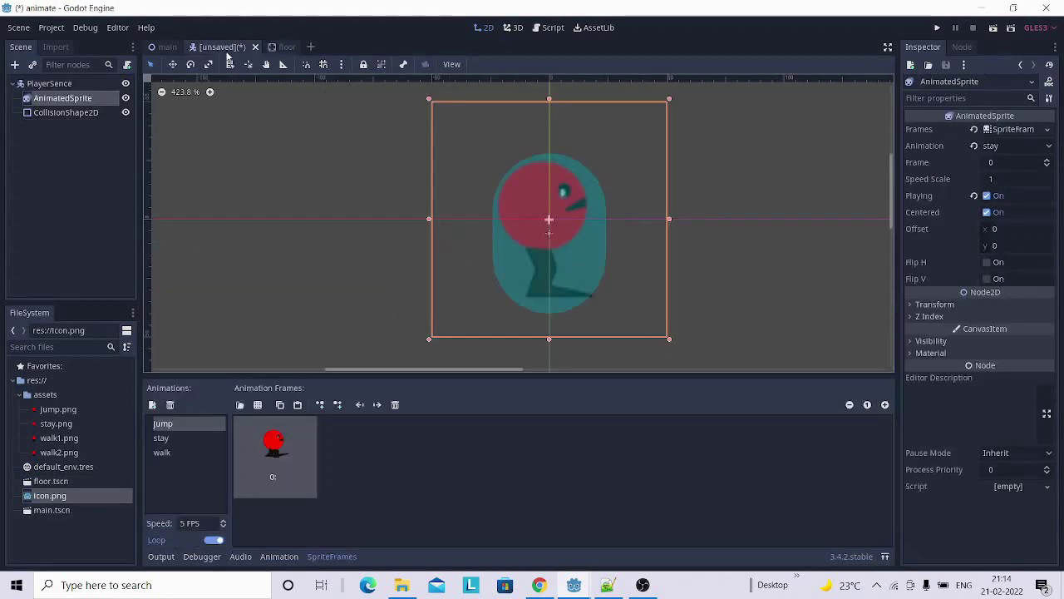
click(20, 28)
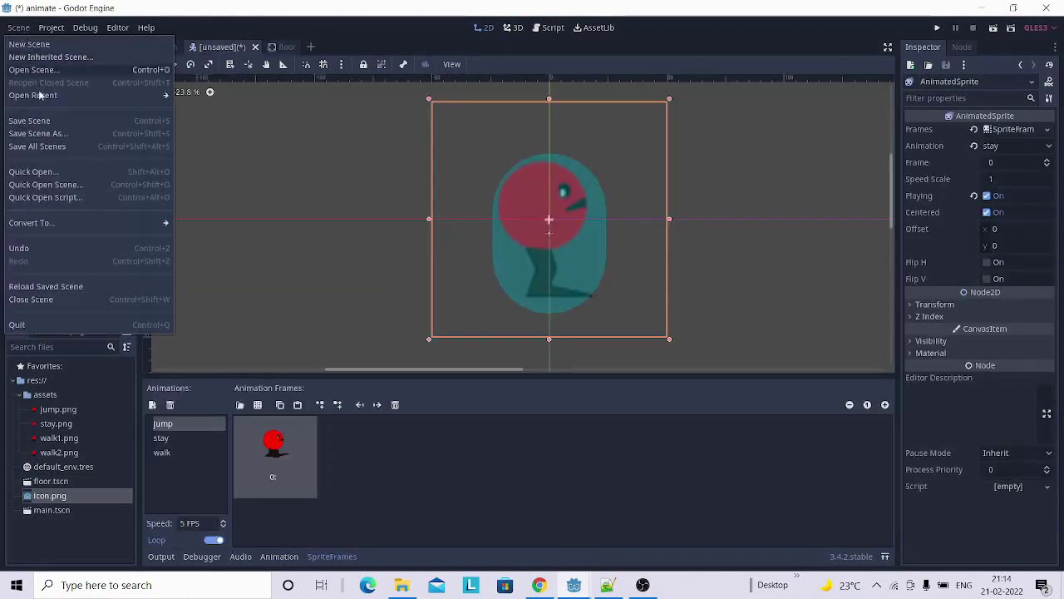
click(38, 121)
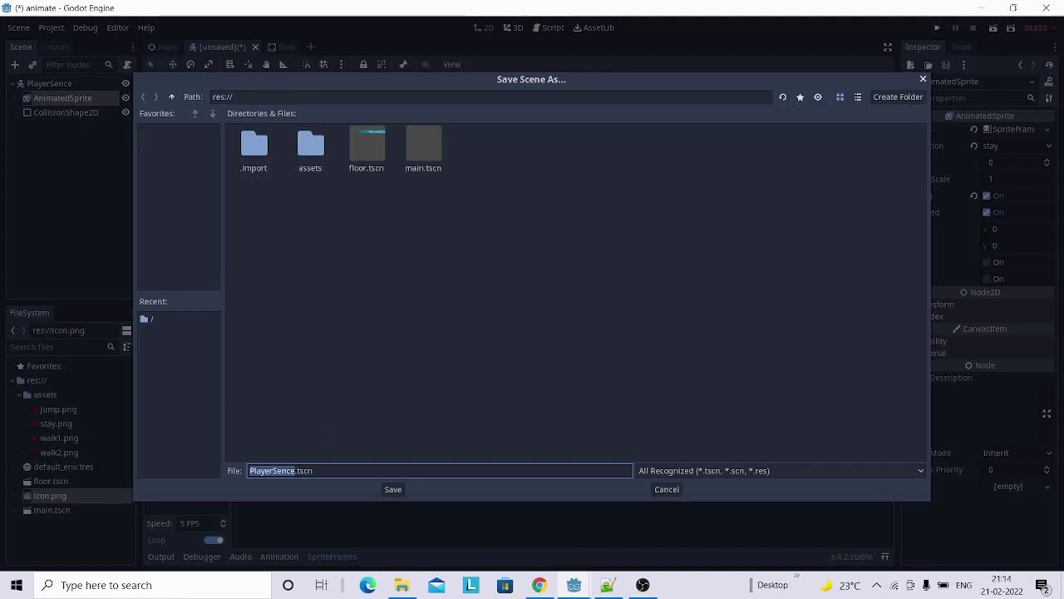
click(391, 489)
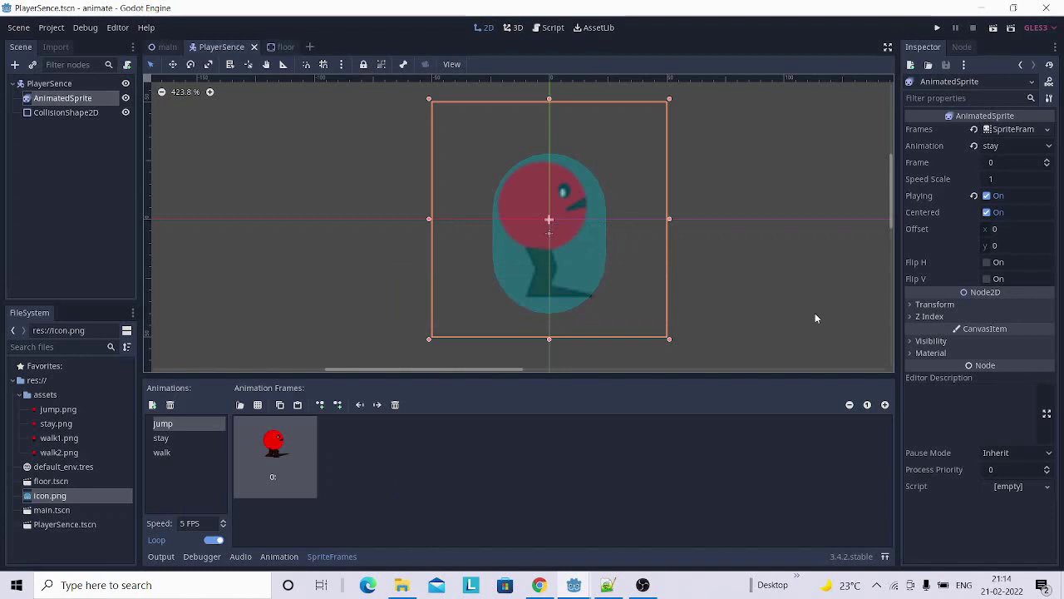
Add a floor.tscn instance to the main scene and position it in the viewport.
click(167, 47)
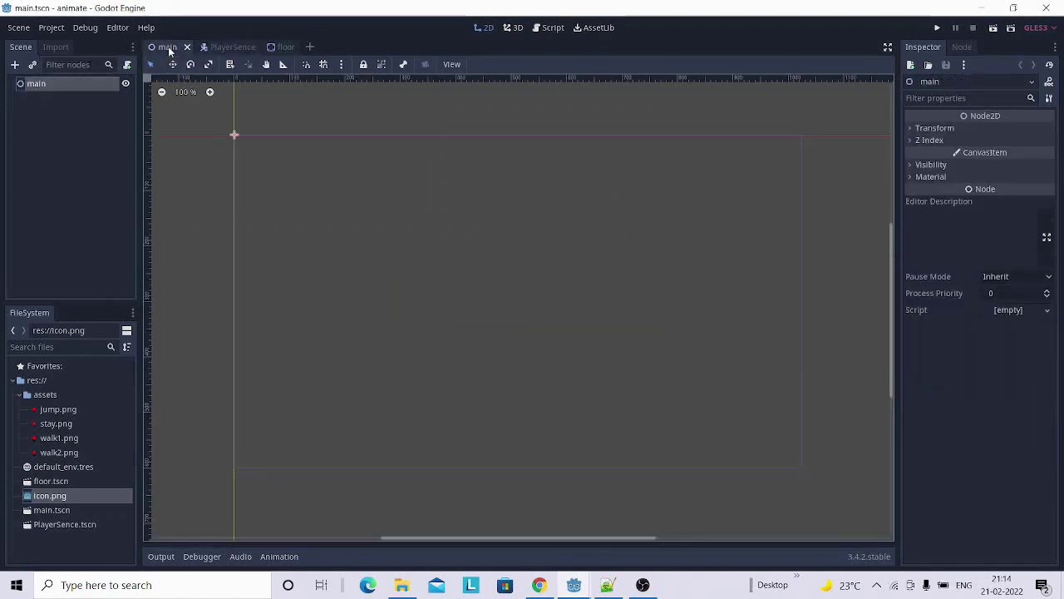
middle_drag(306, 205, 361, 197)
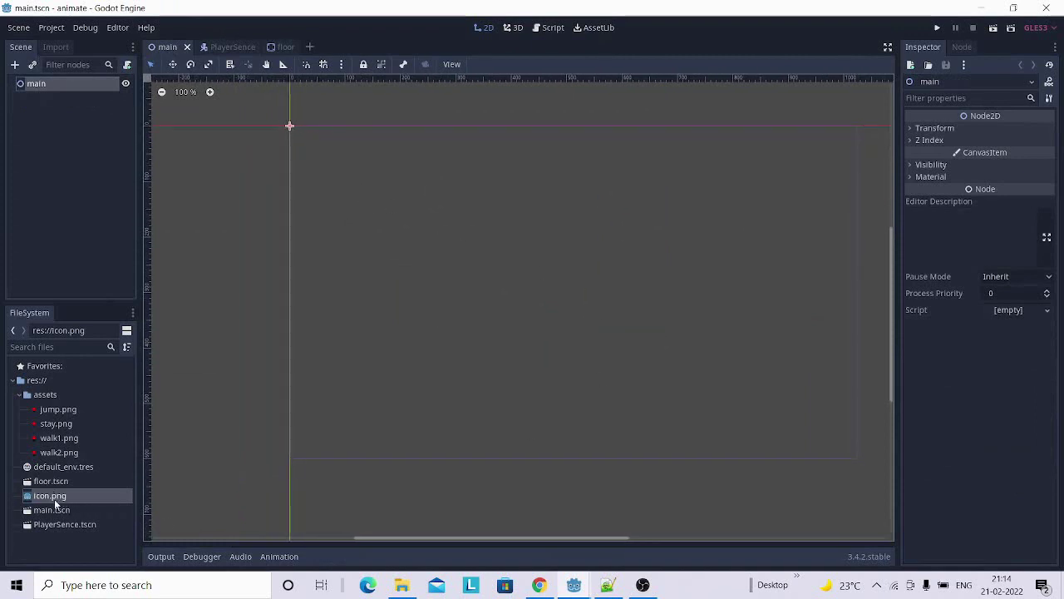
mouse_move(50, 481)
mouse_down()
mouse_move(376, 374)
mouse_move(449, 336)
mouse_up()
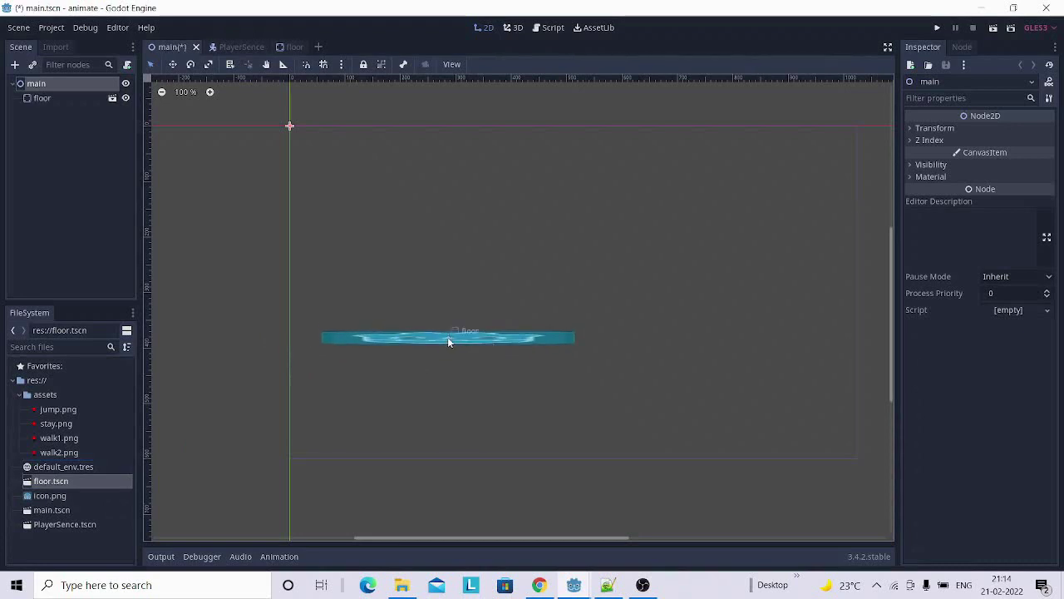
drag(449, 337, 447, 336)
drag(447, 337, 442, 275)
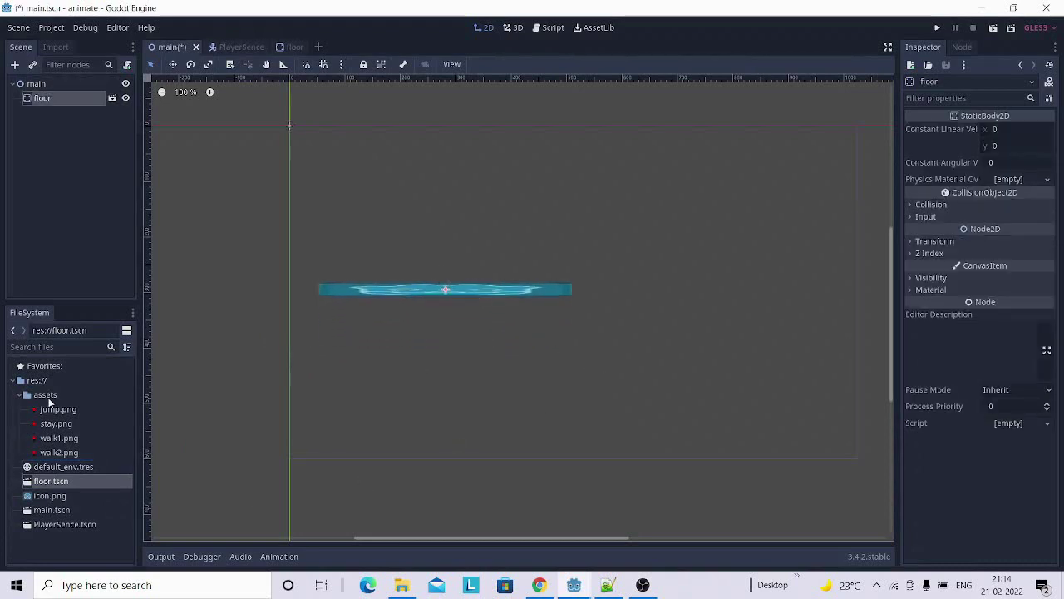
Add a PlayerSence.tscn instance as a direct child of main, placed just above the floor.
mouse_move(55, 529)
mouse_down()
mouse_move(433, 197)
mouse_move(403, 259)
mouse_up()
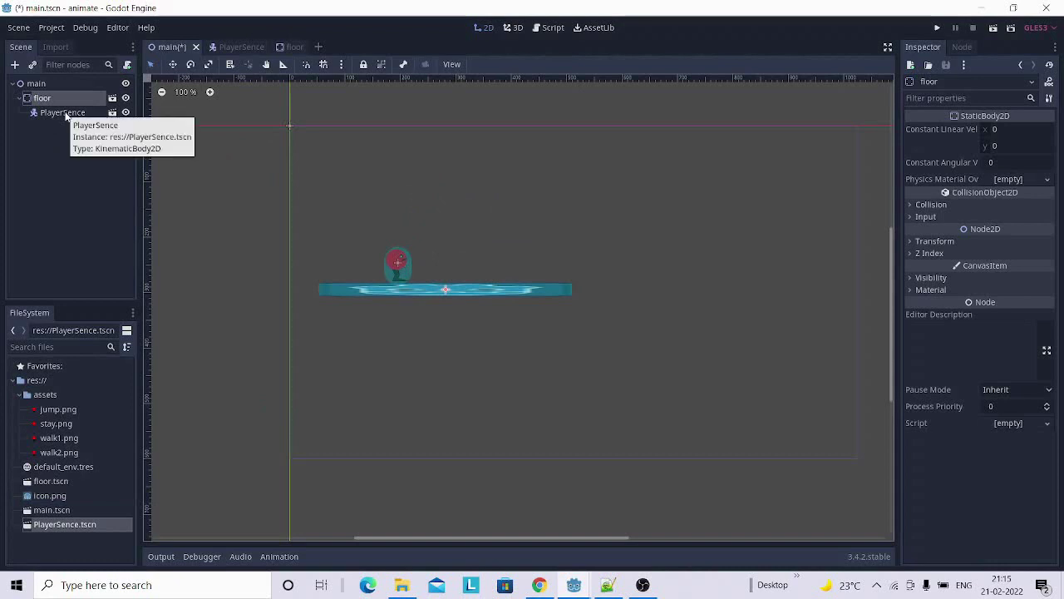
drag(66, 114, 22, 175)
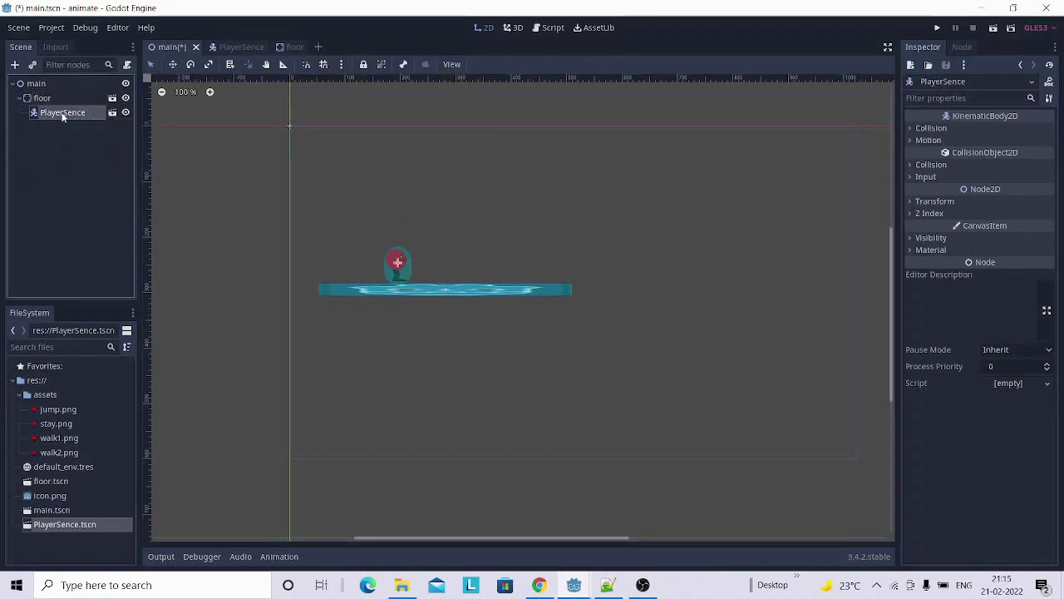
drag(63, 117, 61, 228)
drag(74, 114, 7, 209)
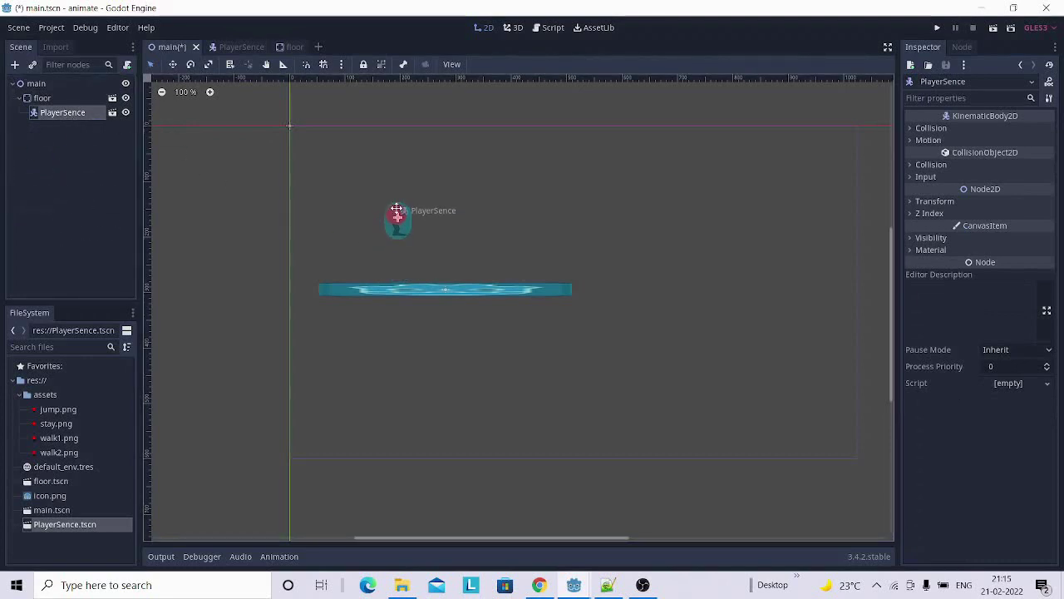
drag(397, 257, 396, 223)
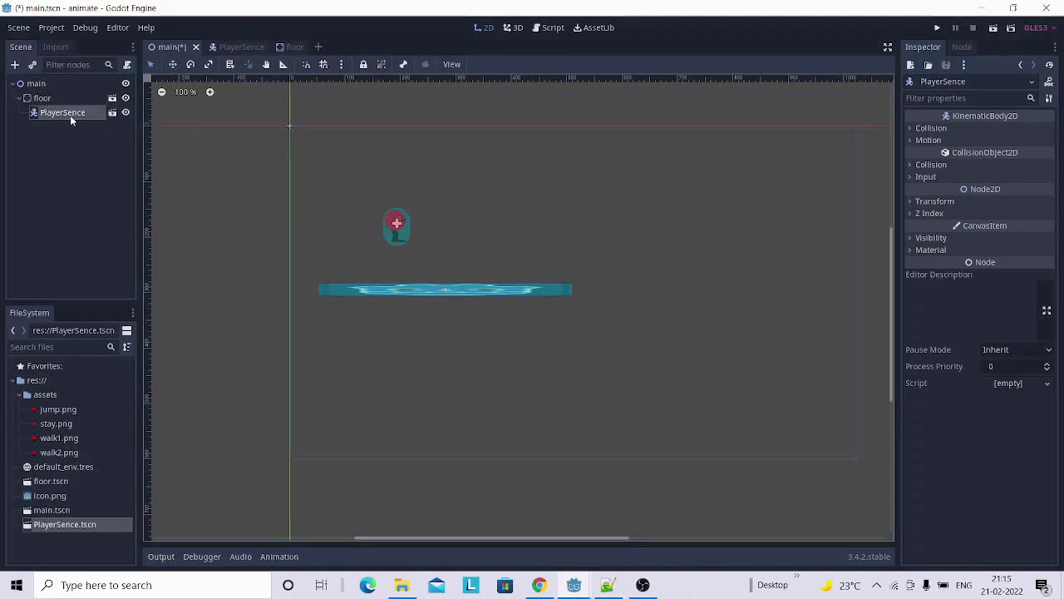
drag(70, 114, 68, 86)
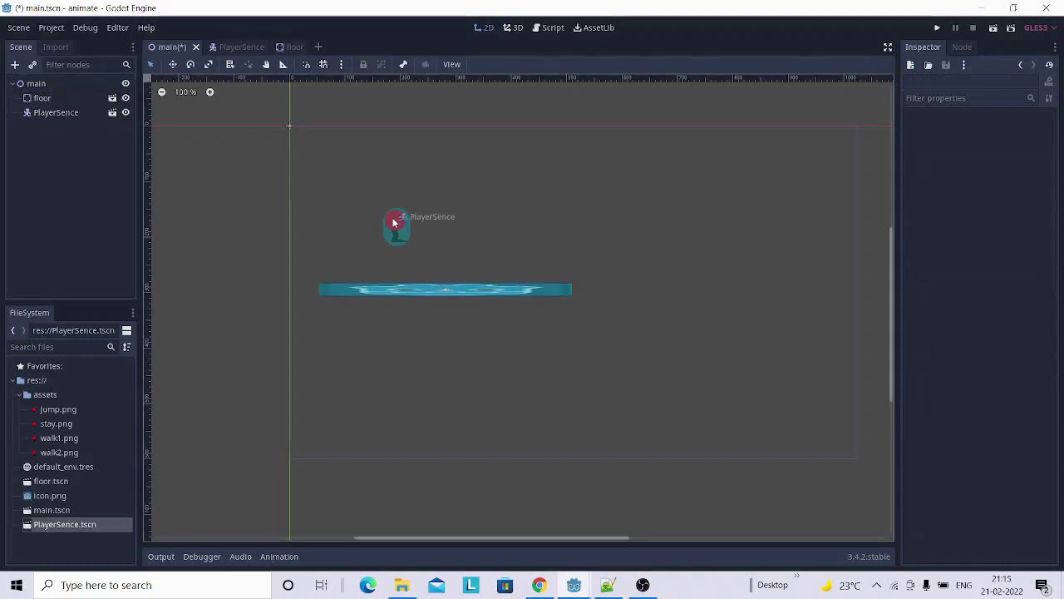
click(413, 245)
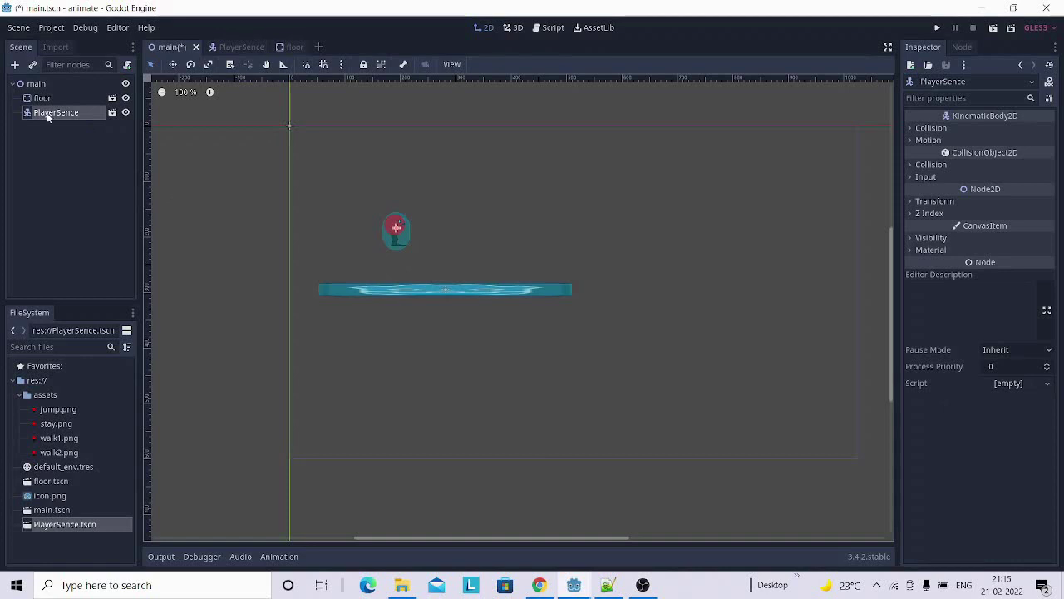
Create and attach a new PlayerSence.gd script to the PlayerSence node from the Inspector.
click(1033, 385)
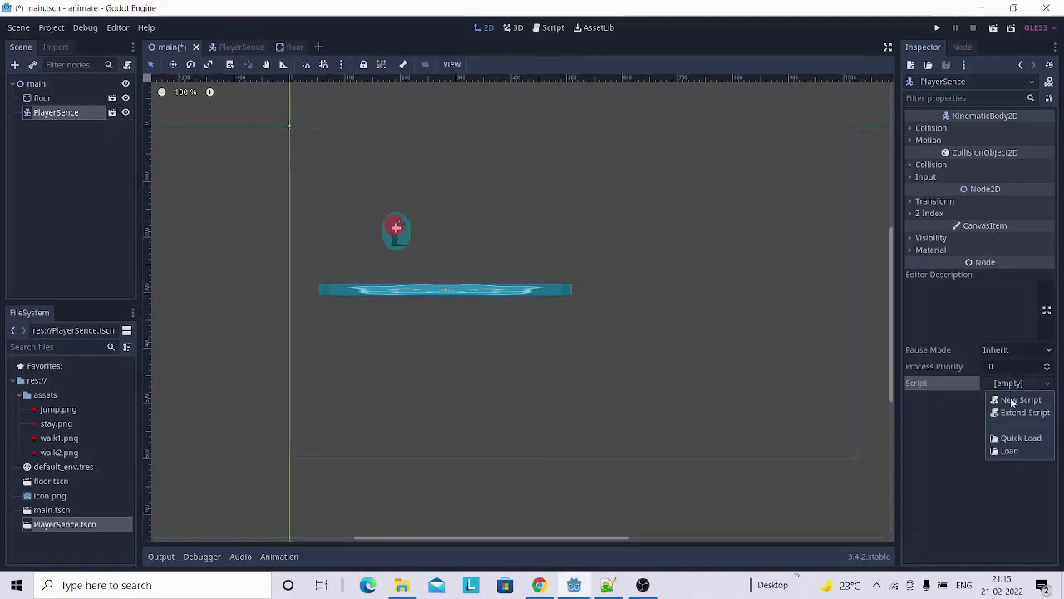
click(1022, 400)
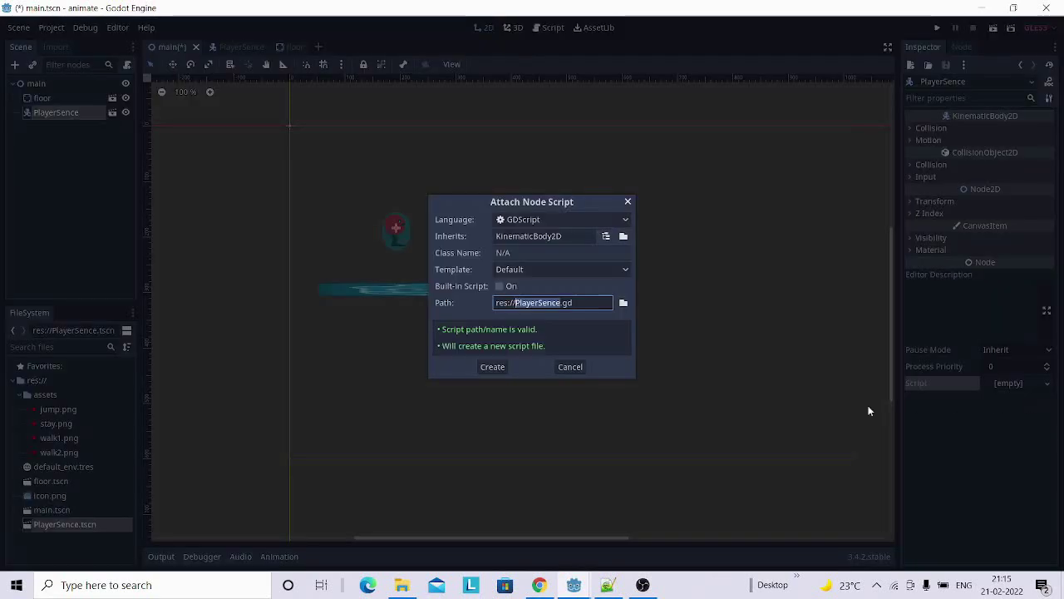
click(493, 366)
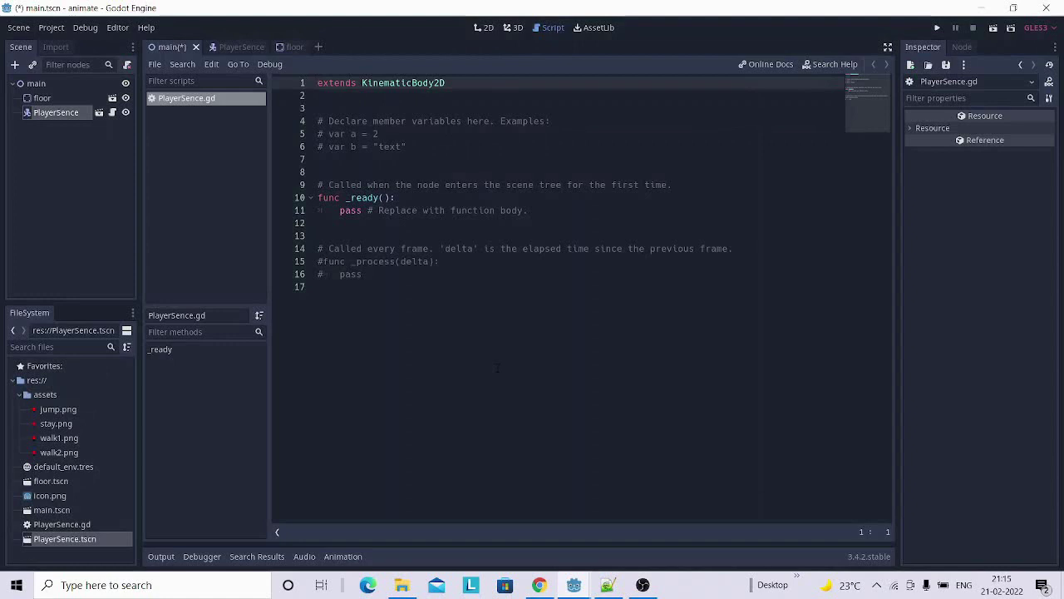
Replace the template code with 'var velocity = Vector2(0,0)'.
drag(377, 287, 309, 122)
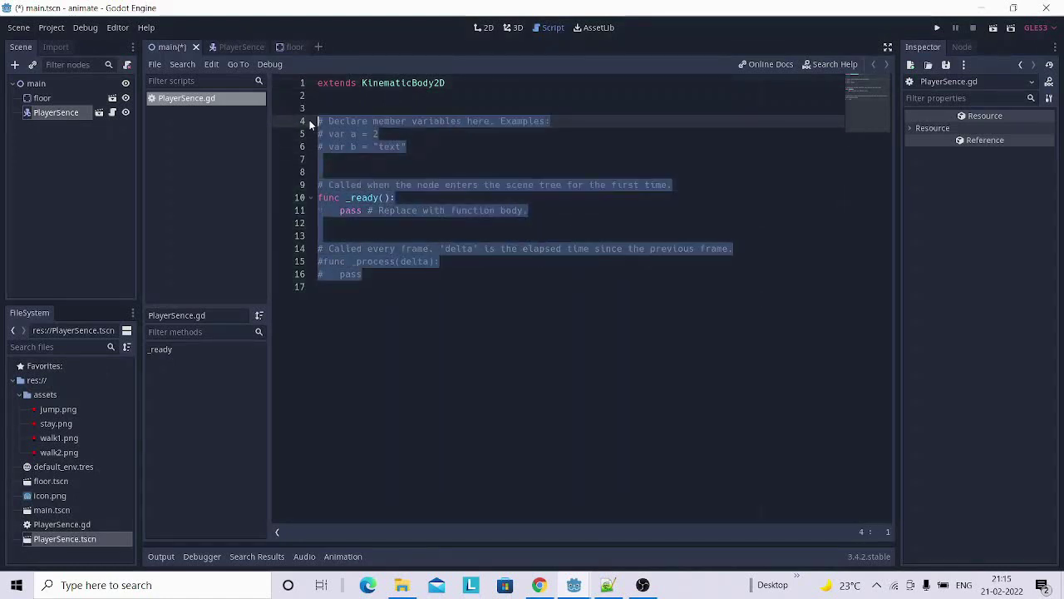
key(BackSpace)
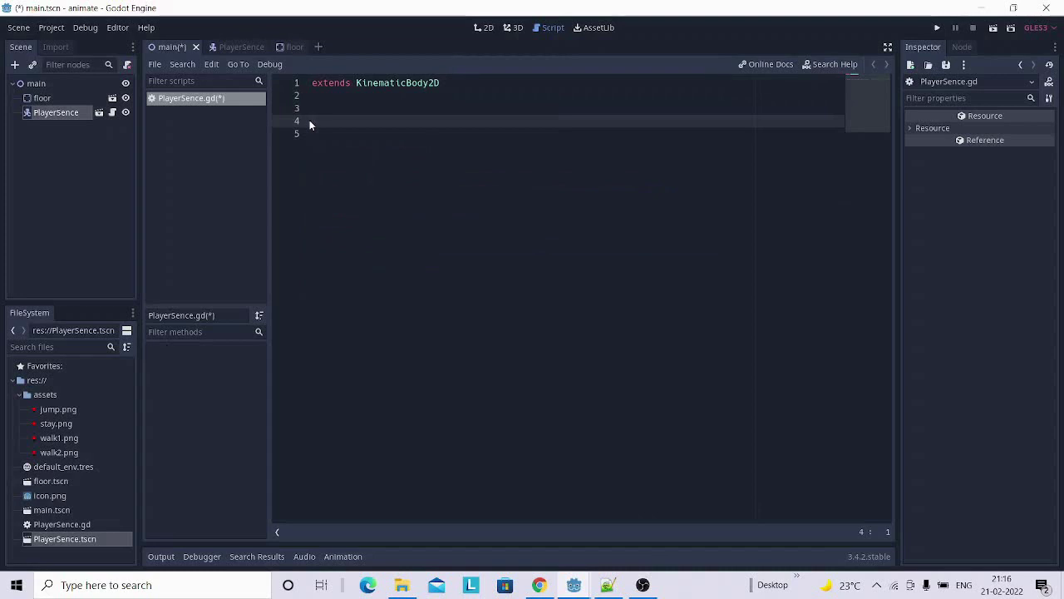
text(var v)
text(e)
text(loc)
text(ity)
text( = )
text(Vec)
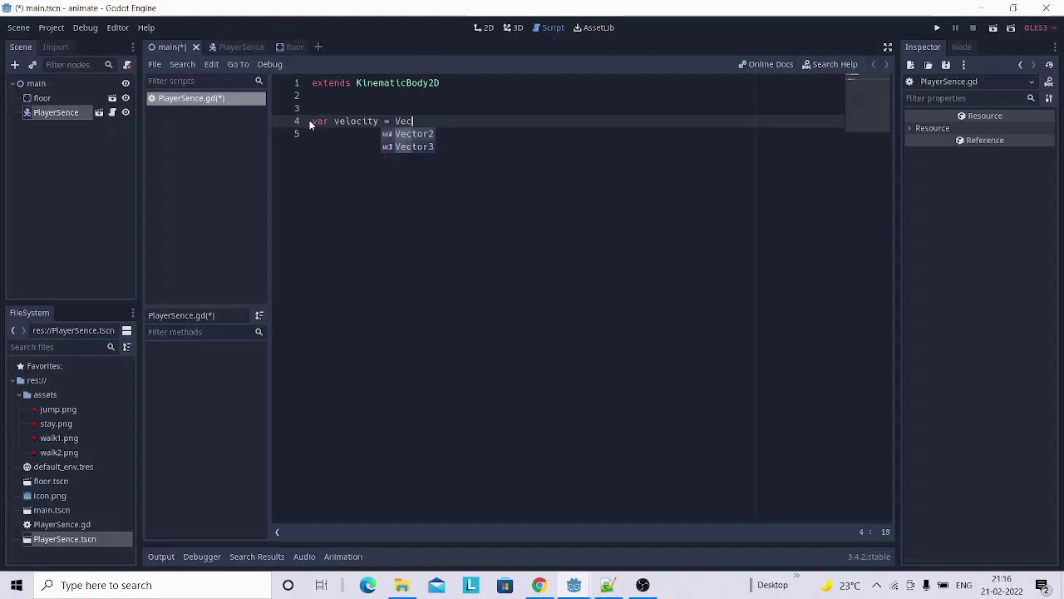
key(Return)
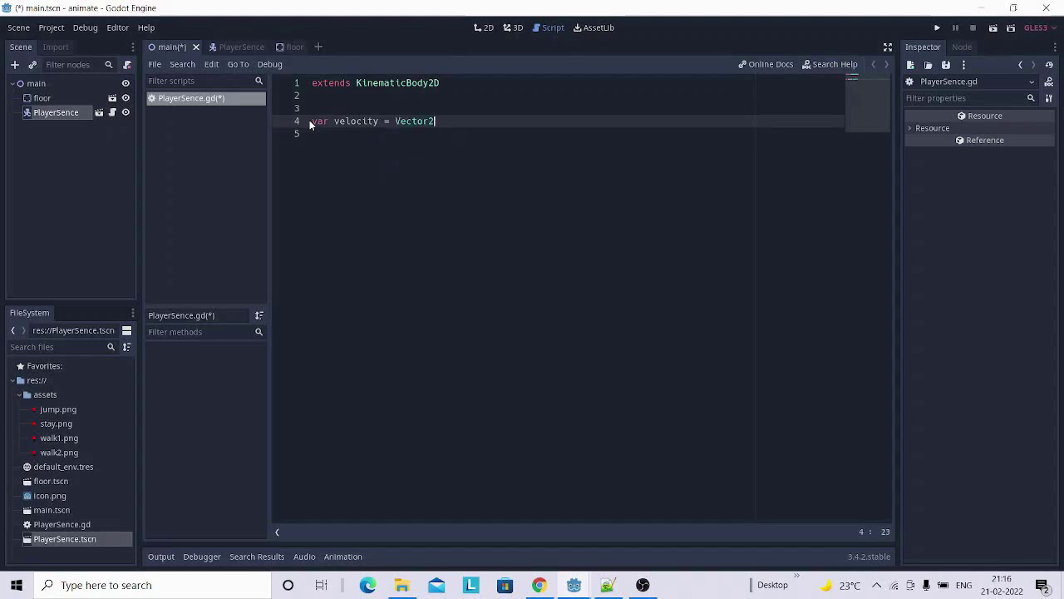
text(()
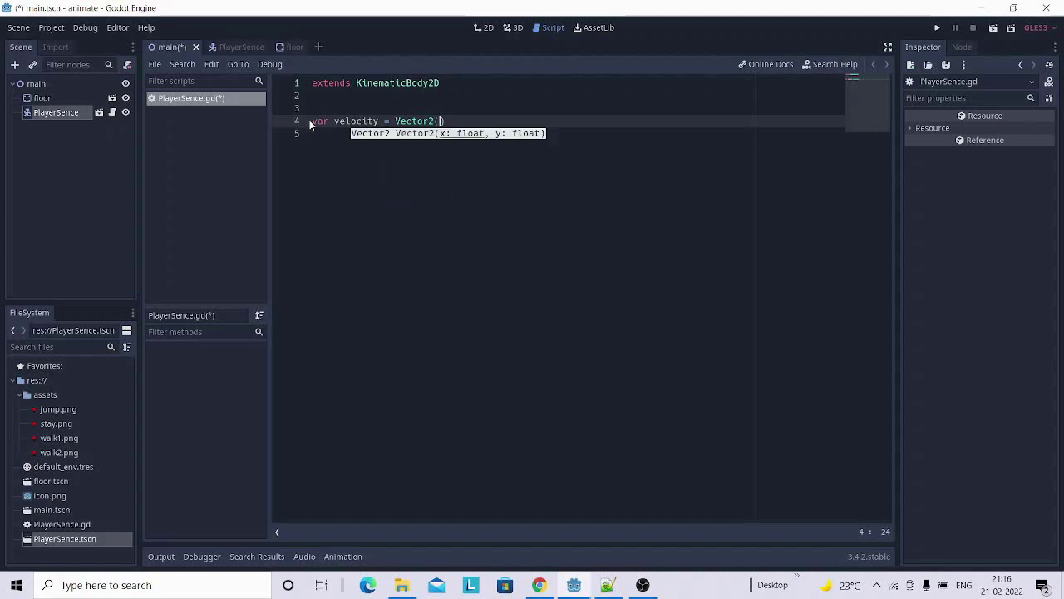
text(0,)
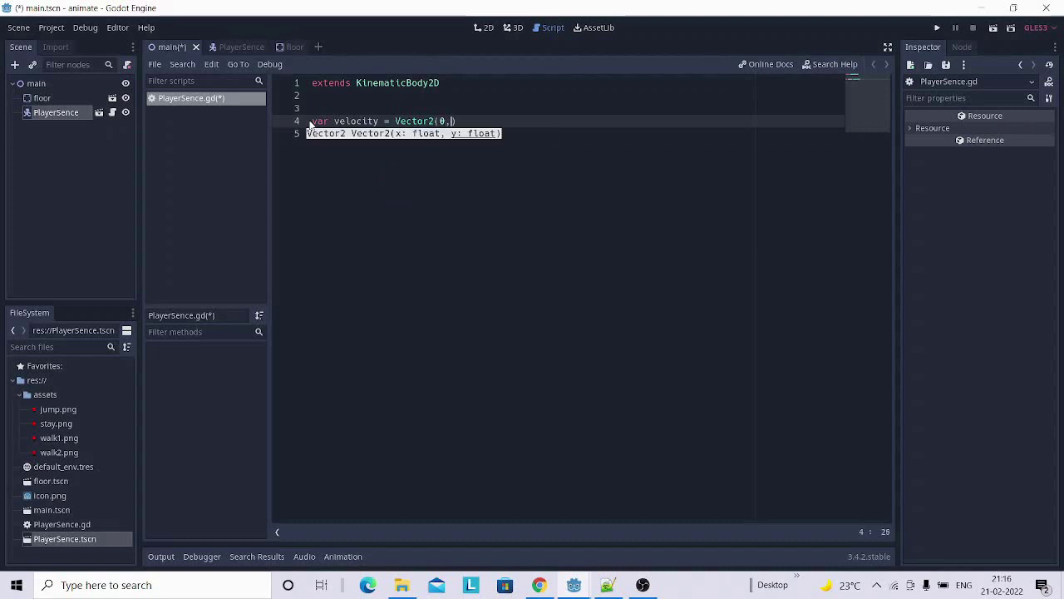
text(0)
key(Right)
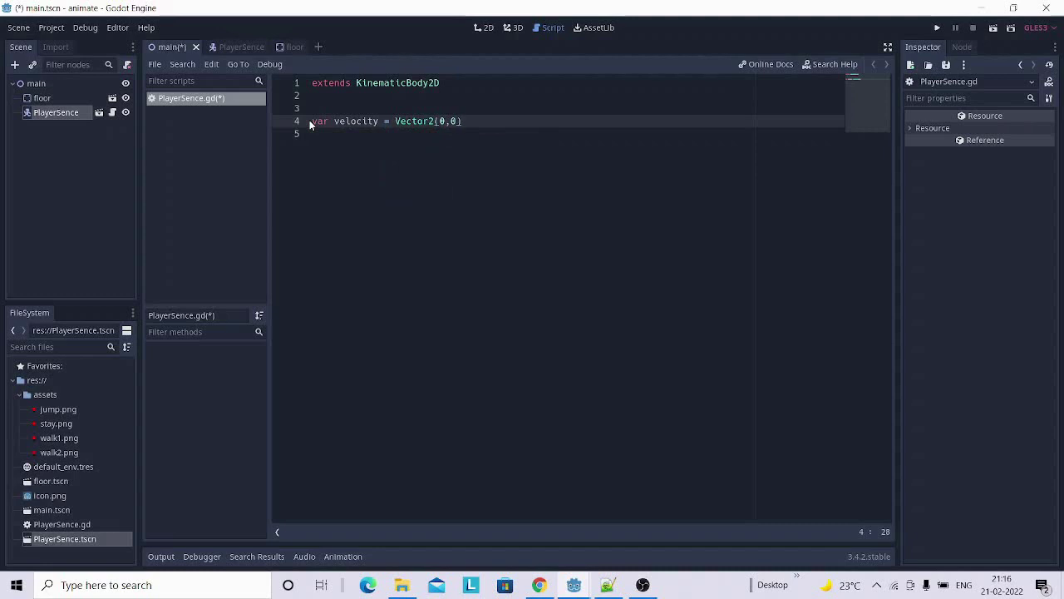
key(Return)
key(Return)
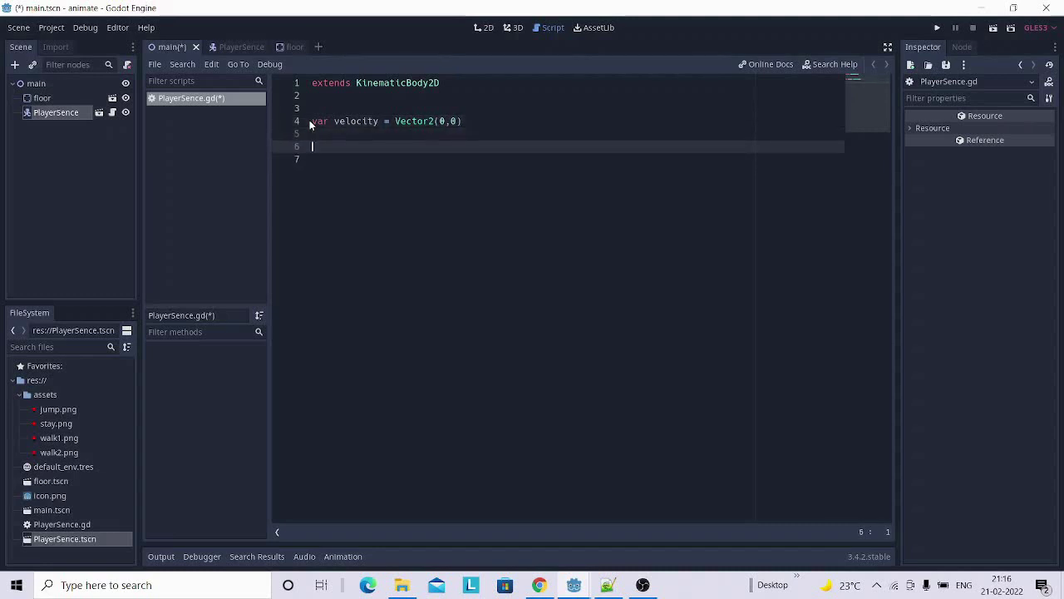
Add an empty _physics_process(delta) function, then bring up Project Settings.
text(fu)
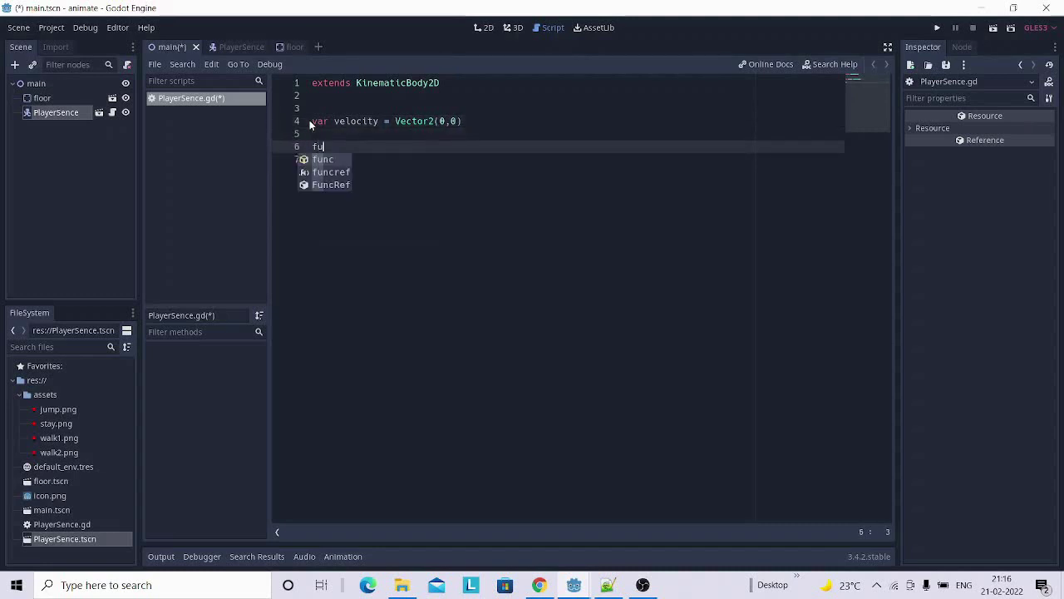
text(nc)
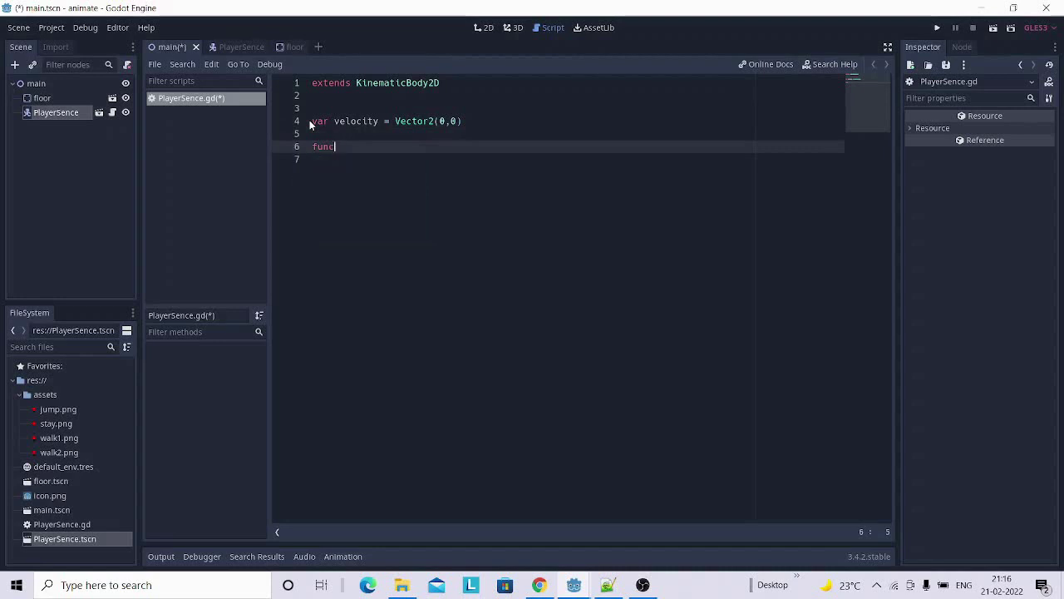
text( _)
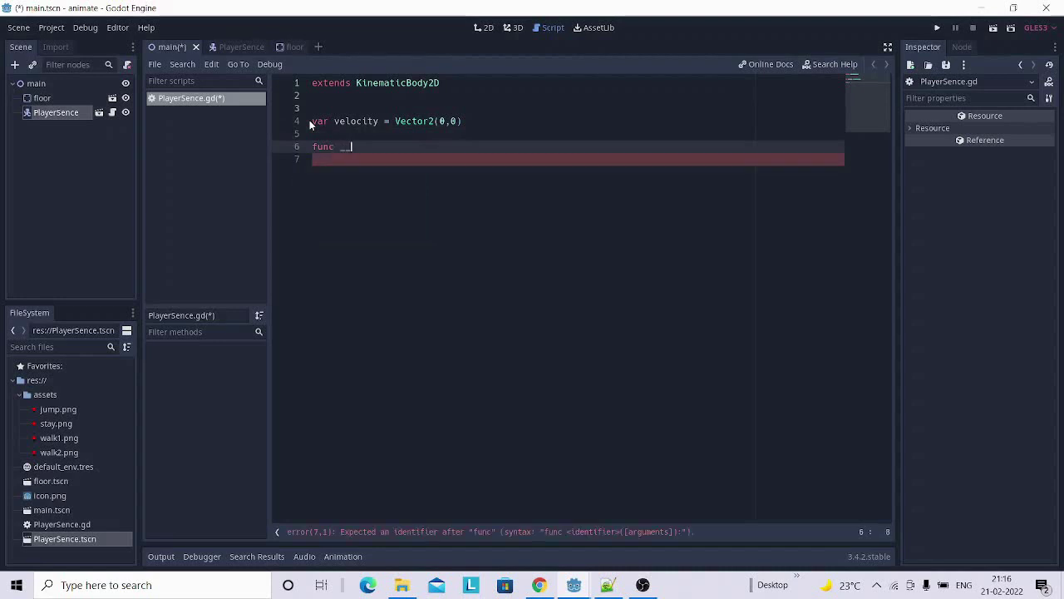
text(_)
key(BackSpace)
key(BackSpace)
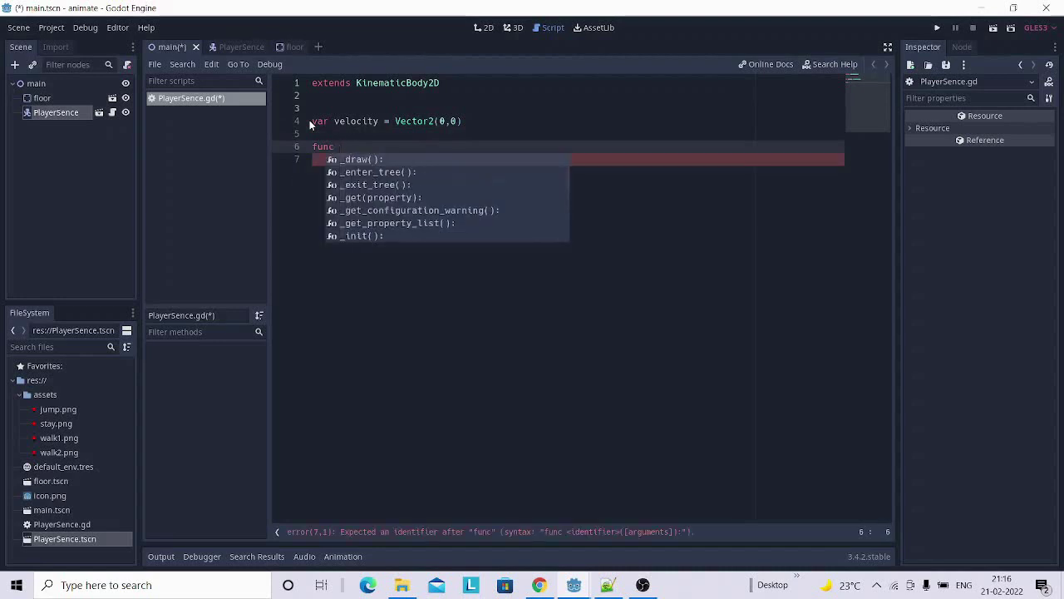
text(_)
text(p)
key(Return)
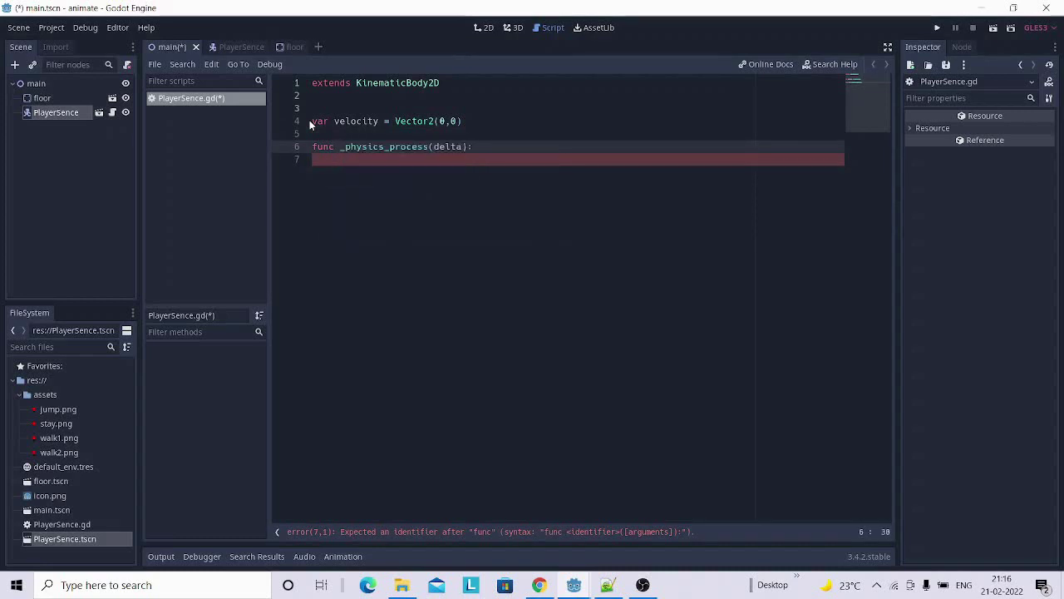
key(Return)
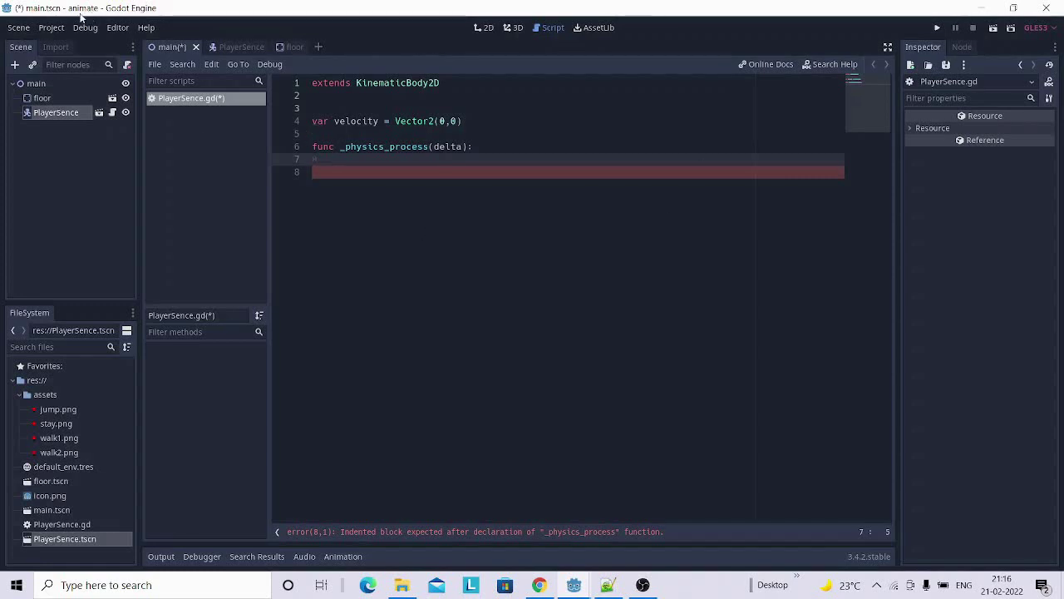
click(51, 28)
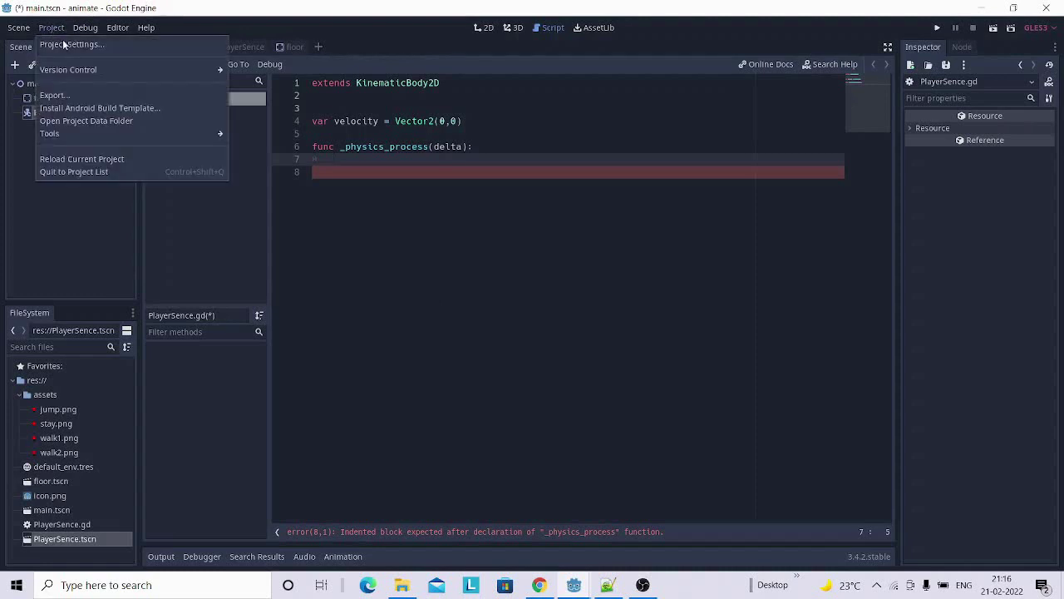
click(79, 48)
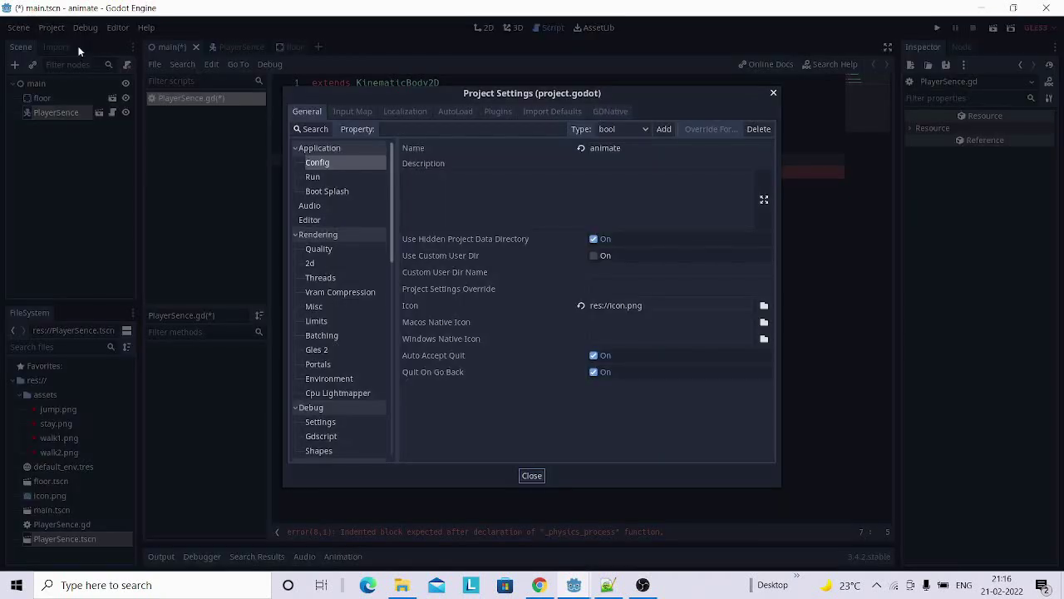
In the Input Map, add a move_left action bound to the Left key.
click(362, 112)
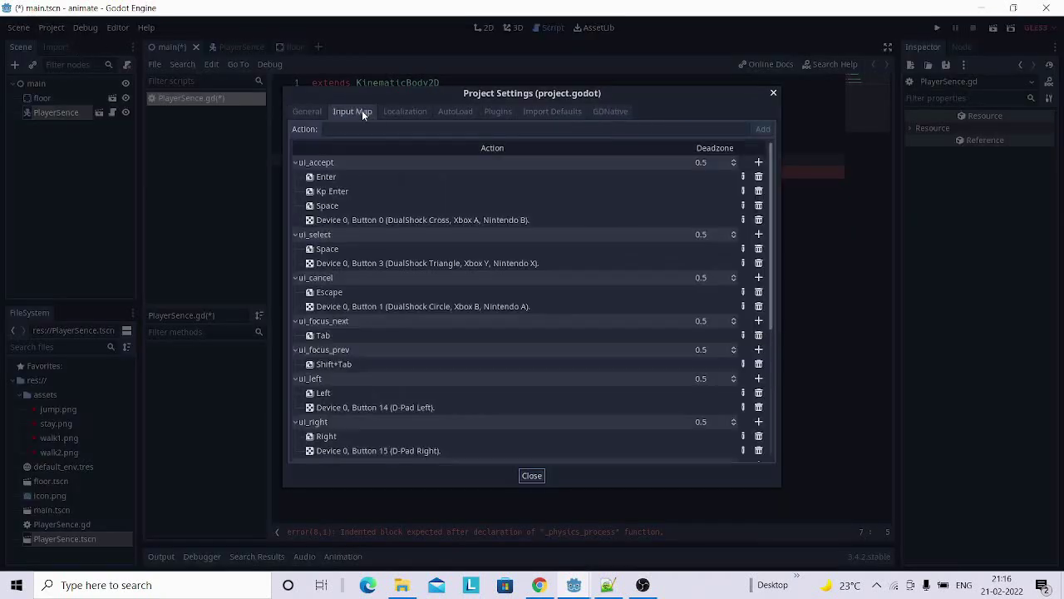
click(453, 129)
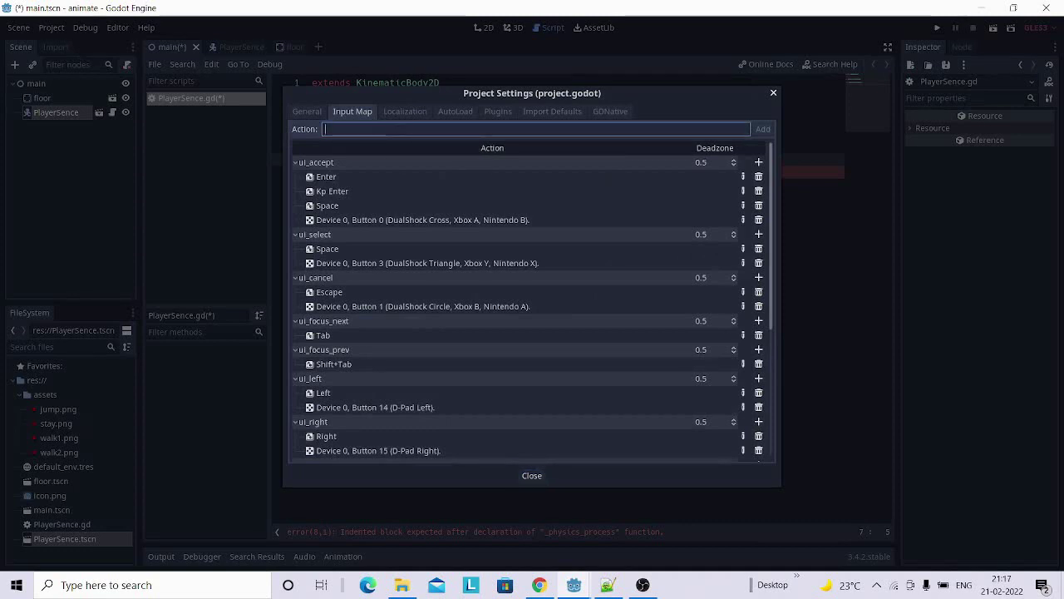
text(move)
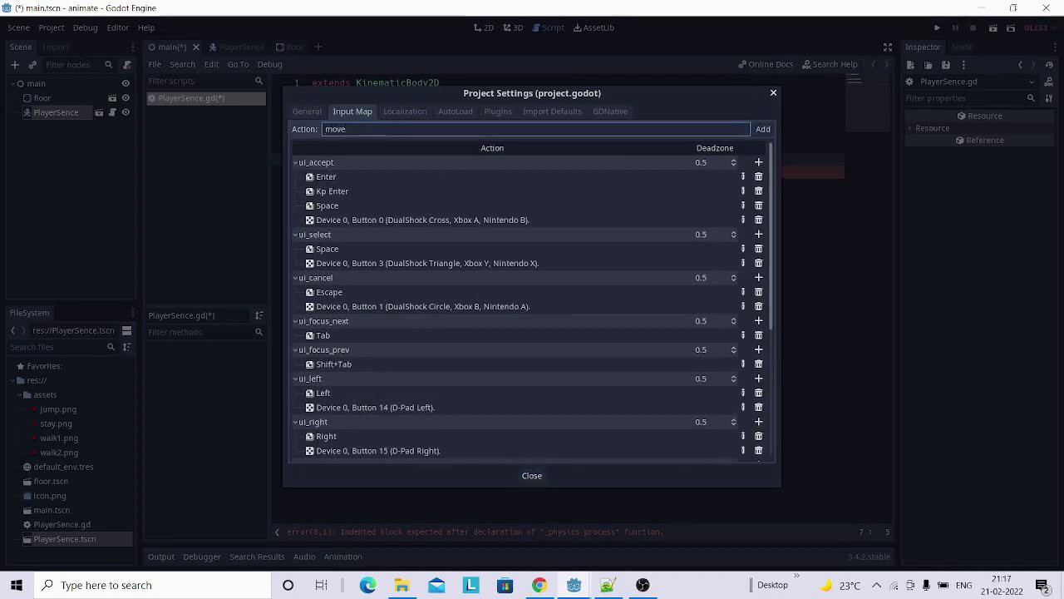
text(_l)
text(eft)
key(Return)
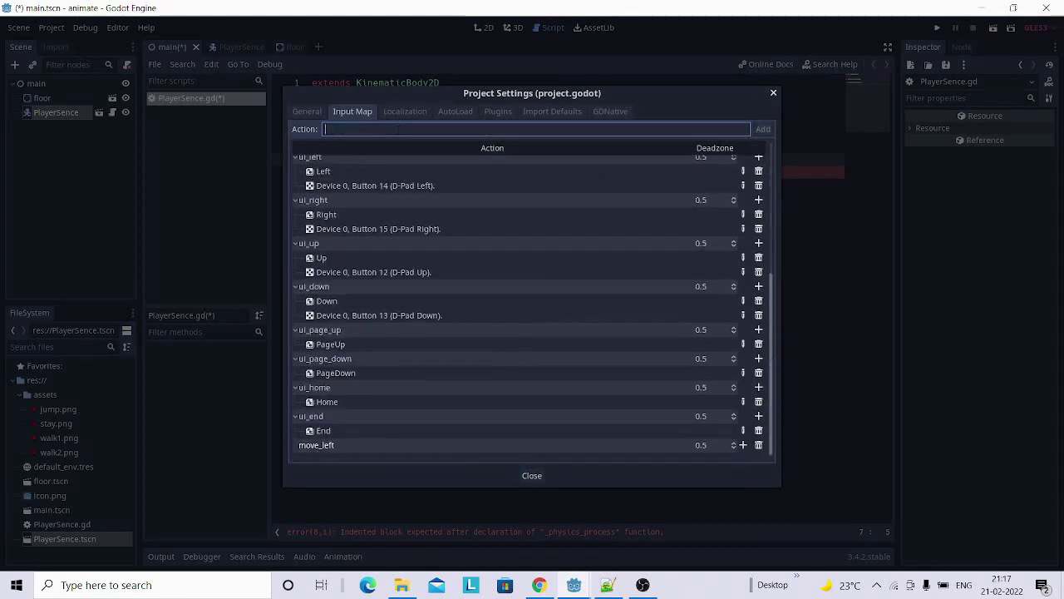
click(744, 444)
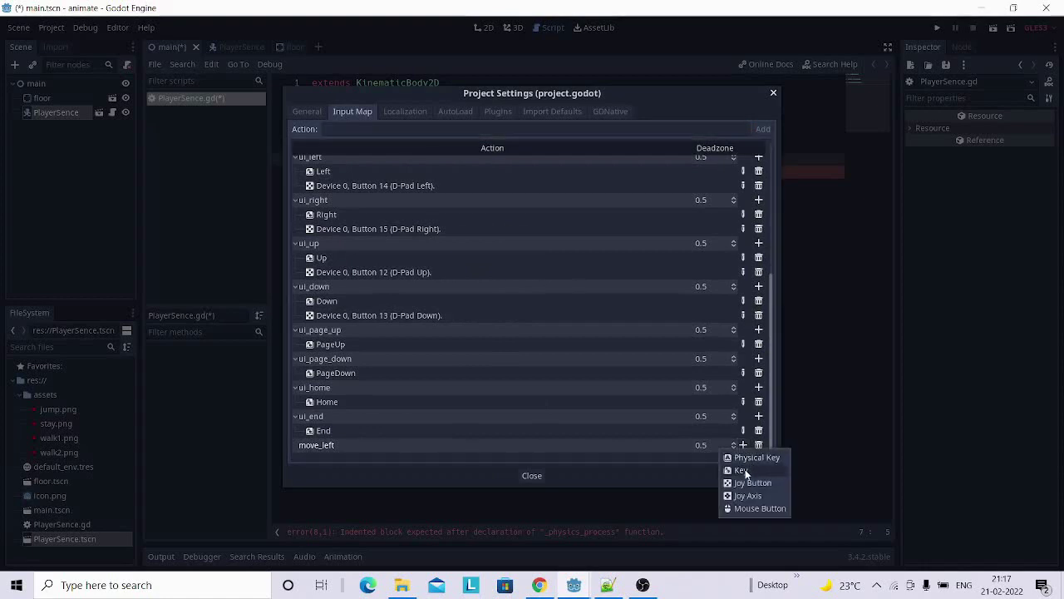
click(741, 470)
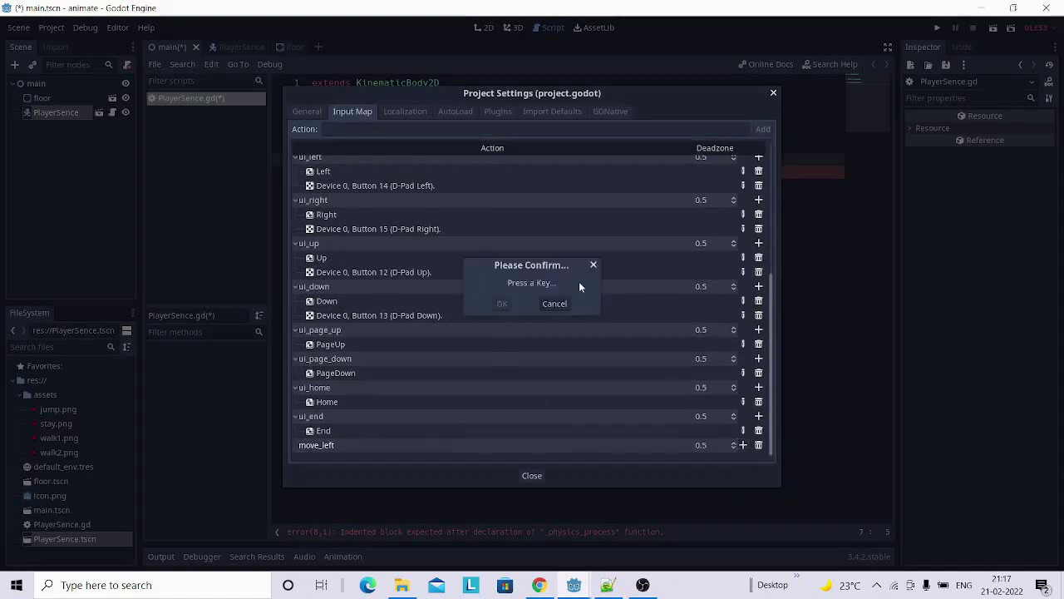
key(Left)
click(502, 303)
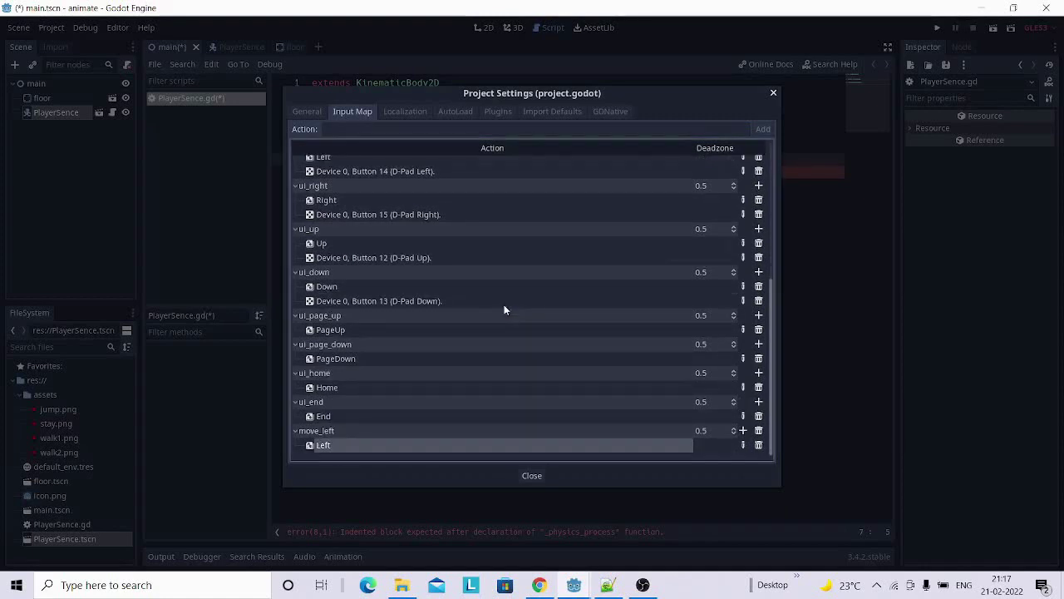
Add a new move_right input action.
click(365, 127)
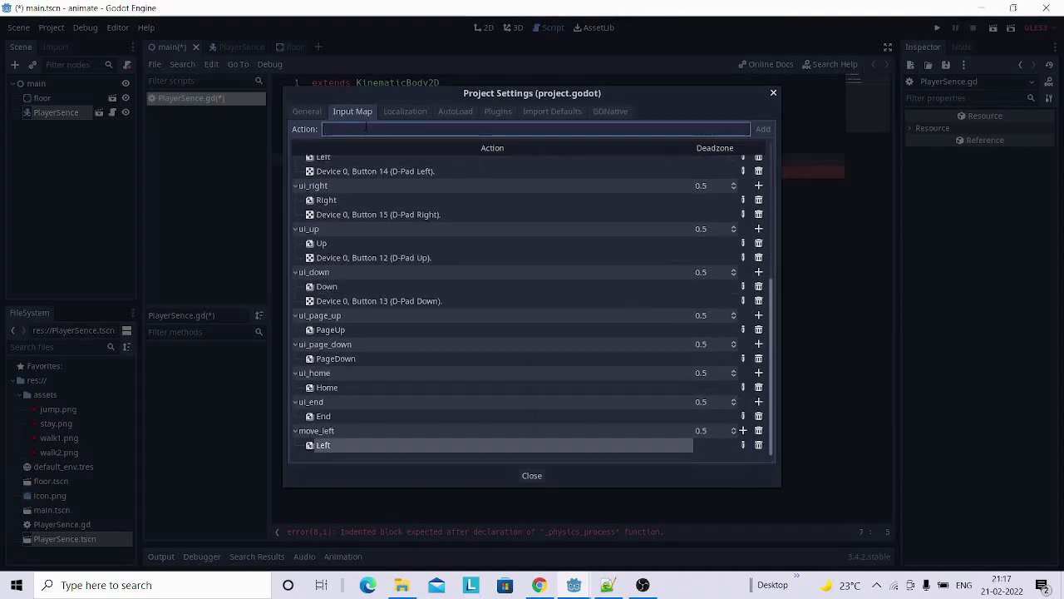
text(move)
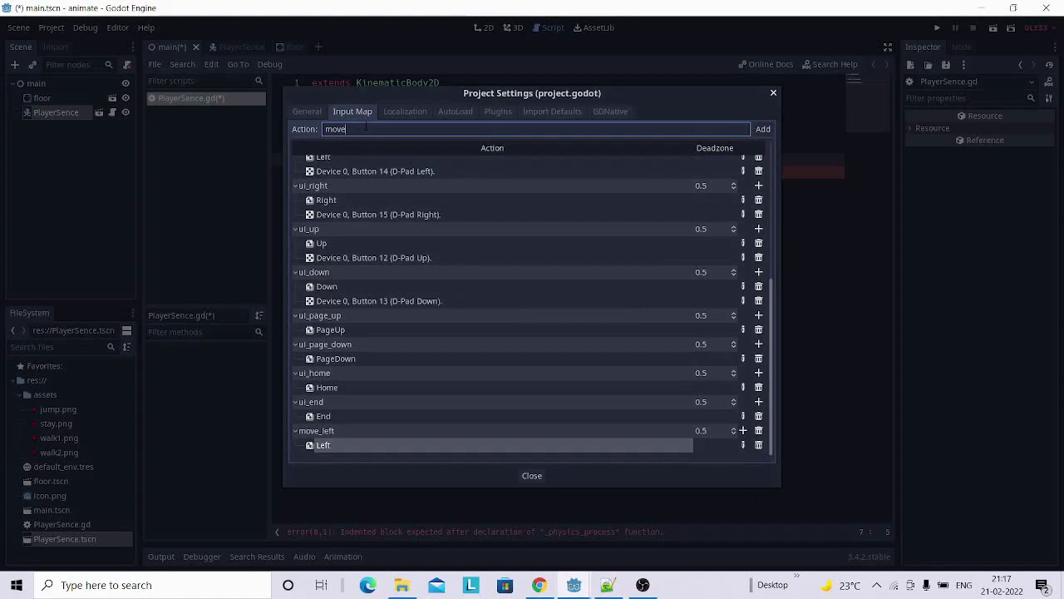
text(_)
text(right)
key(Return)
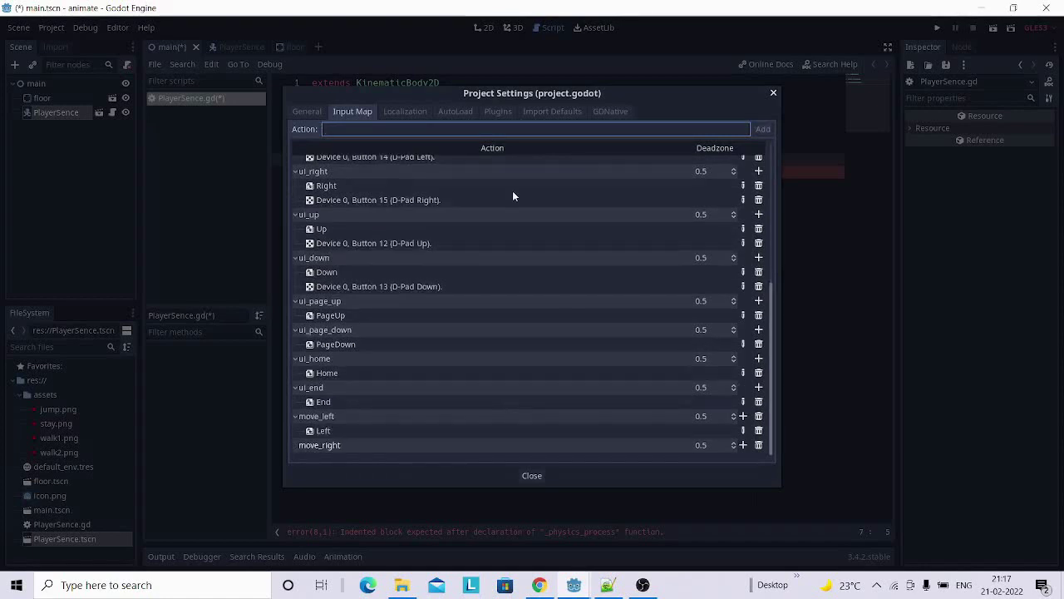
Bind the Right key to the move_right action.
click(744, 446)
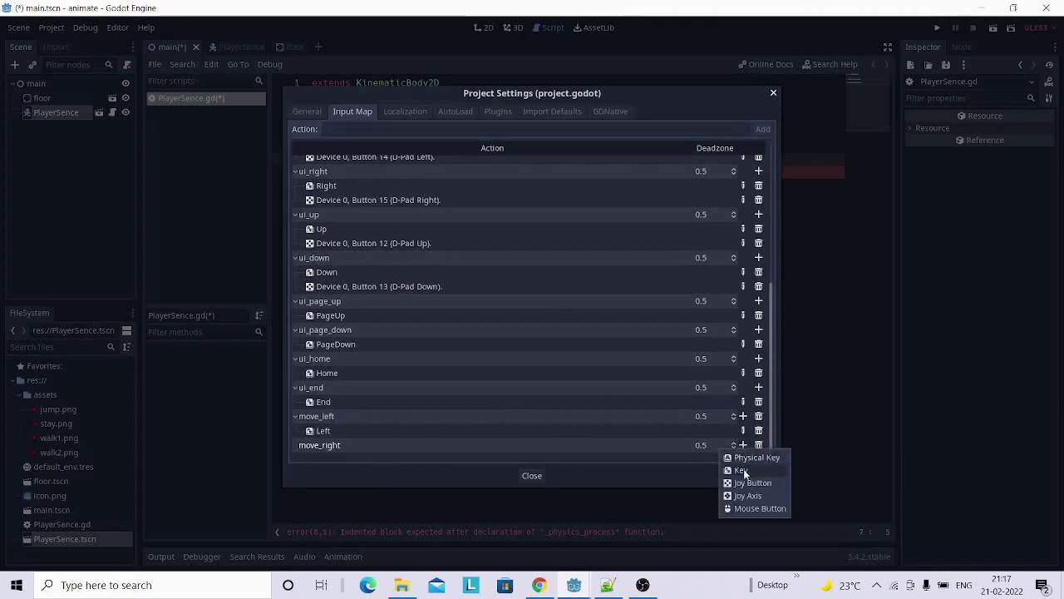
click(744, 470)
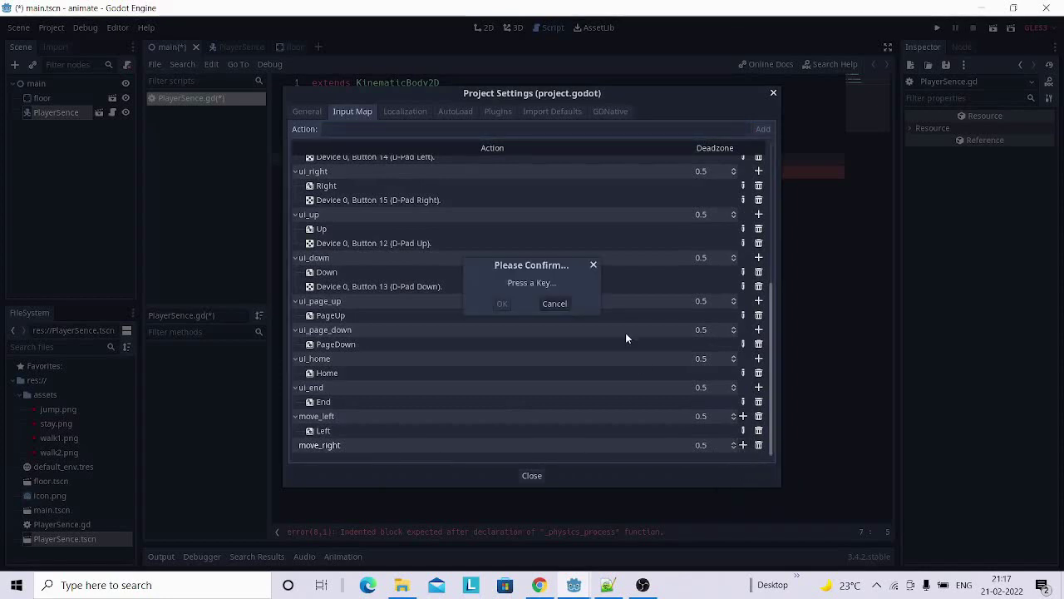
key(Right)
key(Return)
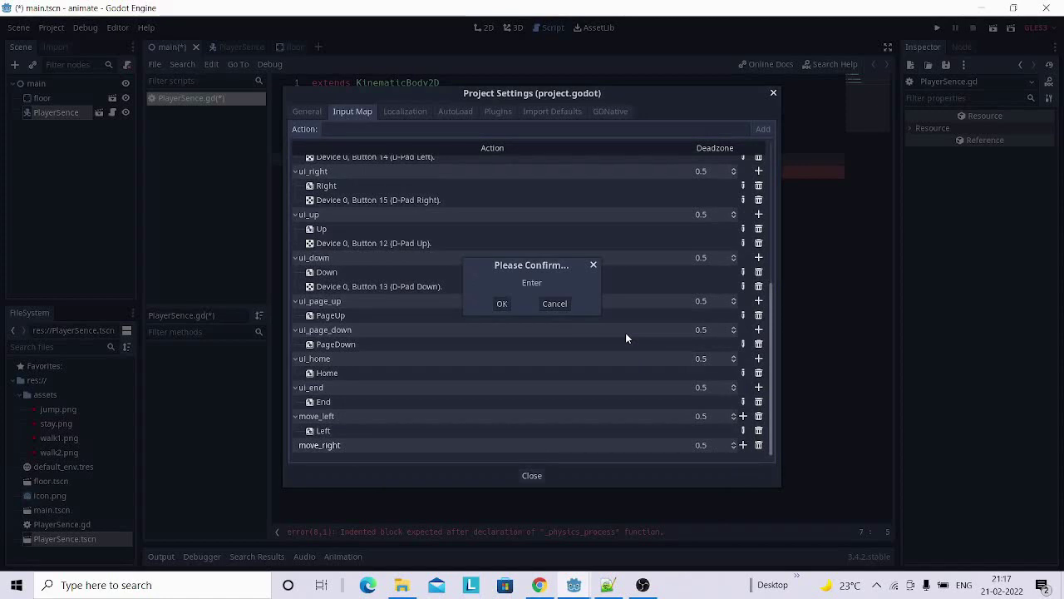
key(Right)
click(503, 304)
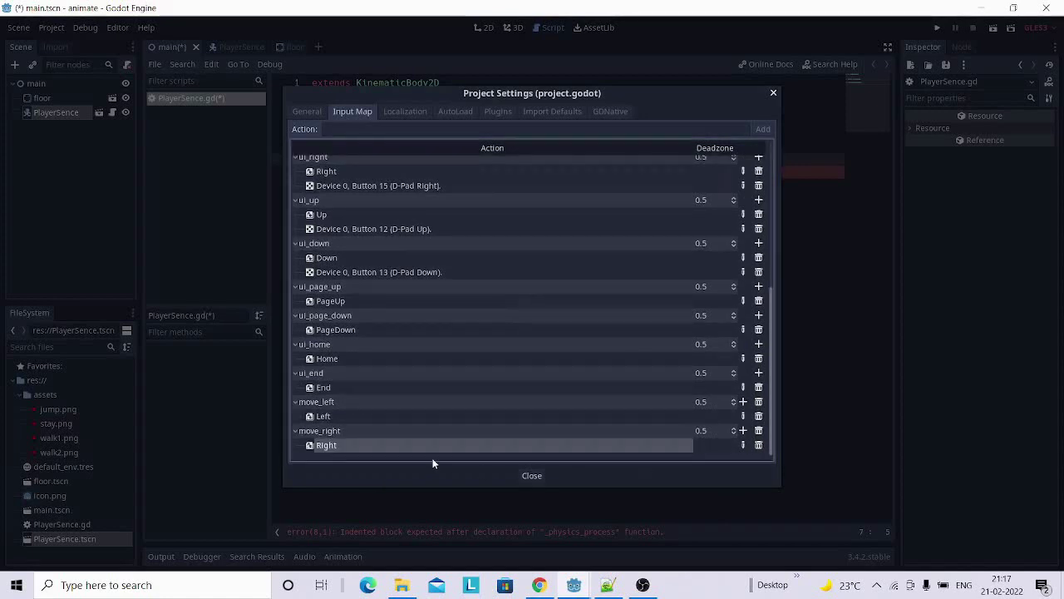
click(323, 417)
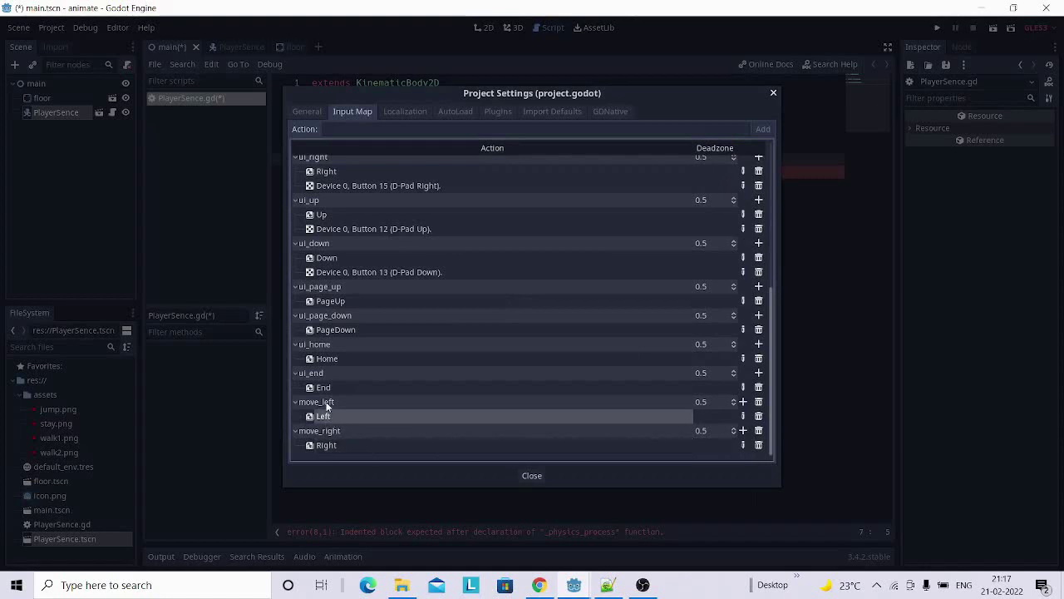
double_click(325, 402)
click(377, 417)
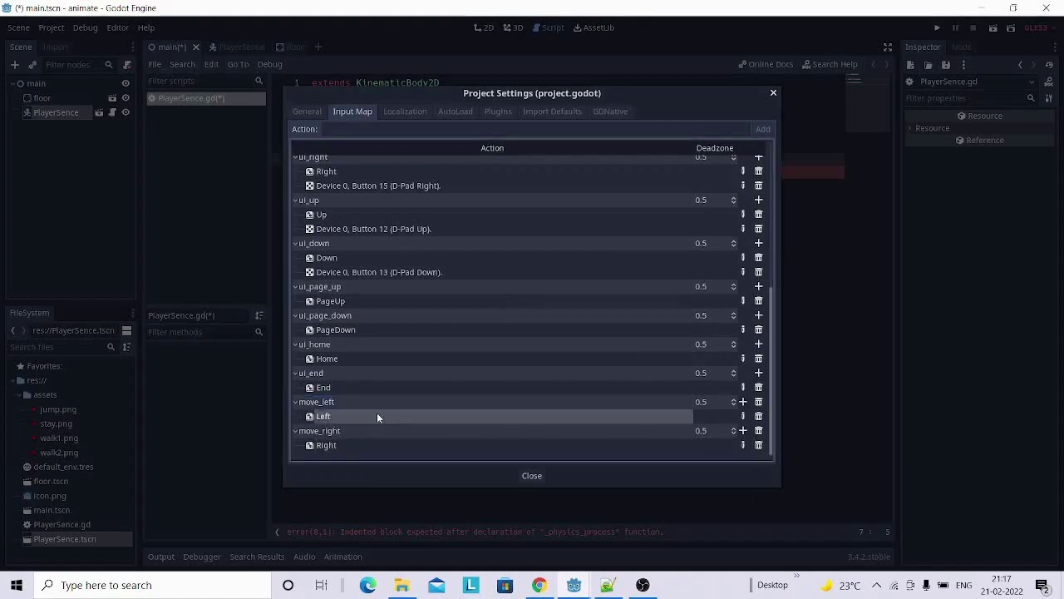
click(340, 445)
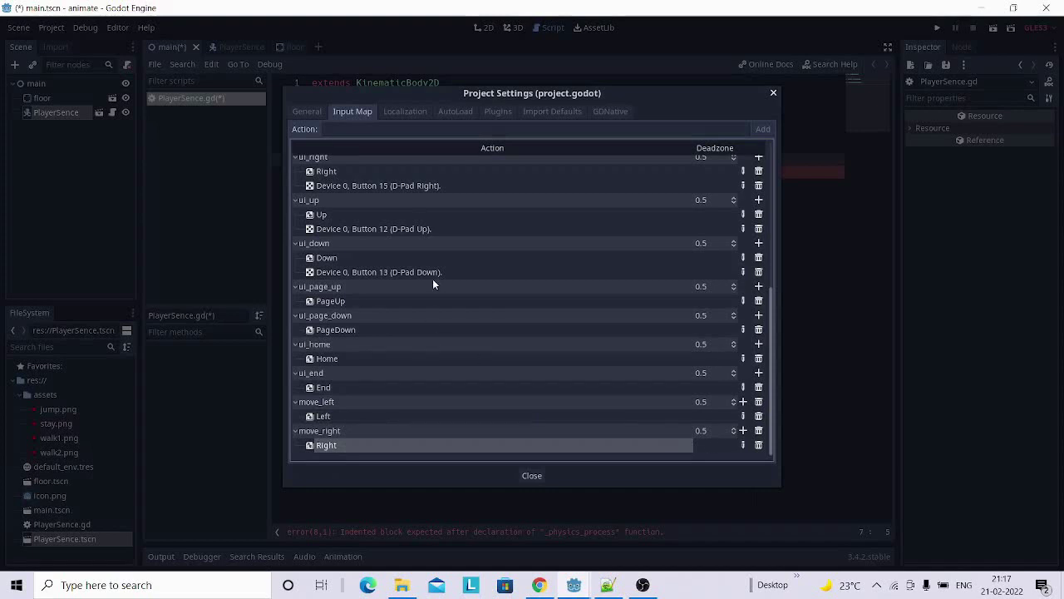
Add a jump action bound to Space and close Project Settings.
click(371, 129)
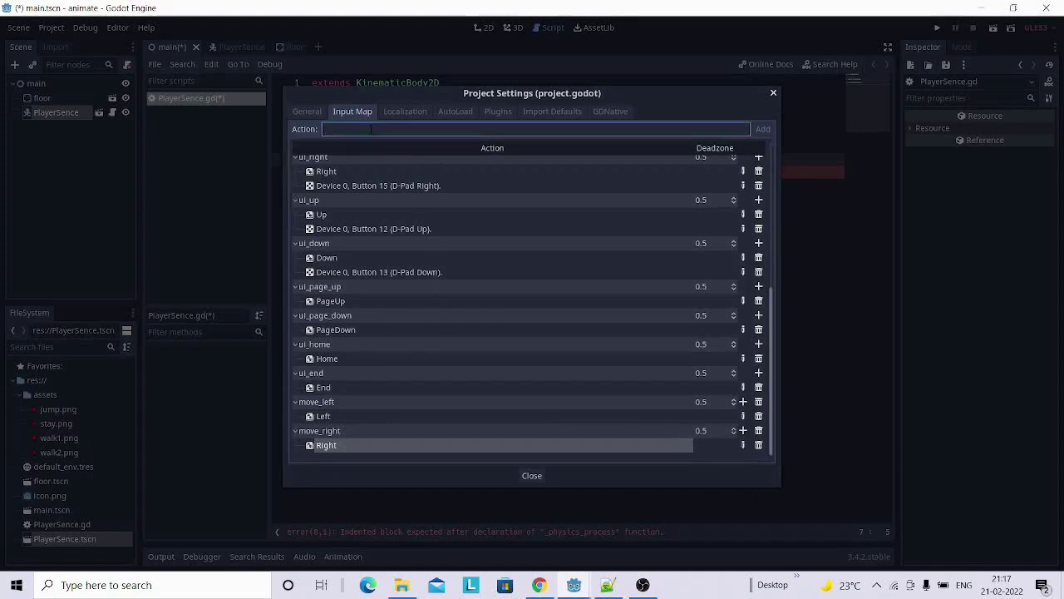
text(jump)
key(Return)
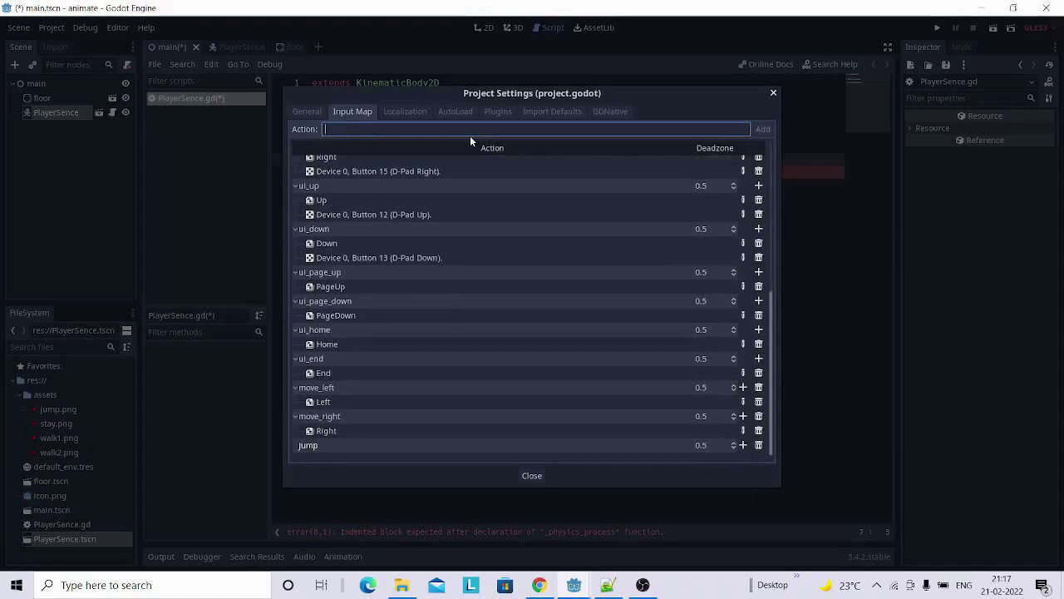
click(744, 446)
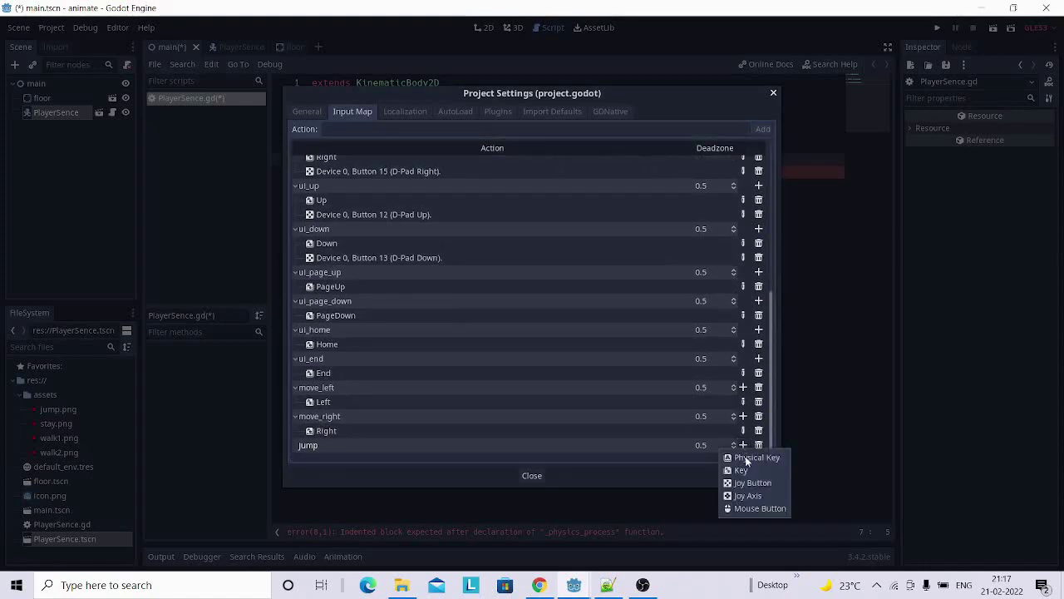
click(747, 469)
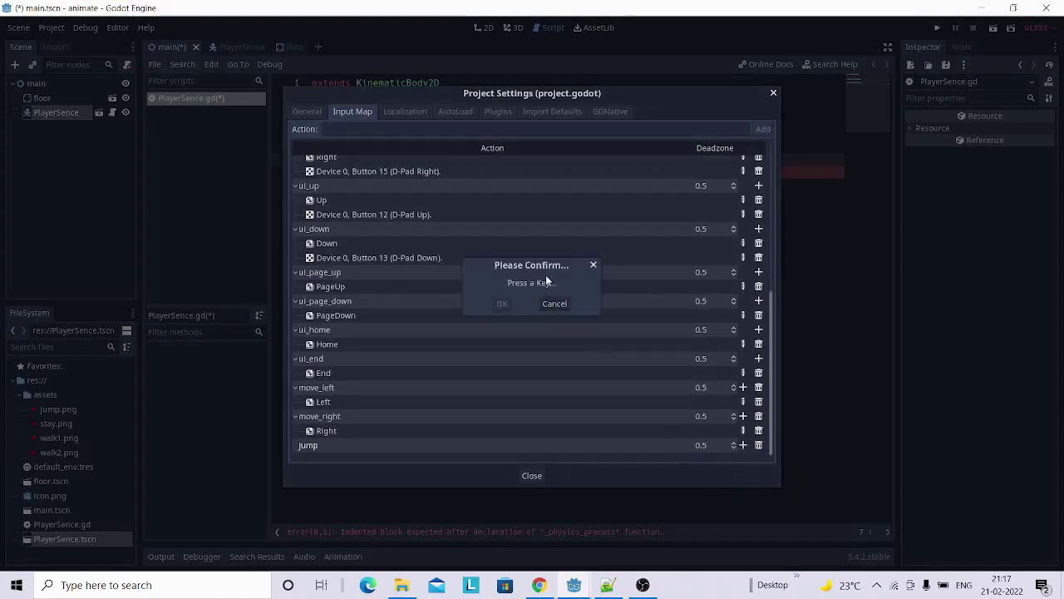
key(space)
click(501, 303)
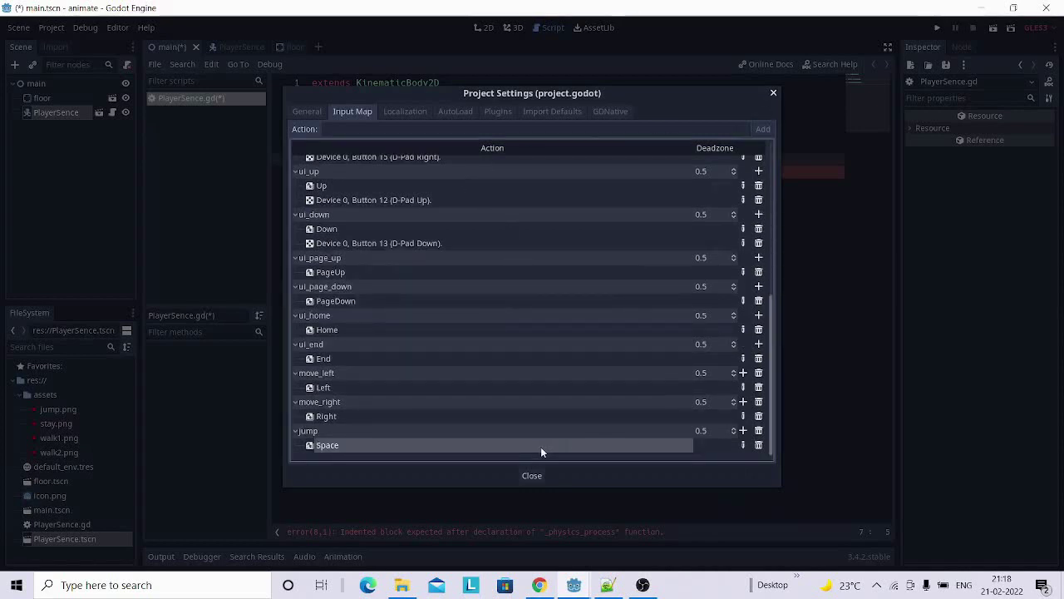
click(532, 475)
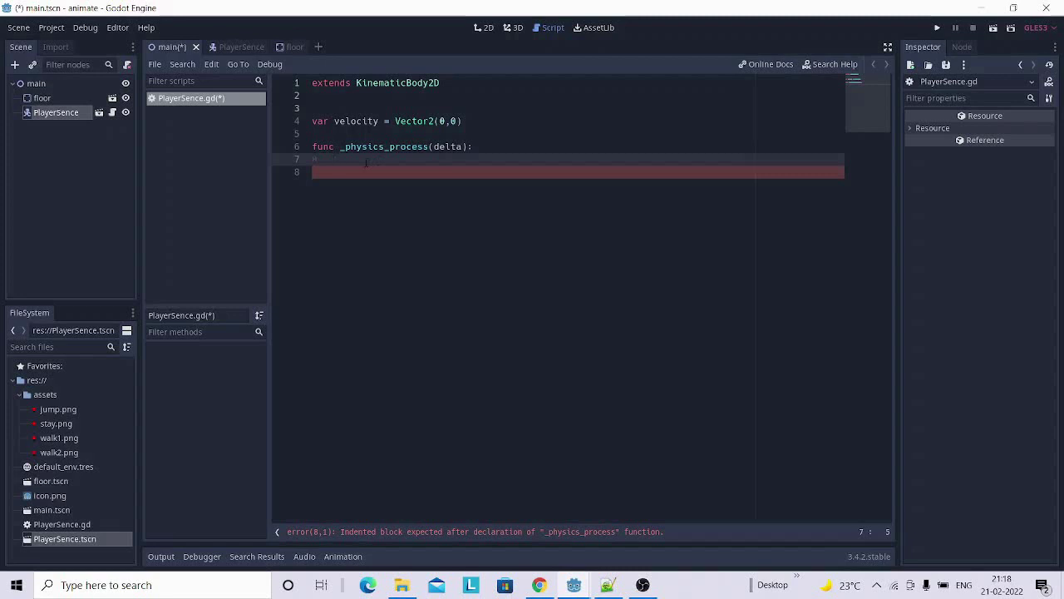
Add the line 'if Input.is_action_pressed("move_right"):' inside _physics_process.
text(if)
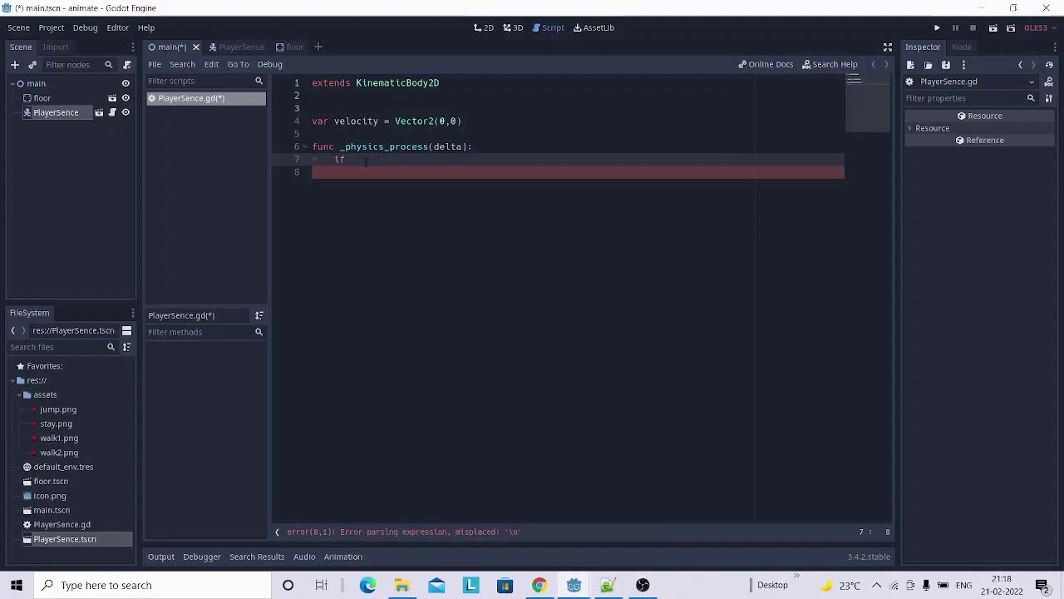
ctrl+scroll(375, 163, up, 1)
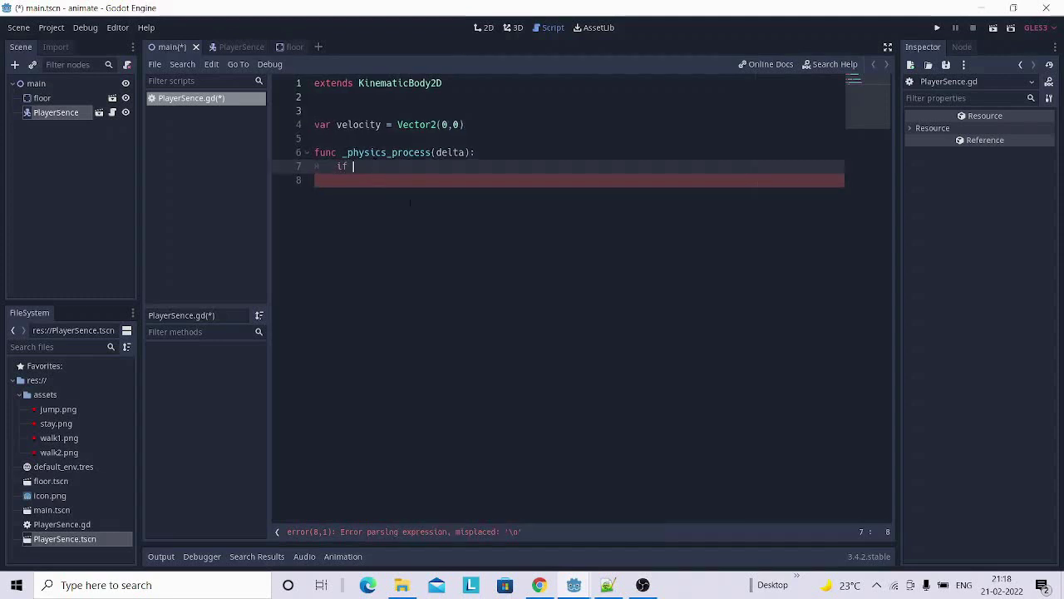
ctrl+scroll(409, 202, up, 2)
ctrl+scroll(410, 202, up, 2)
ctrl+scroll(432, 208, up, 2)
ctrl+scroll(446, 214, up, 2)
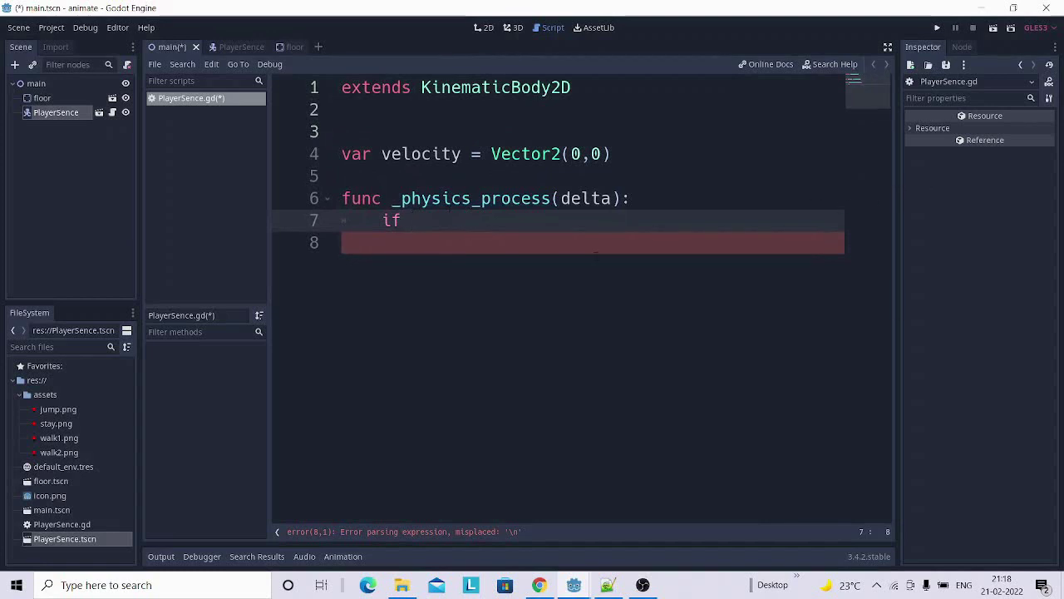
text(I)
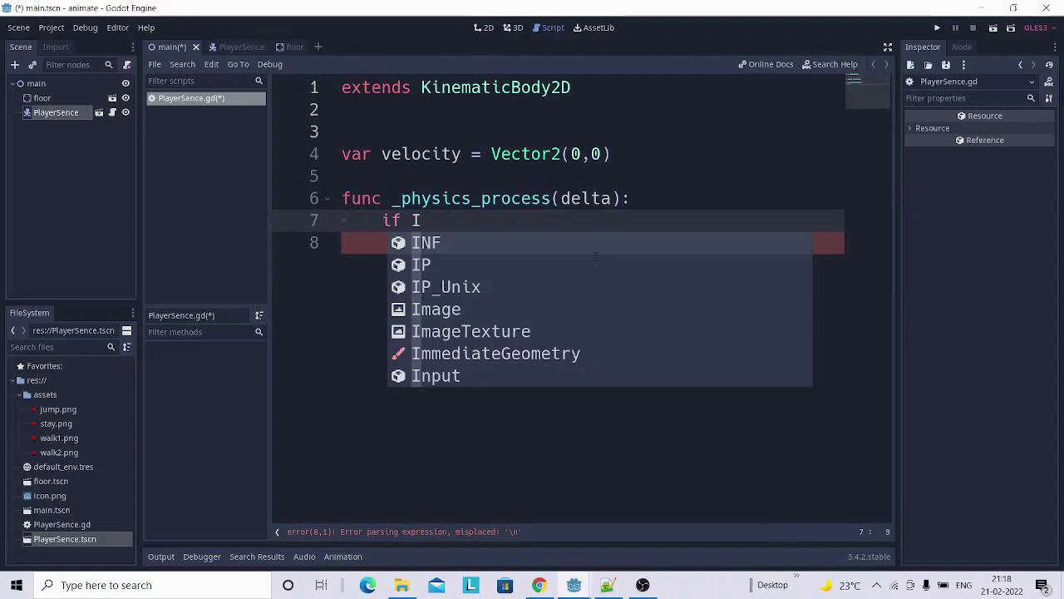
text(n)
key(Return)
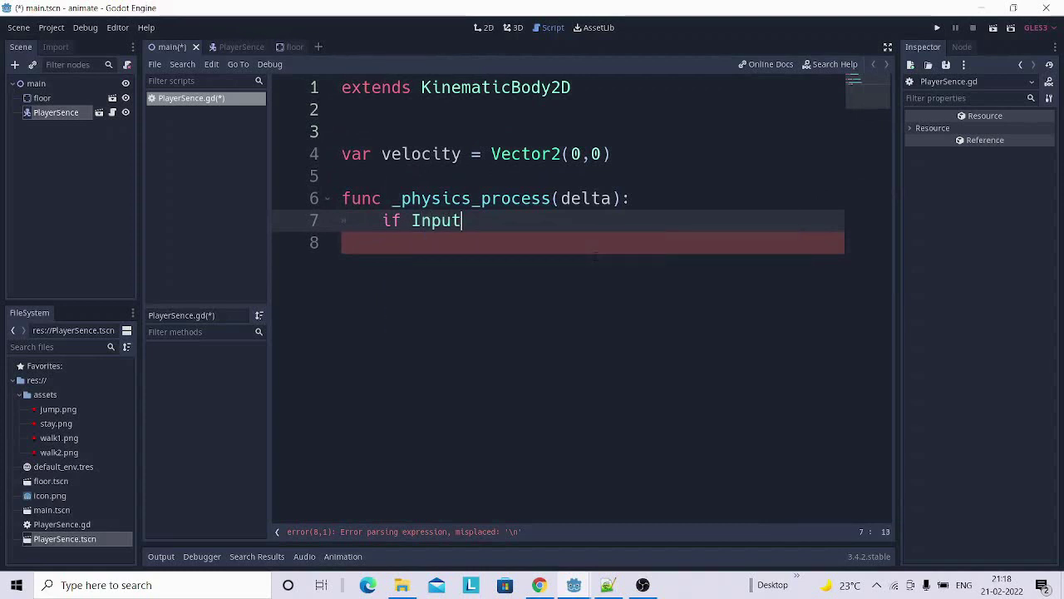
text(.is)
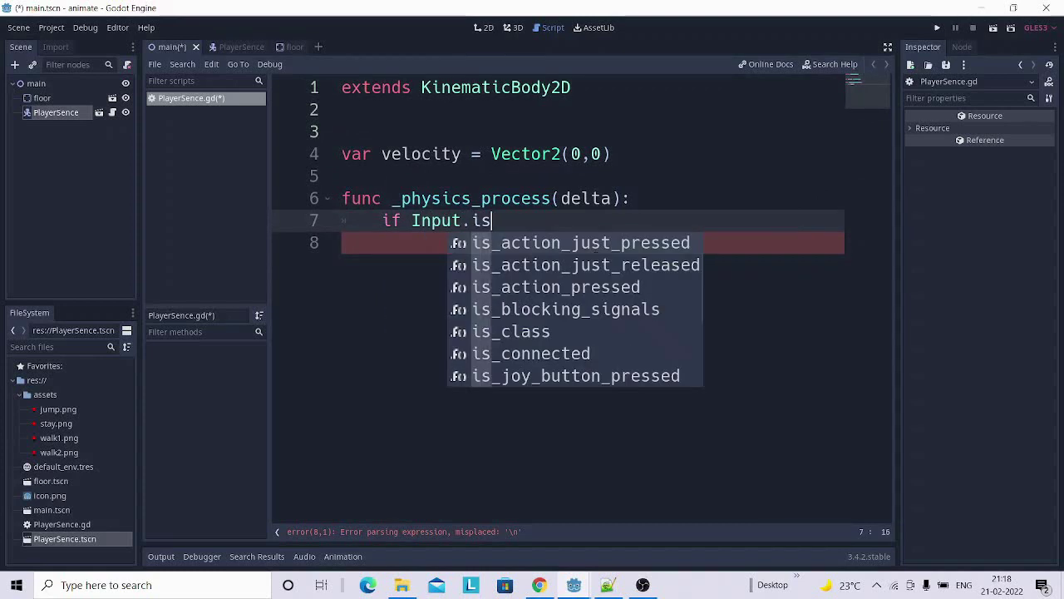
key(Down)
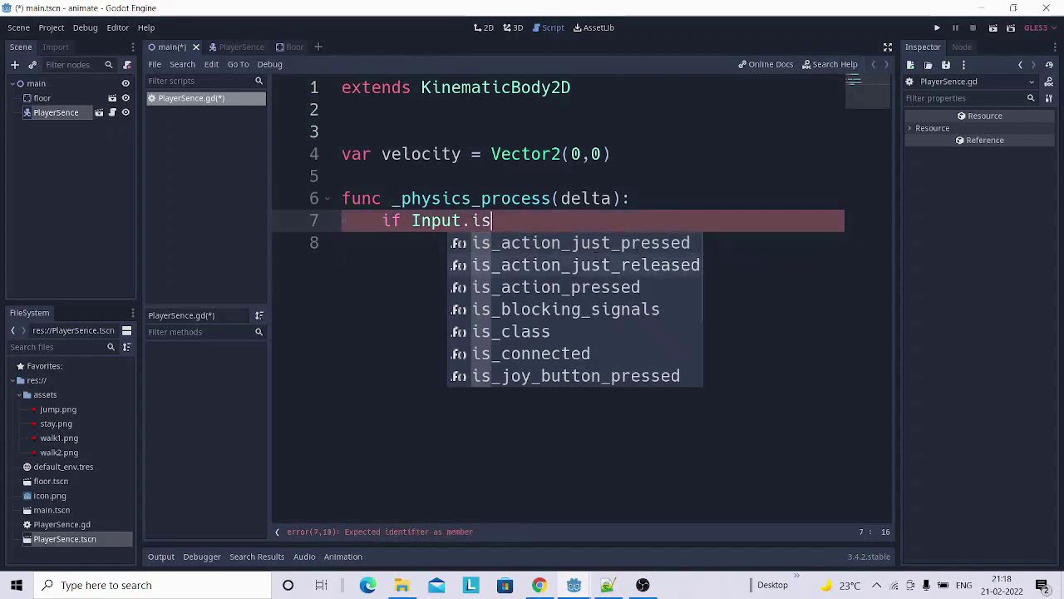
key(Down)
key(Return)
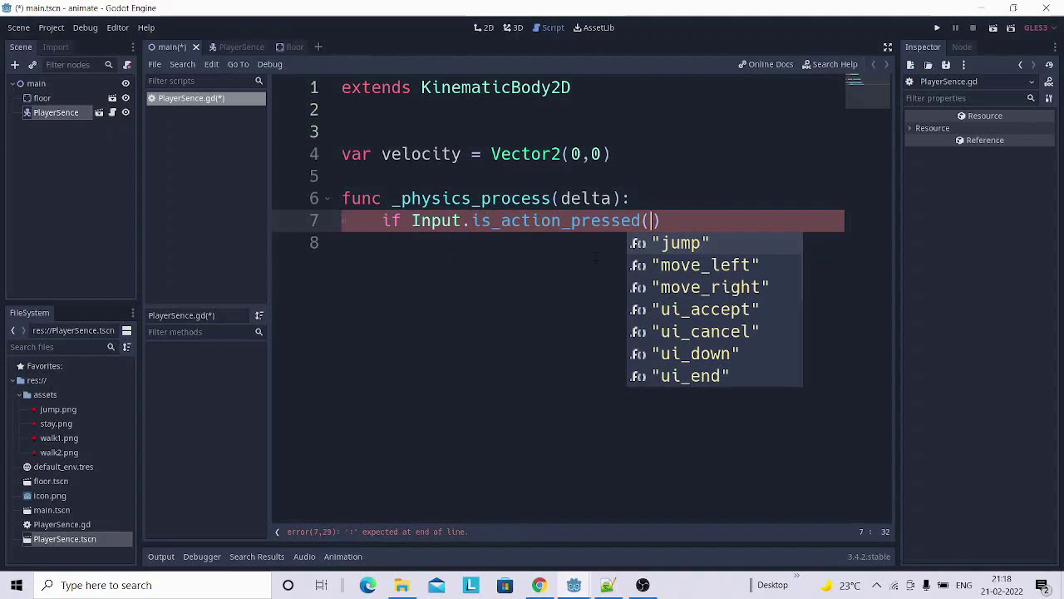
key(Down)
key(Down)
key(Return)
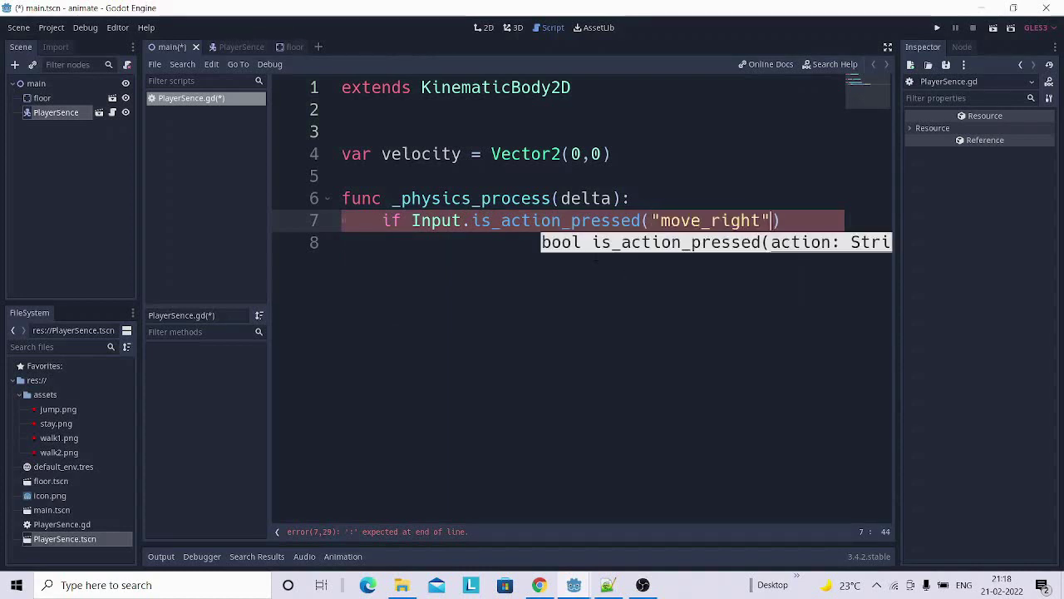
key(Right)
text(:)
key(Return)
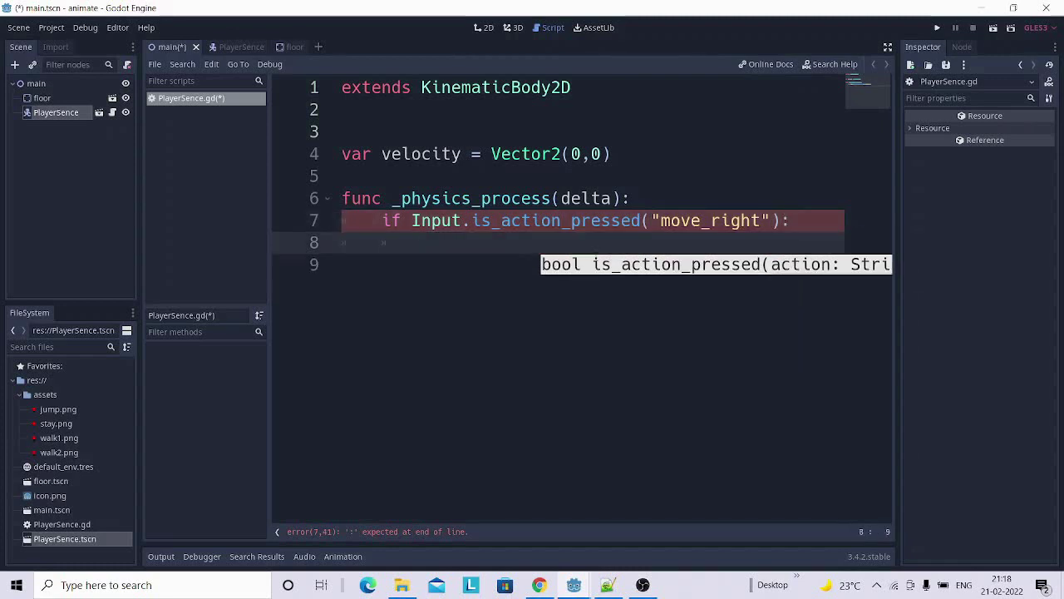
Set velocity.x=180 inside the move_right condition.
text(ve)
key(Return)
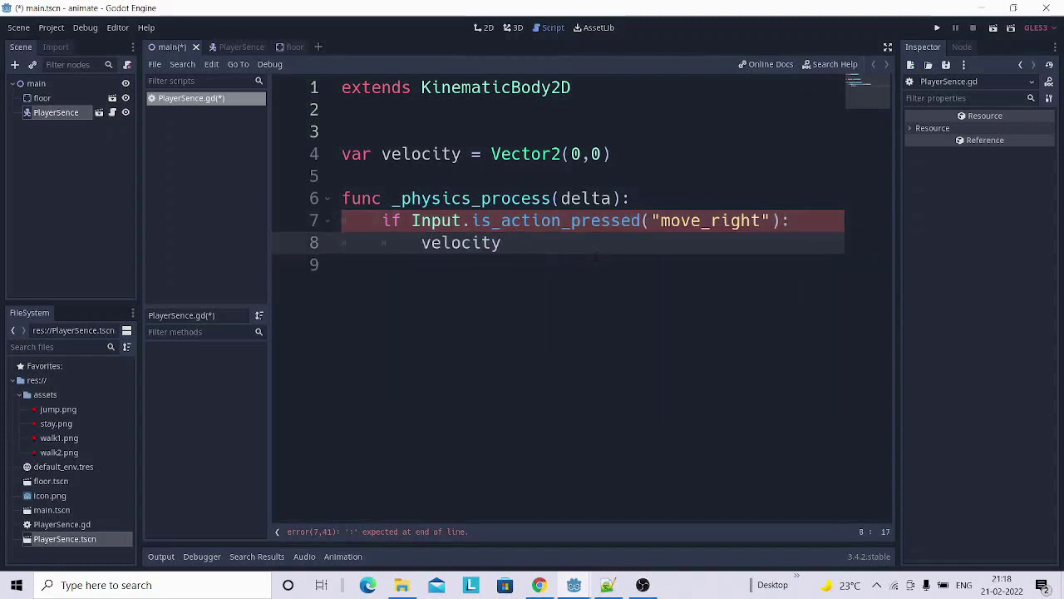
text(.x)
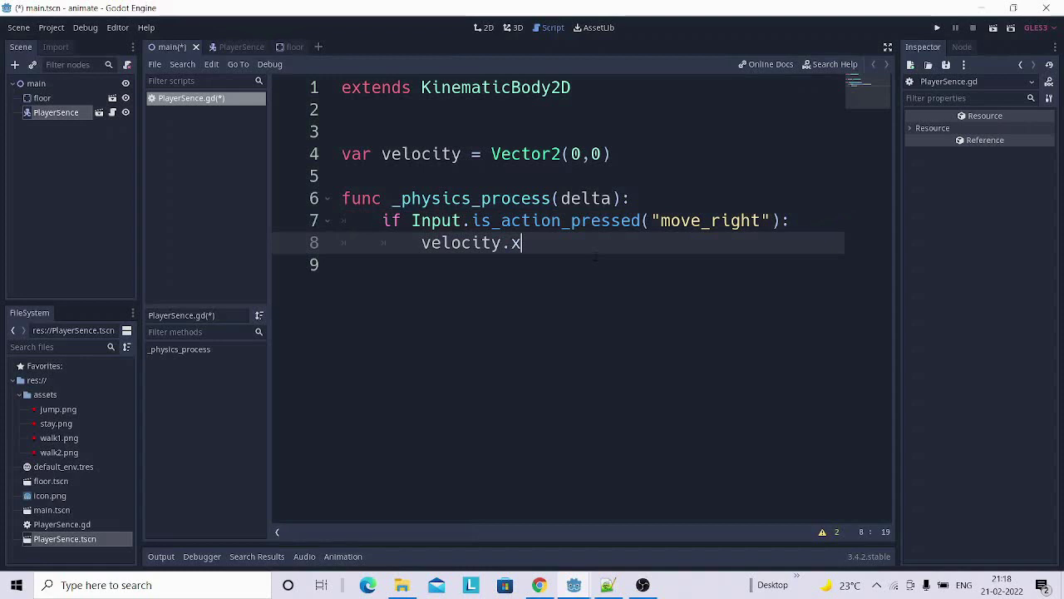
text(=1)
text(80)
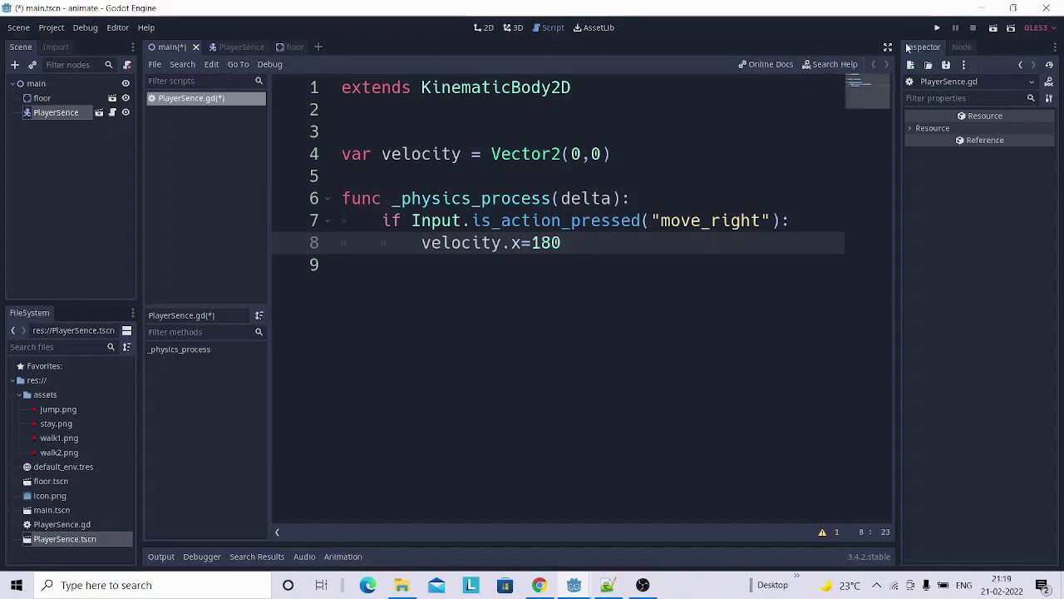
Save all scenes and run the game, selecting main.tscn as the main scene.
click(18, 28)
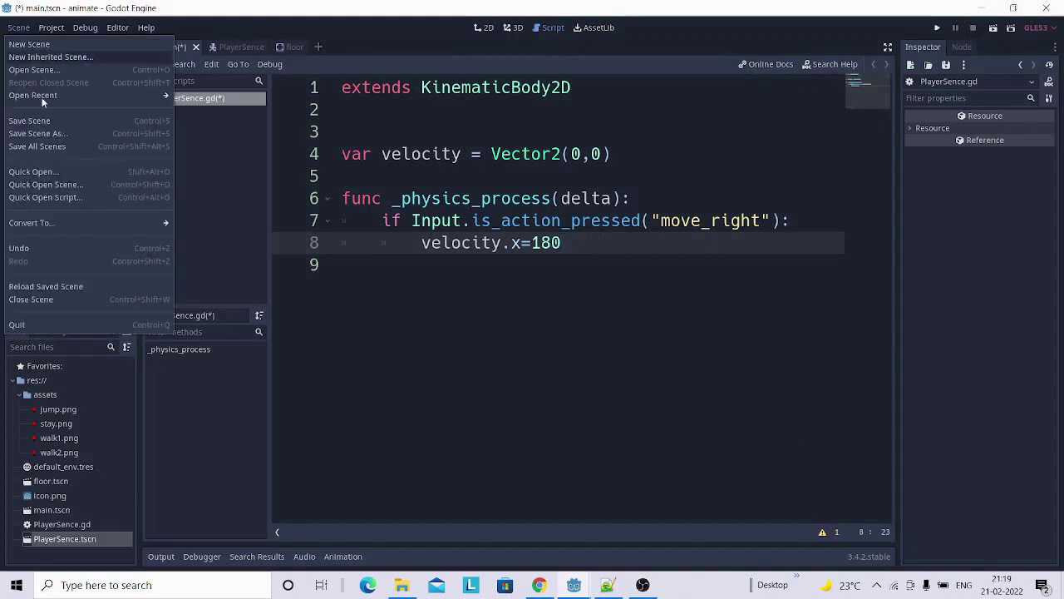
click(48, 148)
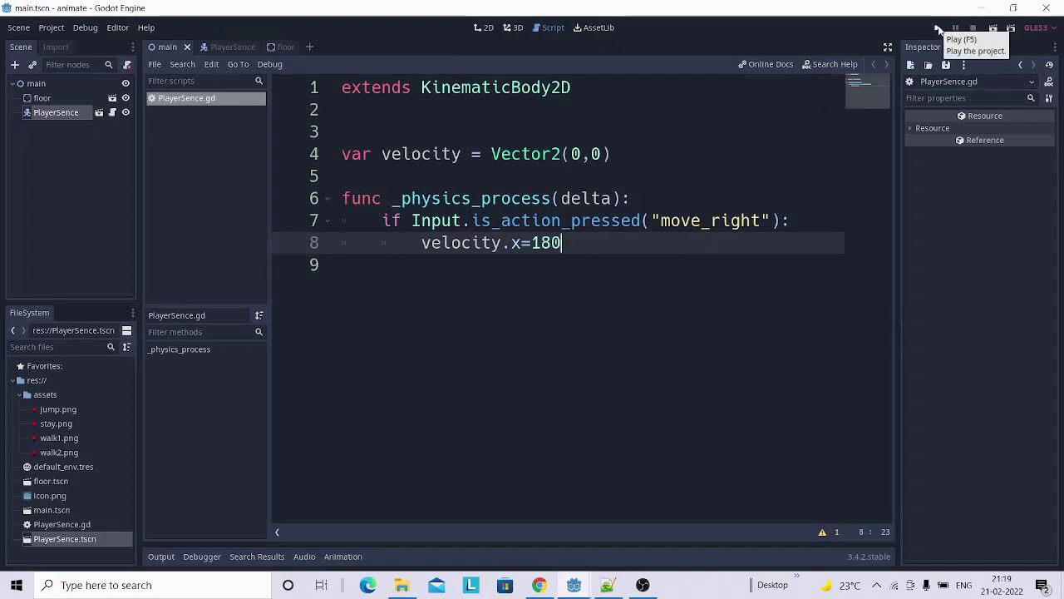
click(937, 28)
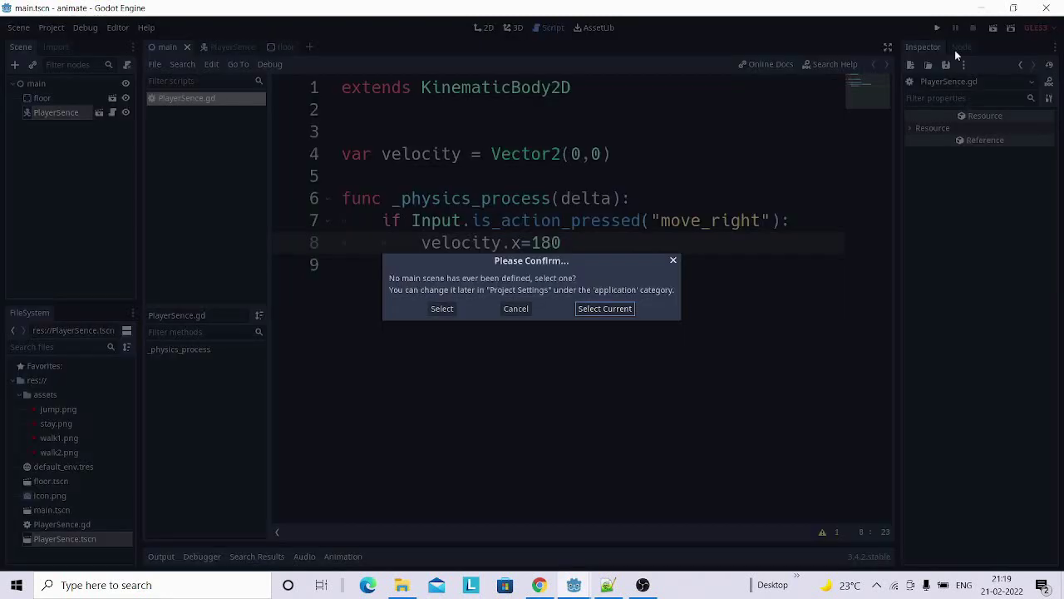
click(443, 308)
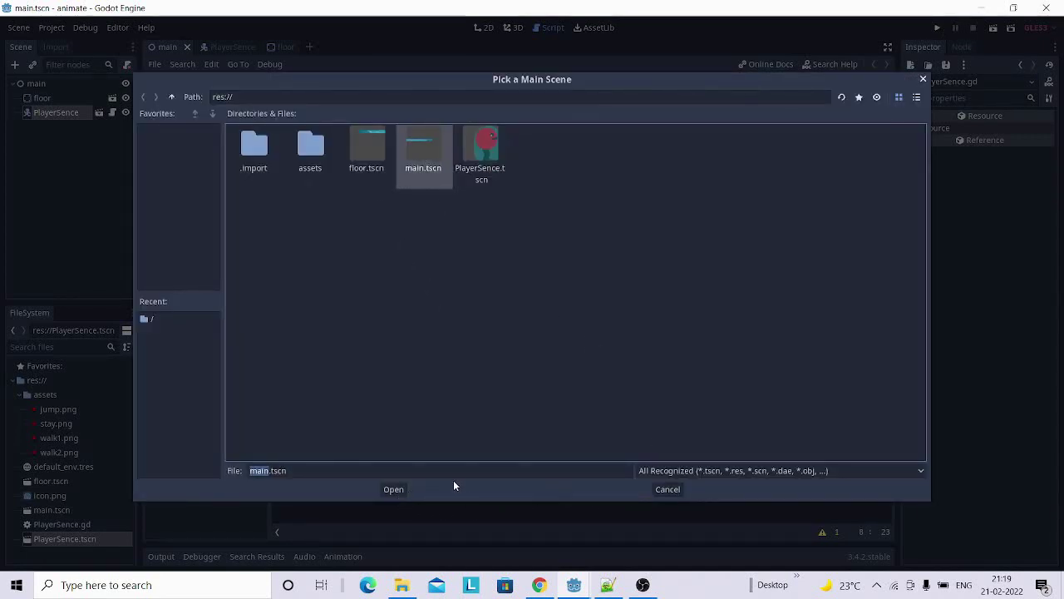
click(398, 487)
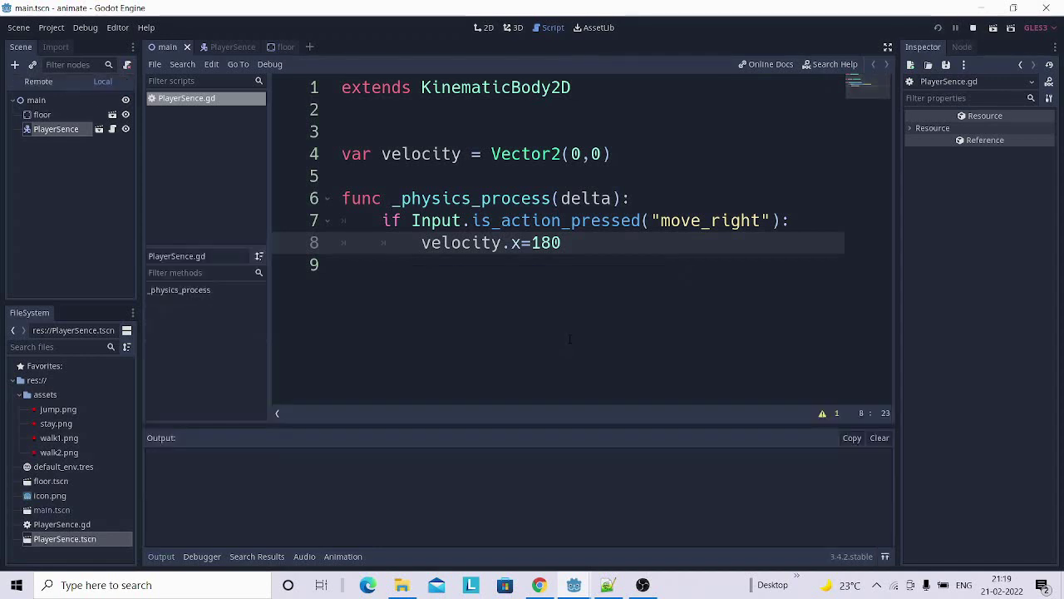
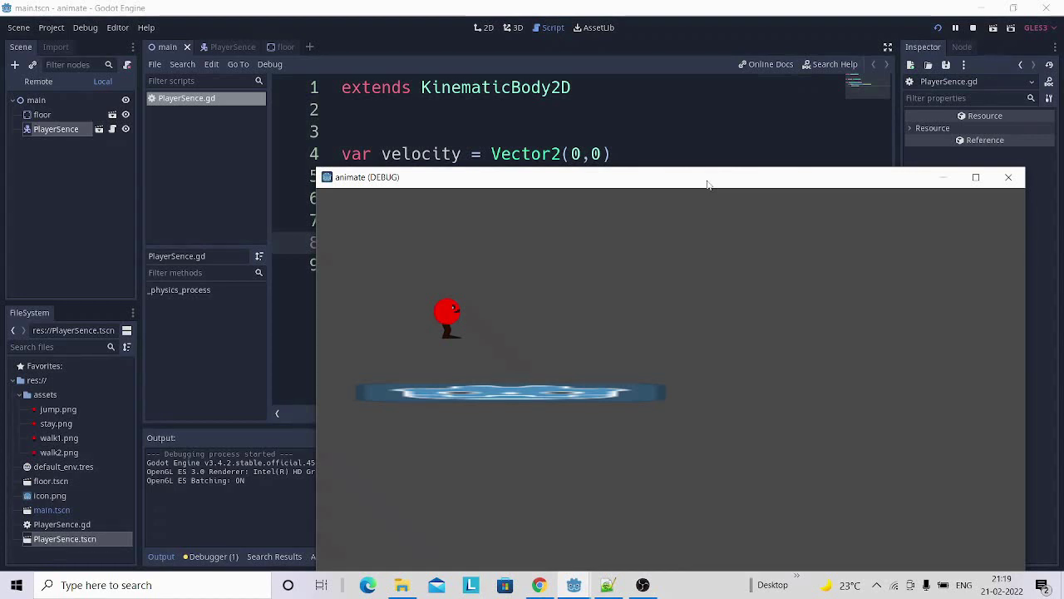
Close the game and add print("key is press") inside the move_right check, above velocity.x=180.
drag(720, 177, 636, 83)
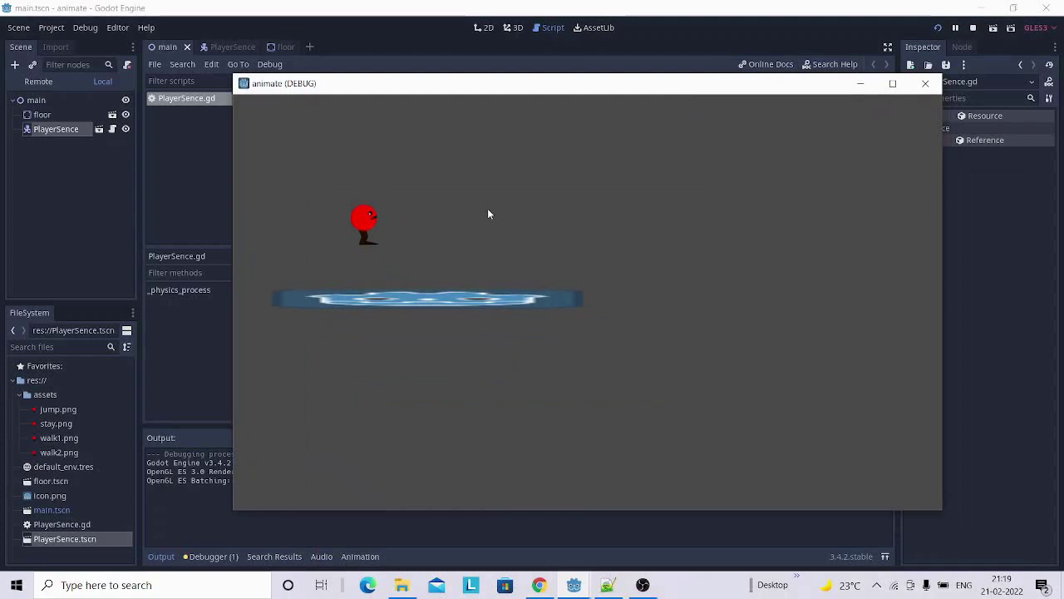
click(925, 83)
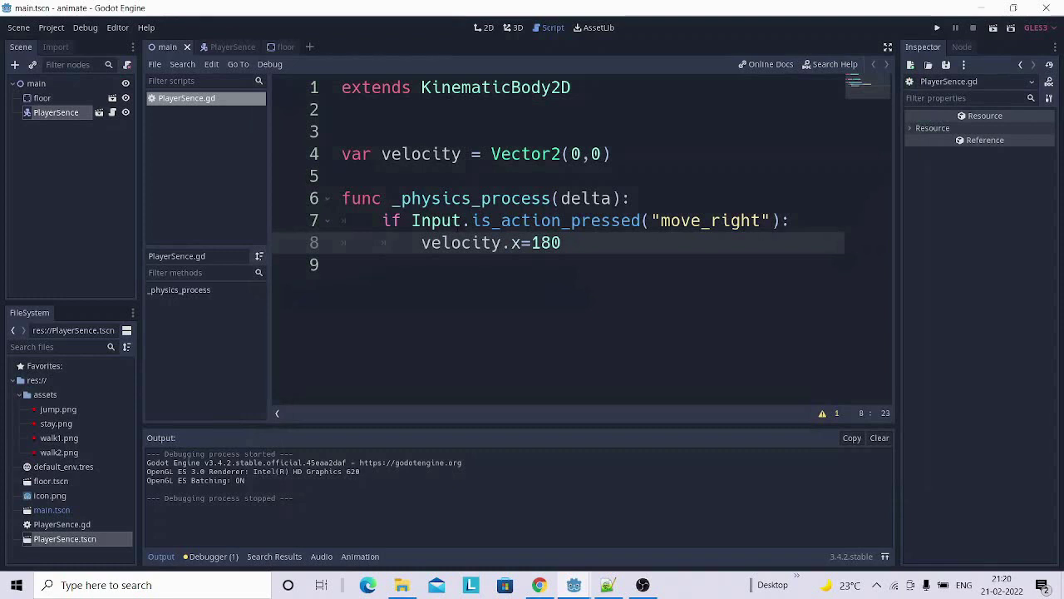
click(791, 220)
key(Return)
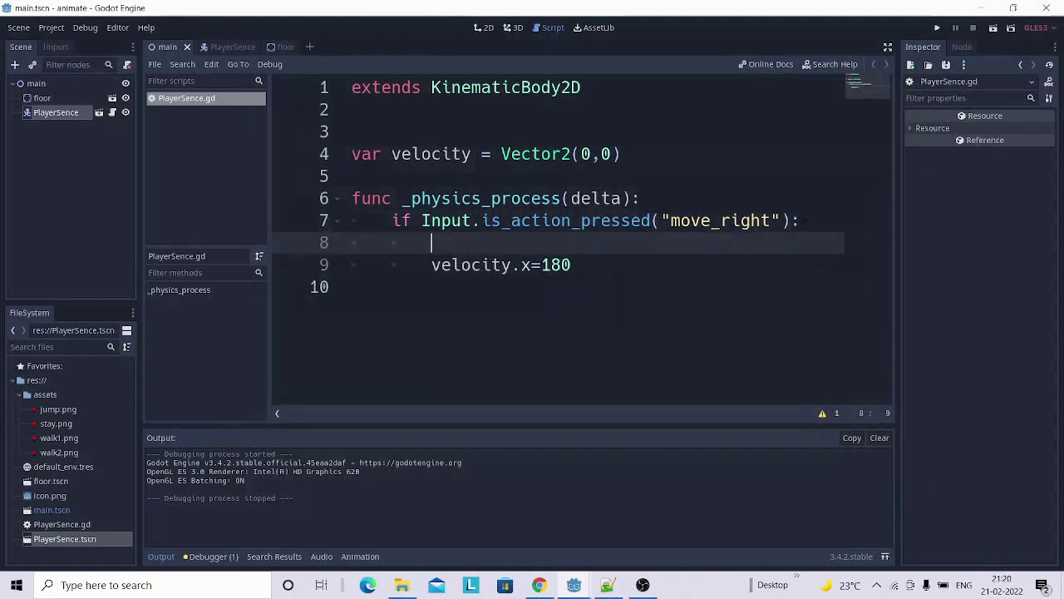
text(prin)
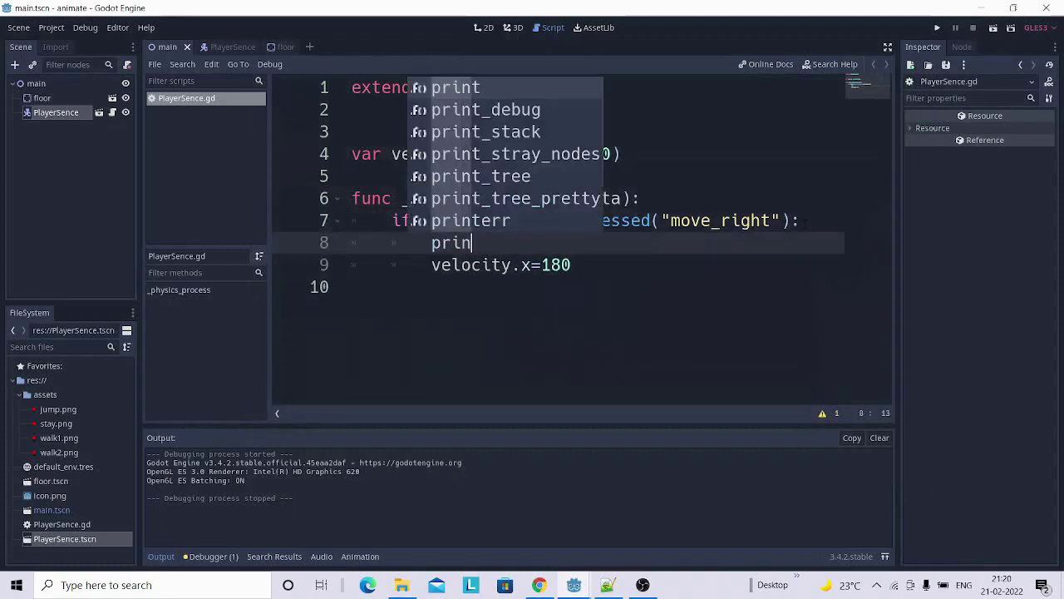
key(Return)
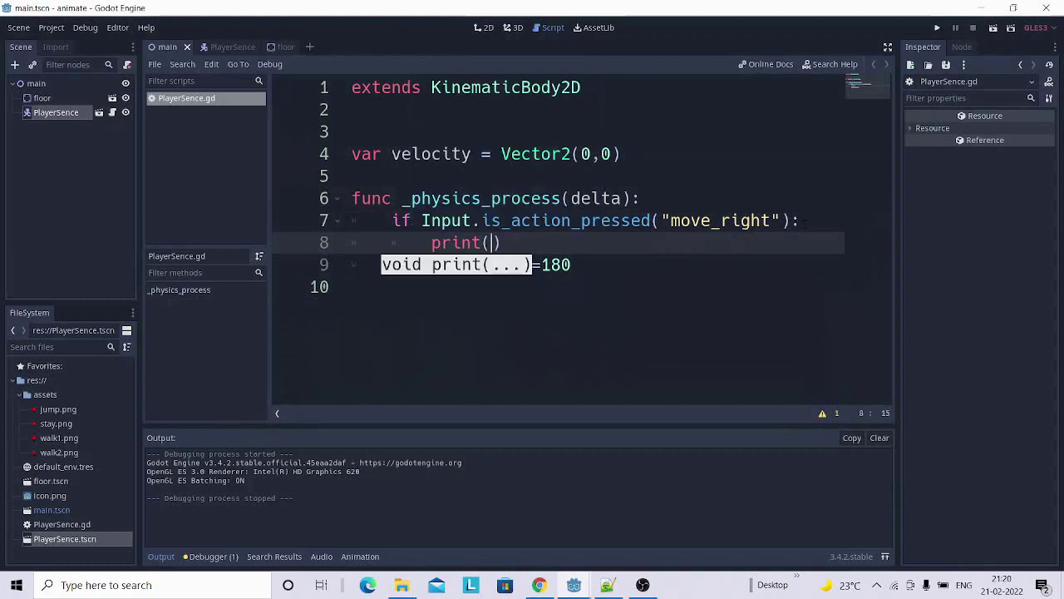
text(")
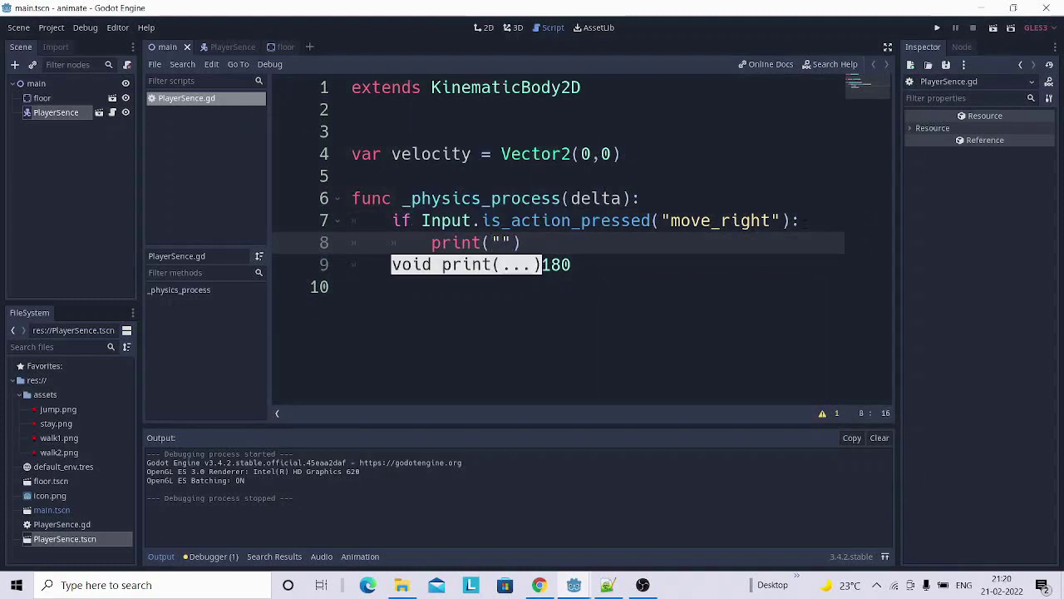
text(ky)
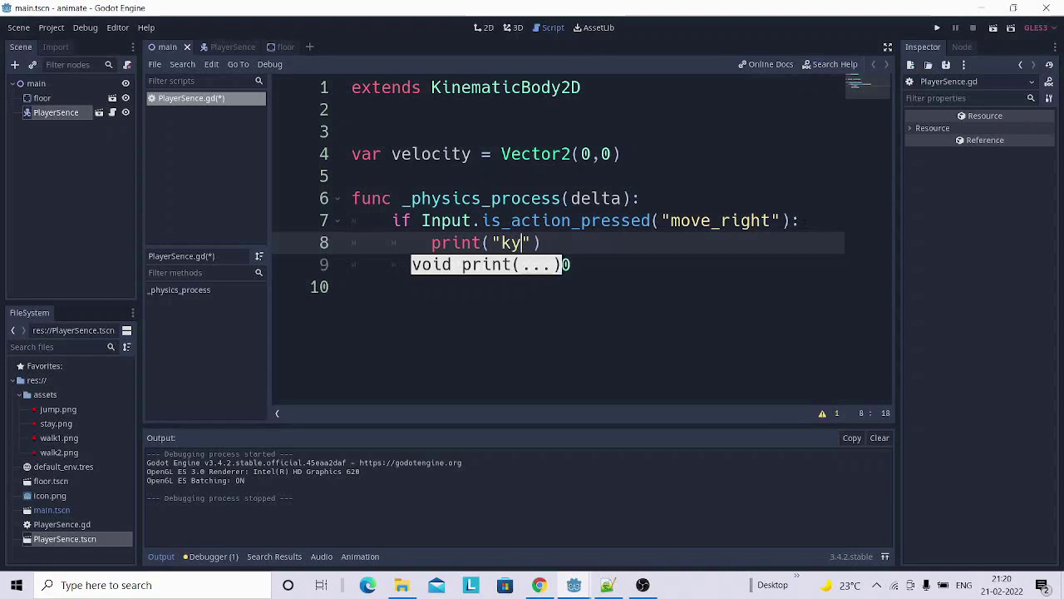
text(e)
key(BackSpace)
key(BackSpace)
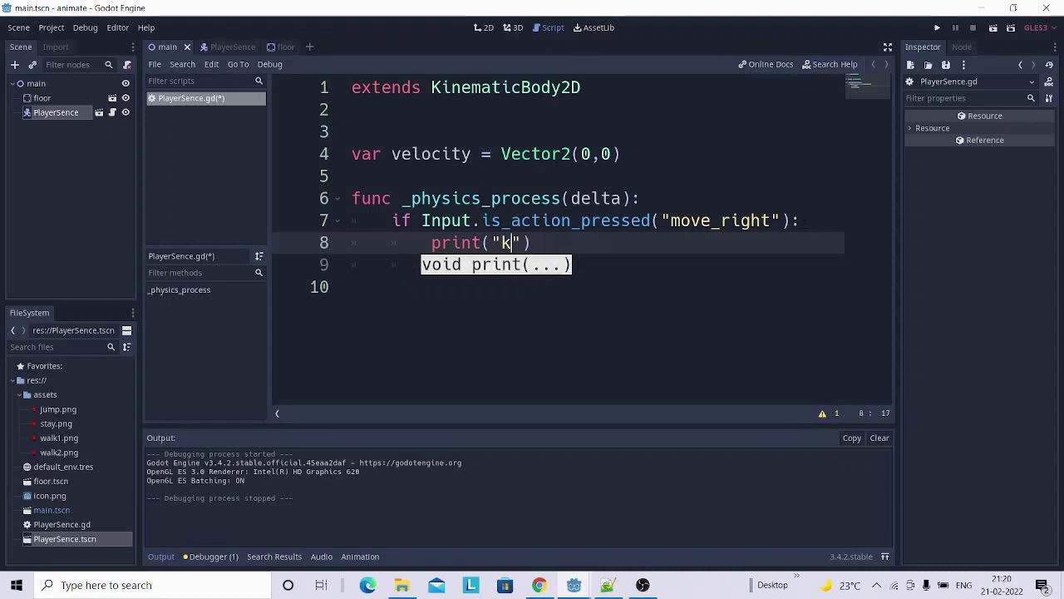
text(ey is )
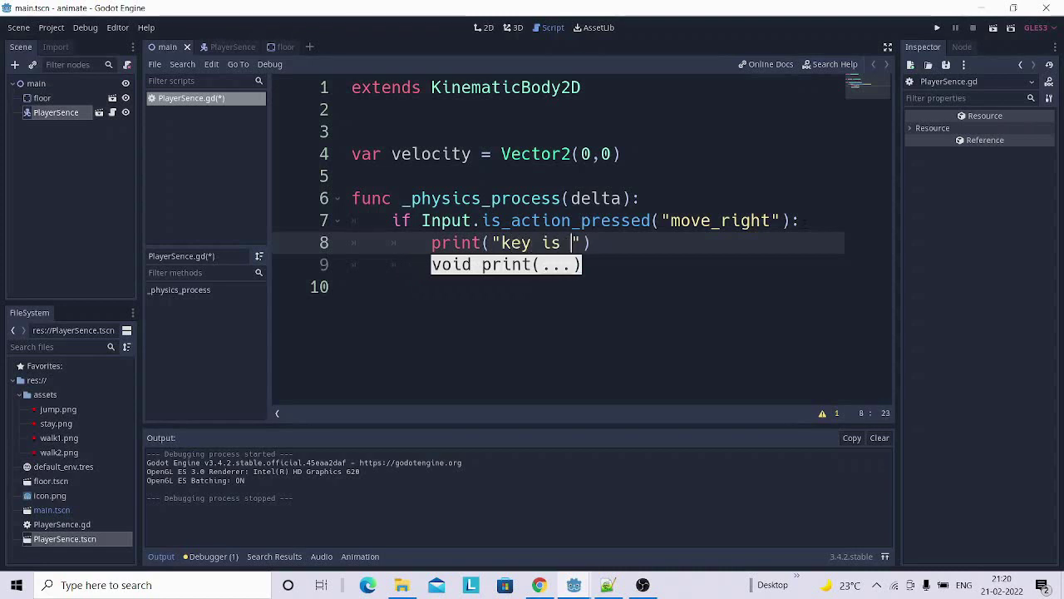
text(press)
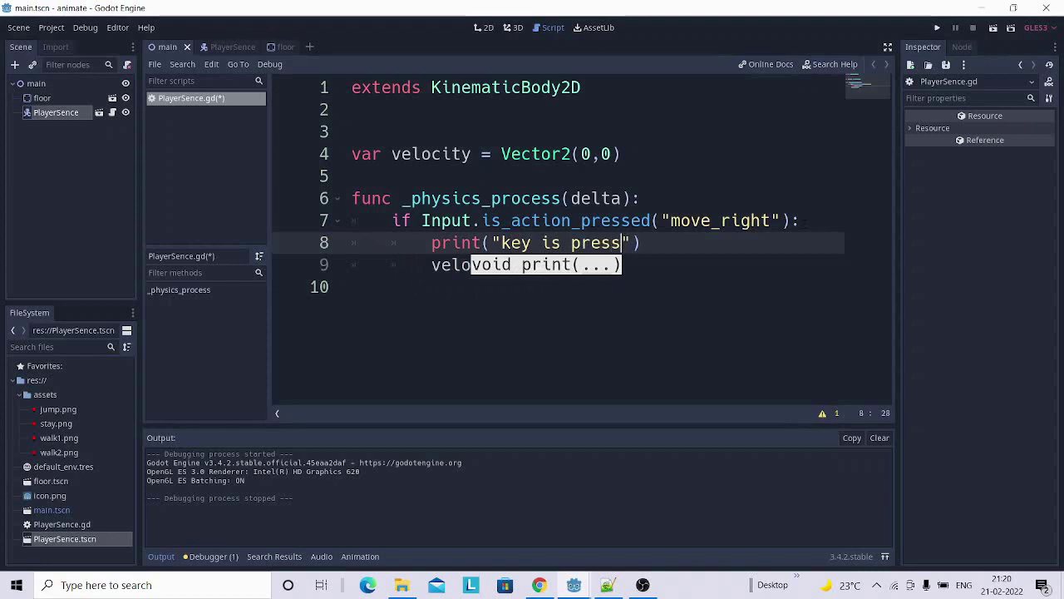
key(End)
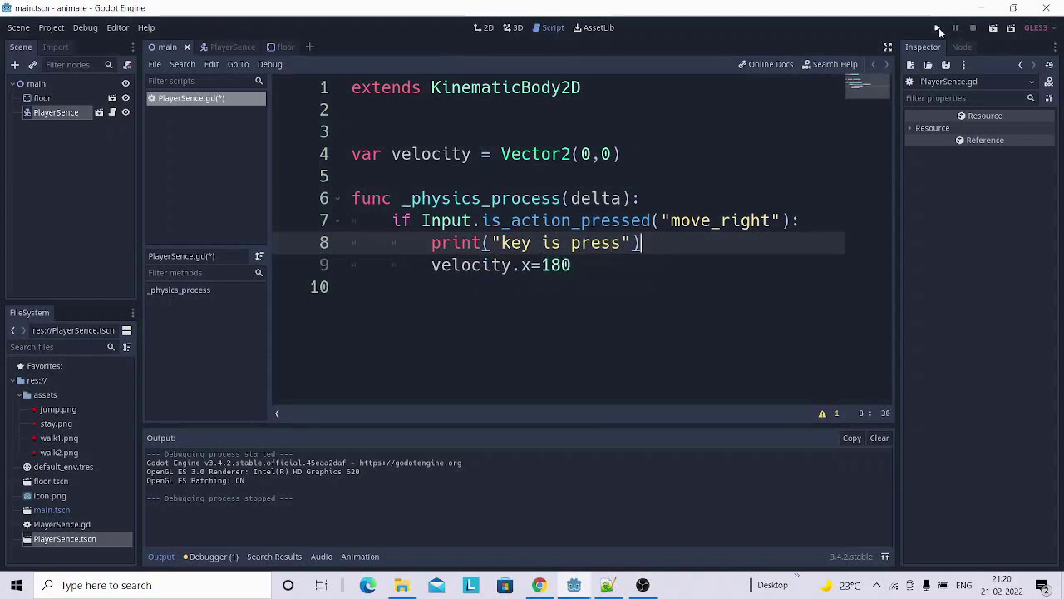
Run the game, hold Right so Output logs repeated "key is press" lines, then close it.
click(938, 31)
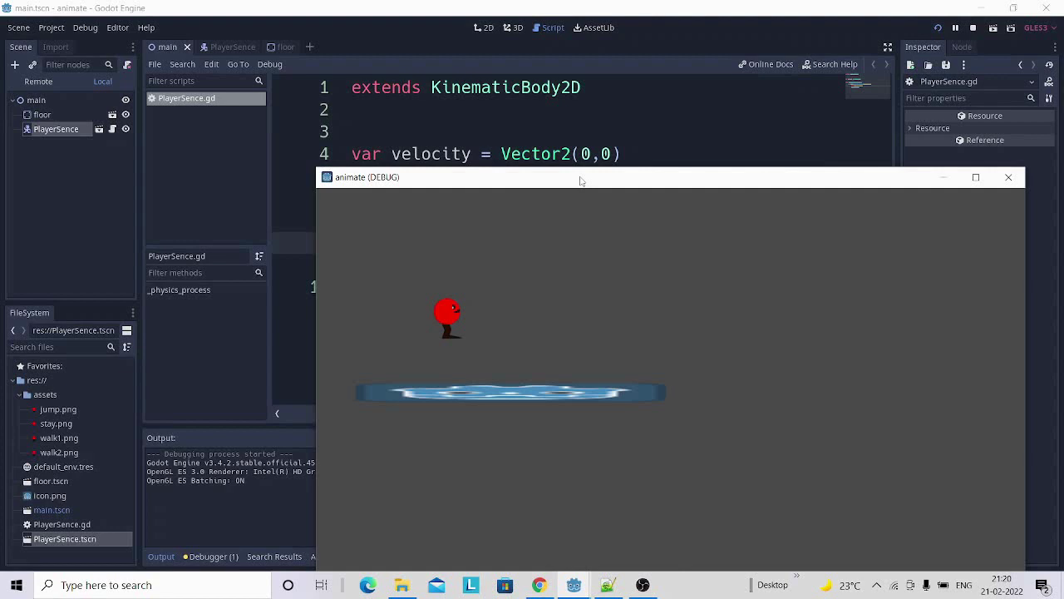
drag(584, 178, 649, 63)
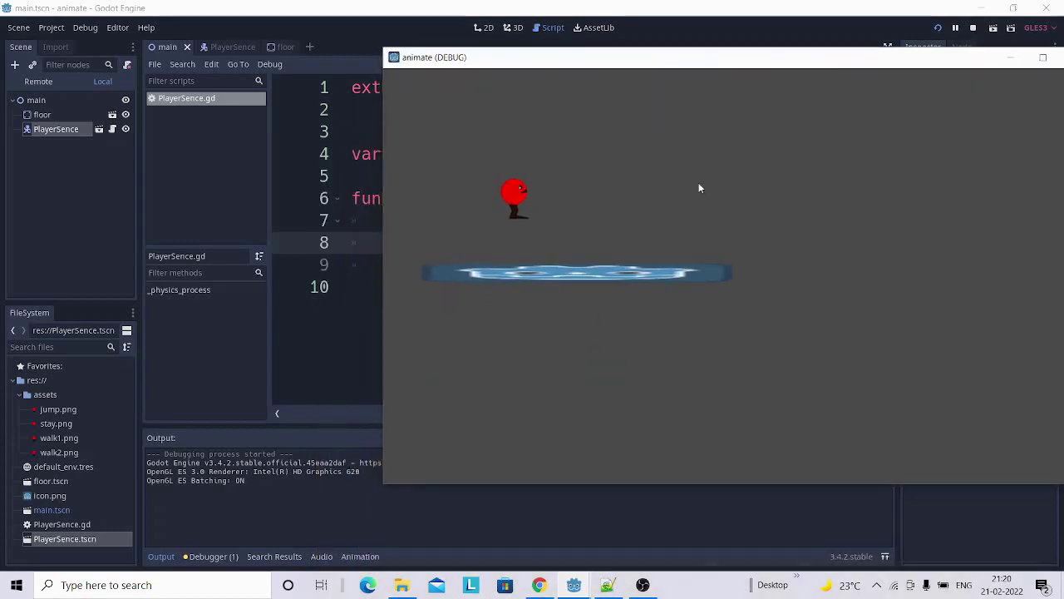
key(Right)
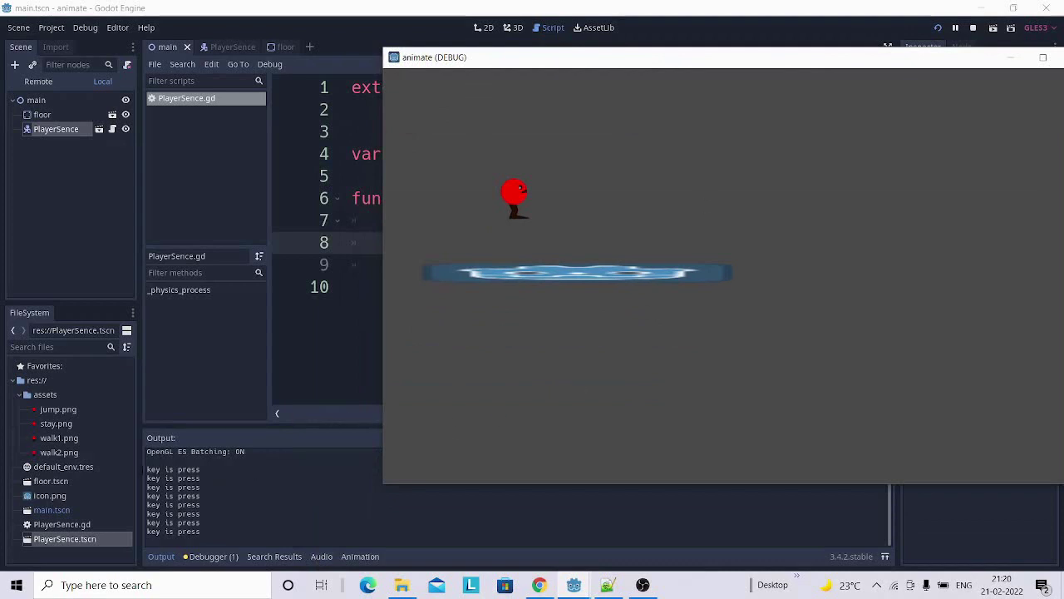
drag(147, 467, 203, 532)
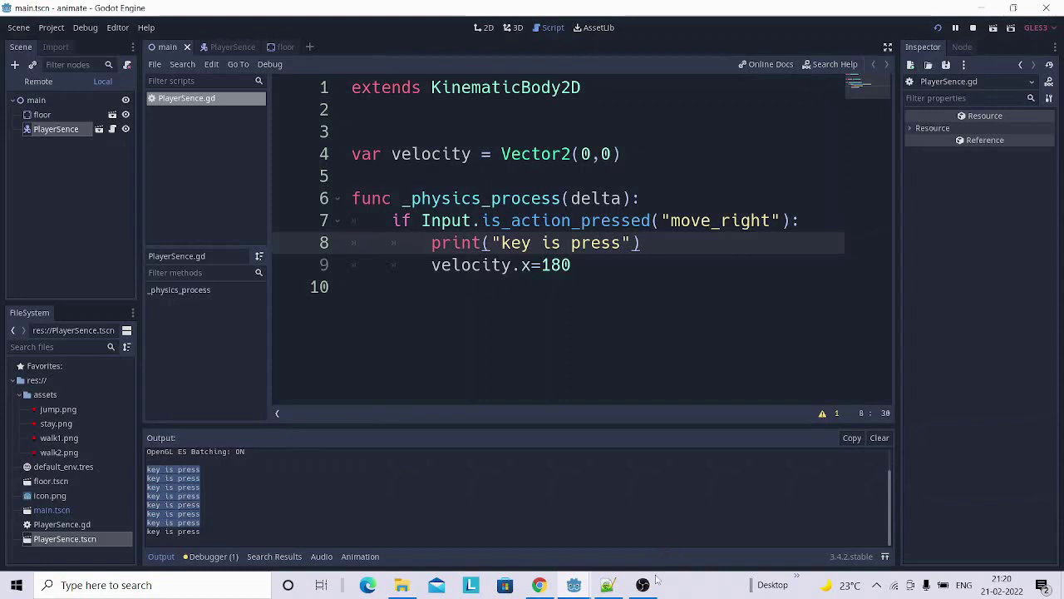
mouse_move(574, 587)
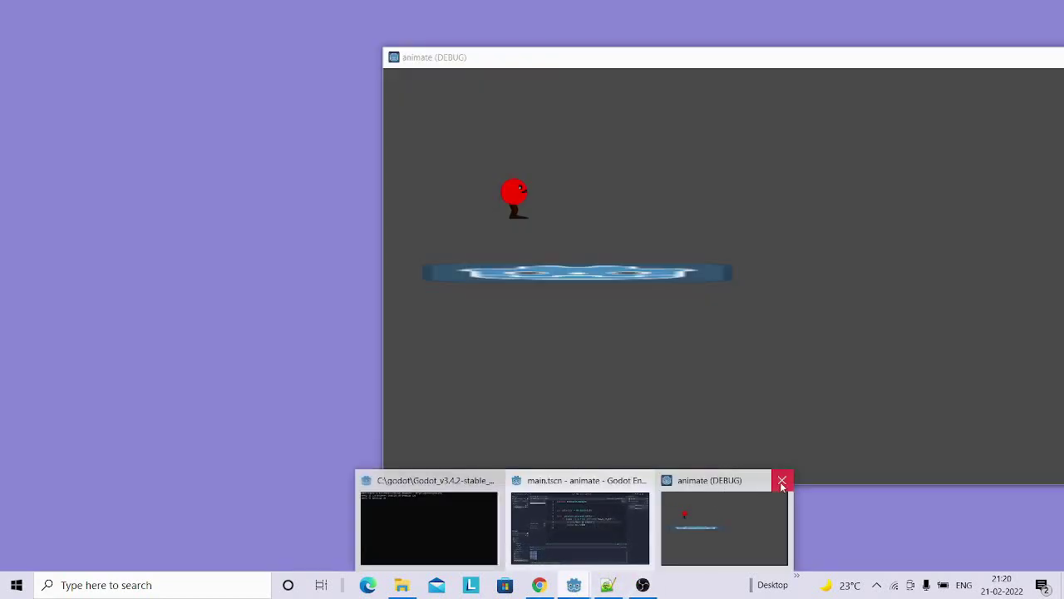
click(783, 482)
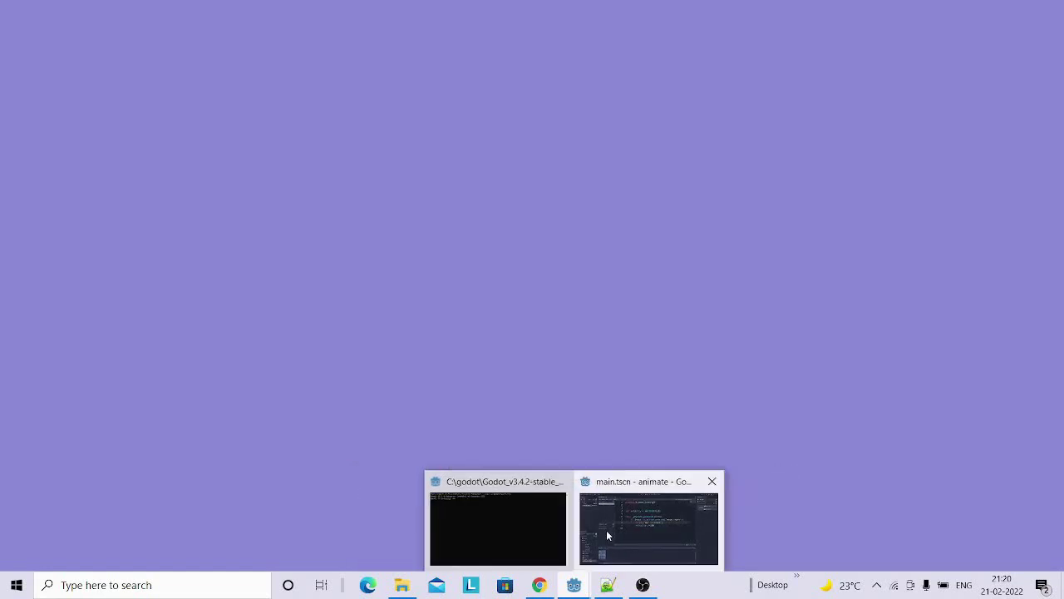
Below velocity.x=180, add a function-level line velocity = move_and_slide(velocity).
click(598, 266)
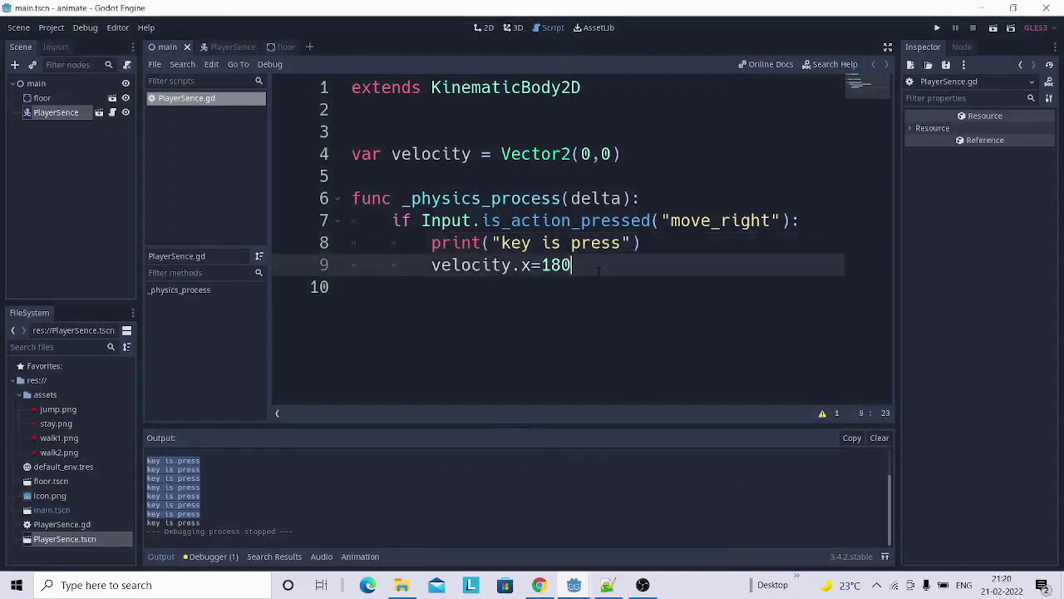
key(Return)
key(Return)
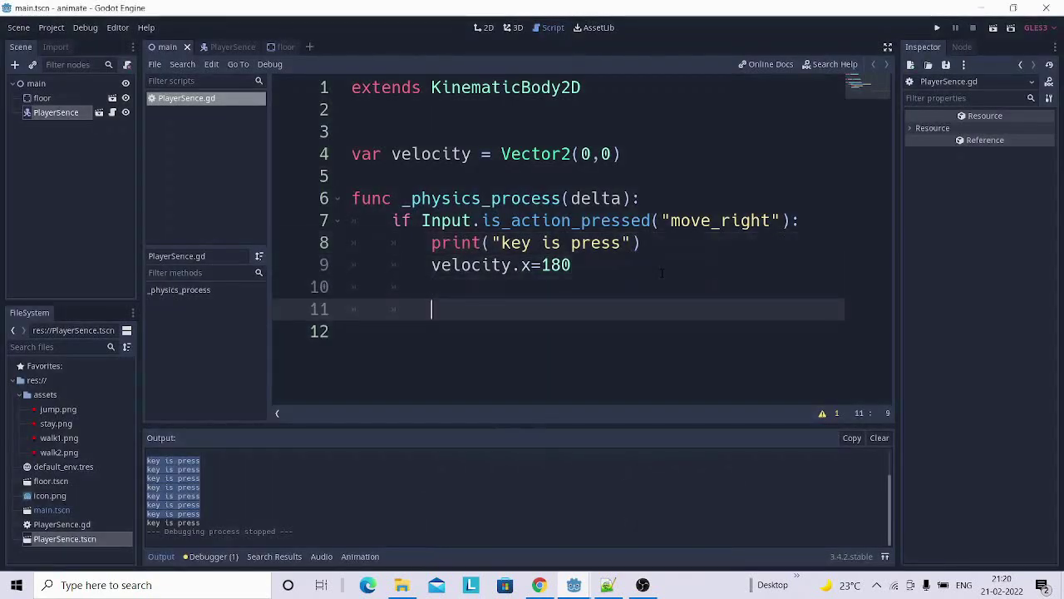
key(BackSpace)
text(ve)
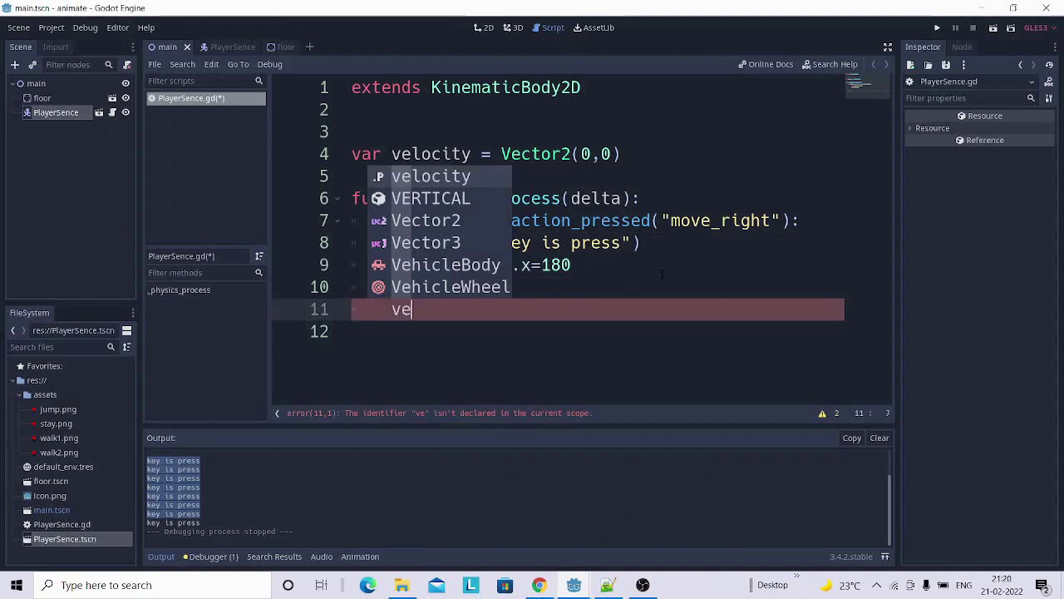
key(Return)
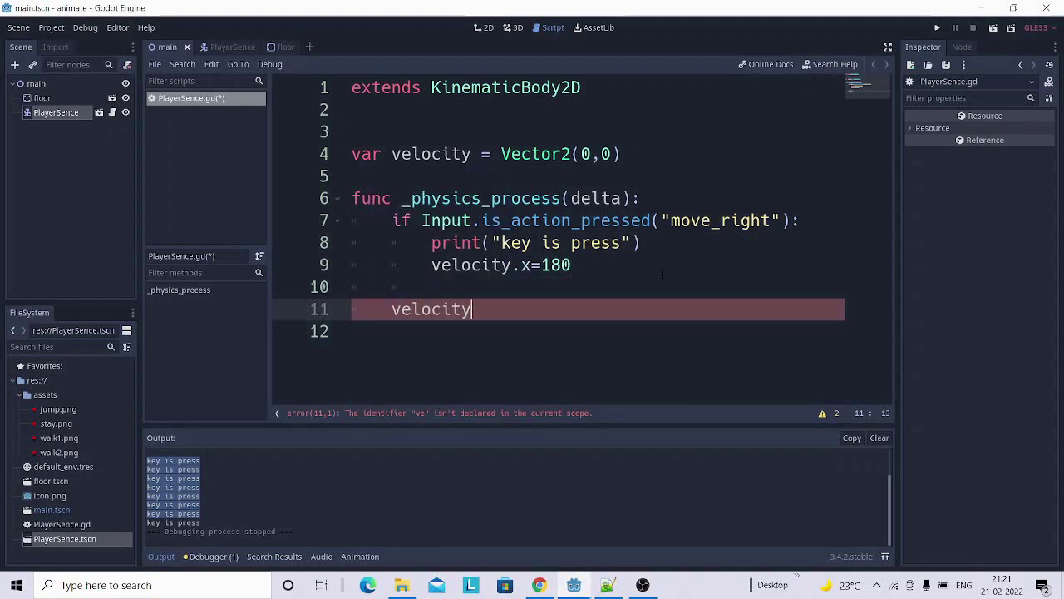
text( = )
text(mo)
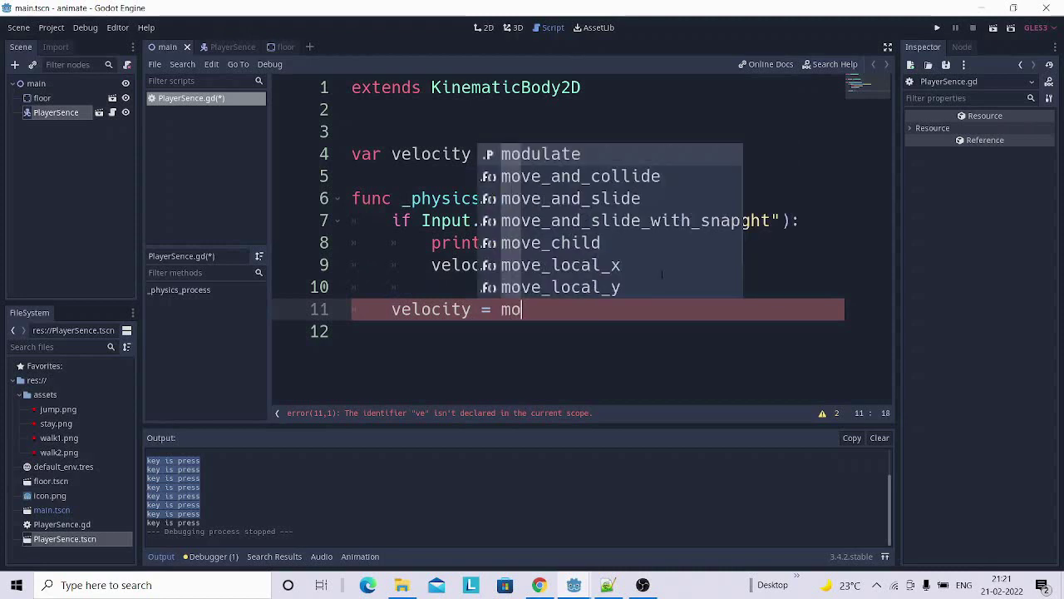
text(ve)
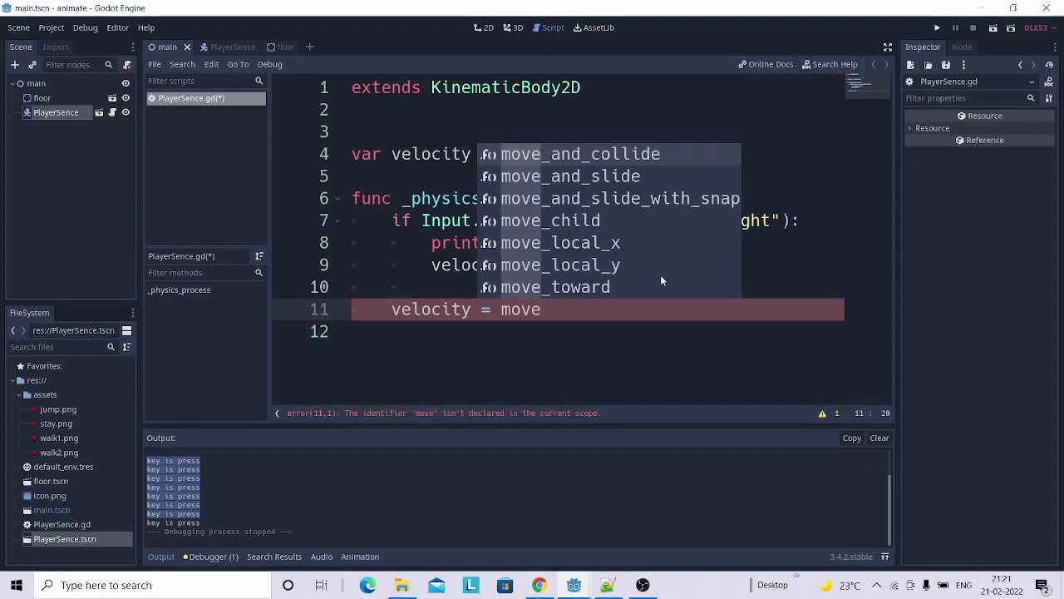
key(Down)
key(Return)
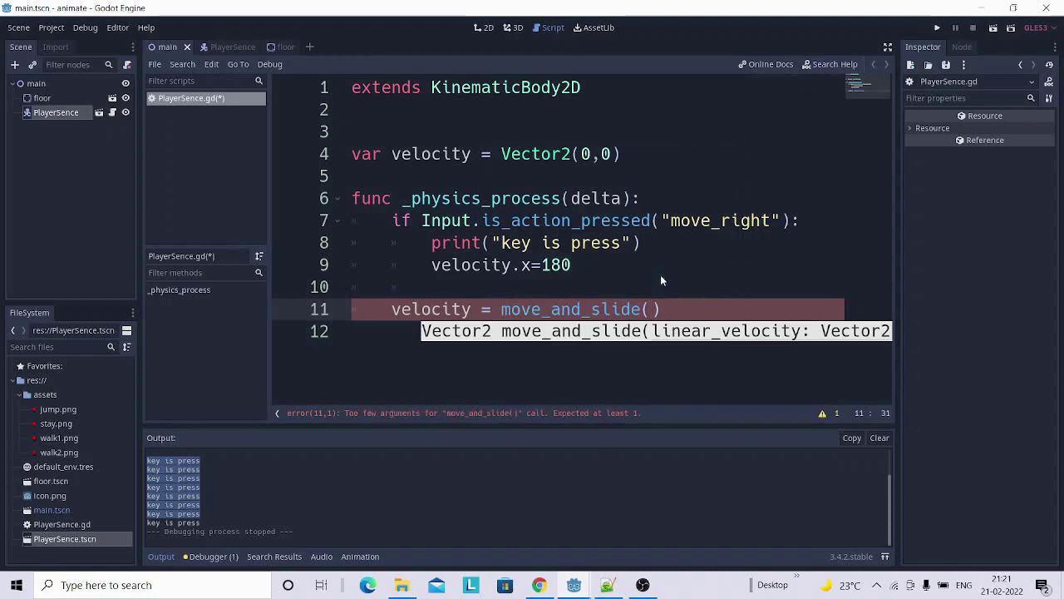
text(ve)
key(Return)
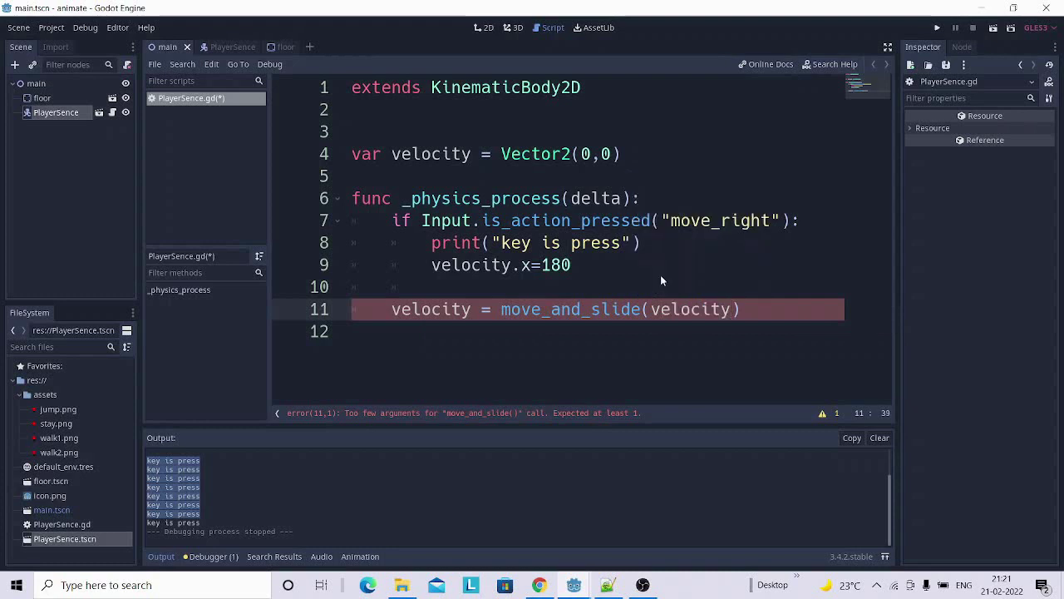
click(749, 308)
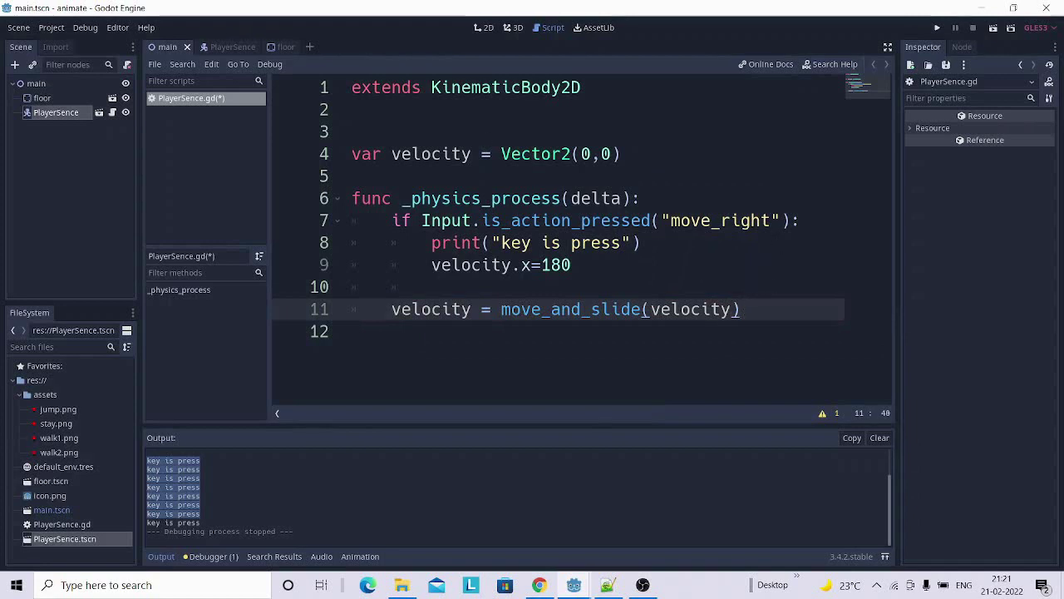
Run the game, hold Right to watch the red character slide rightward, then close it.
click(937, 29)
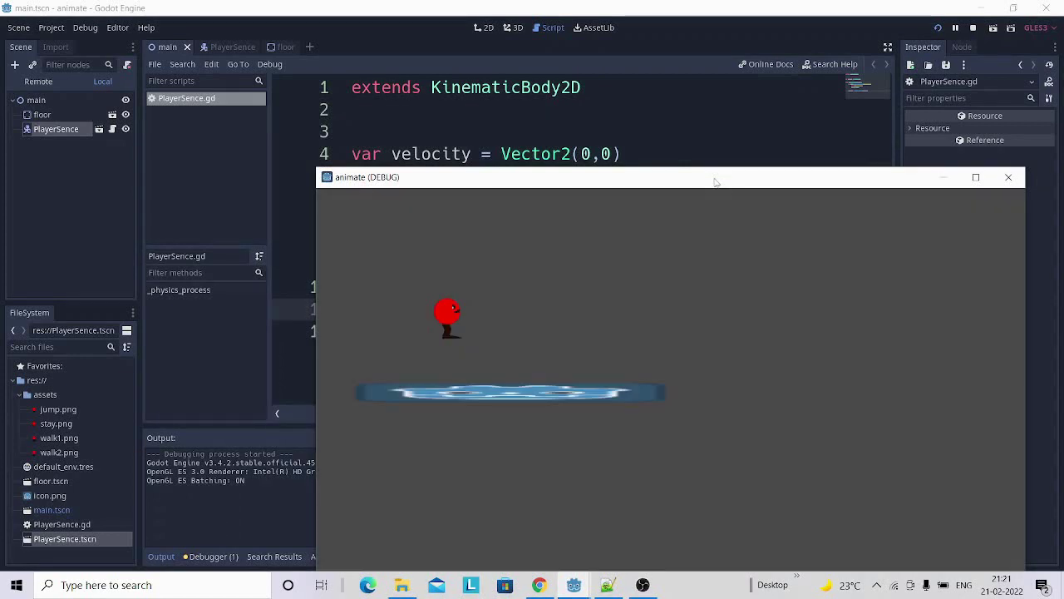
drag(715, 181, 676, 54)
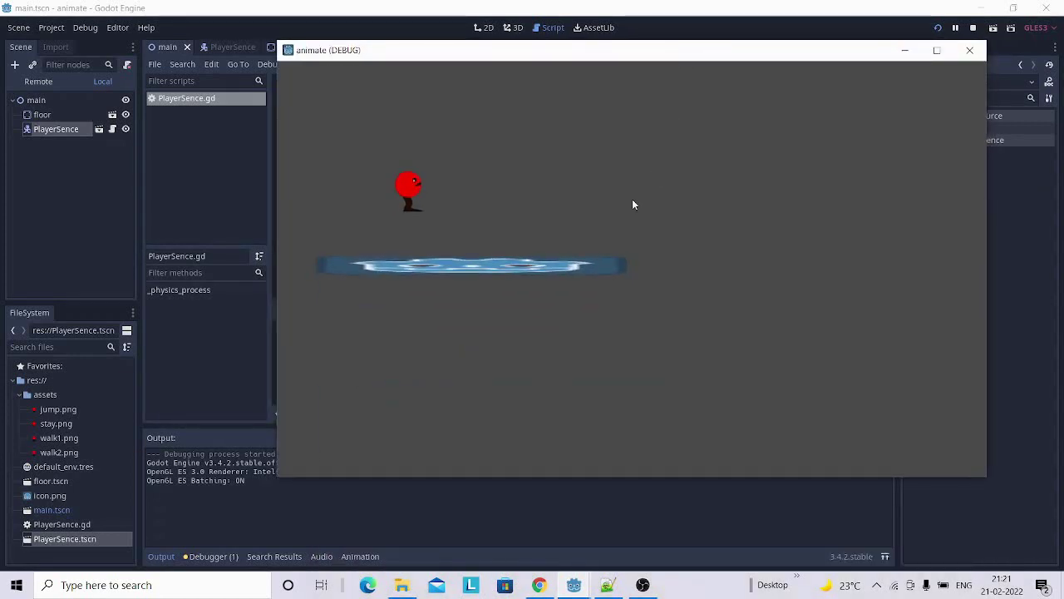
key(Right)
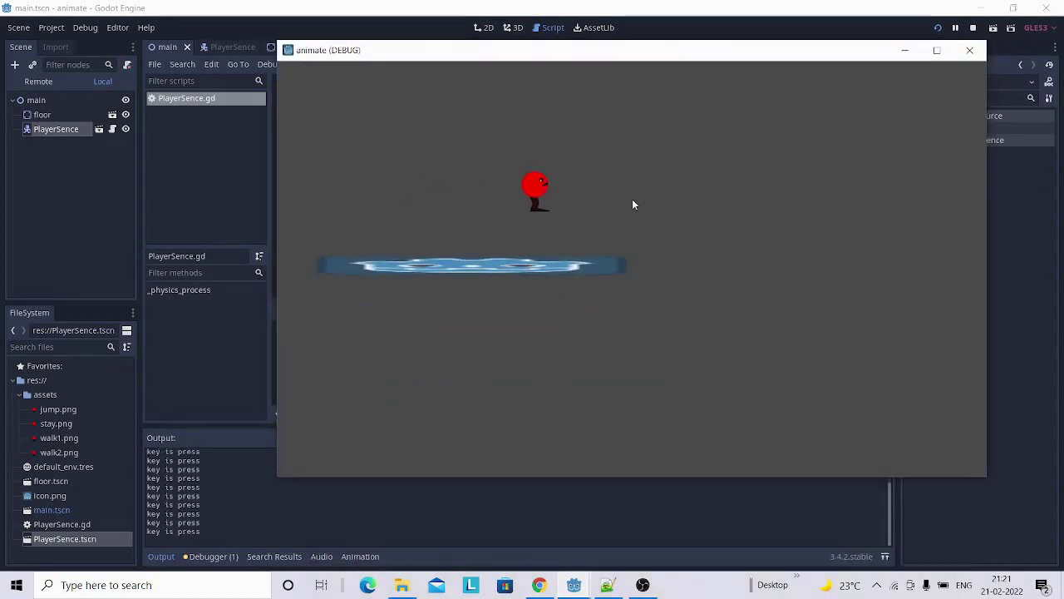
key(Right)
click(971, 52)
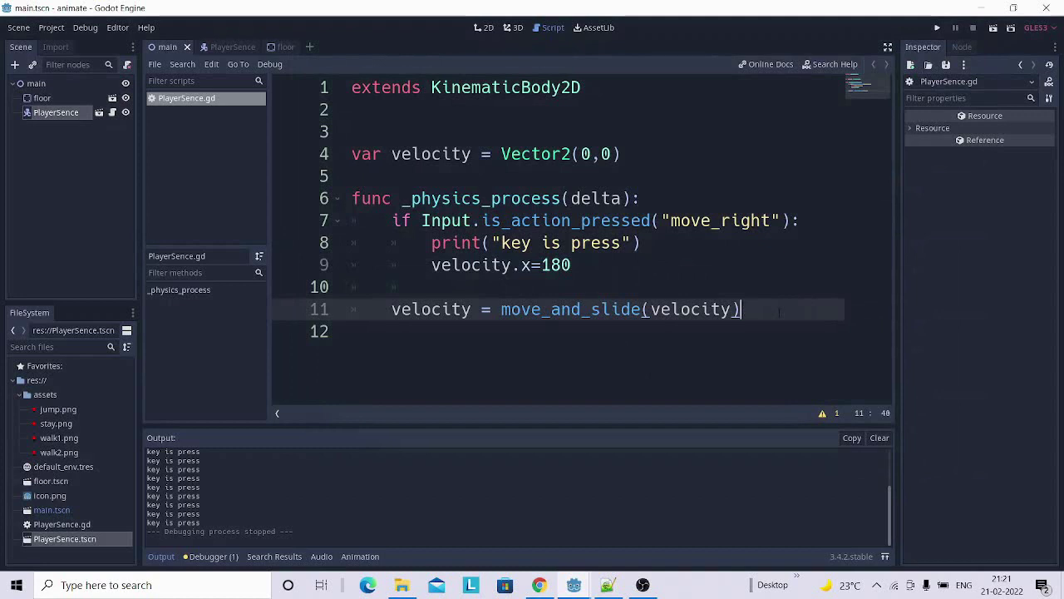
On line 12 below move_and_slide, type velocity.x=lerp(velocity.x,0,0.2).
key(Return)
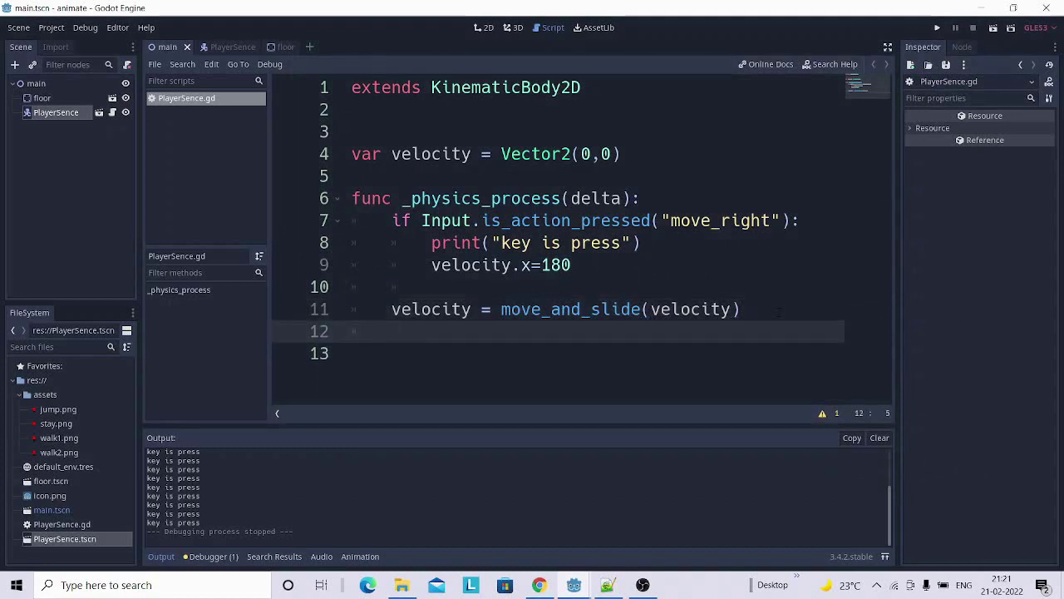
text(ve)
key(Return)
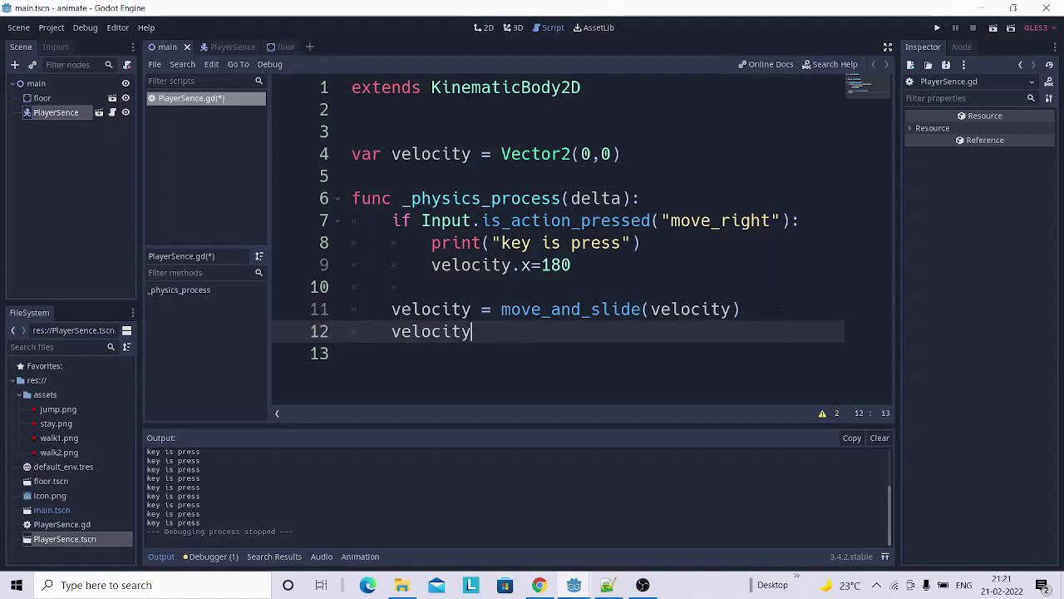
text(.x)
text(=le)
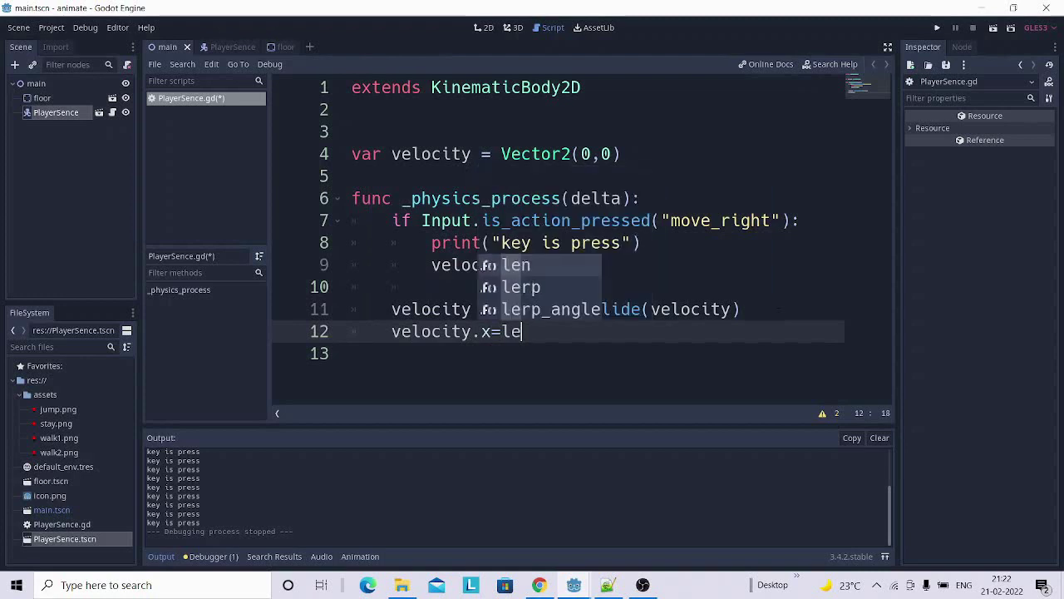
key(Down)
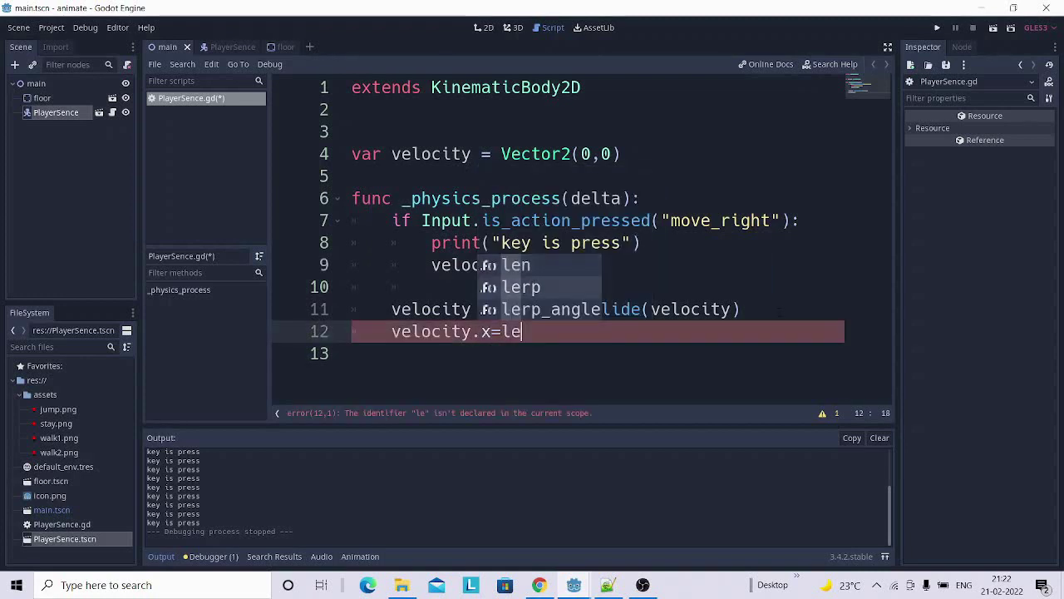
key(Return)
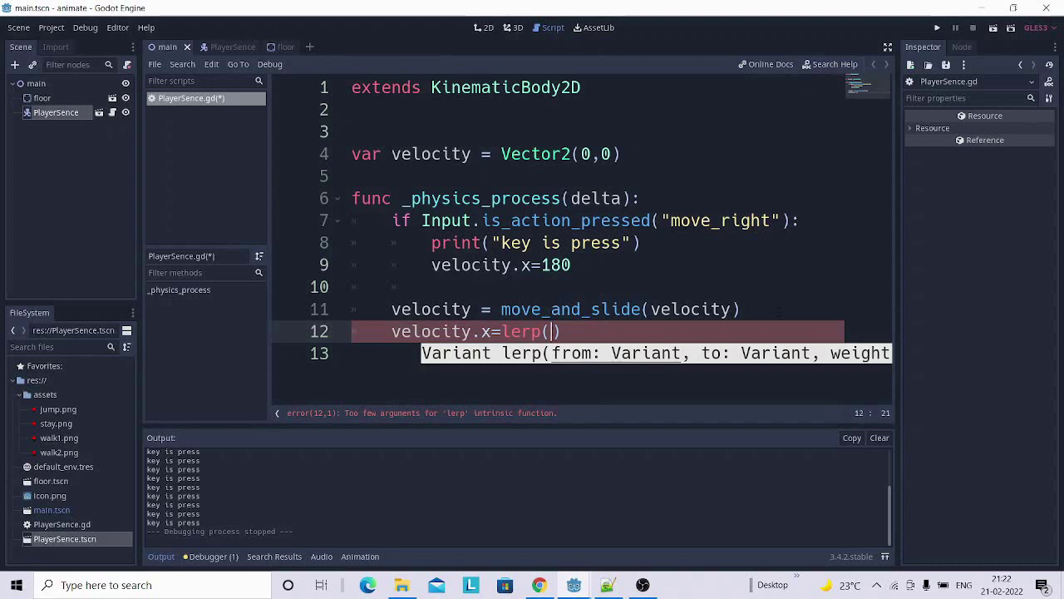
text(ve)
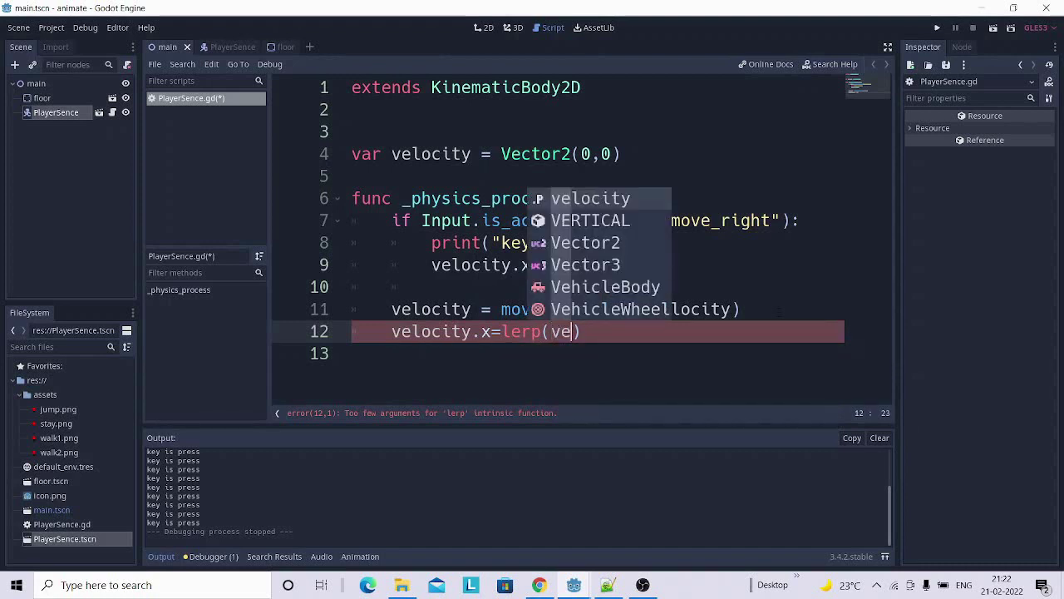
key(Return)
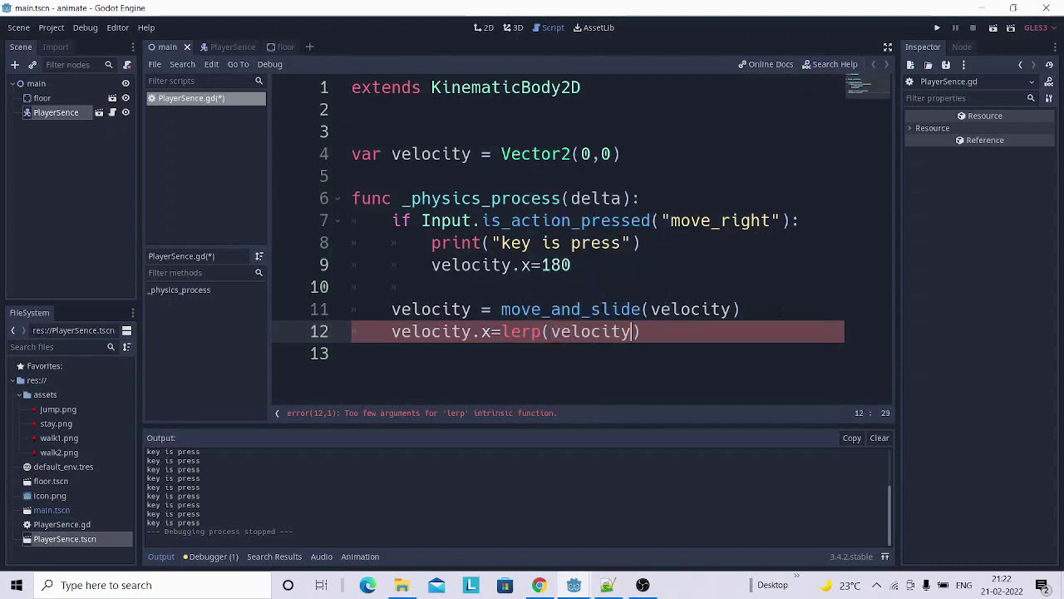
text(.x)
text(,)
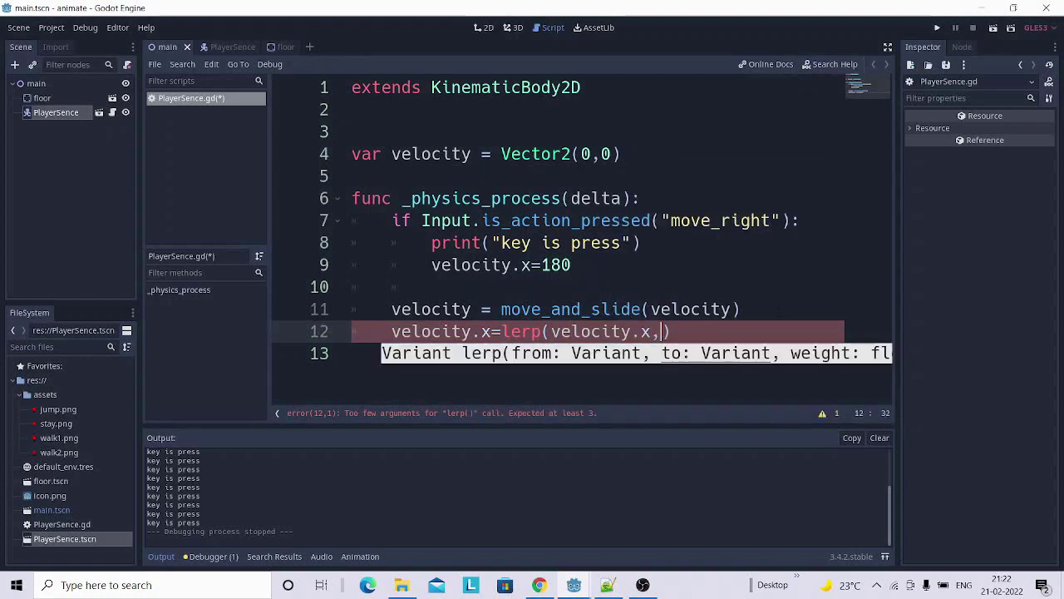
text(0)
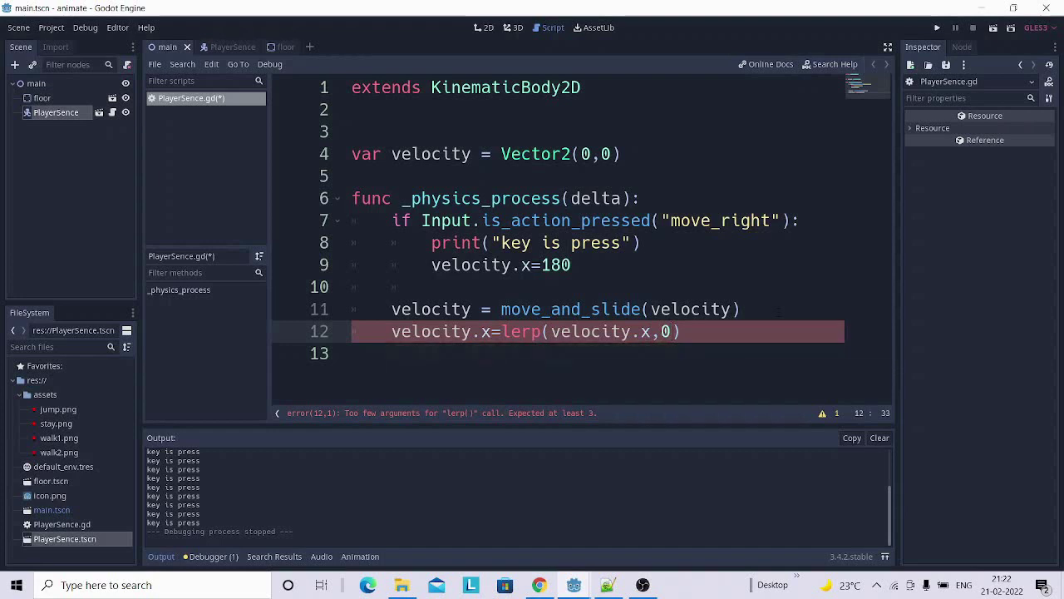
text(,)
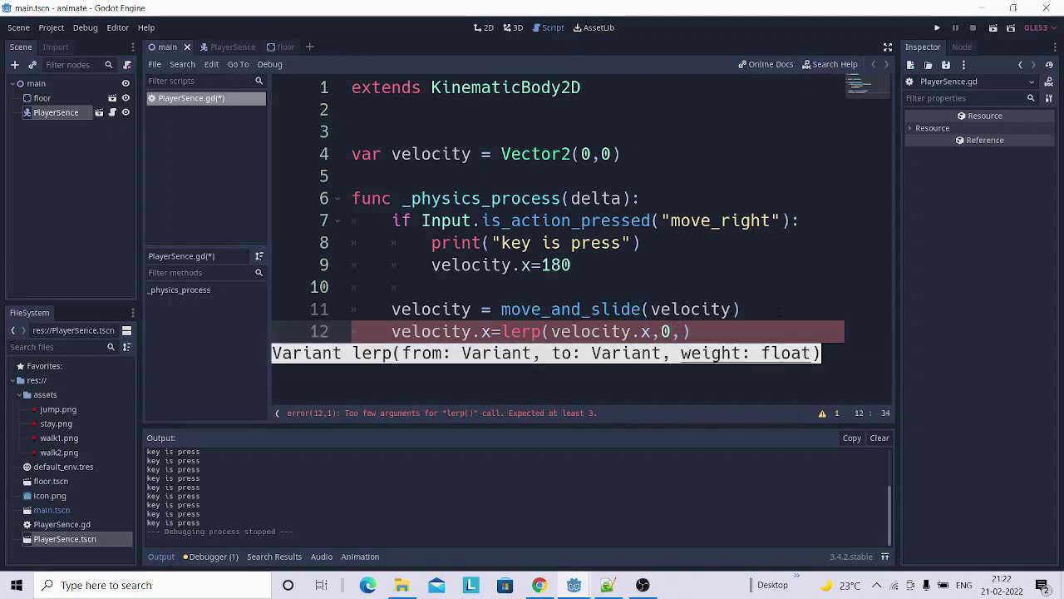
text(0)
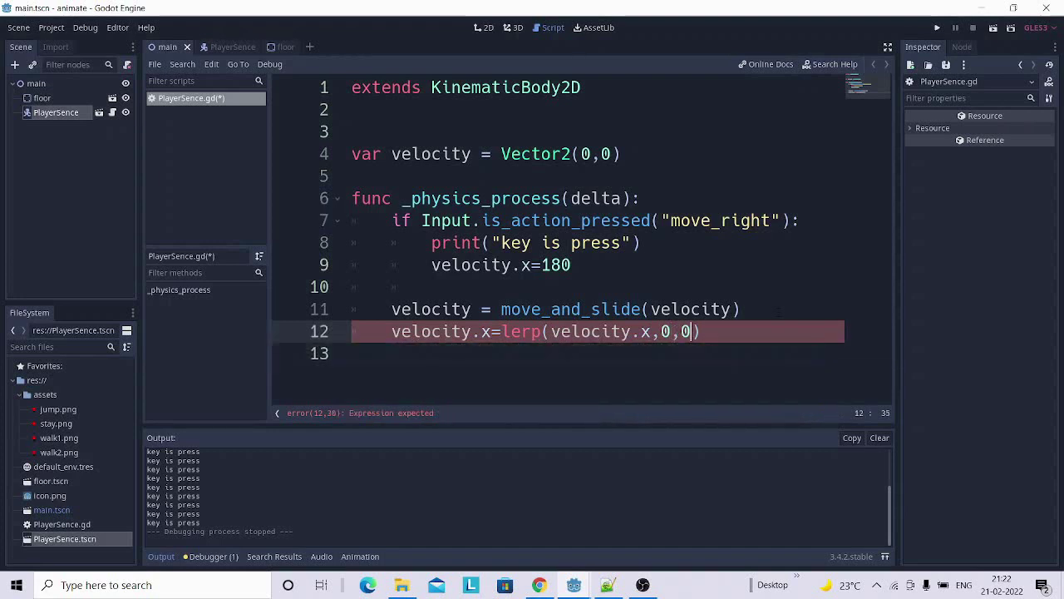
text(.2)
text())
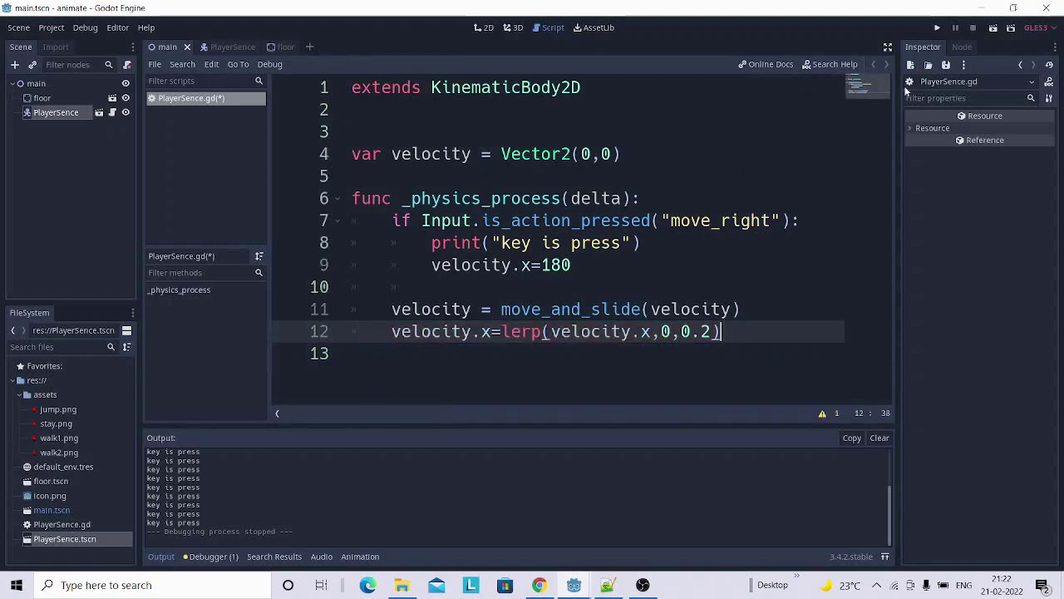
click(937, 28)
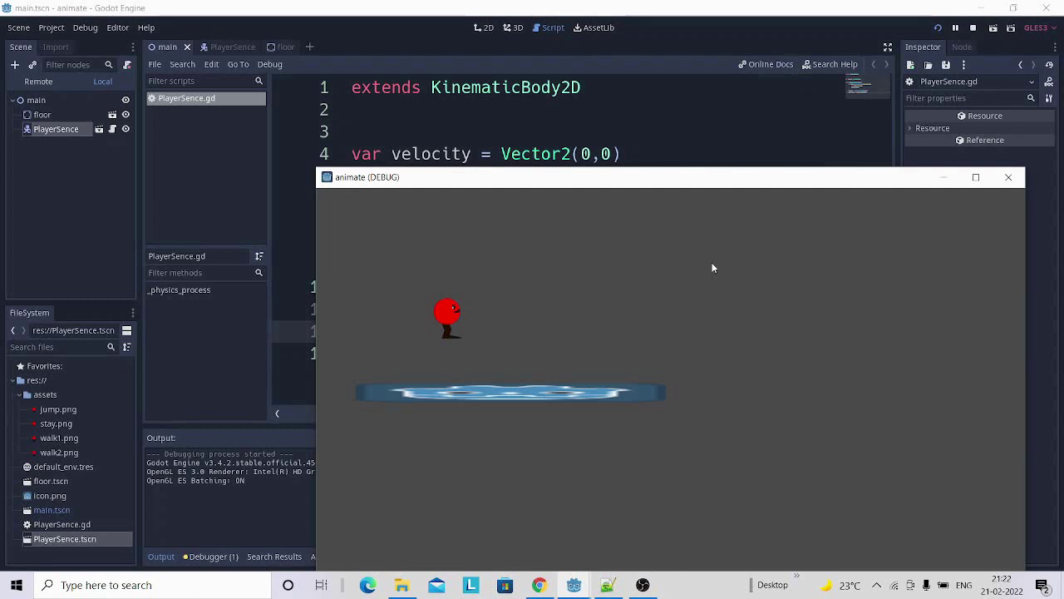
key(Right)
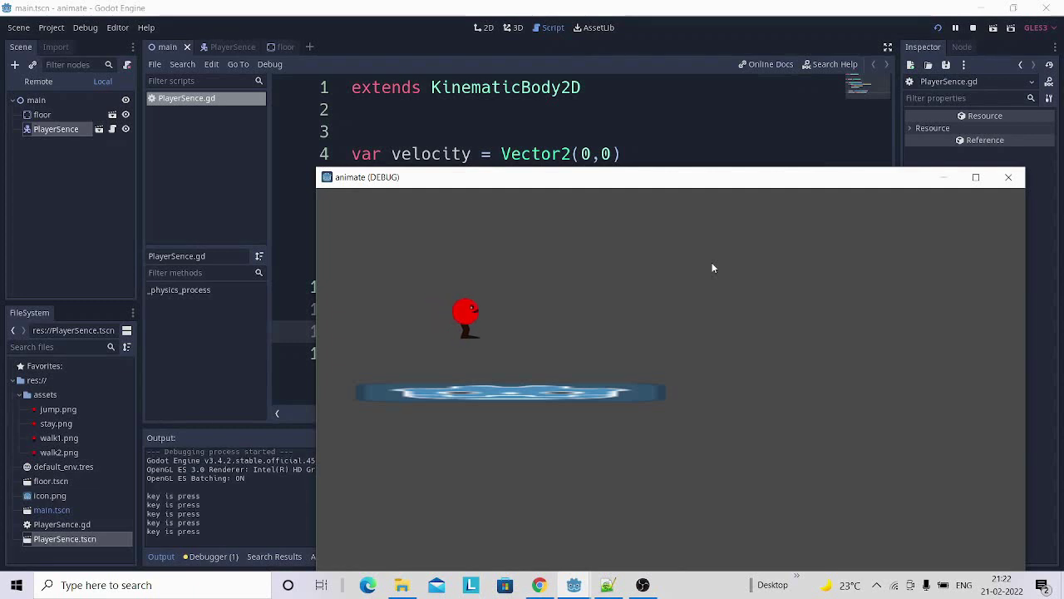
key(Right)
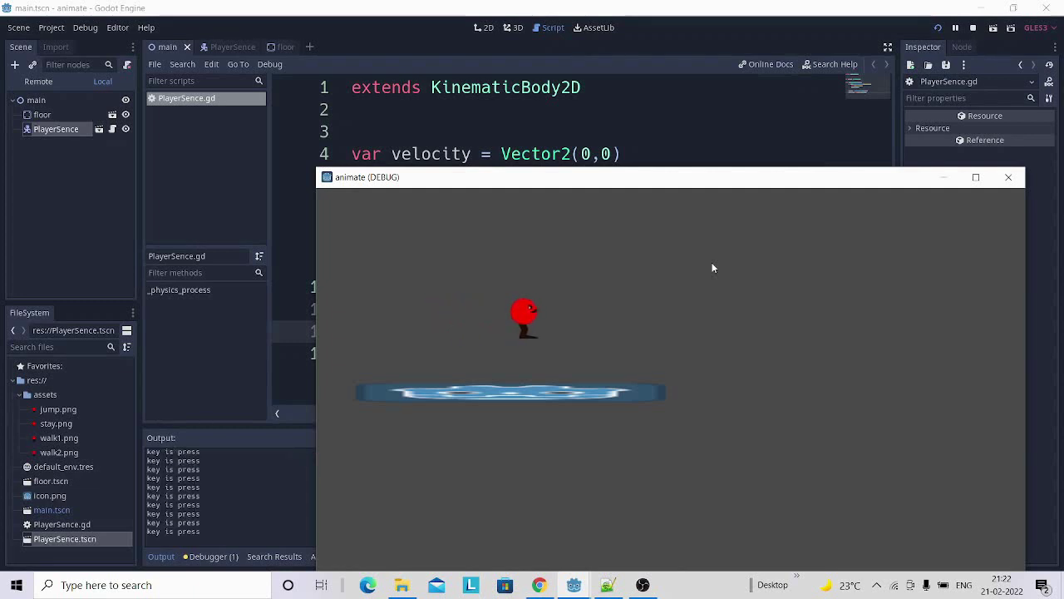
key(Right)
click(1009, 179)
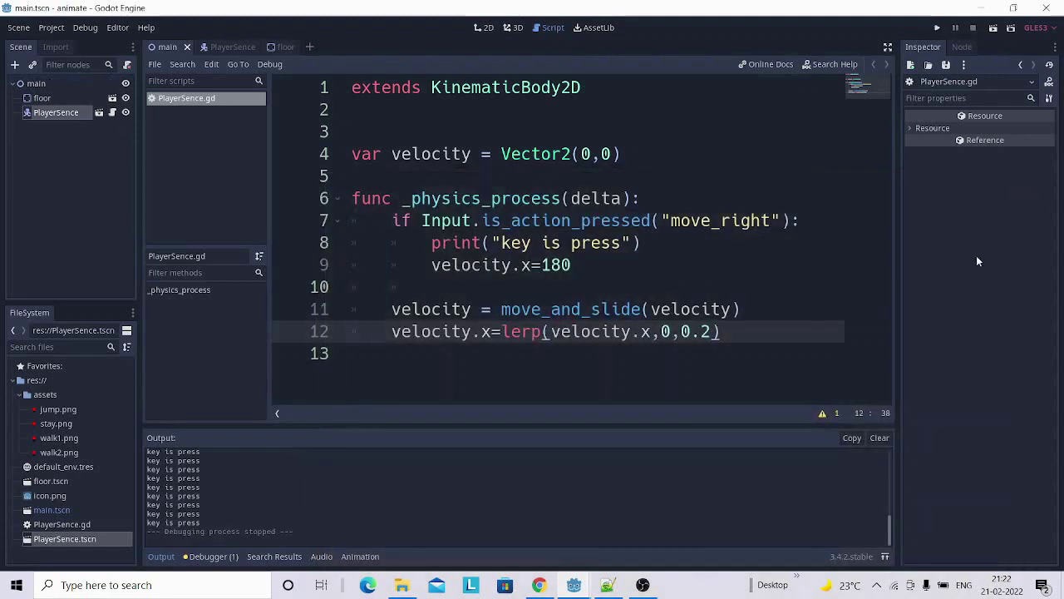
drag(720, 331, 391, 287)
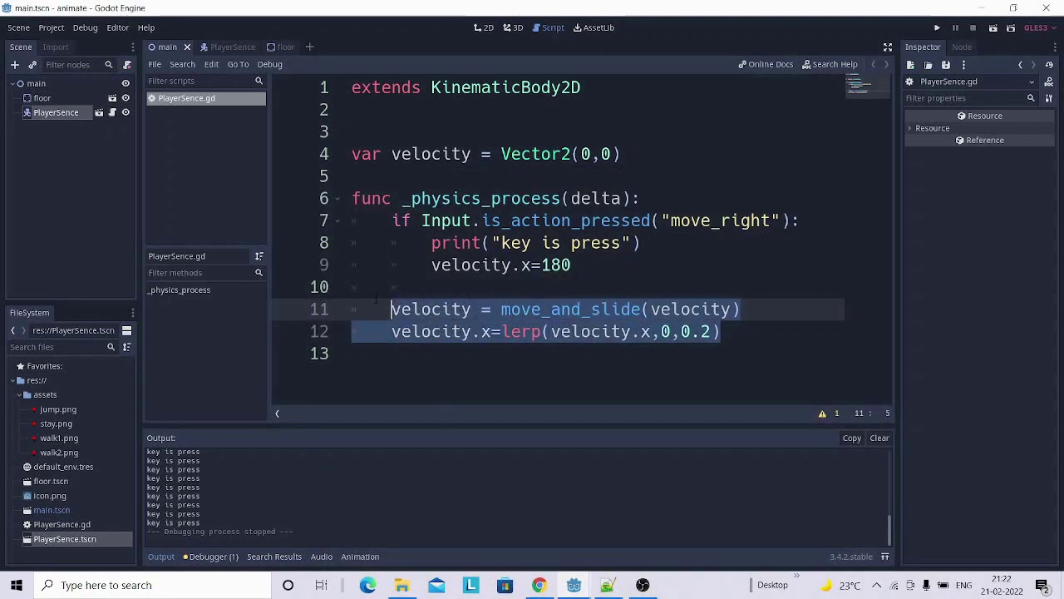
click(591, 264)
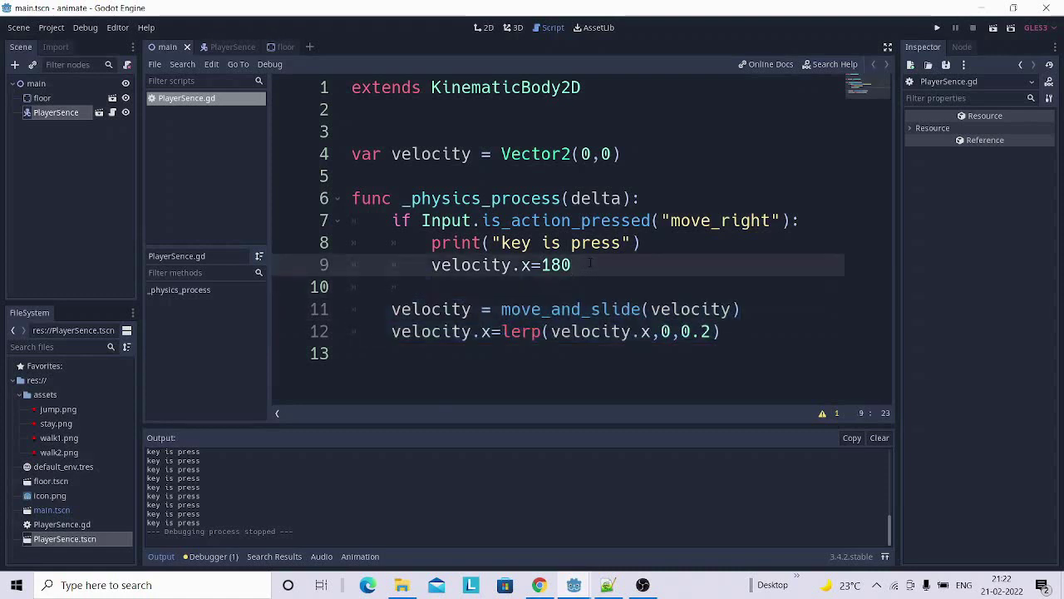
Declare const SPEED=180 and use SPEED instead of the hard-coded 180 for moving right.
key(BackSpace)
key(BackSpace)
key(BackSpace)
click(502, 130)
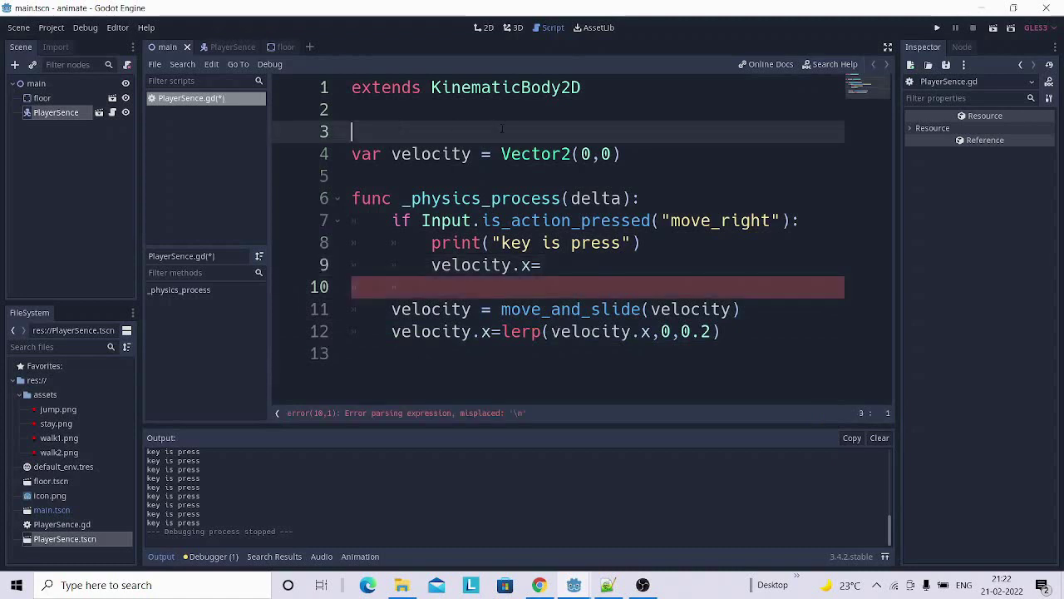
key(BackSpace)
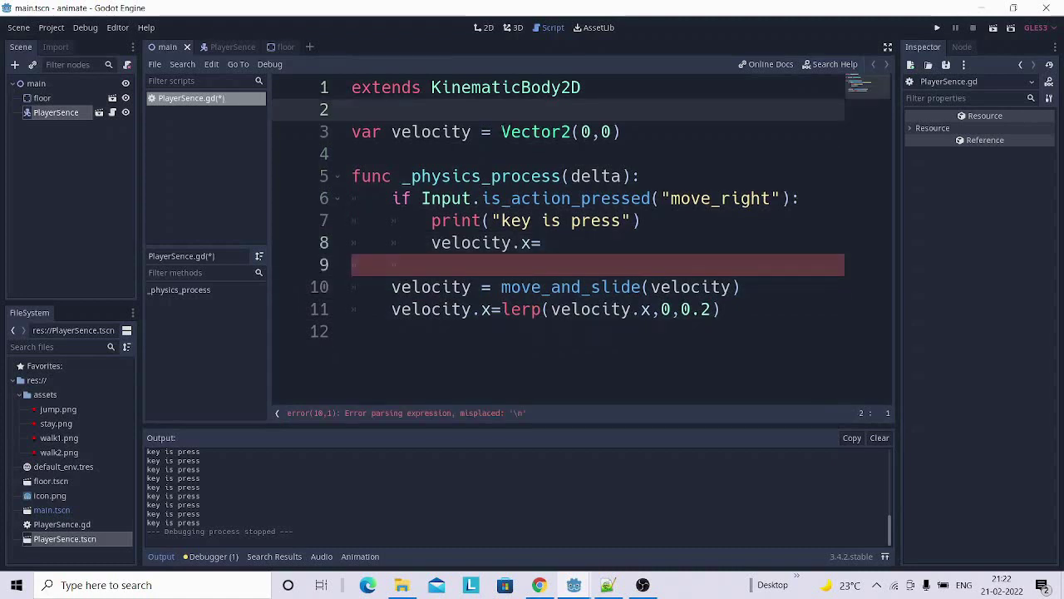
text(const)
text(t)
key(BackSpace)
text(SP)
text(EED)
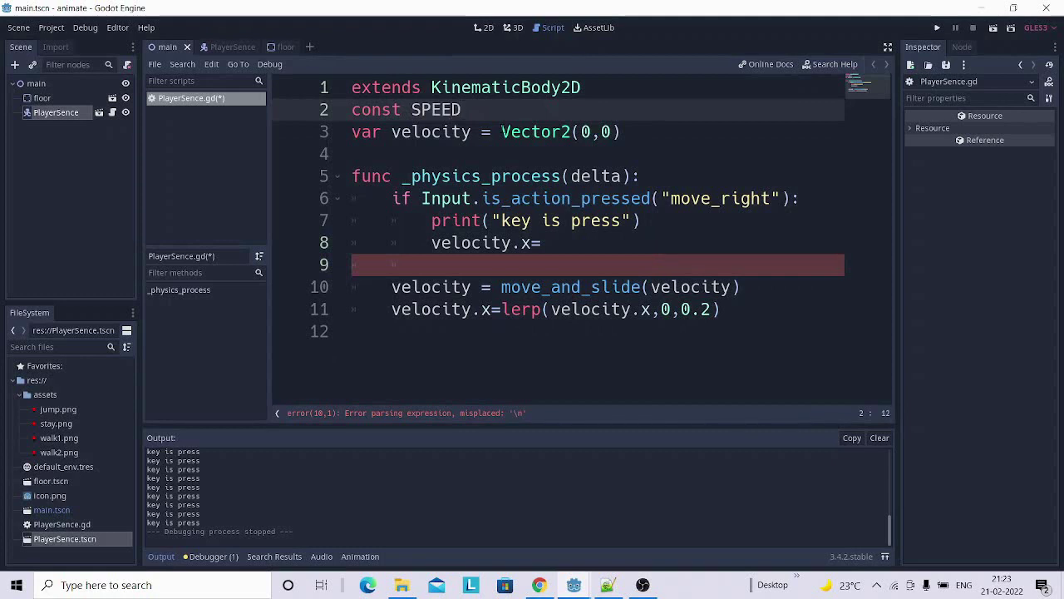
text(=)
text(180)
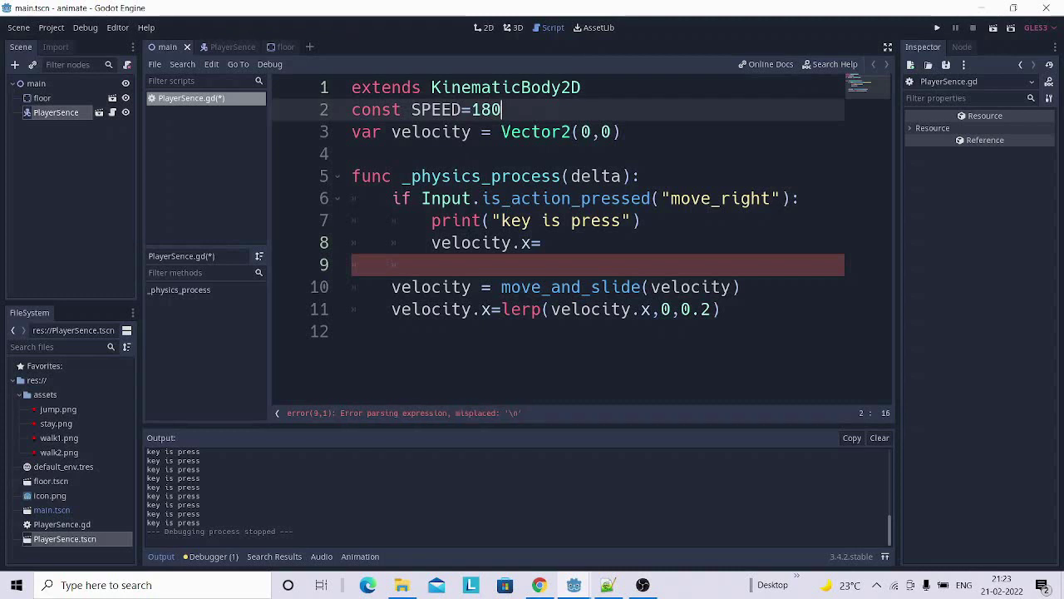
click(553, 242)
text(S)
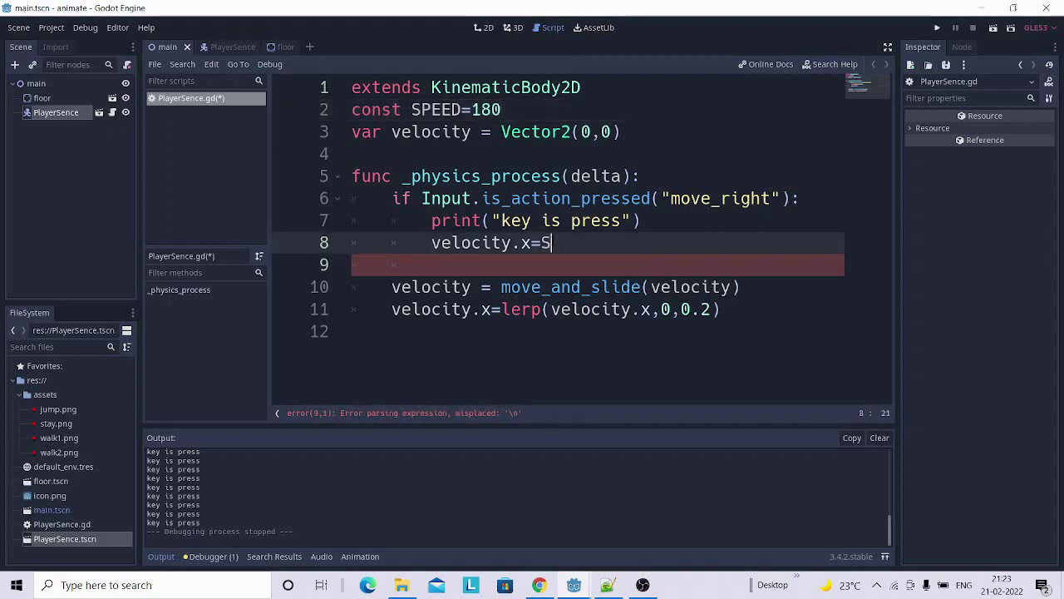
key(Return)
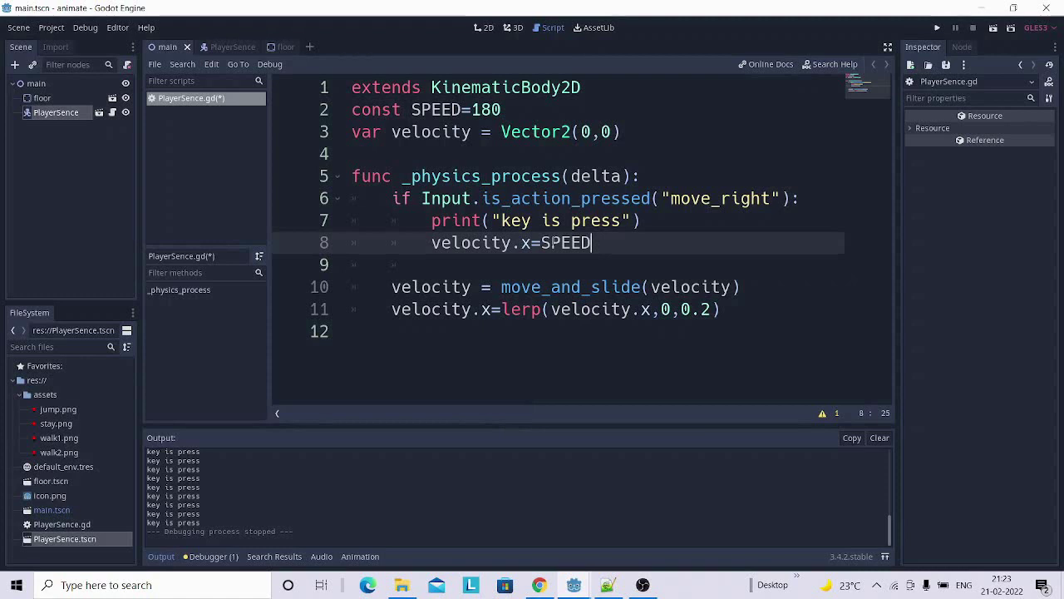
Add an elif Input.is_action_pressed("move_left"): line after the move_right branch.
key(Return)
key(BackSpace)
text(e)
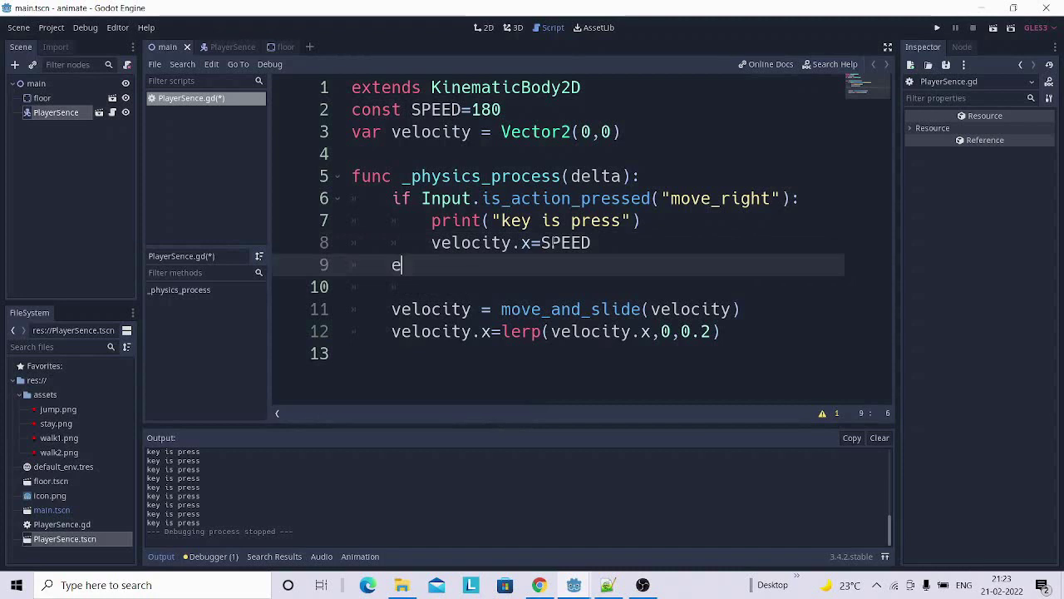
text(lif )
text(I)
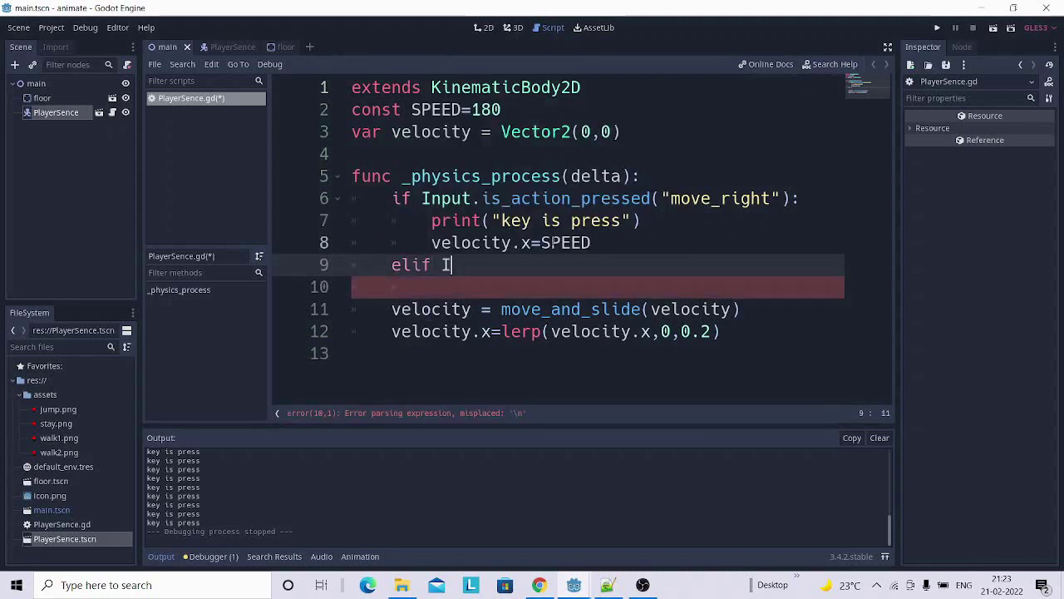
text(n)
key(Return)
text(.is)
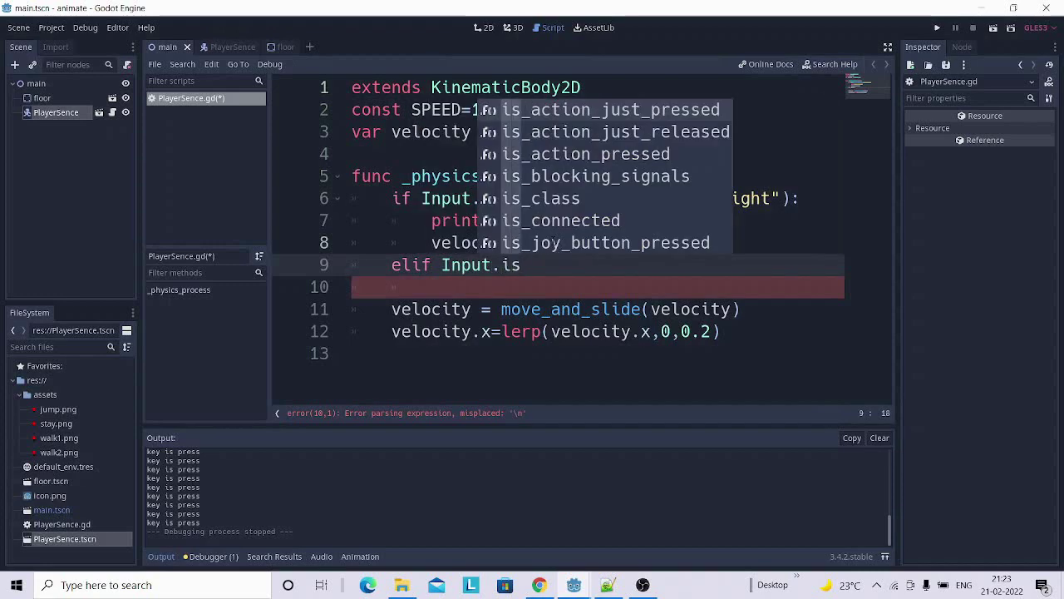
key(Down)
key(Down)
key(Return)
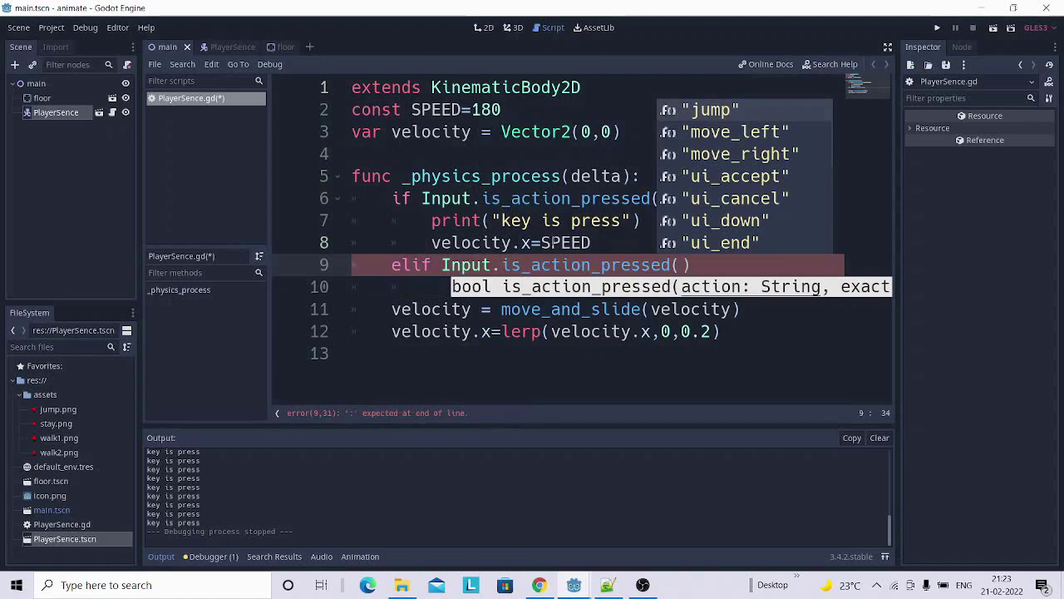
key(Down)
key(Down)
key(Up)
key(Return)
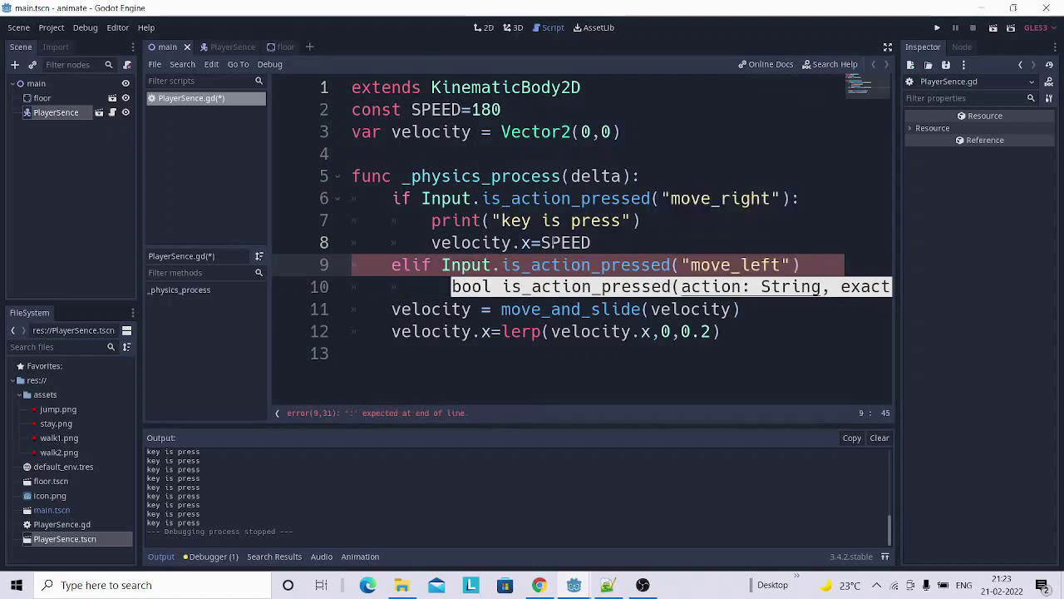
key(End)
text(:)
Inside the move_left branch, set velocity.x=-SPEED.
key(Return)
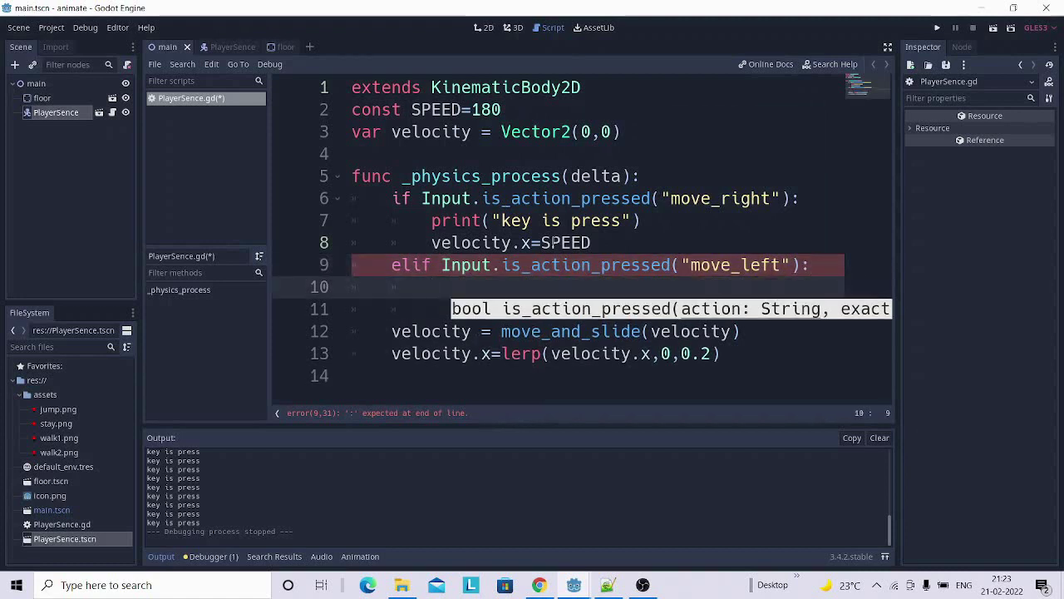
text(ve)
key(Return)
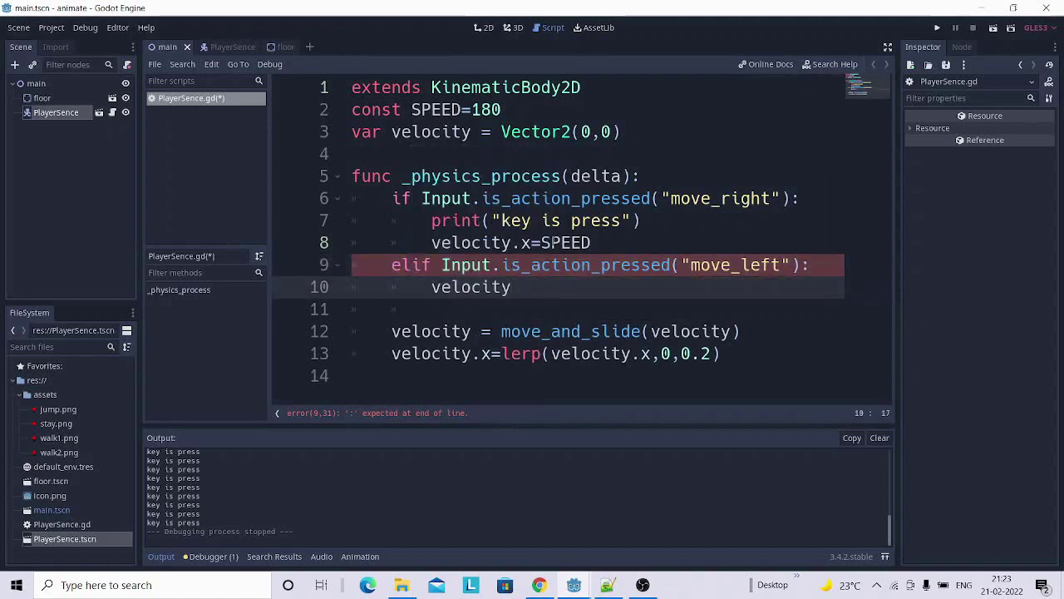
text(.)
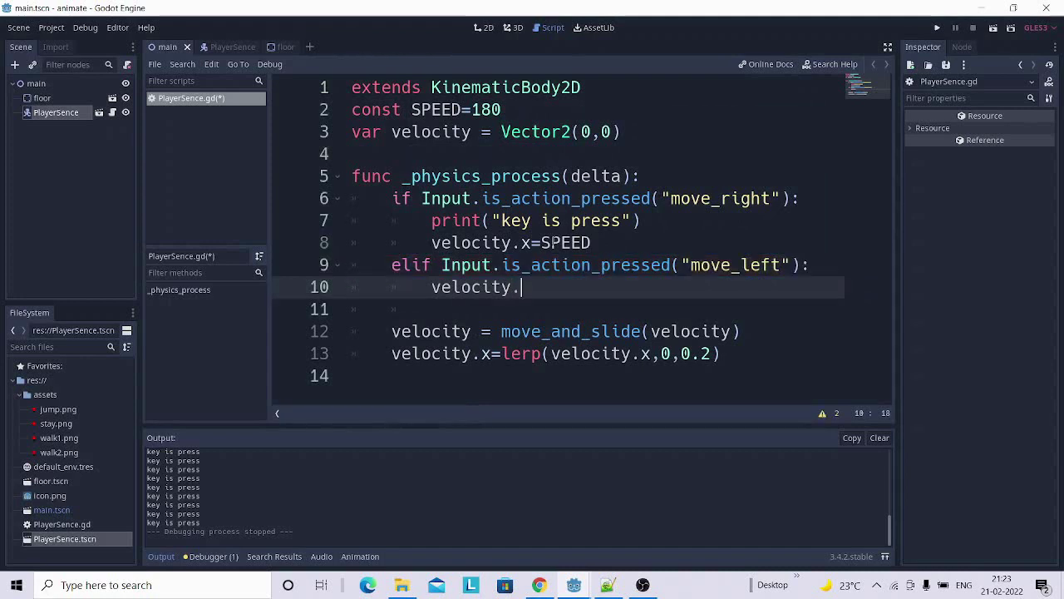
text(x=)
text(-S)
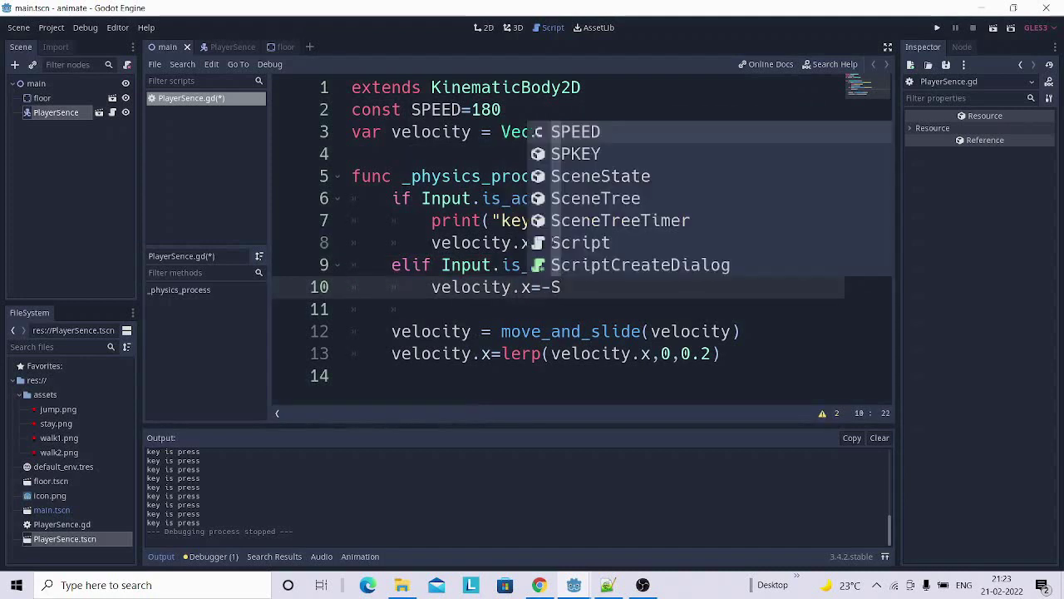
key(Return)
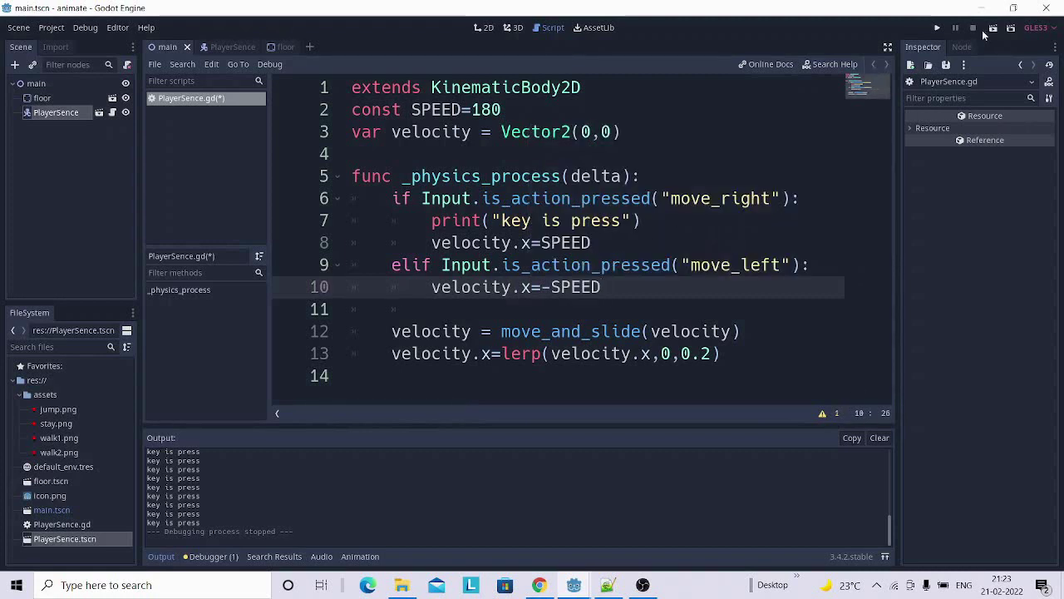
Run the game and press Right and Left to walk the red player both ways.
click(938, 30)
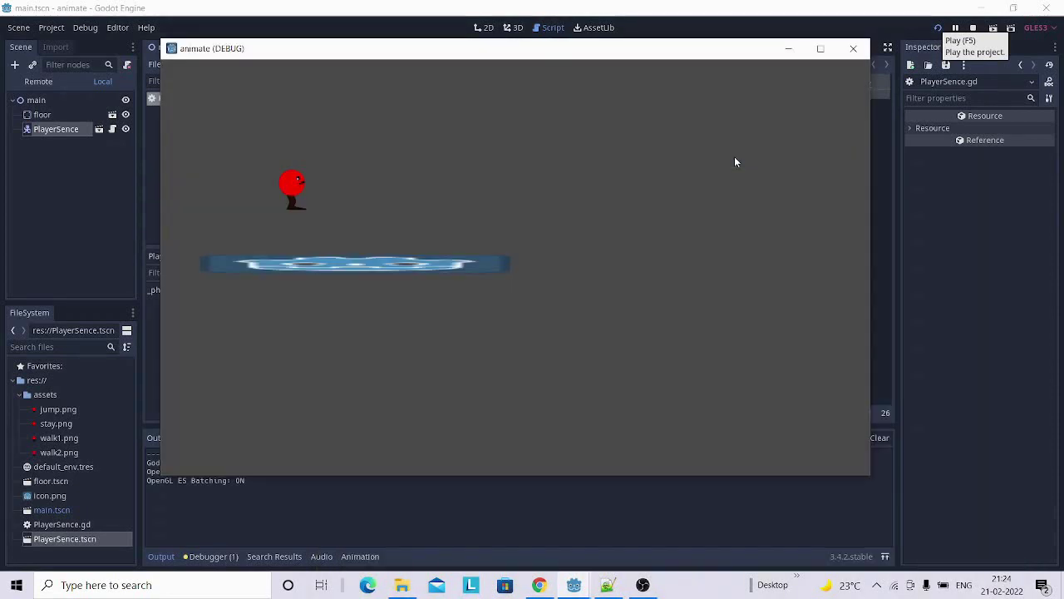
key(Right)
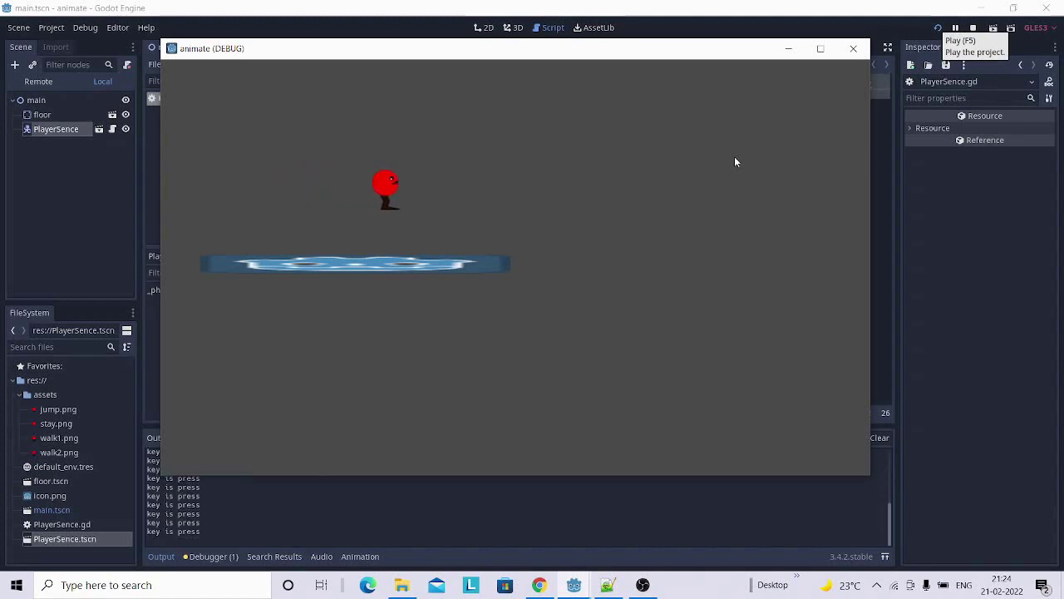
key(Left)
key(Right)
key(Right)
key(Left)
Stop the game and delete the print("key is press") line with its leftover blank line.
click(853, 49)
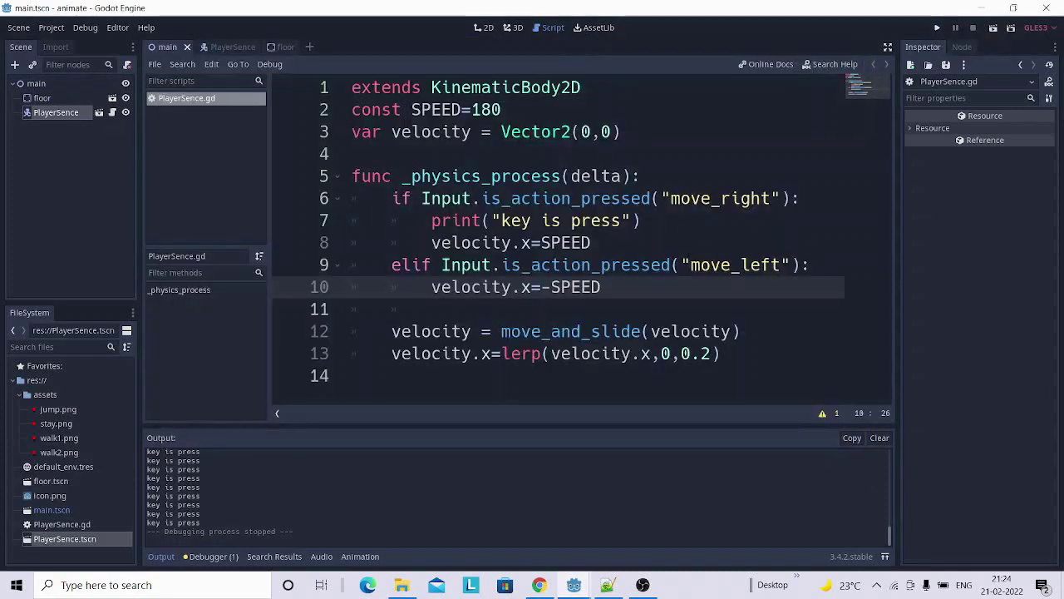
drag(640, 220, 430, 220)
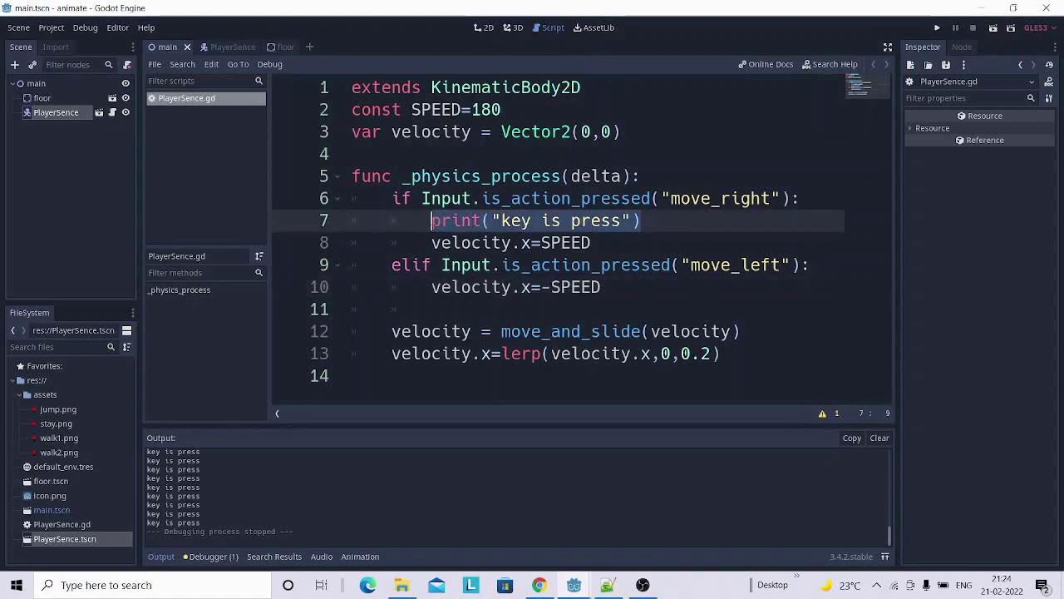
key(BackSpace)
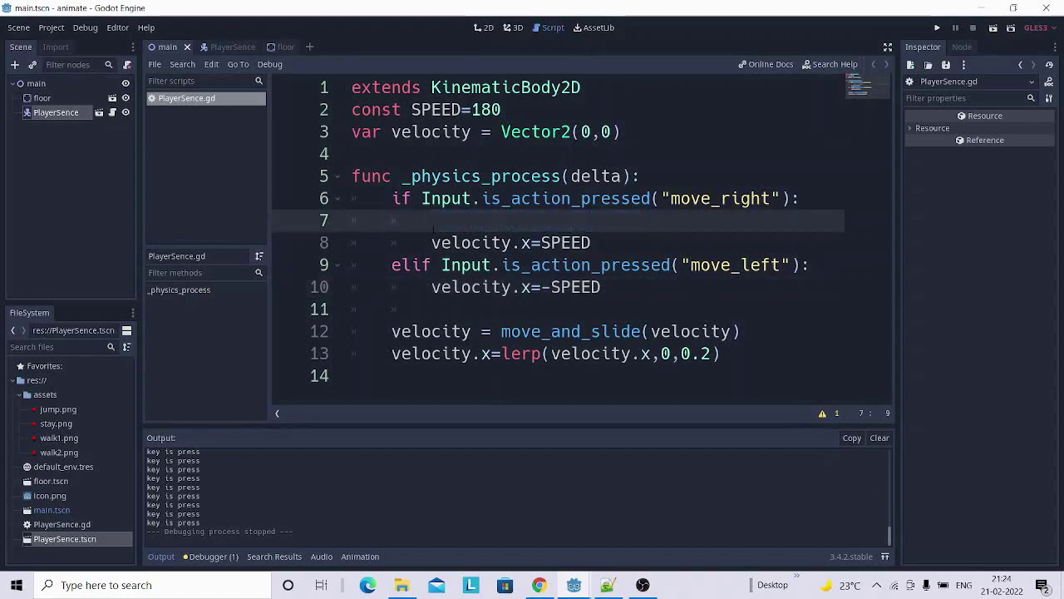
click(431, 242)
key(BackSpace)
key(BackSpace)
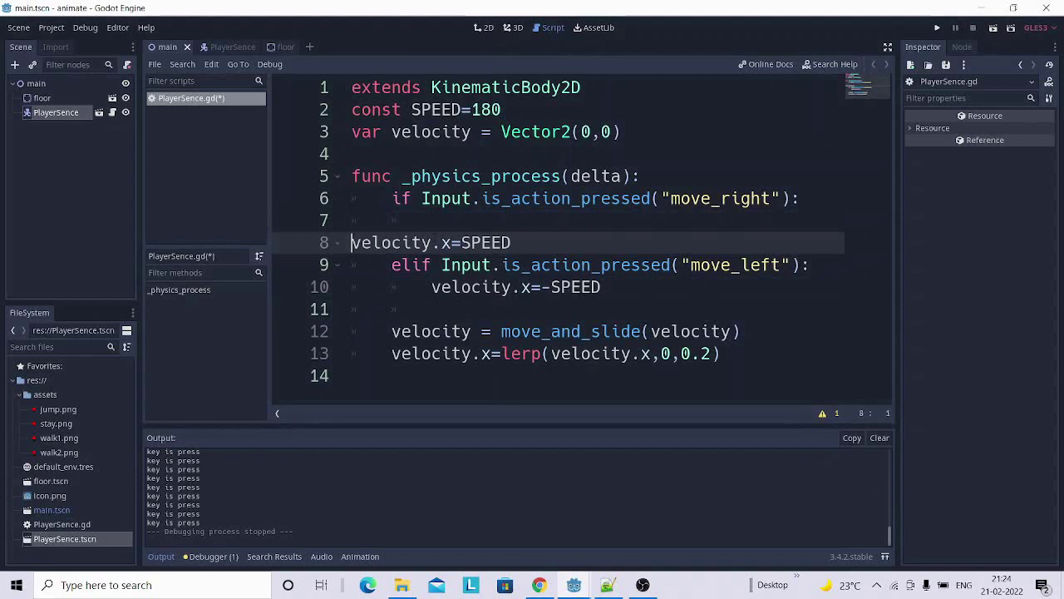
key(BackSpace)
Add $AnimatedSprite.play("walk") under velocity.x=SPEED and run the game.
click(611, 220)
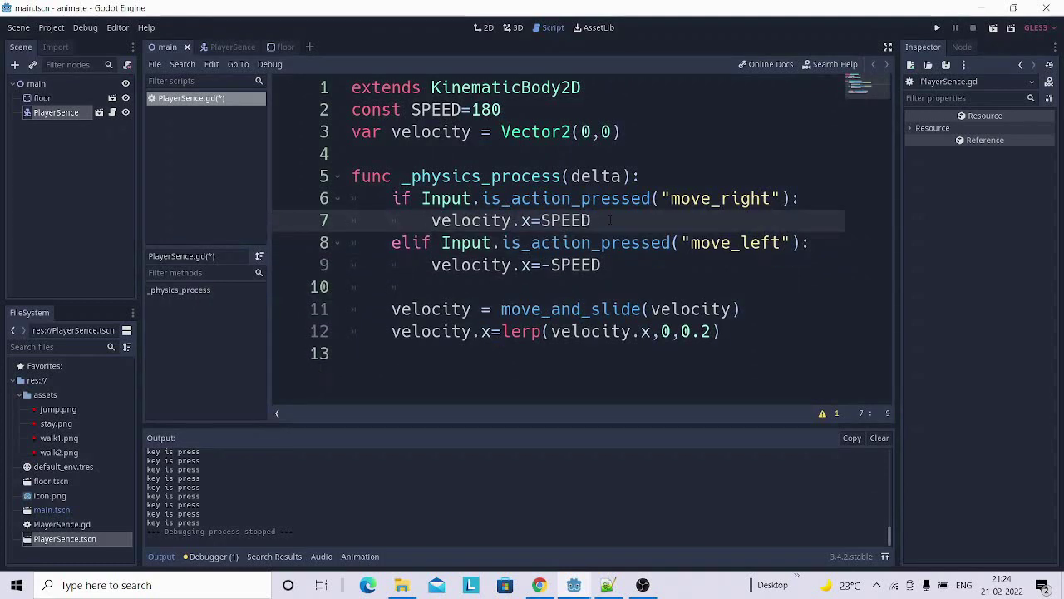
key(Return)
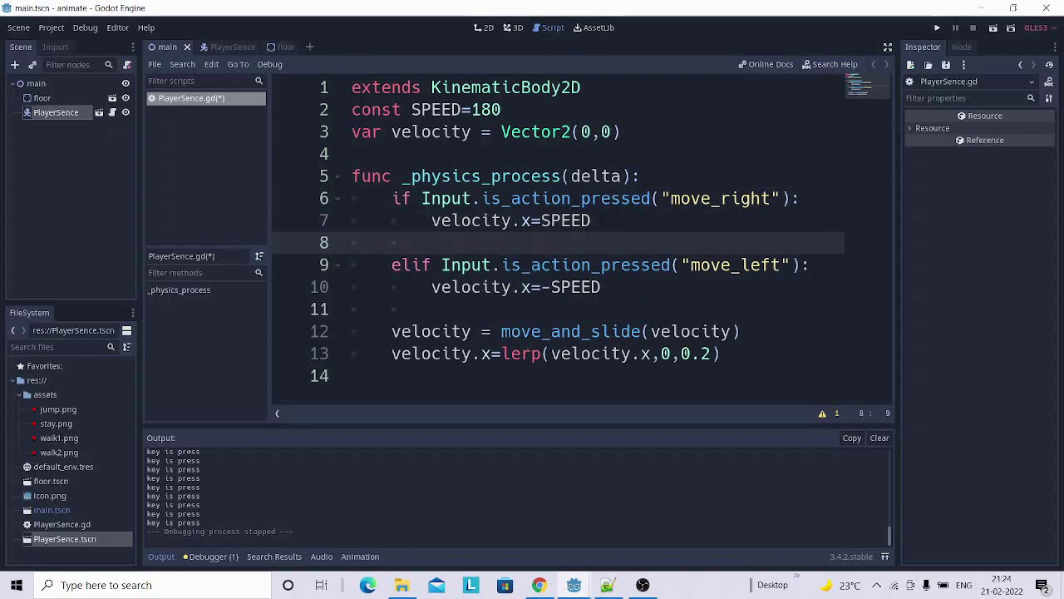
text($)
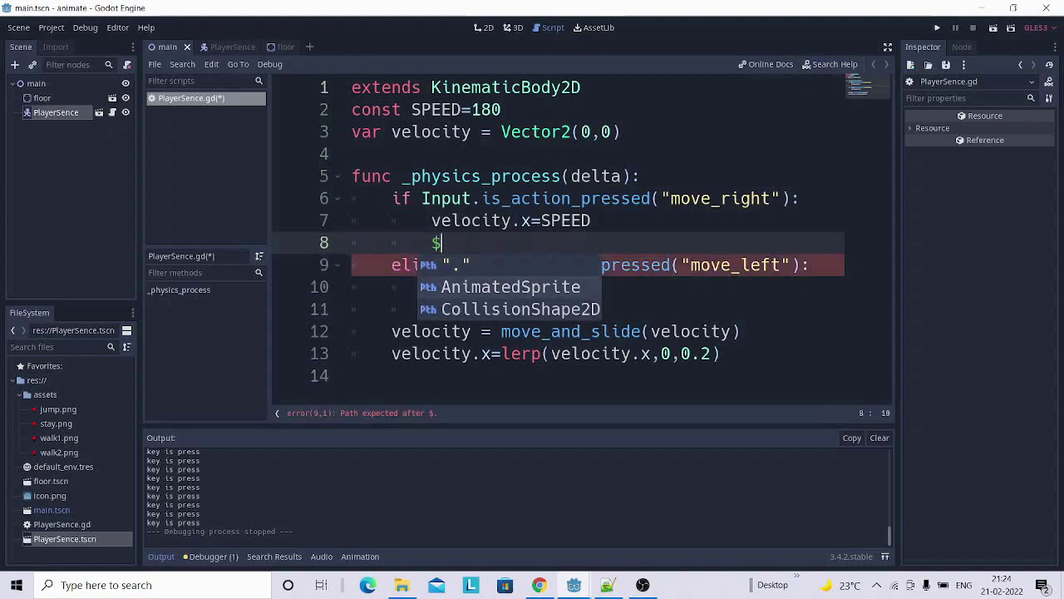
key(Return)
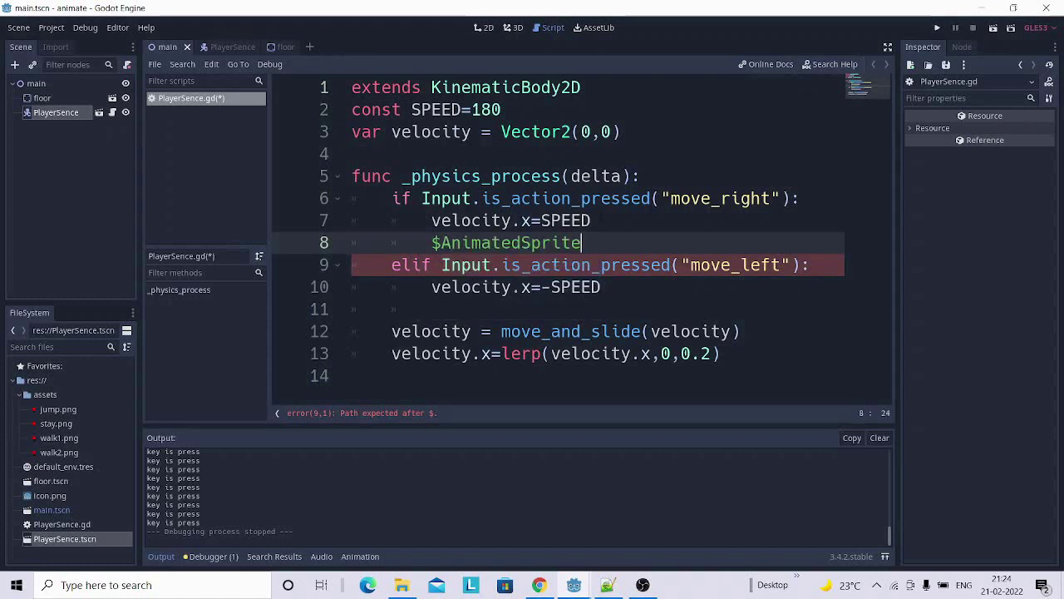
text(.)
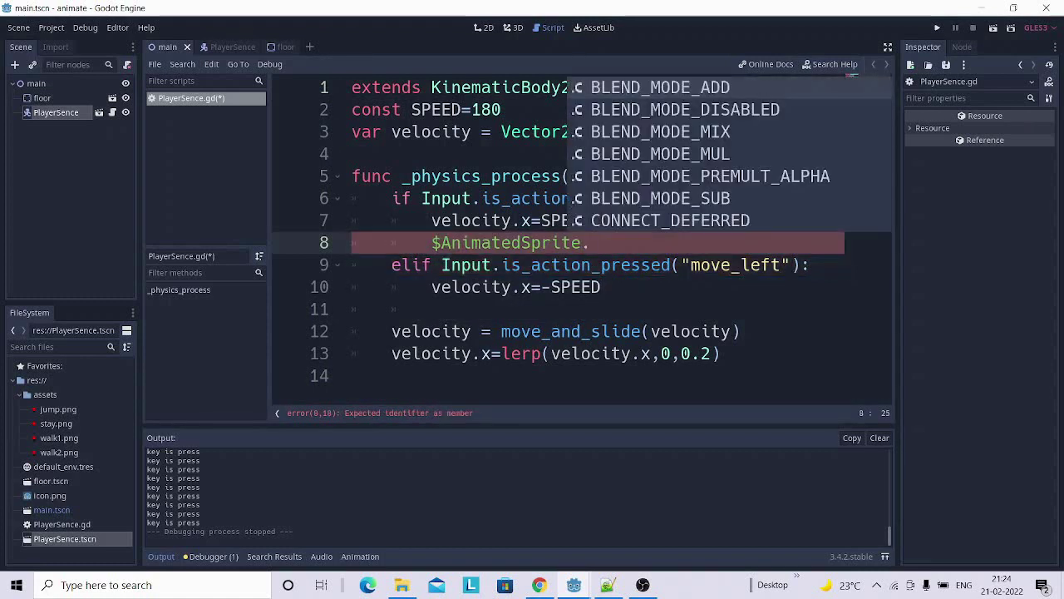
text(pl)
key(Return)
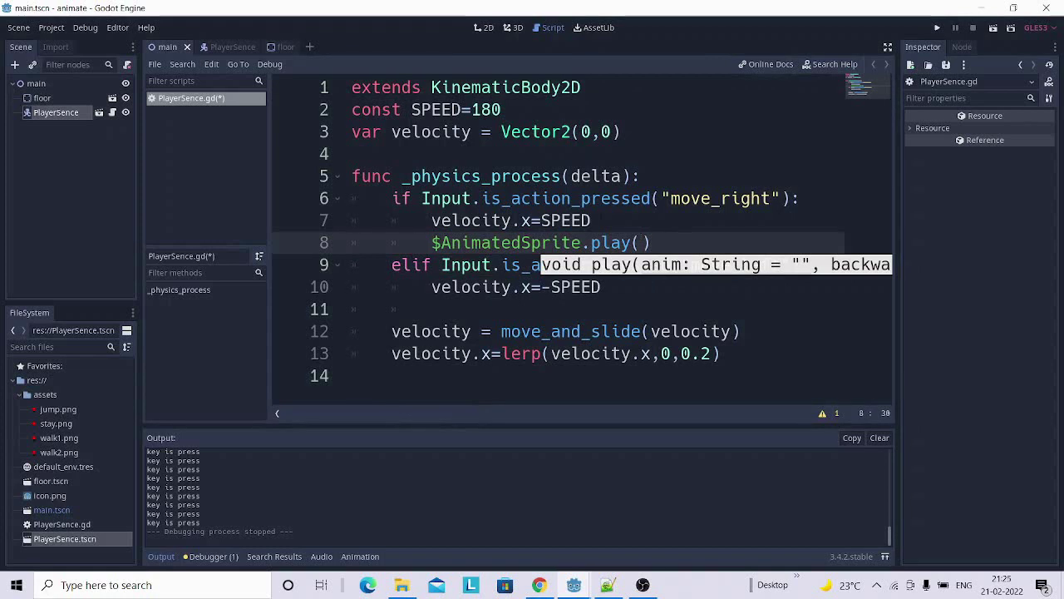
text(")
text(wa)
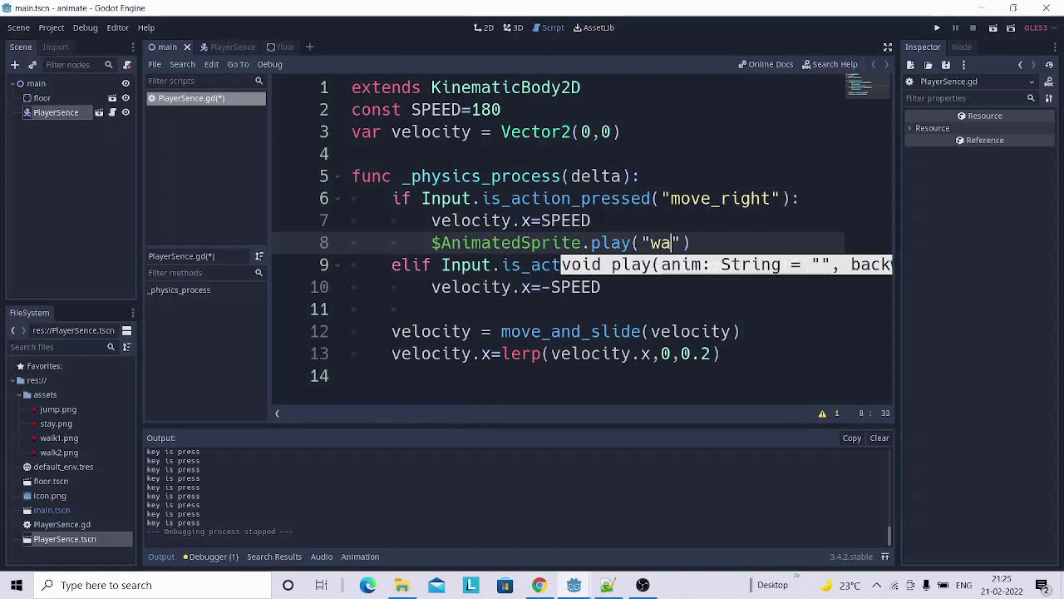
text(lk)
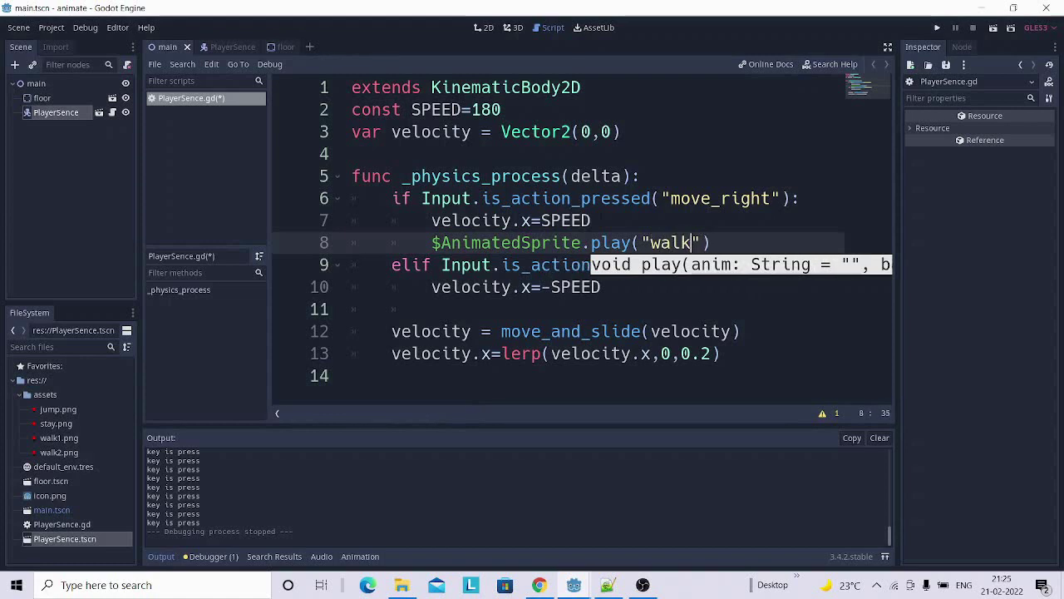
click(736, 243)
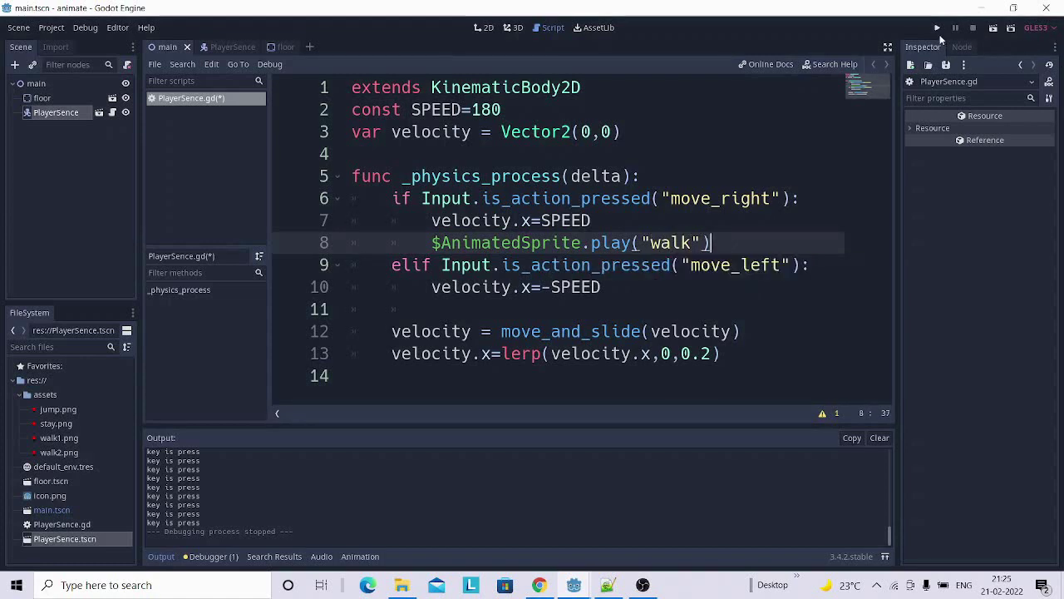
click(938, 26)
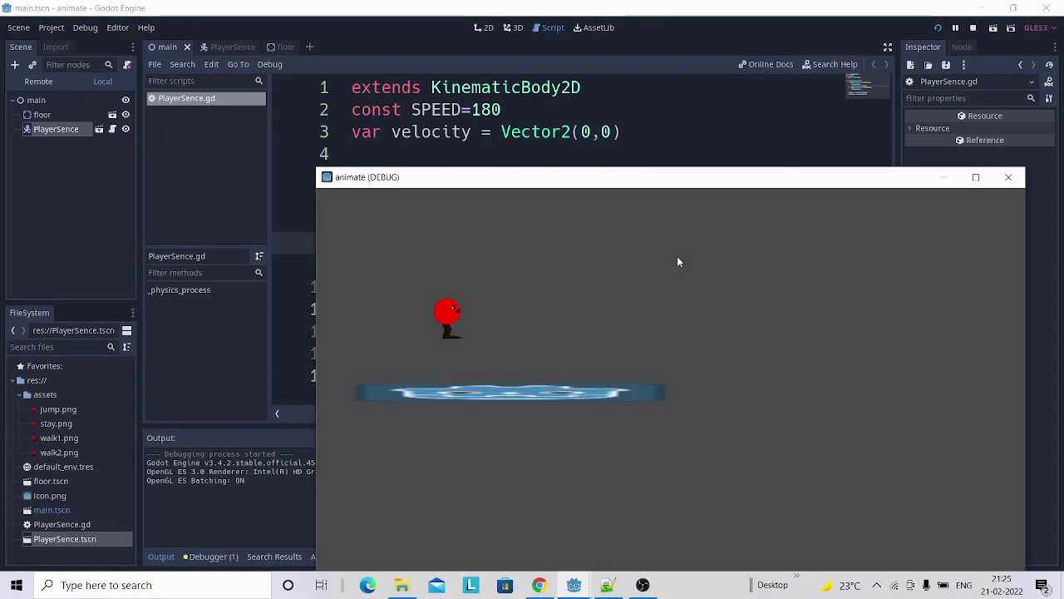
key(Right)
key(Right)
click(1008, 177)
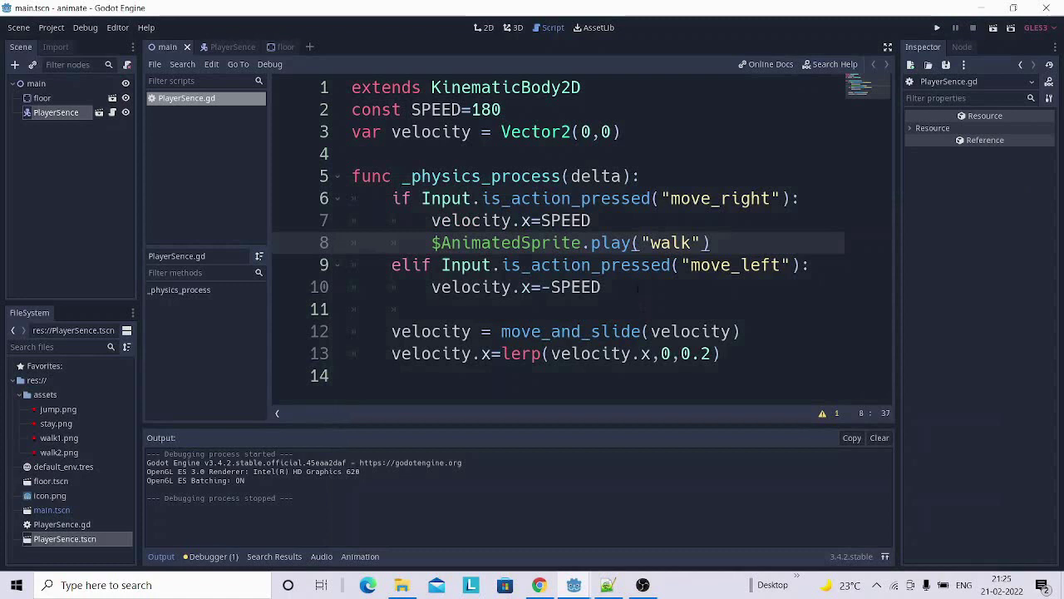
Add an else: branch after the move_left branch.
click(637, 288)
key(Return)
key(BackSpace)
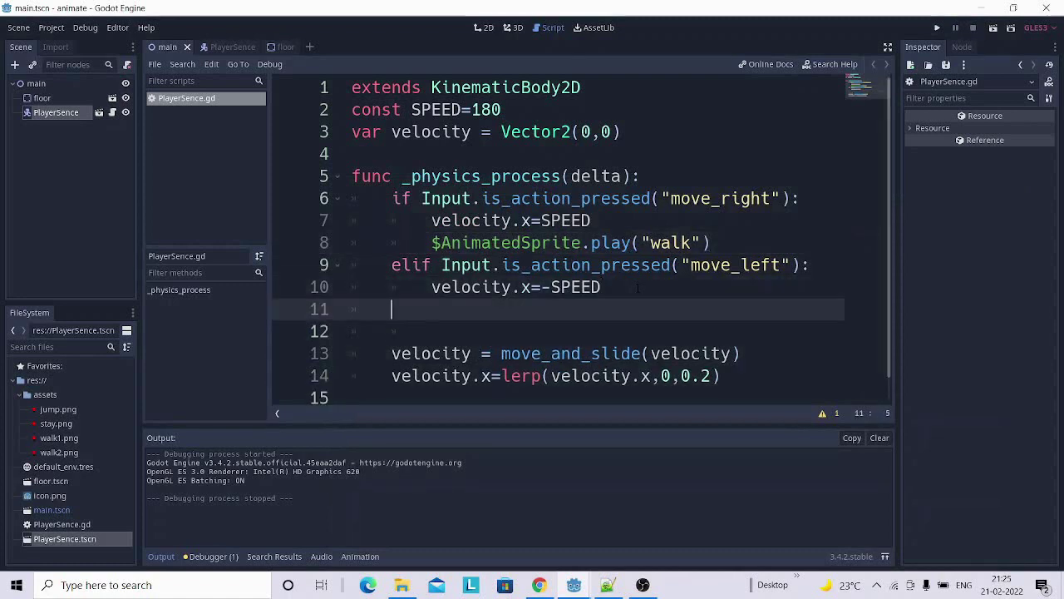
text(el)
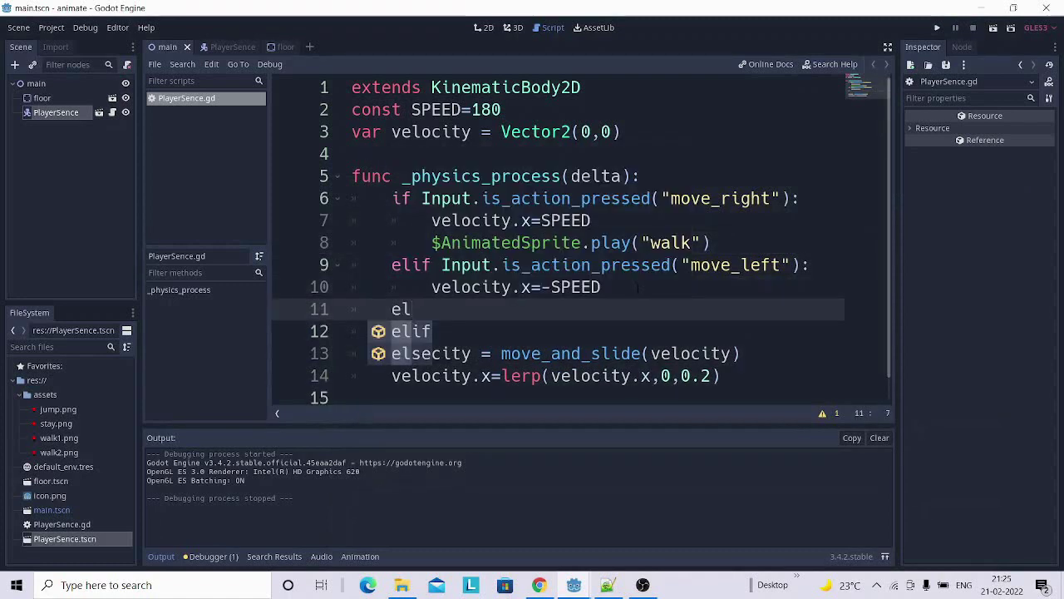
key(Down)
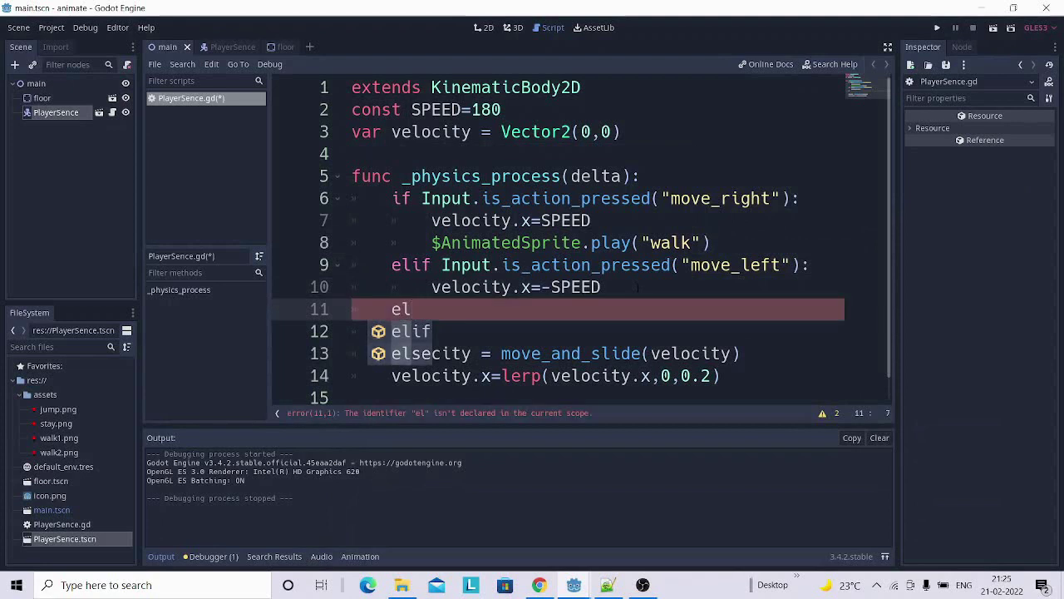
key(Return)
text(:)
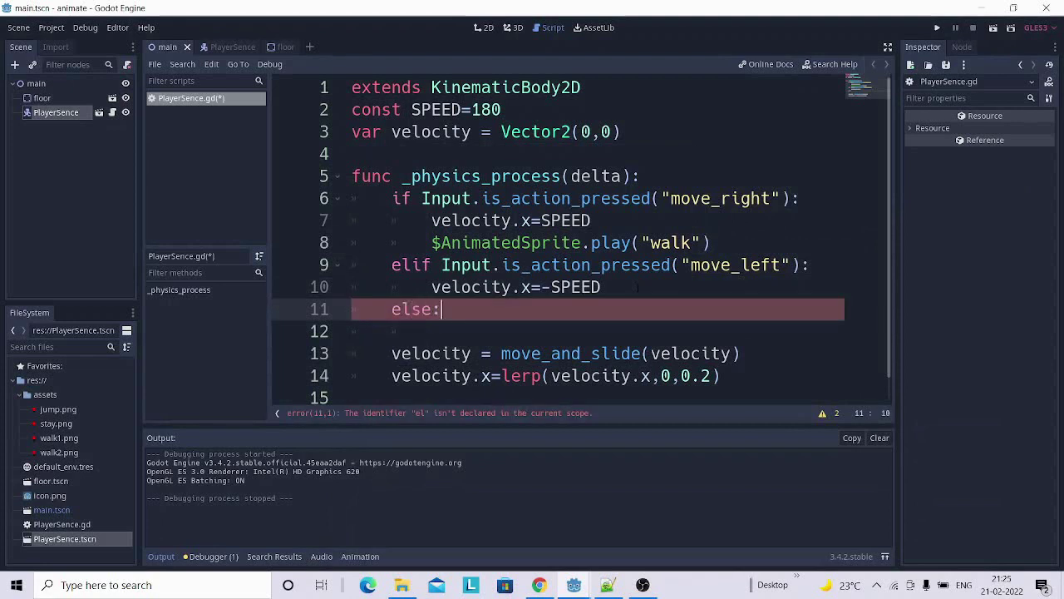
key(Return)
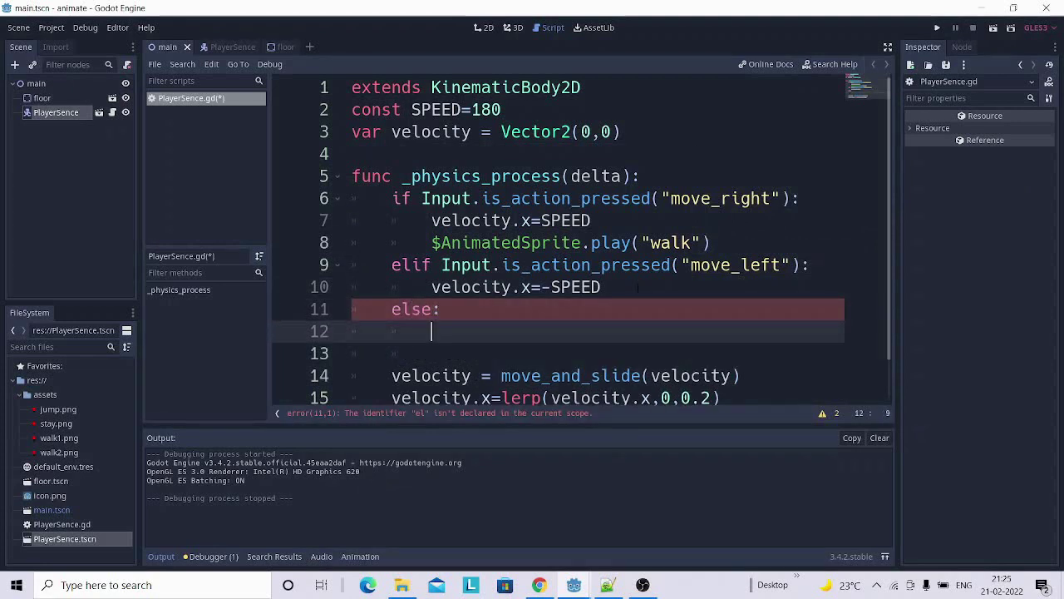
Inside the else branch, call $AnimatedSprite.play("stay").
text($)
key(Down)
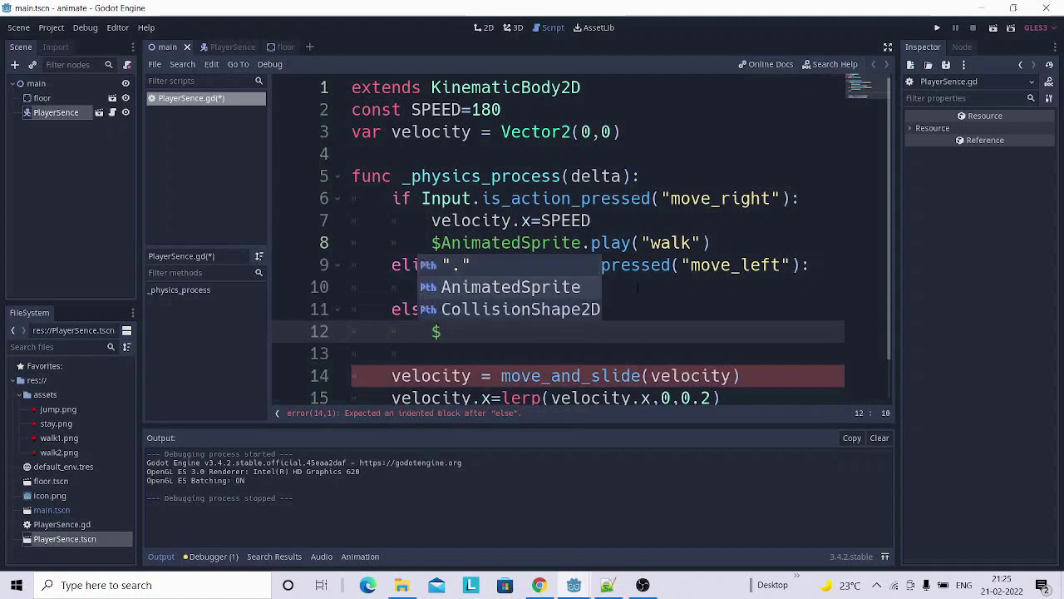
key(Return)
text(.p)
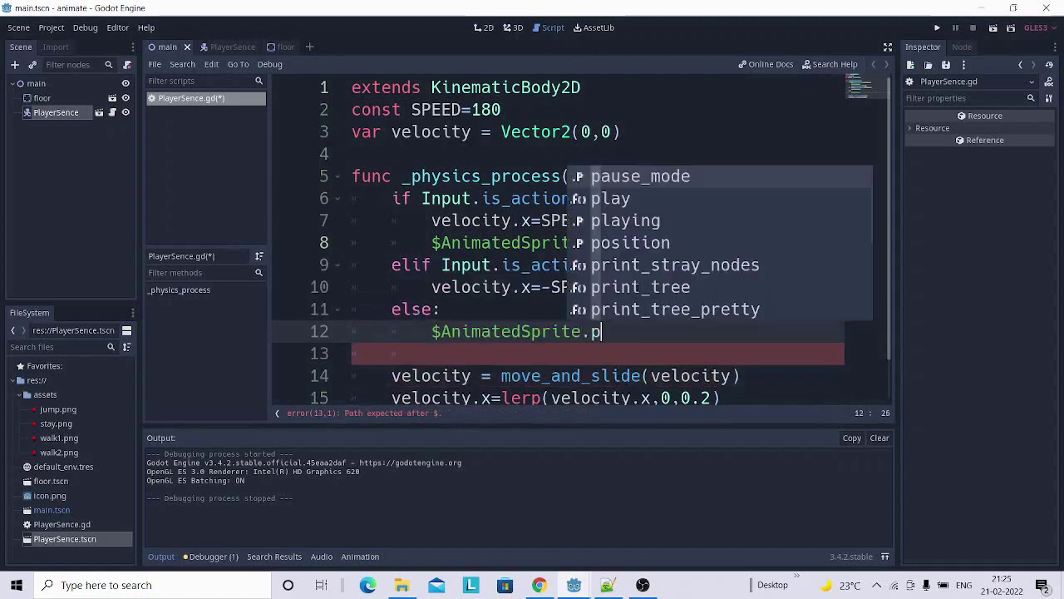
key(Down)
key(Return)
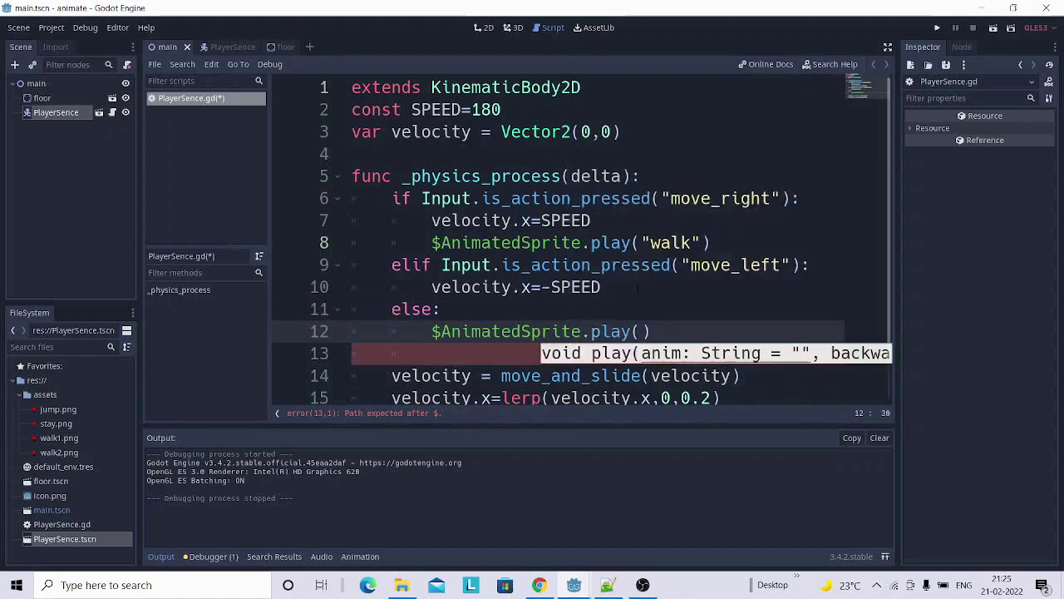
text("s)
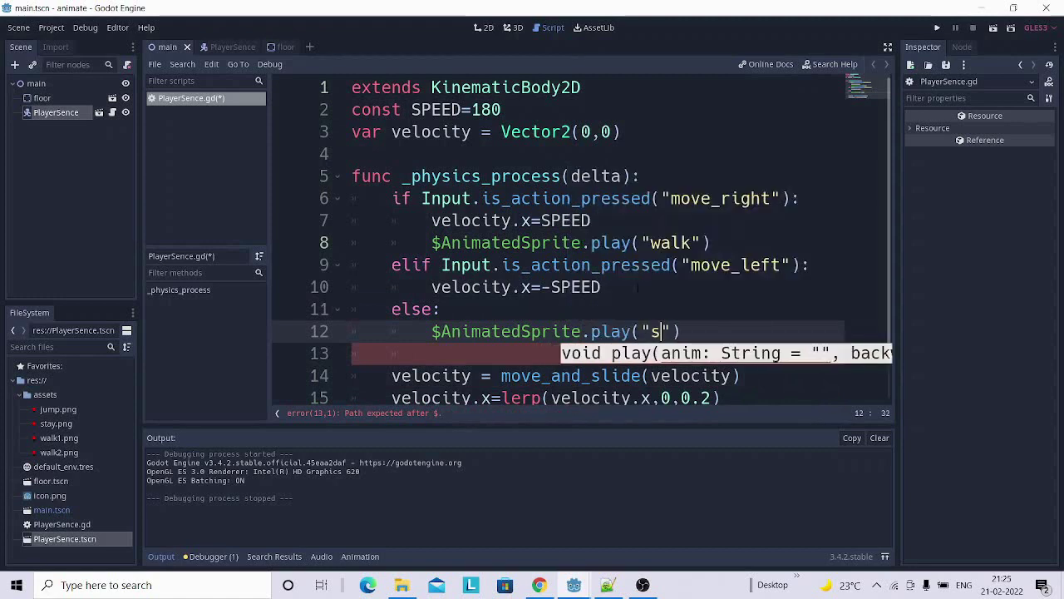
text(tay)
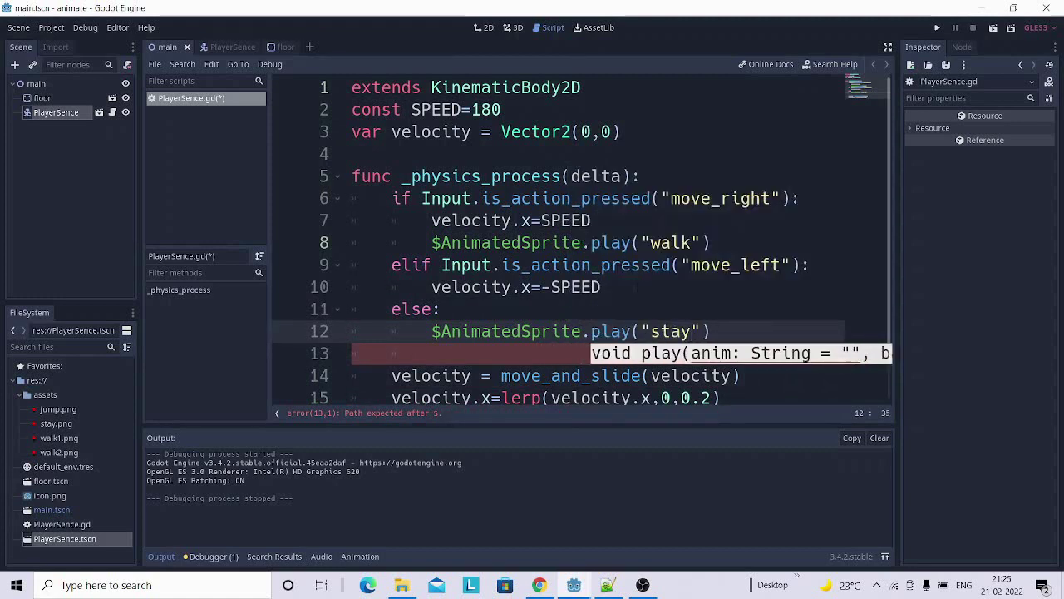
click(772, 330)
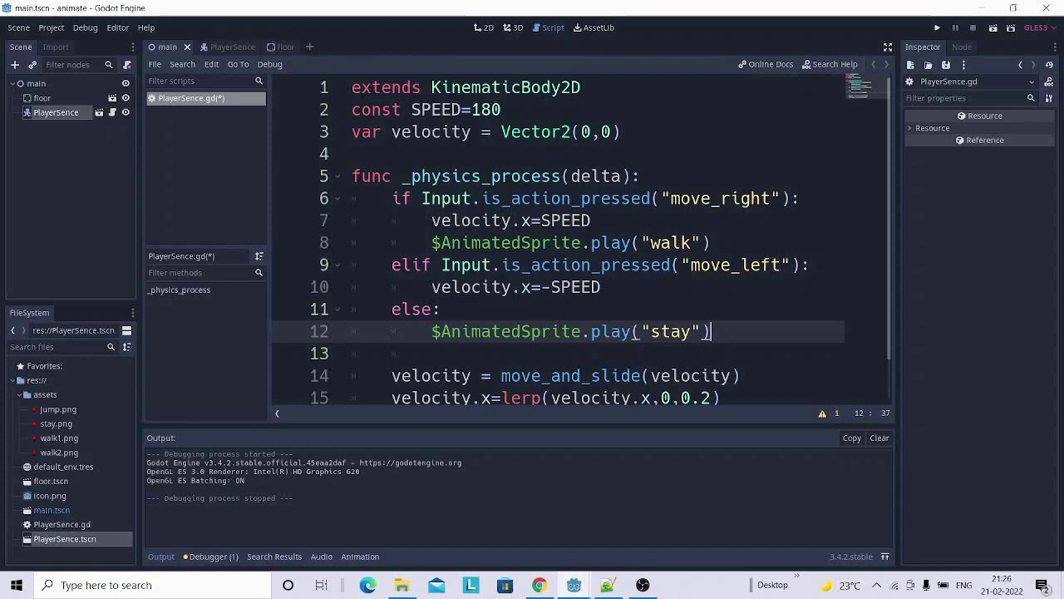
click(823, 265)
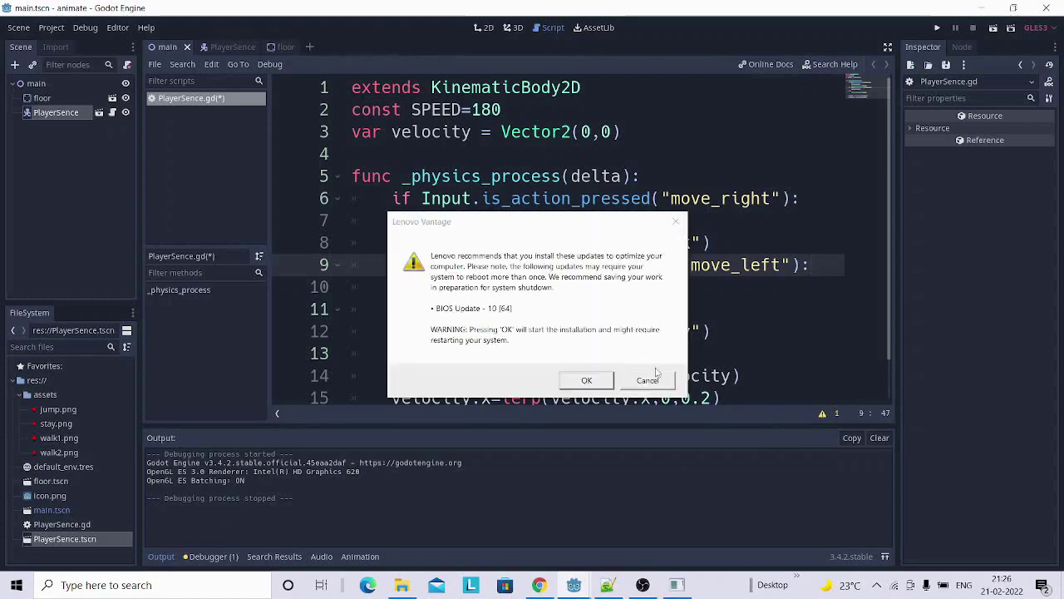
Dismiss the update notice, run the game, walk the player right and left, then close it.
click(650, 380)
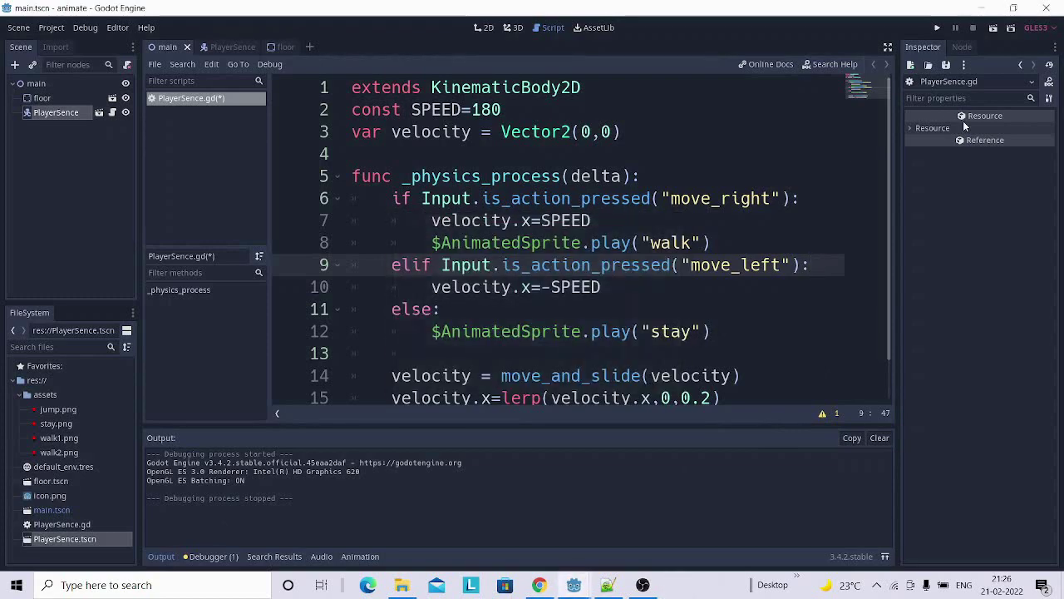
click(940, 29)
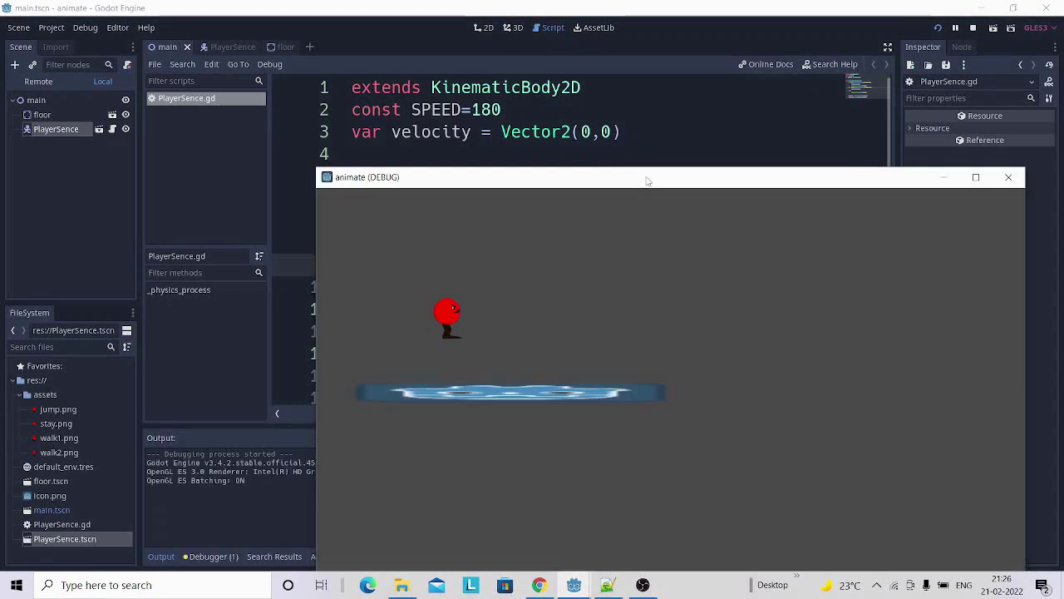
drag(647, 180, 532, 31)
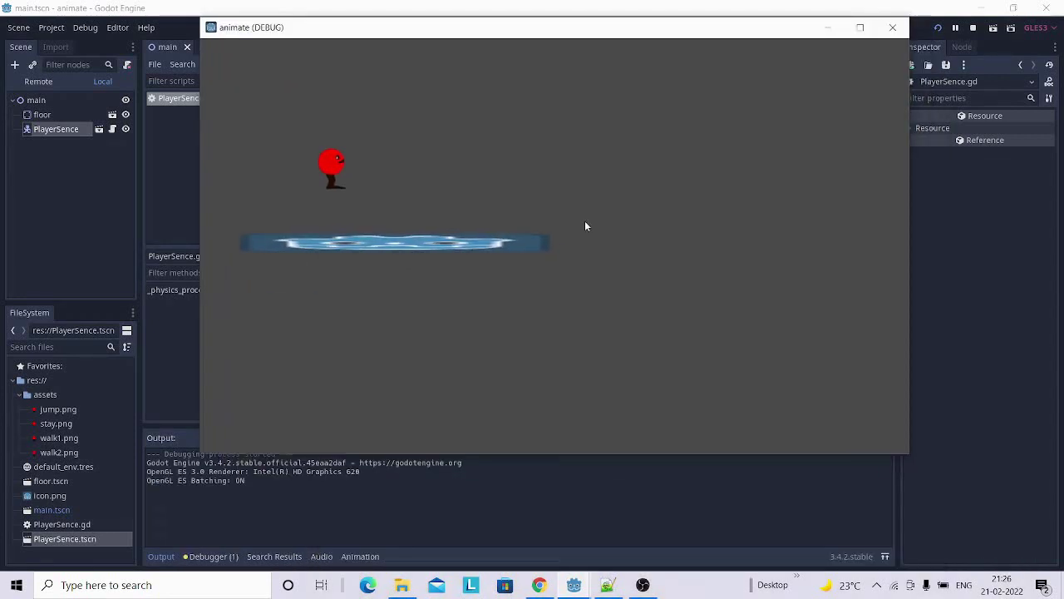
key(Right)
key(Left)
key(Right)
click(893, 29)
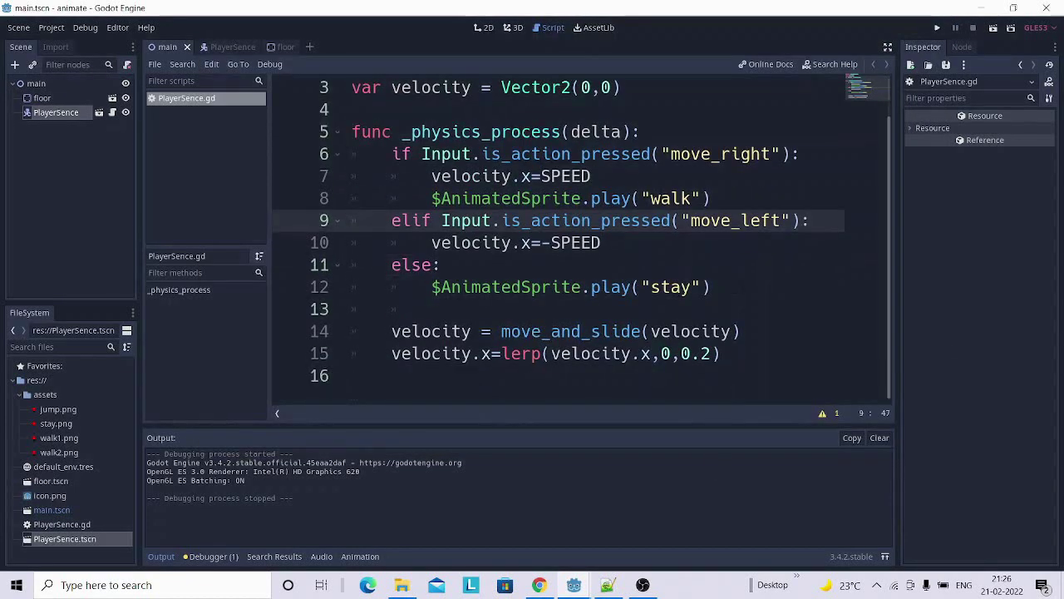
Copy the play("walk") line from line 8 into the move_left branch.
drag(726, 198, 431, 198)
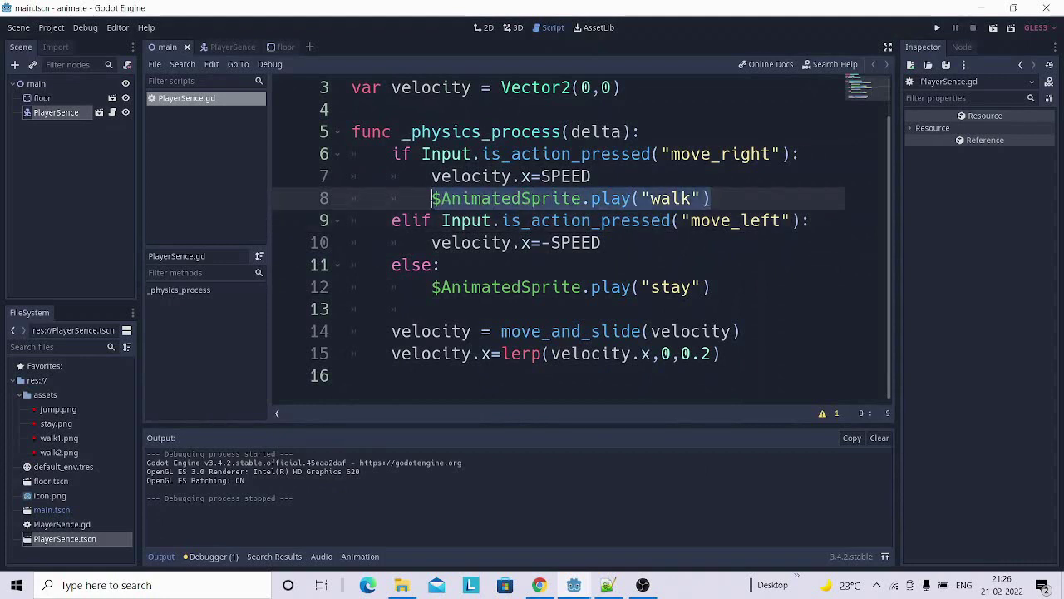
click(636, 242)
key(Return)
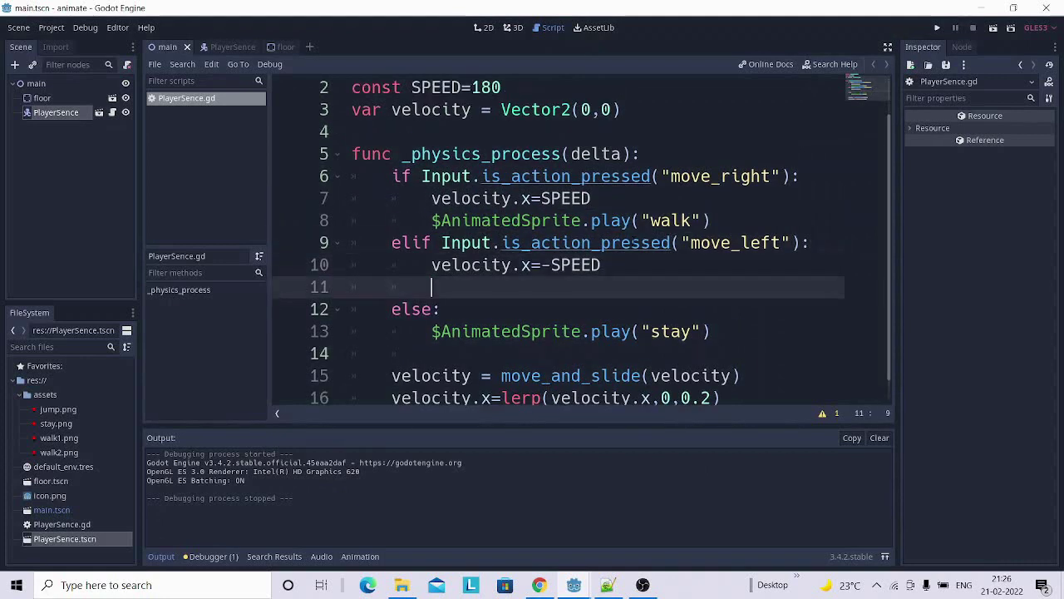
text($AnimatedSprite.play("walk"))
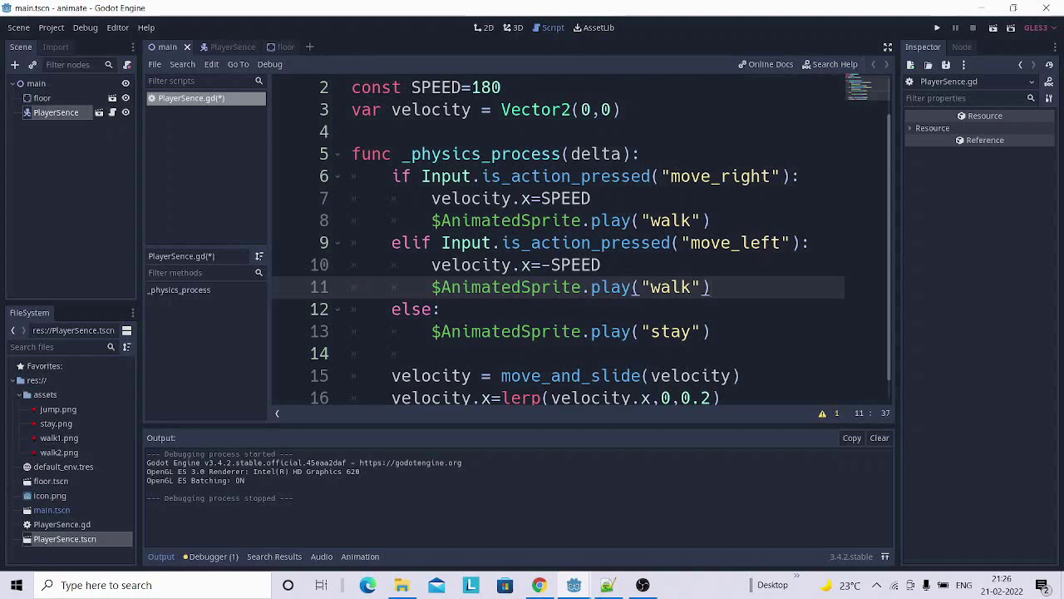
Add $AnimatedSprite.flip_h=false to the move_right branch.
click(712, 220)
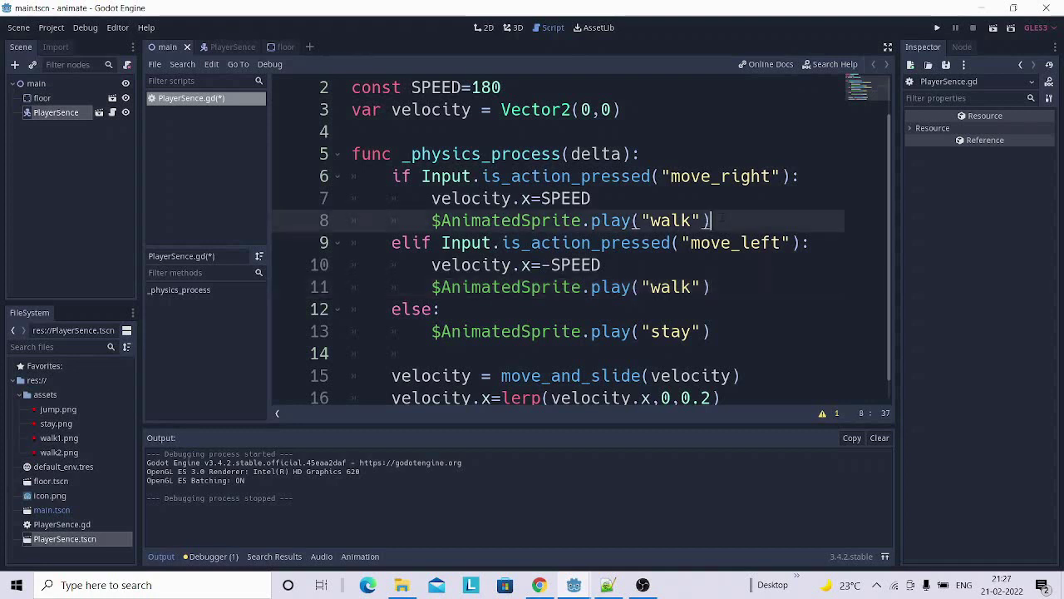
key(Return)
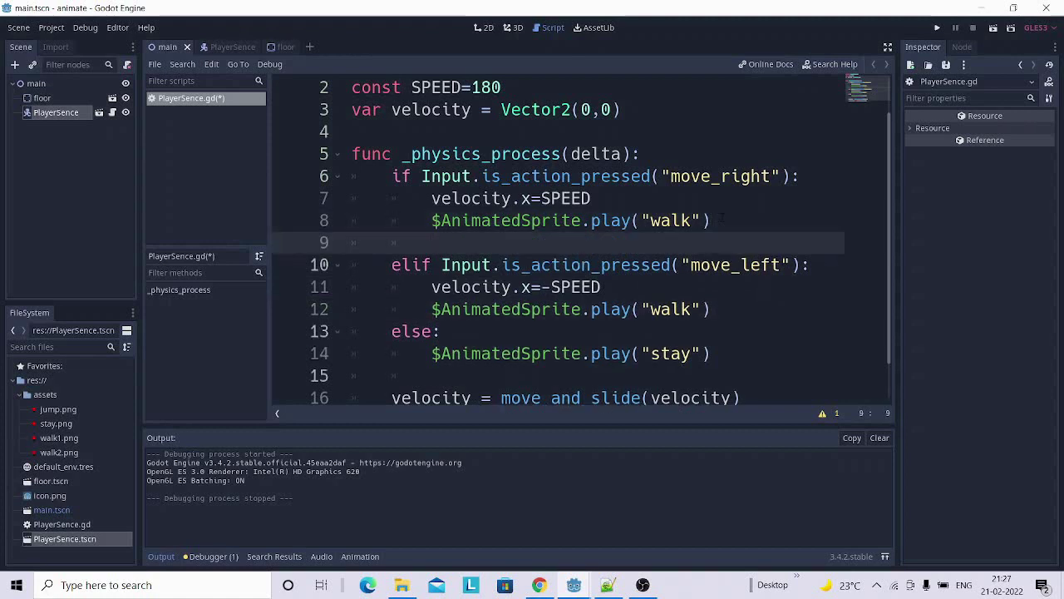
text($)
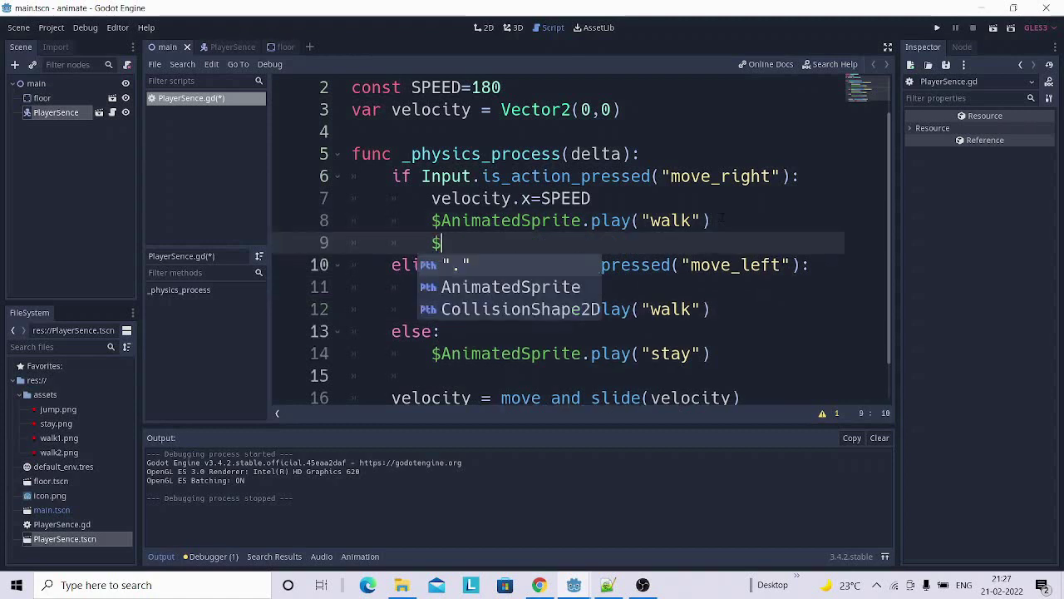
key(Down)
key(Return)
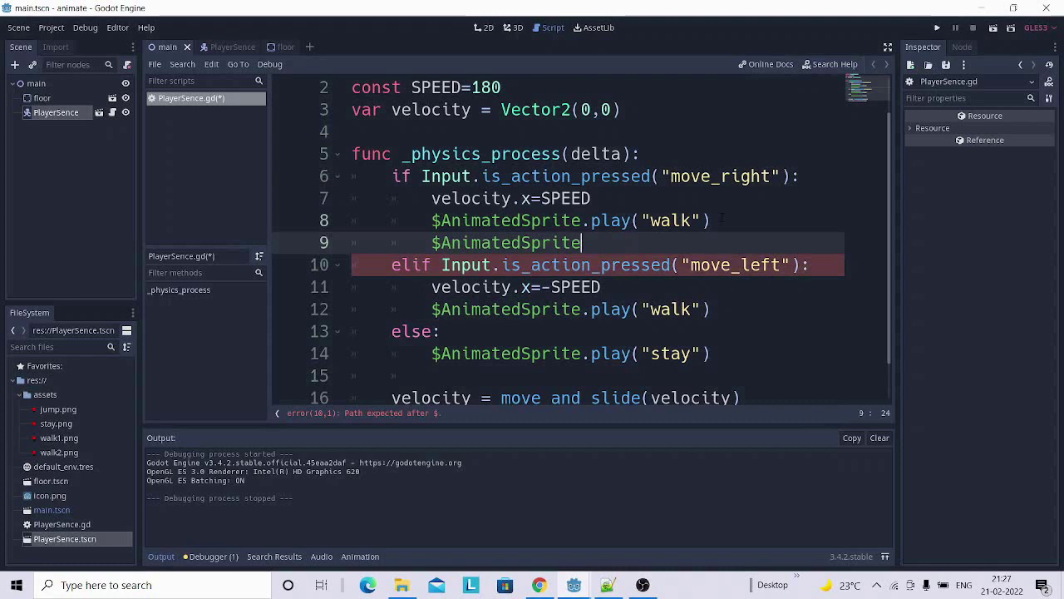
text(.)
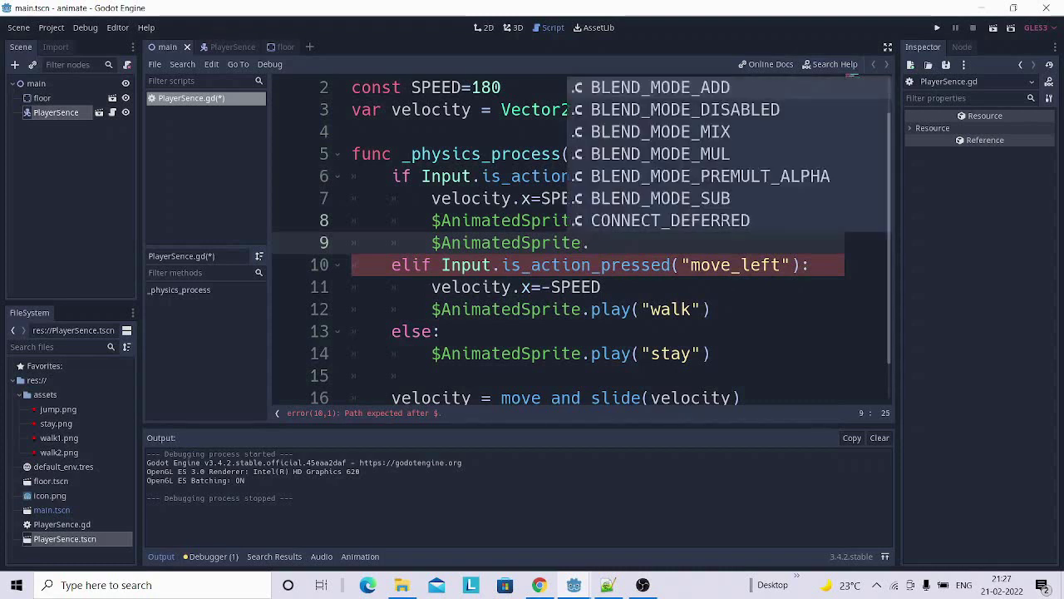
text(fl)
key(Return)
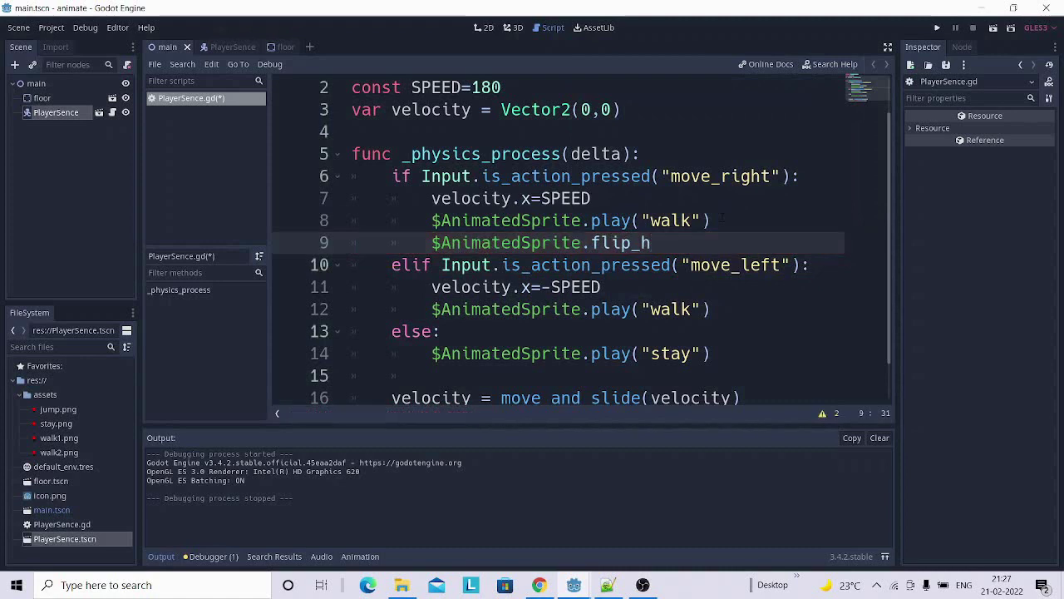
text(=)
text(f)
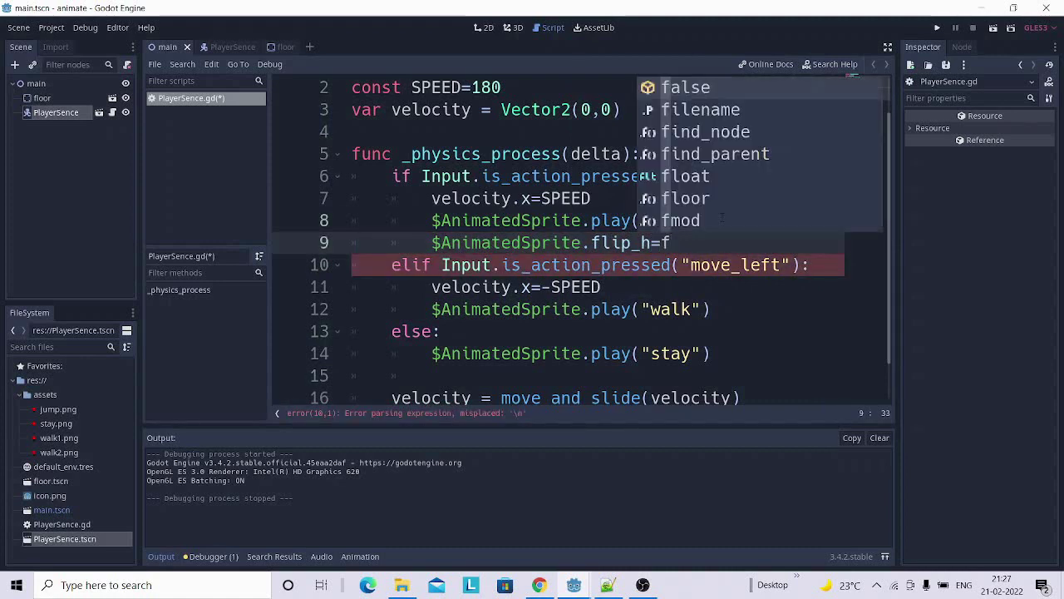
key(Return)
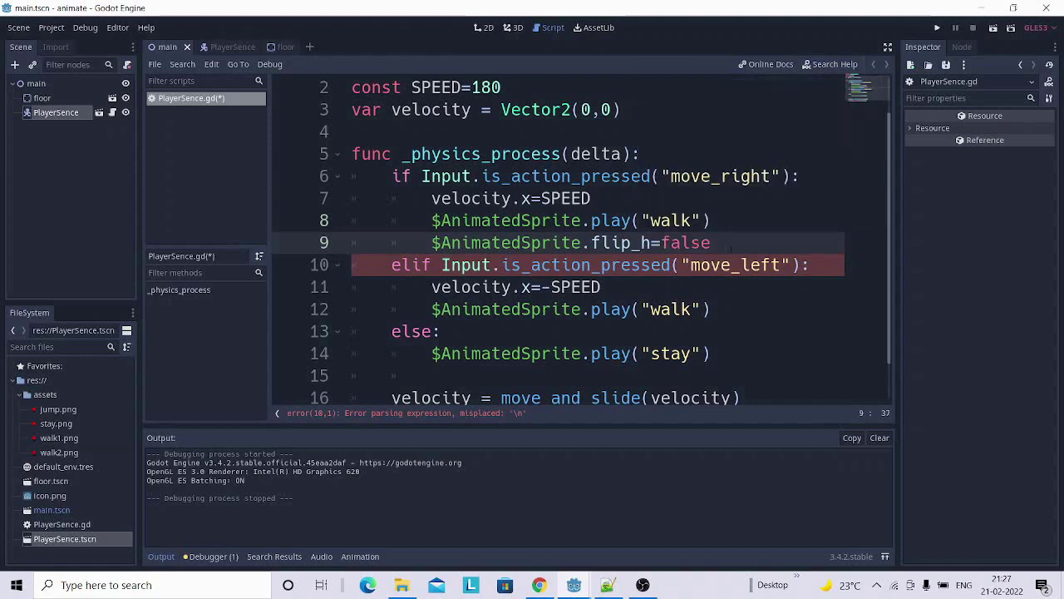
Add $AnimatedSprite.flip_h=true to the move_left branch.
click(746, 311)
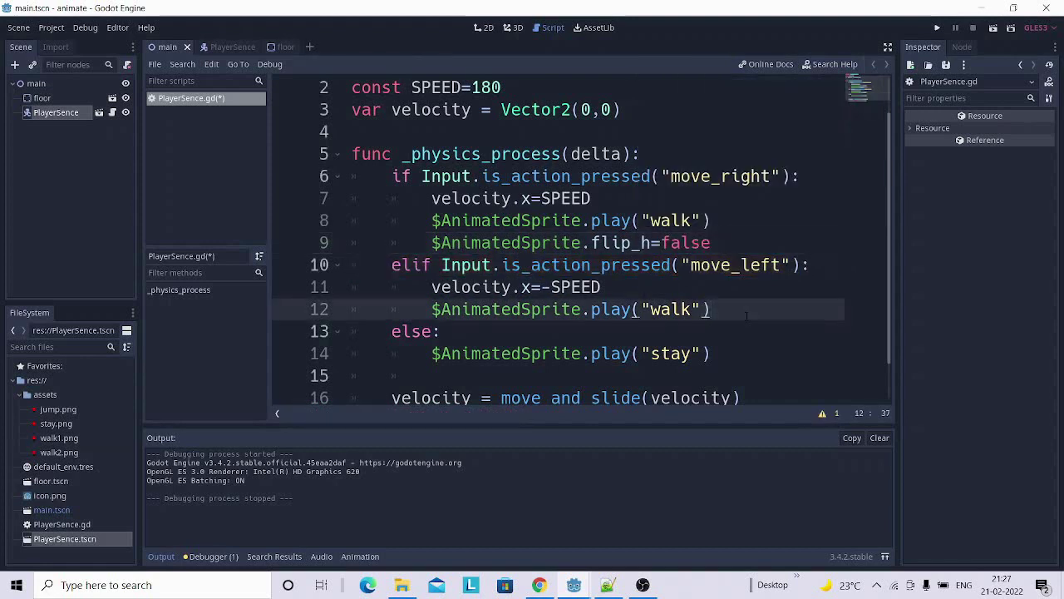
key(Return)
text($)
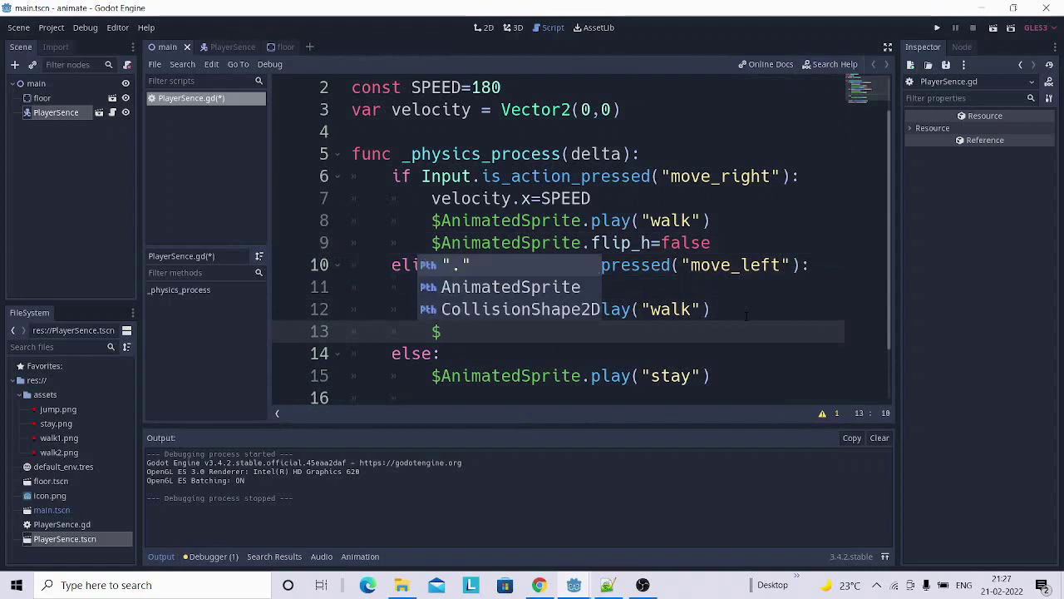
key(Down)
key(Return)
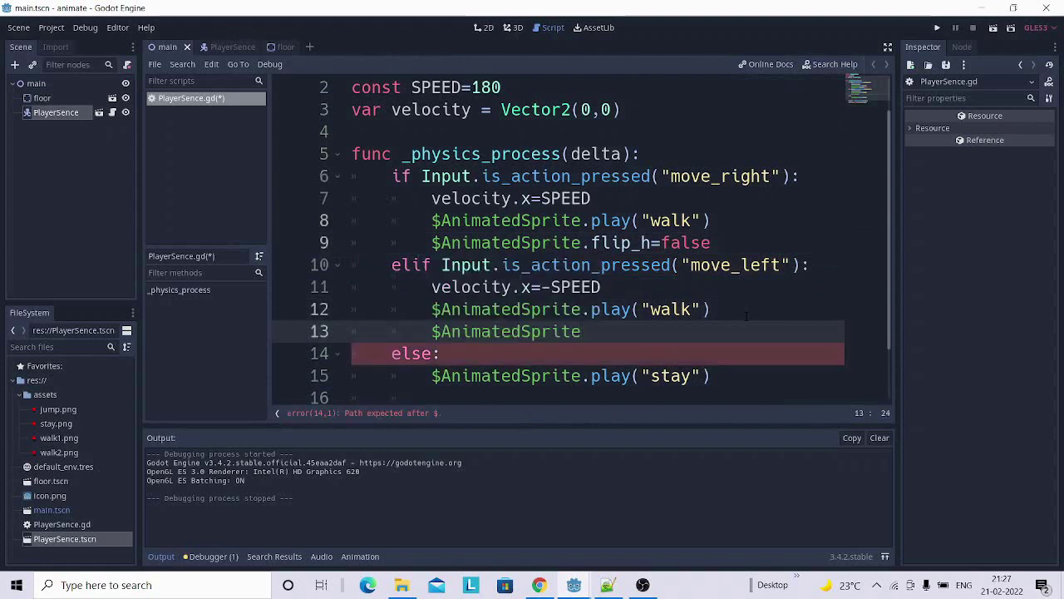
text(.)
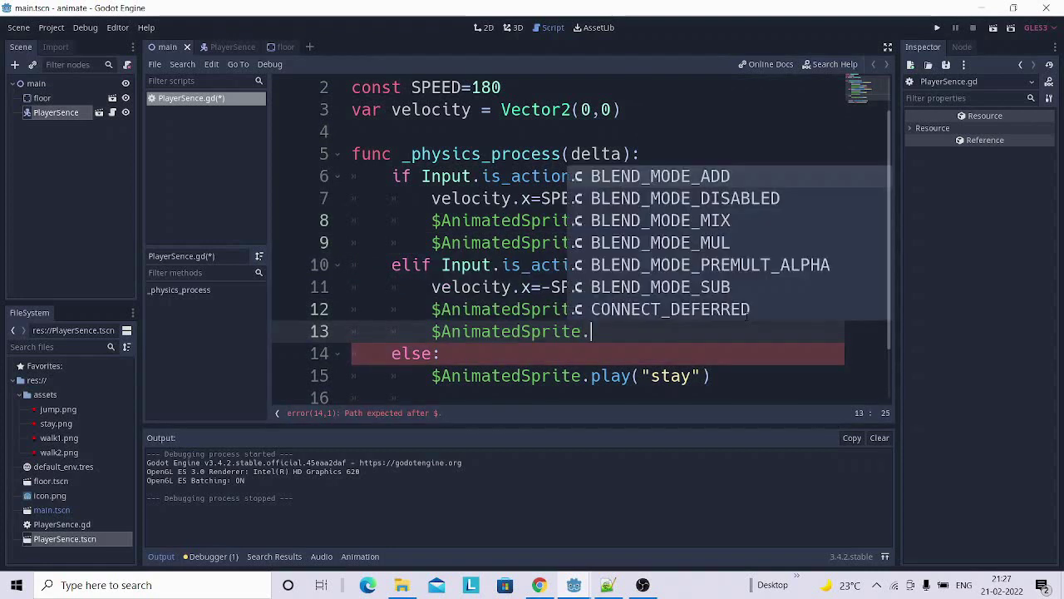
text(f)
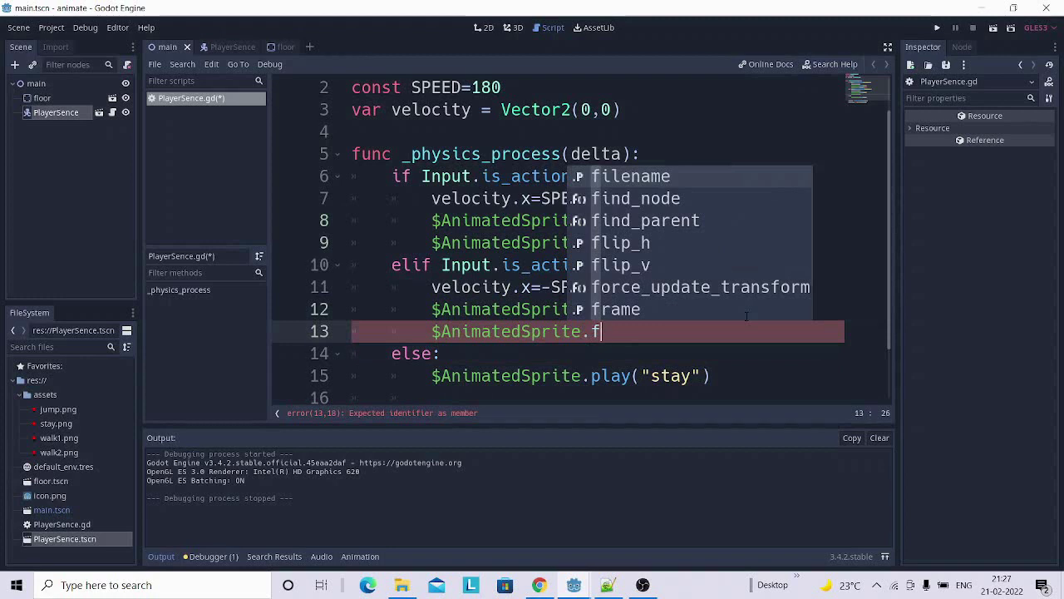
key(Down)
key(Down)
key(Down)
key(Return)
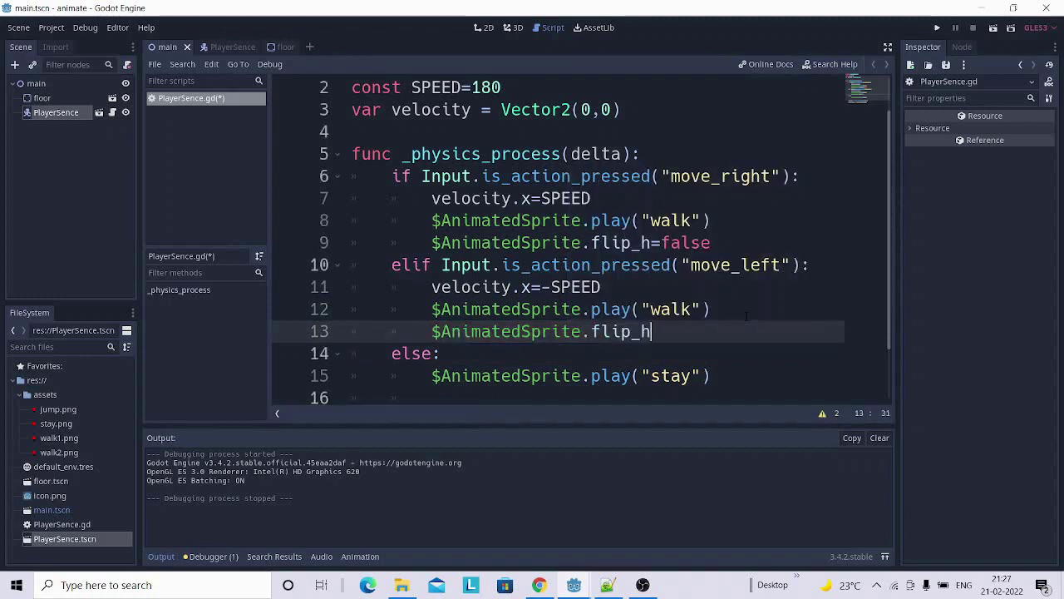
text(=)
text(t)
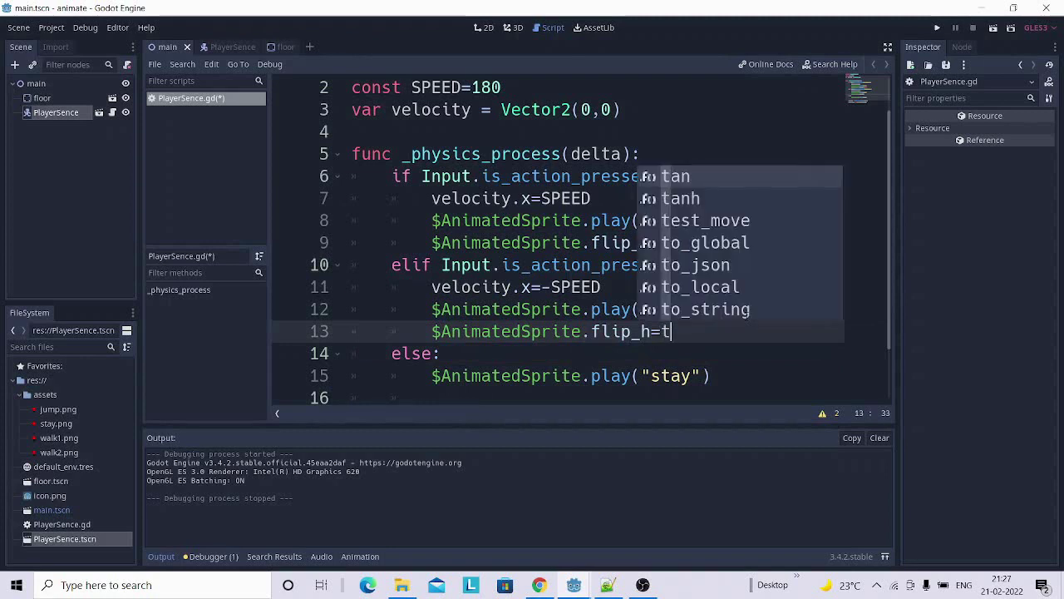
text(r)
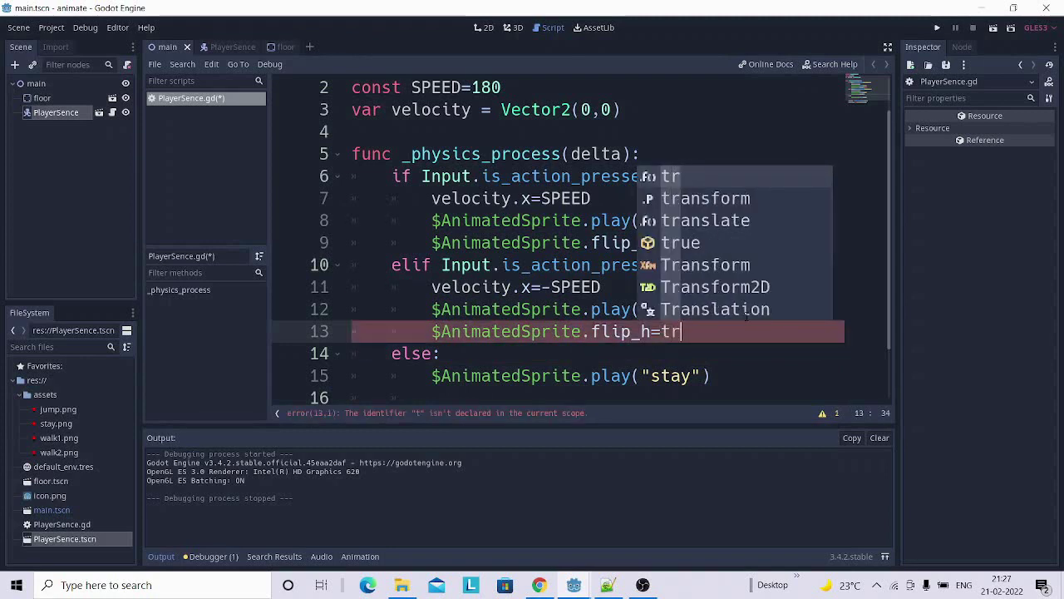
text(u)
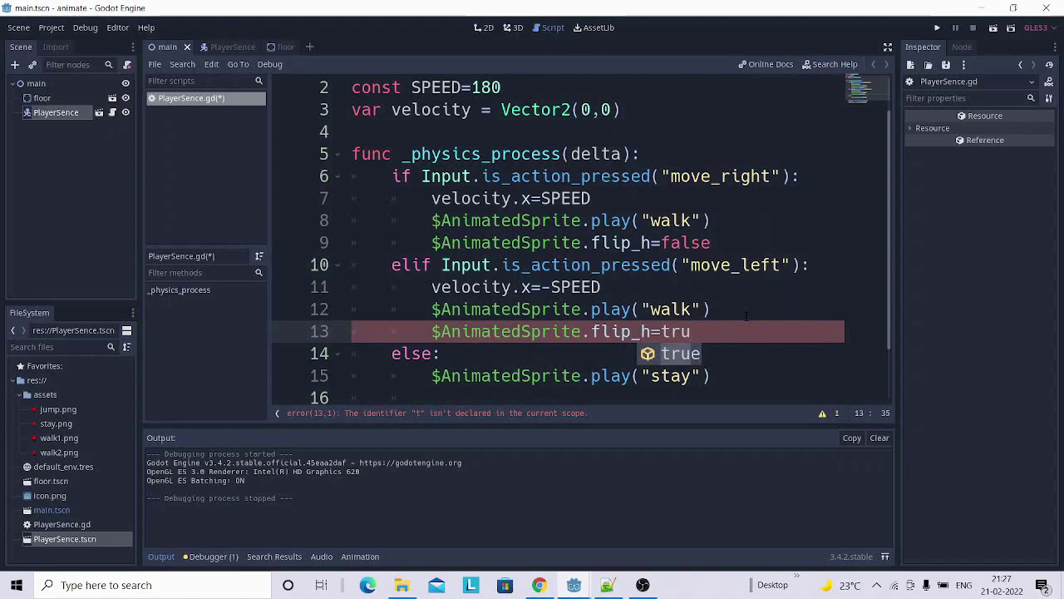
text(e)
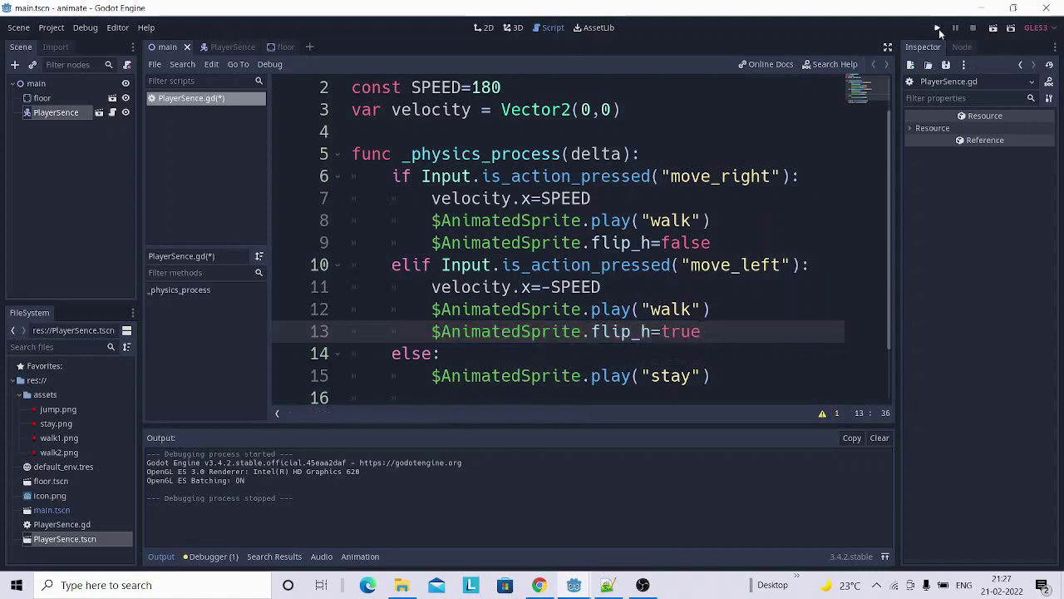
Run the game, walk the player right and left repeatedly to confirm it faces each way, then close it.
click(938, 28)
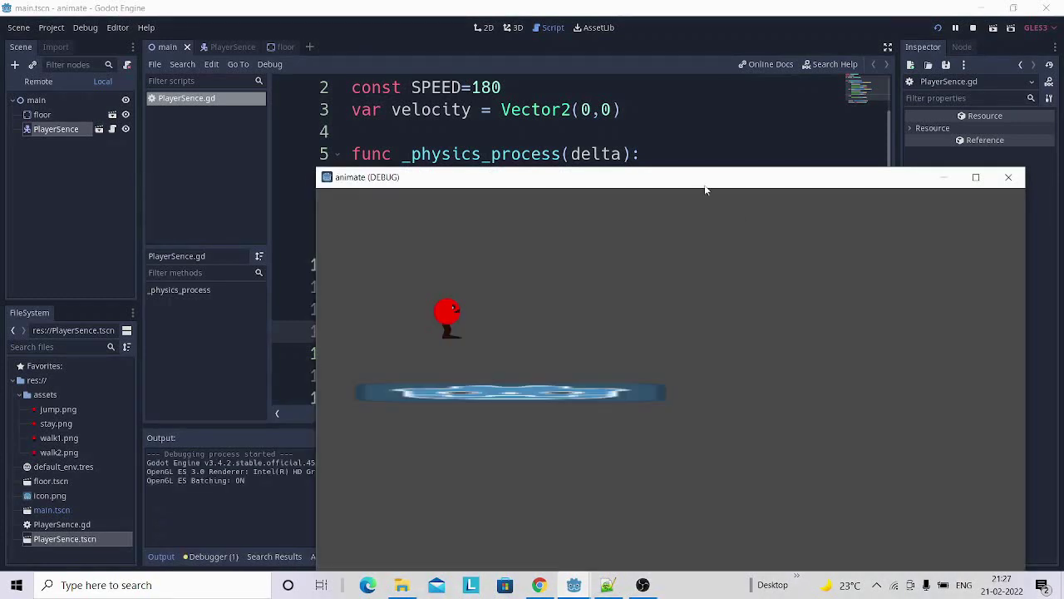
drag(703, 183, 651, 115)
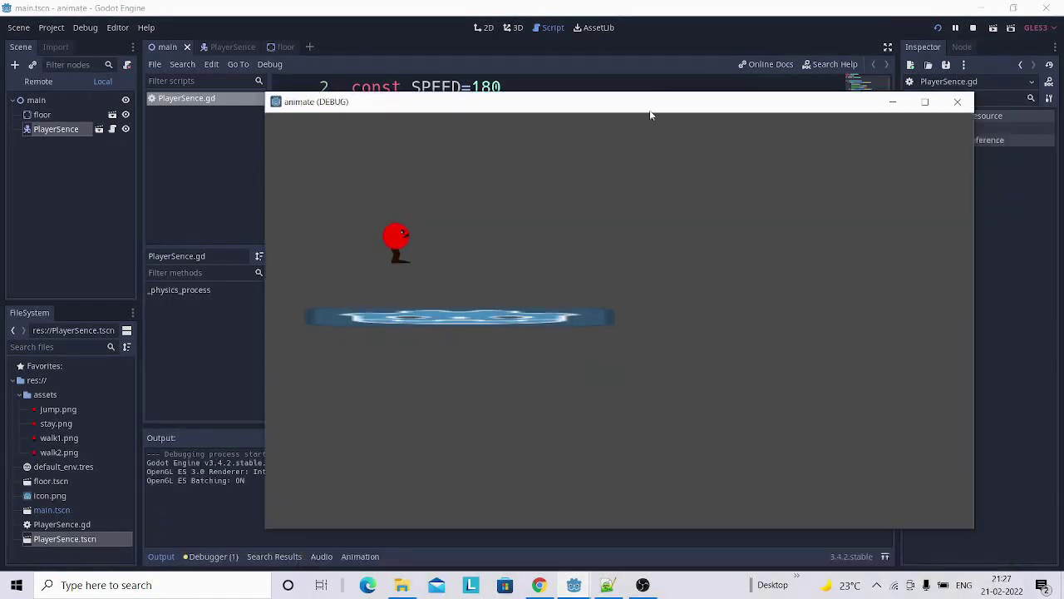
key(Right)
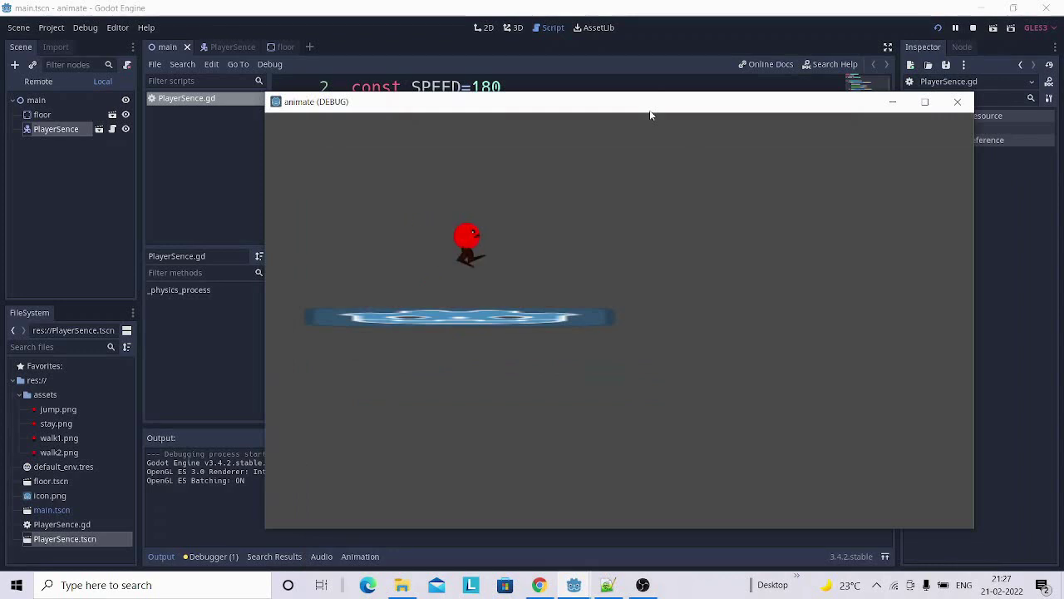
key(Left)
key(Left)
key(Right)
key(Left)
key(Right)
key(Left)
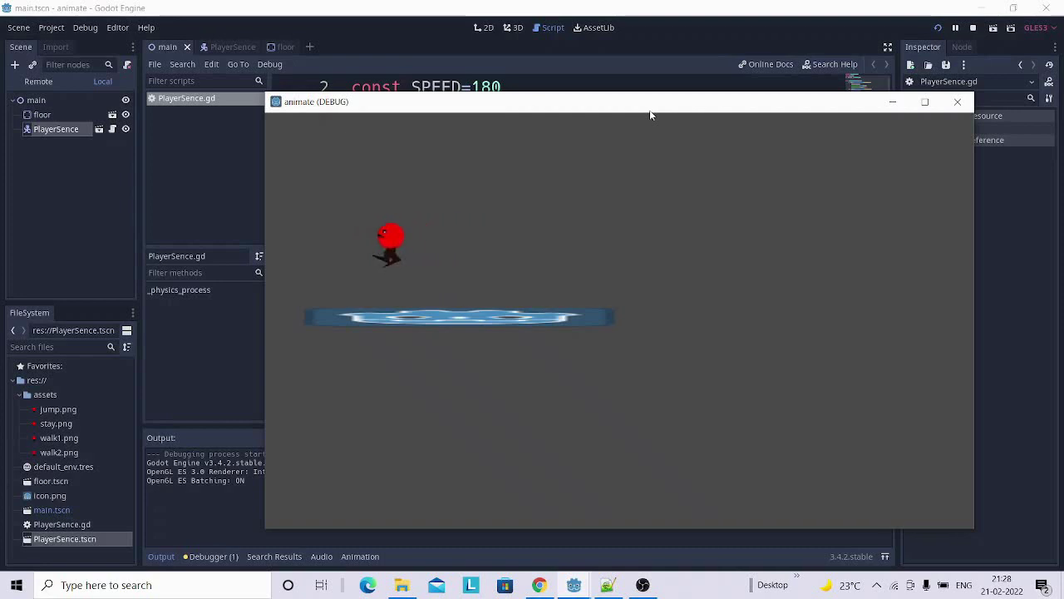
key(Right)
key(Left)
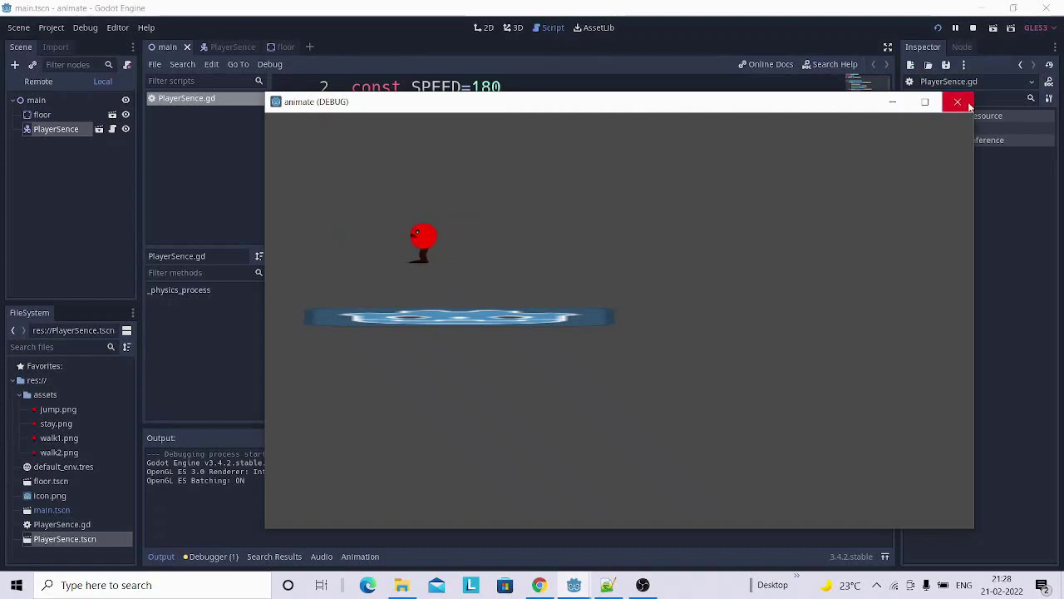
click(957, 102)
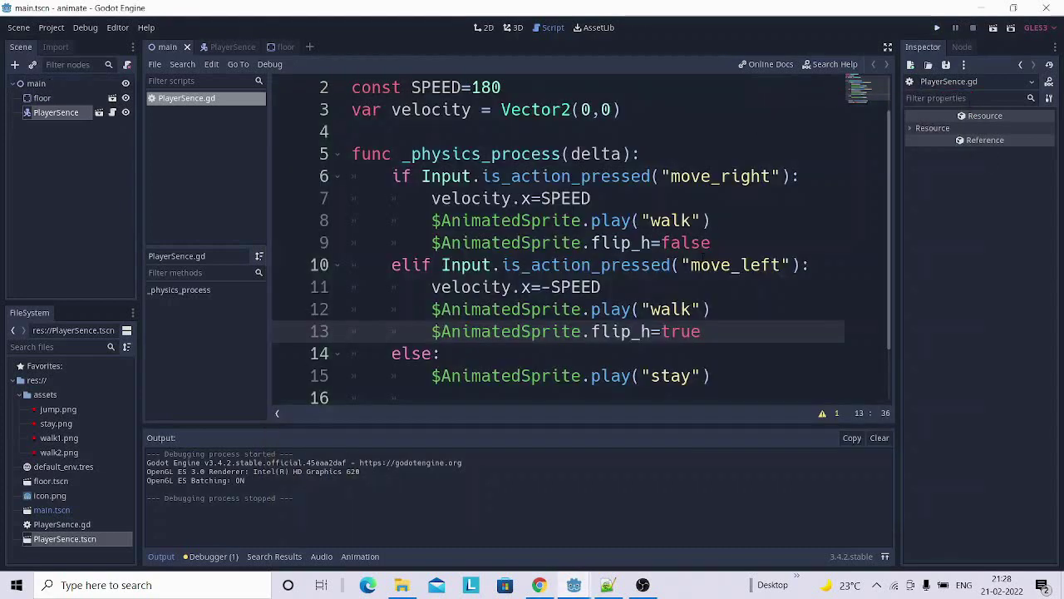
Start a new const declaration on the line below line 3.
scroll(703, 257, up, 1)
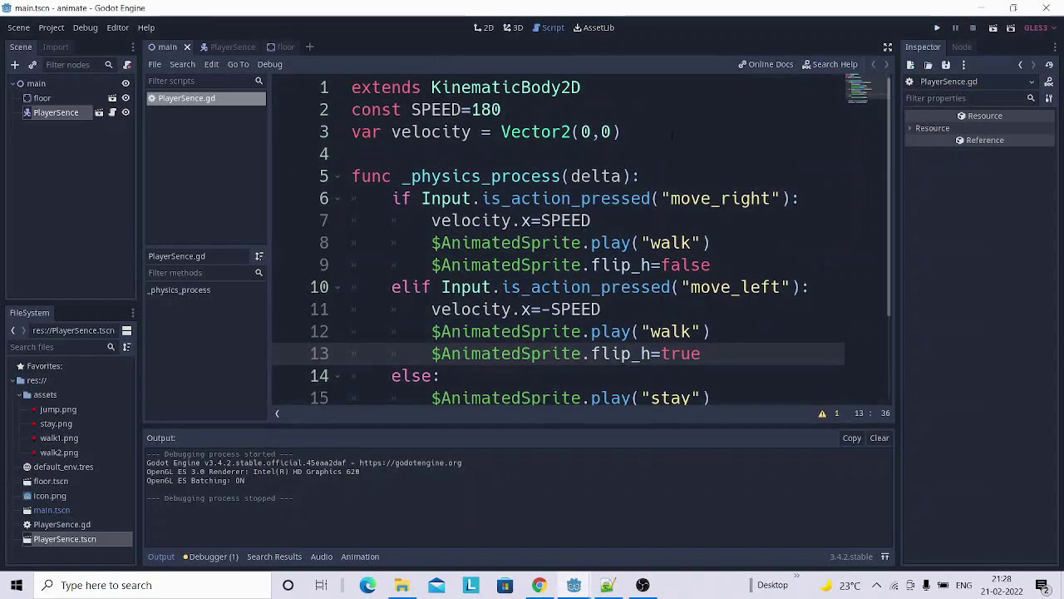
click(672, 135)
key(Return)
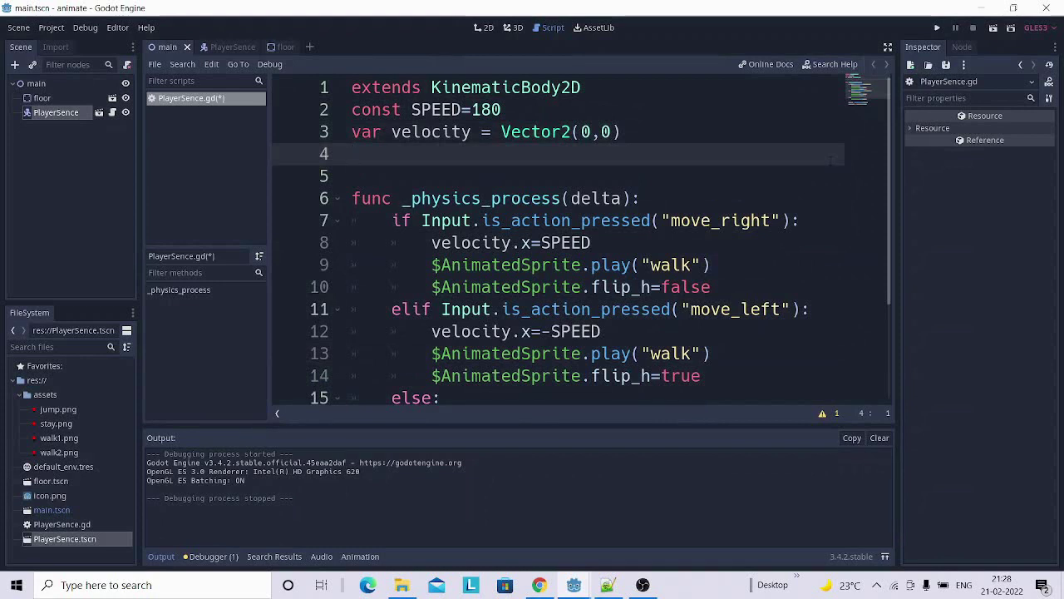
text(co)
text(nst)
Remove the stray 'Gr' so the declaration reads Vector2 again.
click(551, 125)
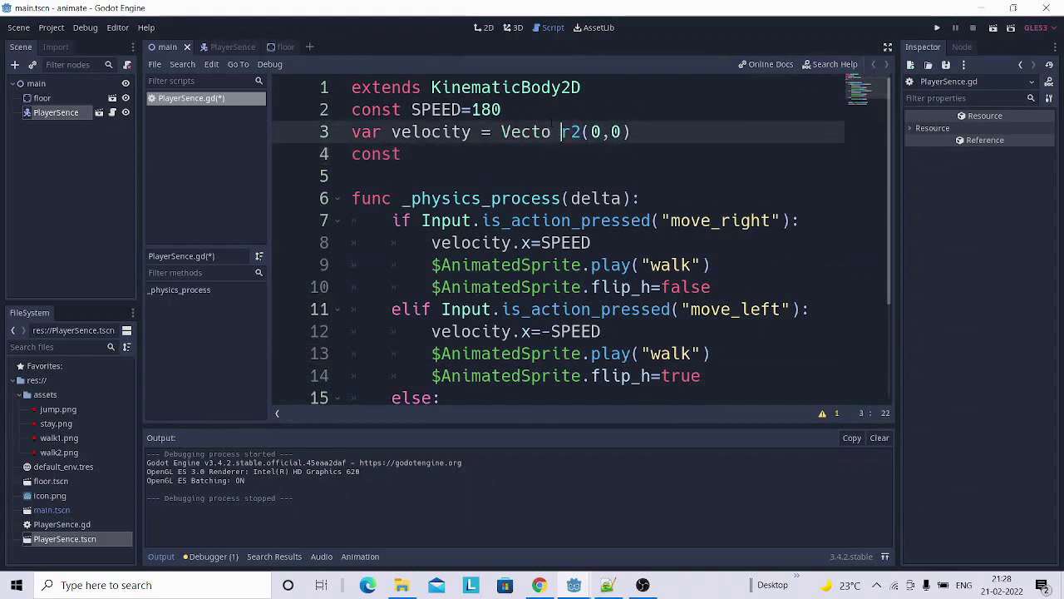
text(Gr)
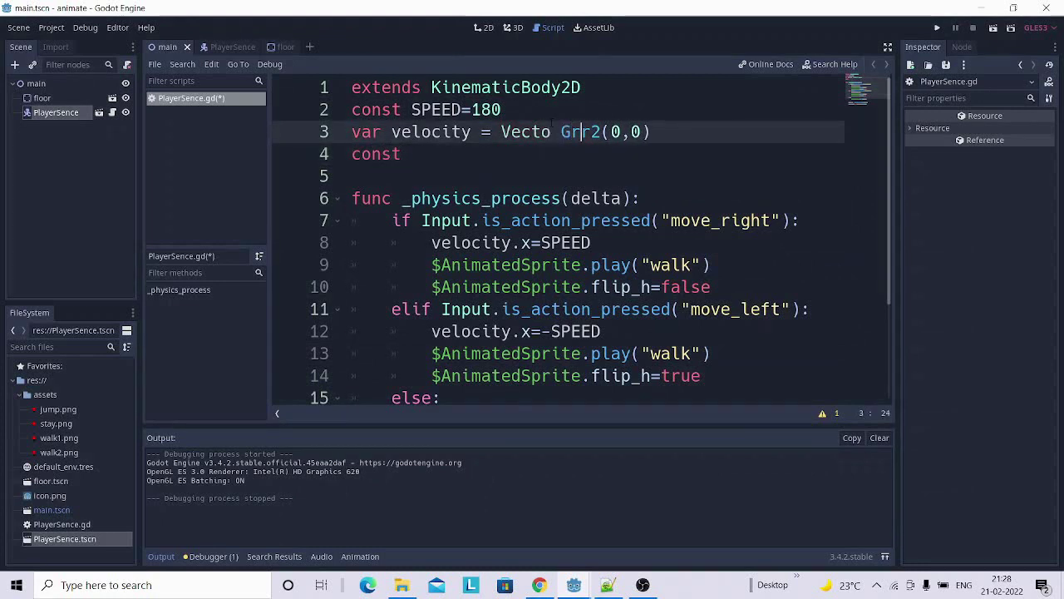
key(BackSpace)
key(BackSpace)
key(BackSpace)
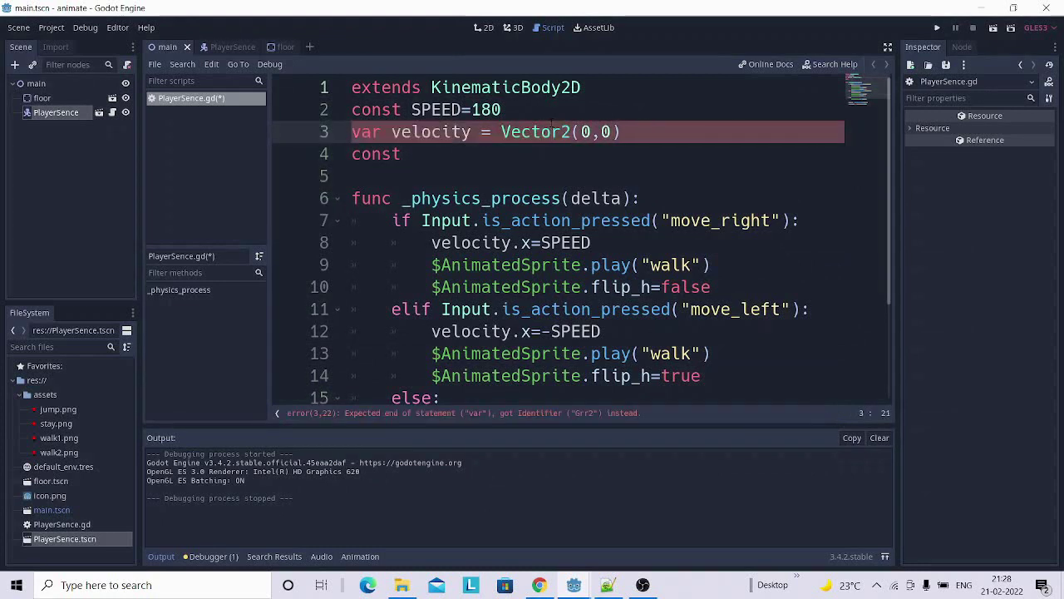
Complete const GRAVITY = 35 and add const JUMPFORCE=-1100 on the next line.
click(457, 170)
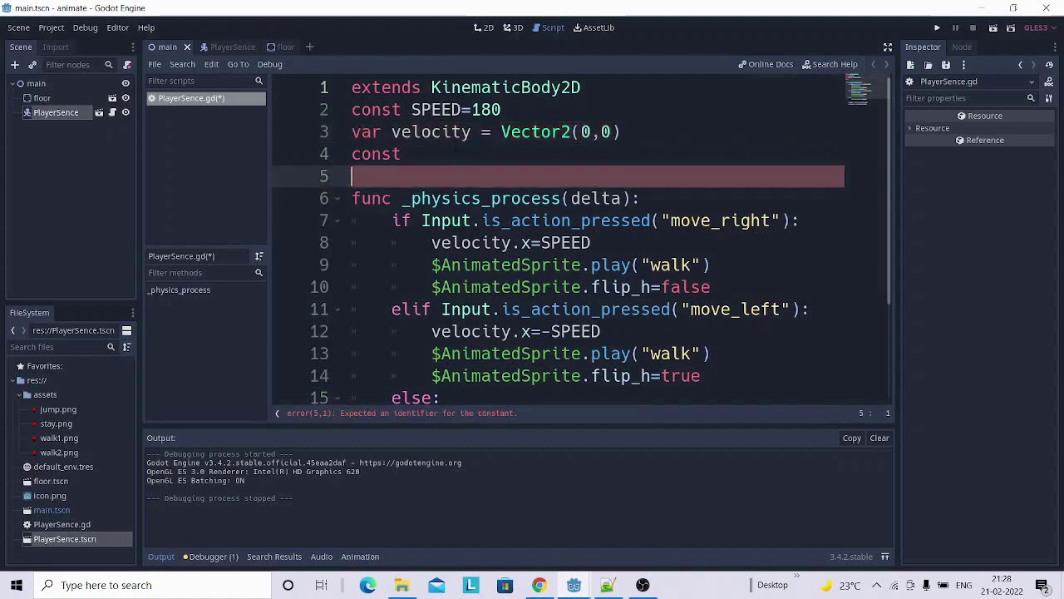
click(401, 154)
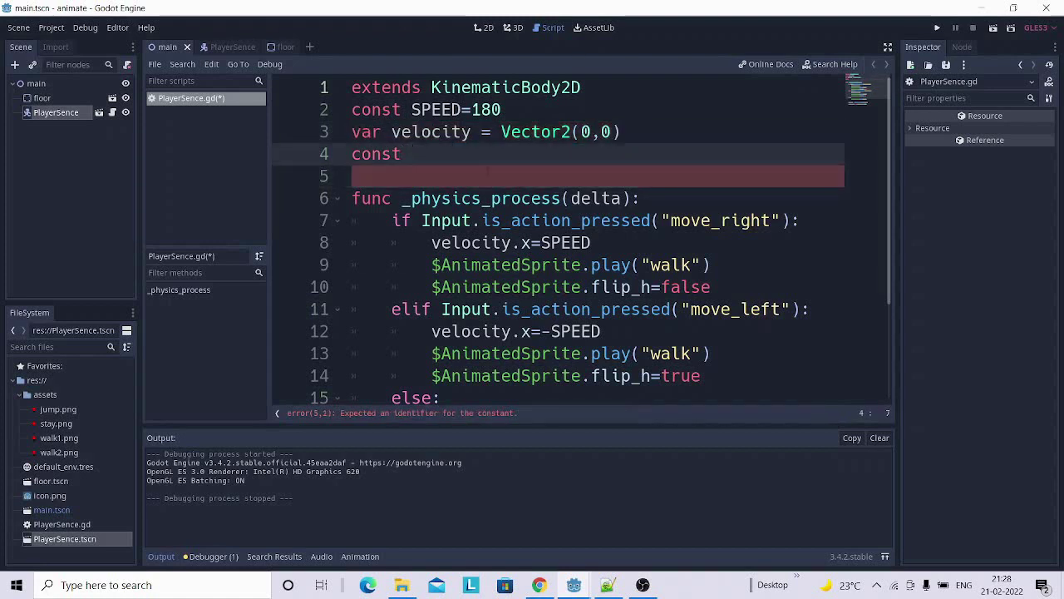
text(GRA)
text(VI)
text(TY =)
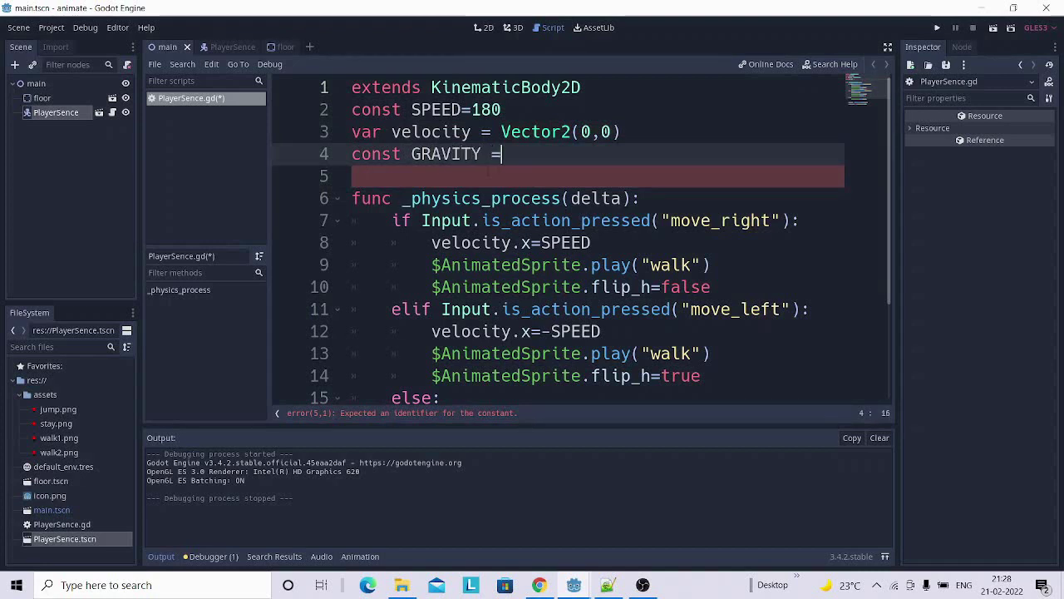
text( 3)
text(5)
key(Return)
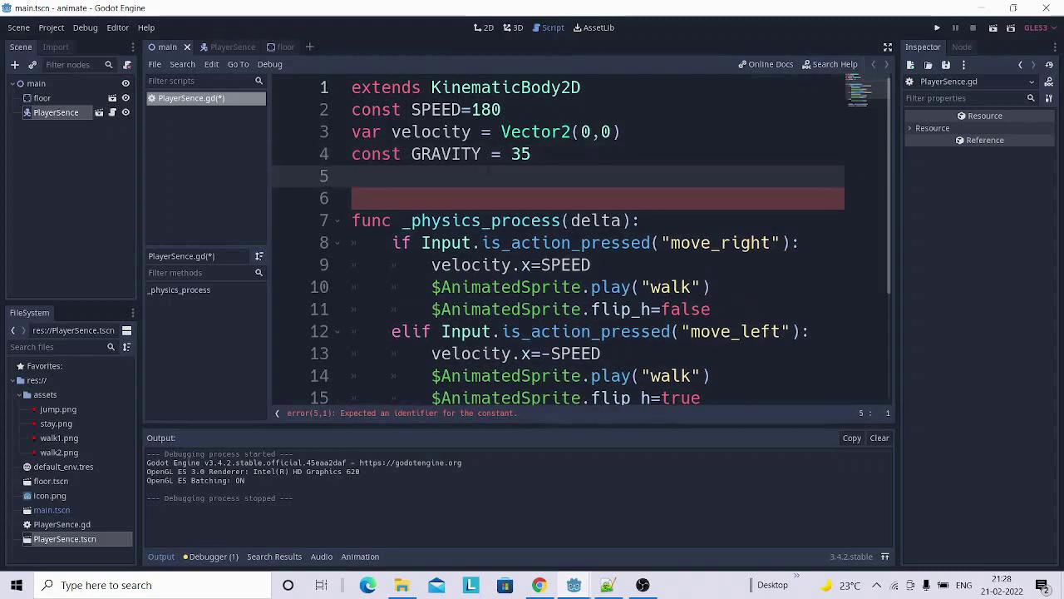
text(const)
text( JU)
text(MP)
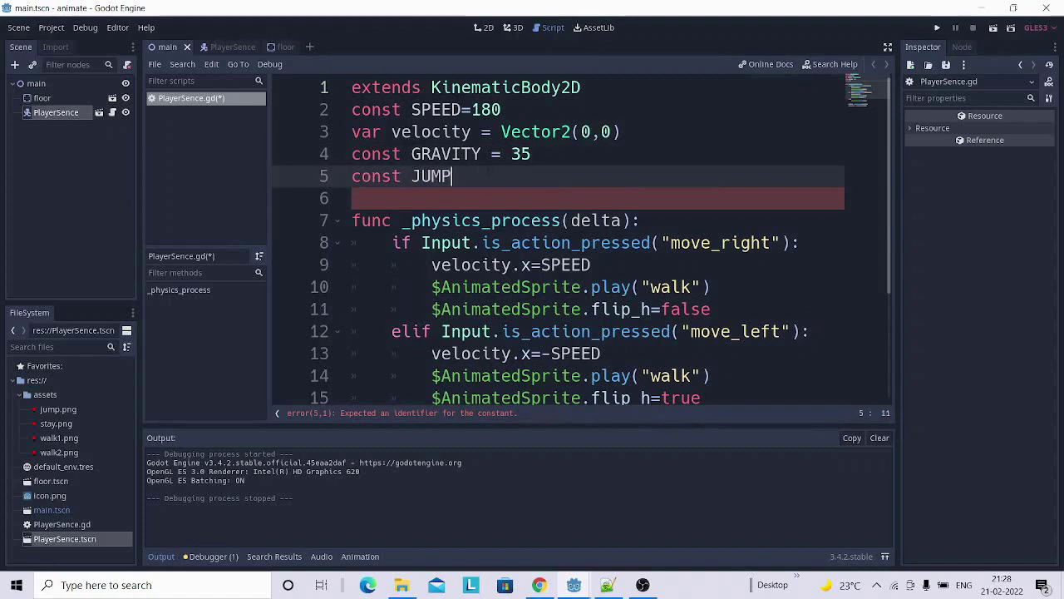
text(FORCE)
text(=)
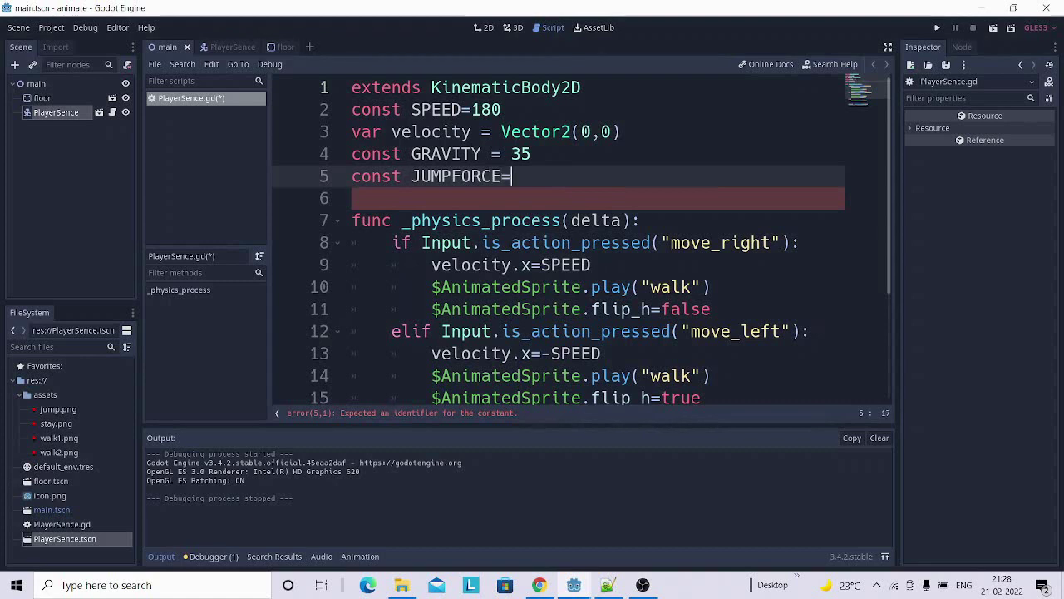
text(-11)
text(00)
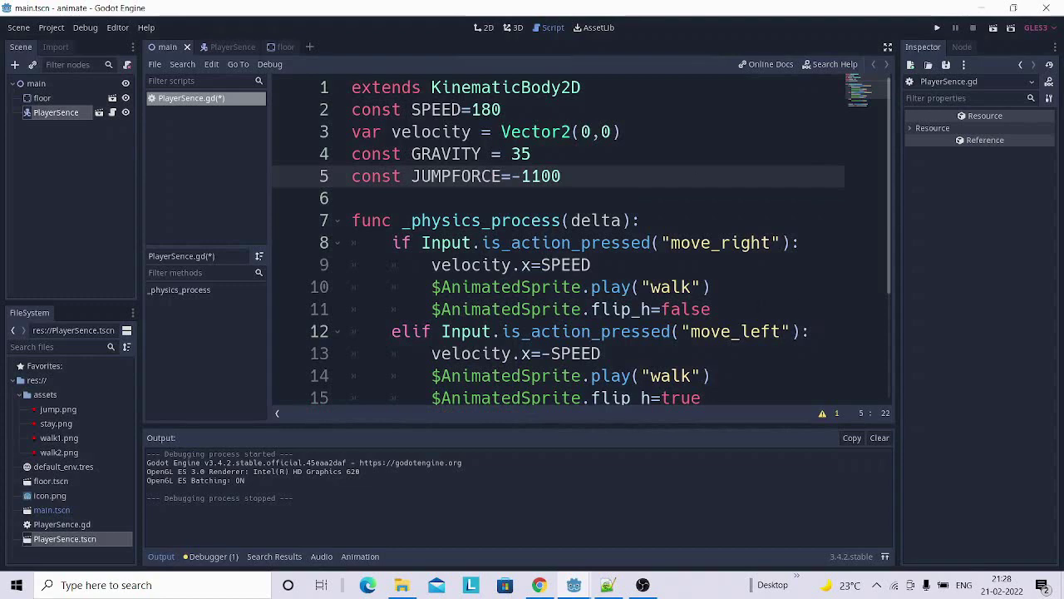
scroll(794, 293, down, 3)
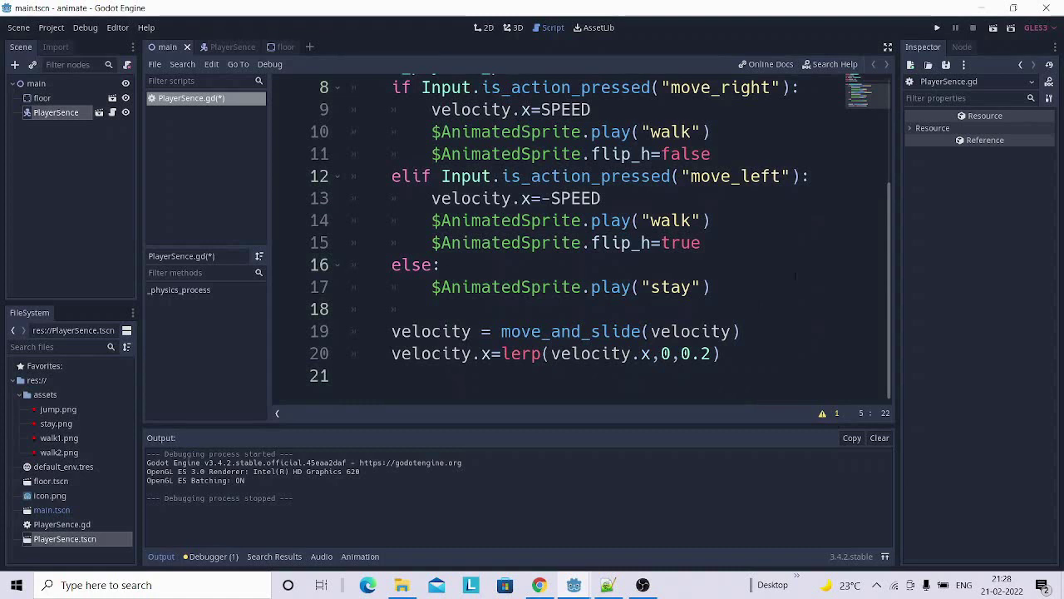
Below the stay animation, add an outdented 'if Input.is_action_just_pressed("jump"):' check.
click(712, 287)
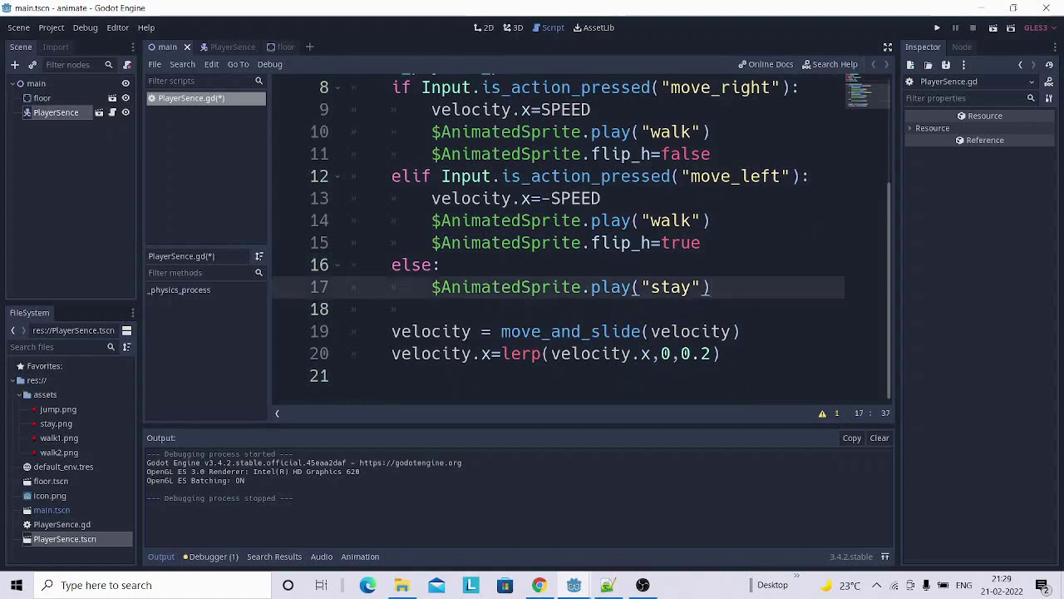
key(Return)
key(Return)
key(BackSpace)
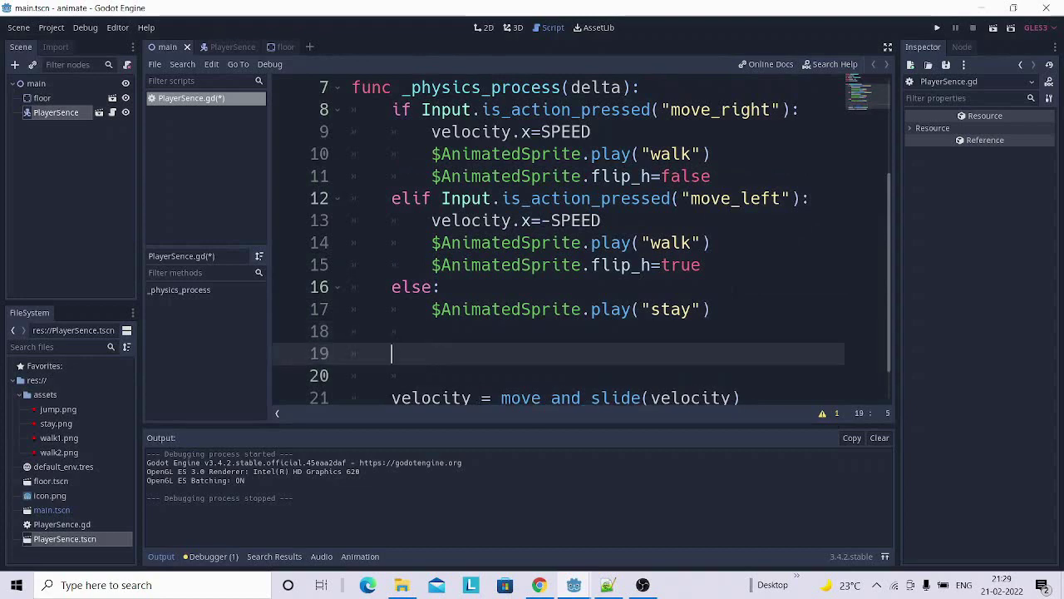
text(if)
text( In)
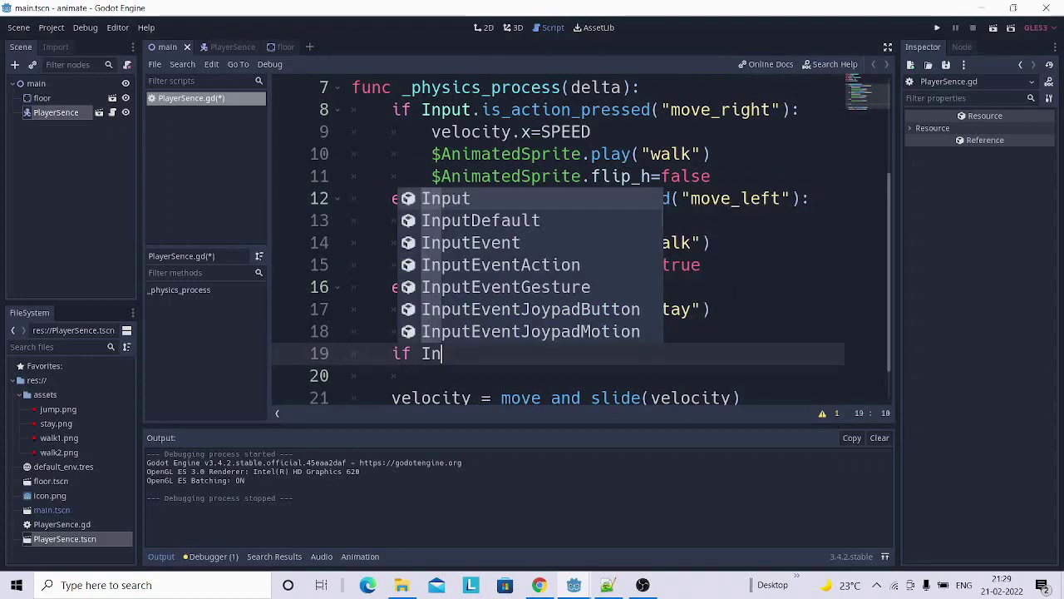
key(Return)
text(.)
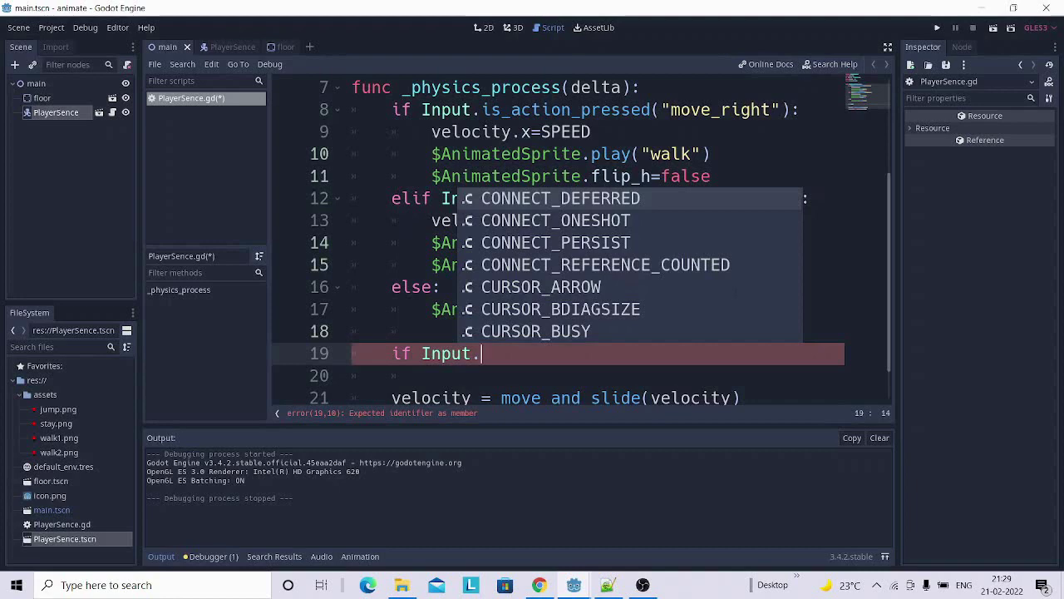
text(is)
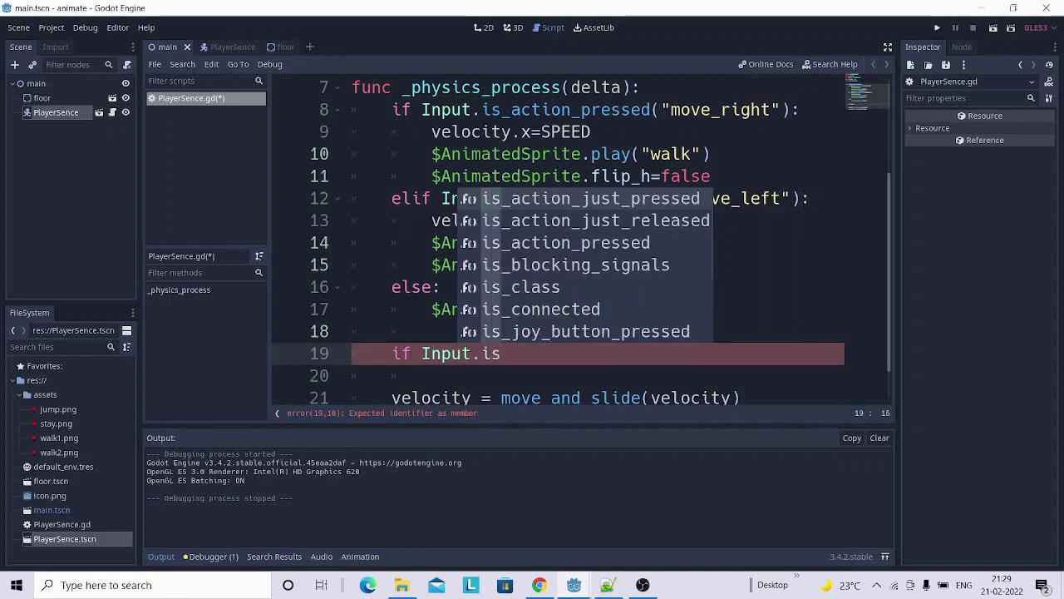
key(Return)
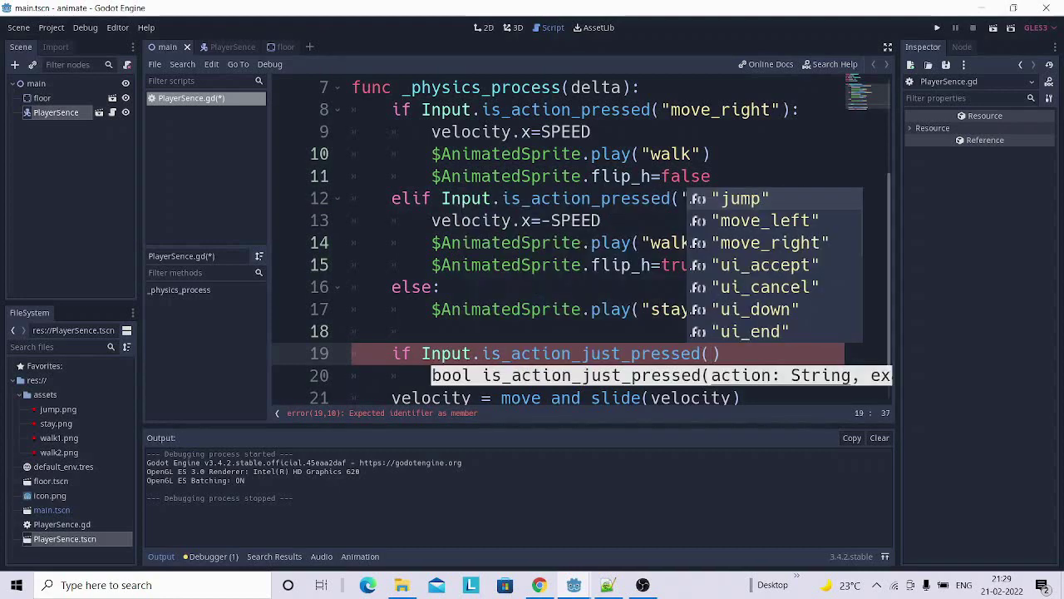
key(Return)
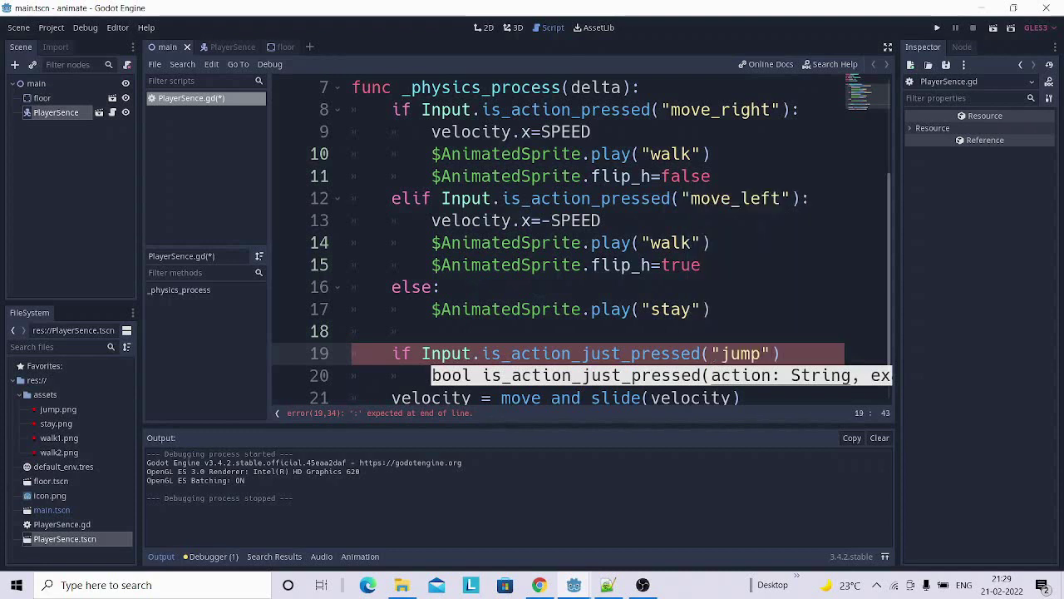
key(Right)
text(:)
key(Return)
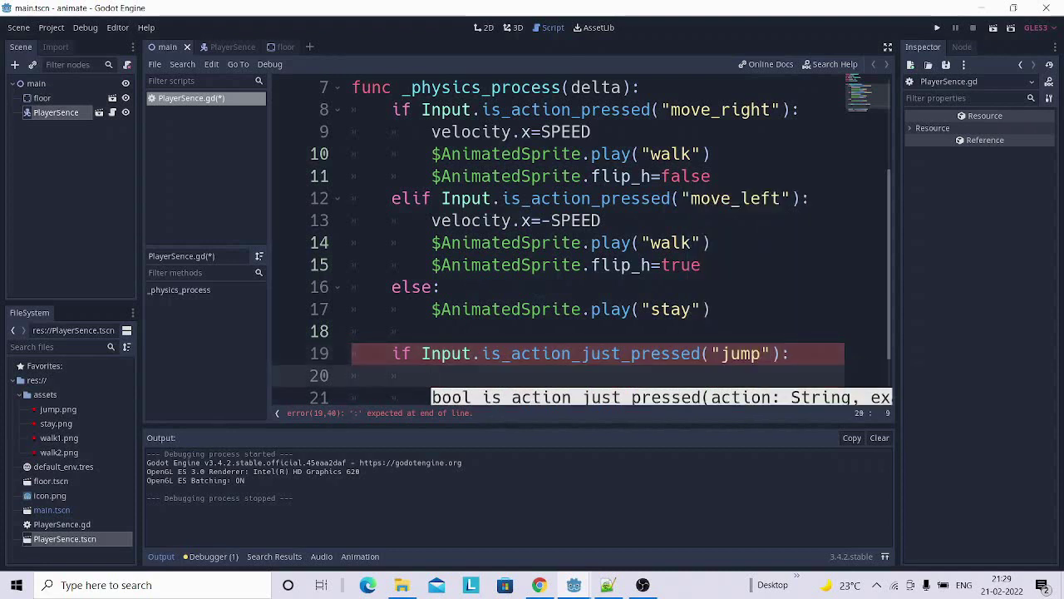
Give the jump check the body velocity.y=velocity.y+GRAVITY.
text(ve)
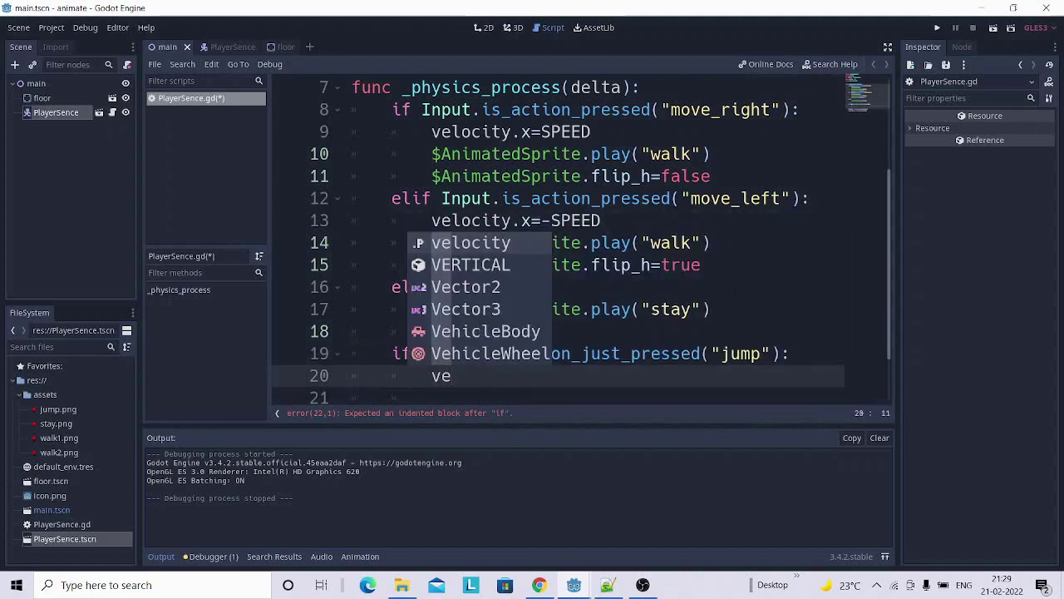
key(Return)
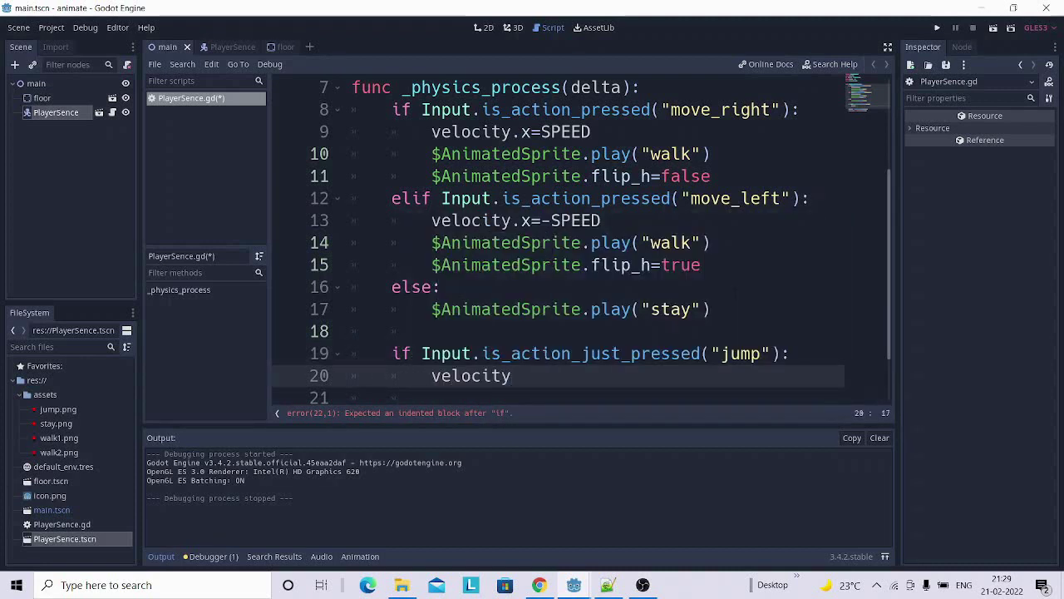
text(.)
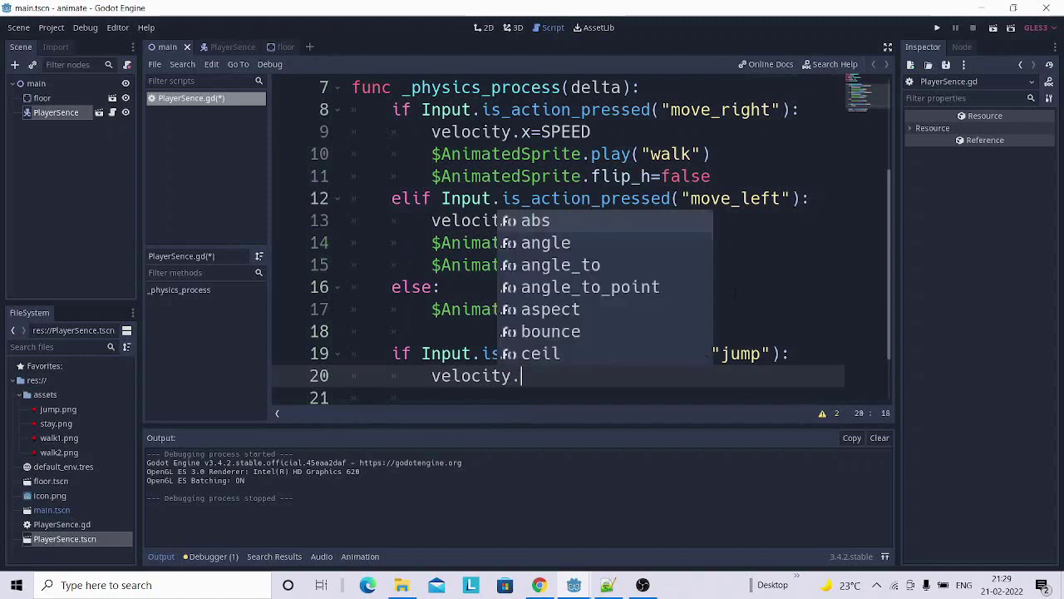
text(y)
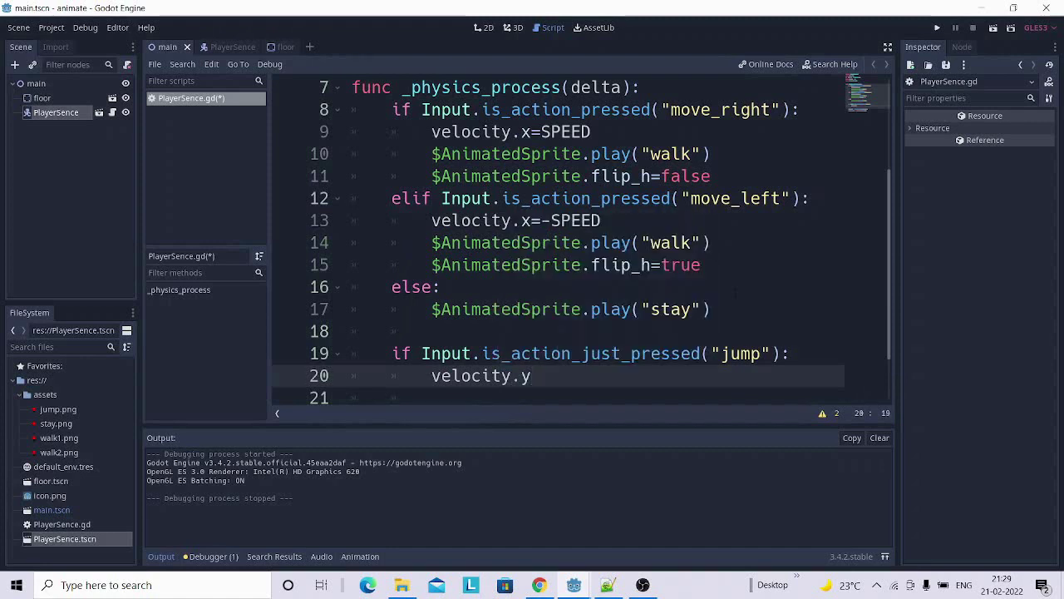
text(=)
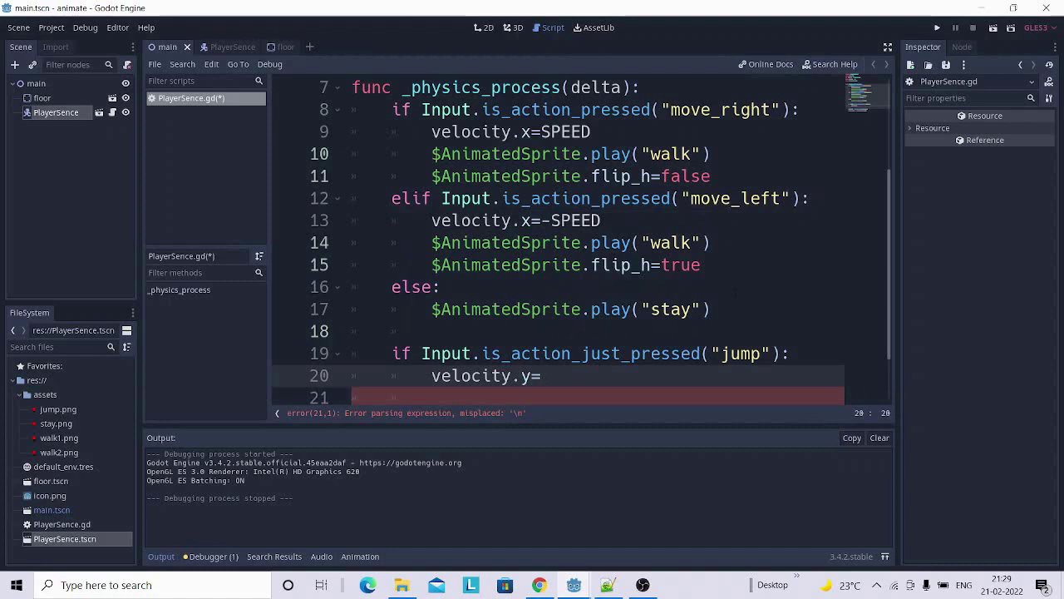
text(ve)
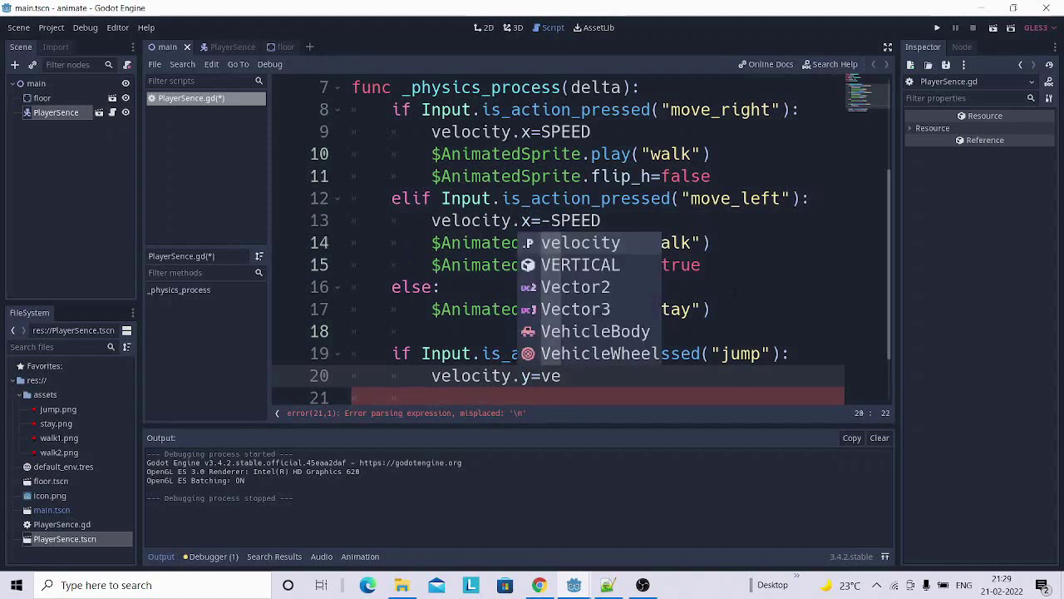
key(Return)
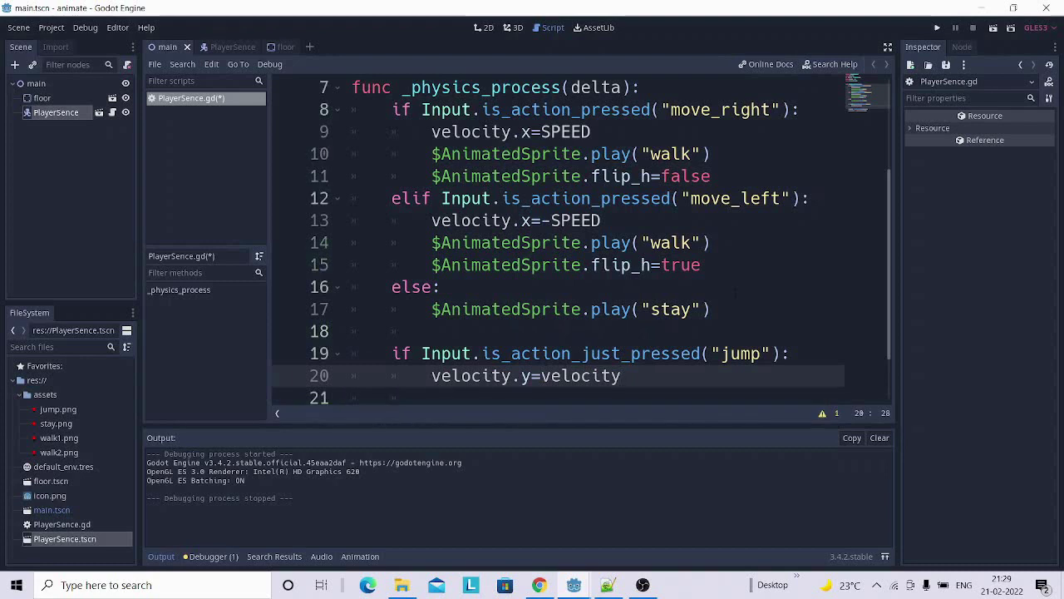
text(.y)
text(+G)
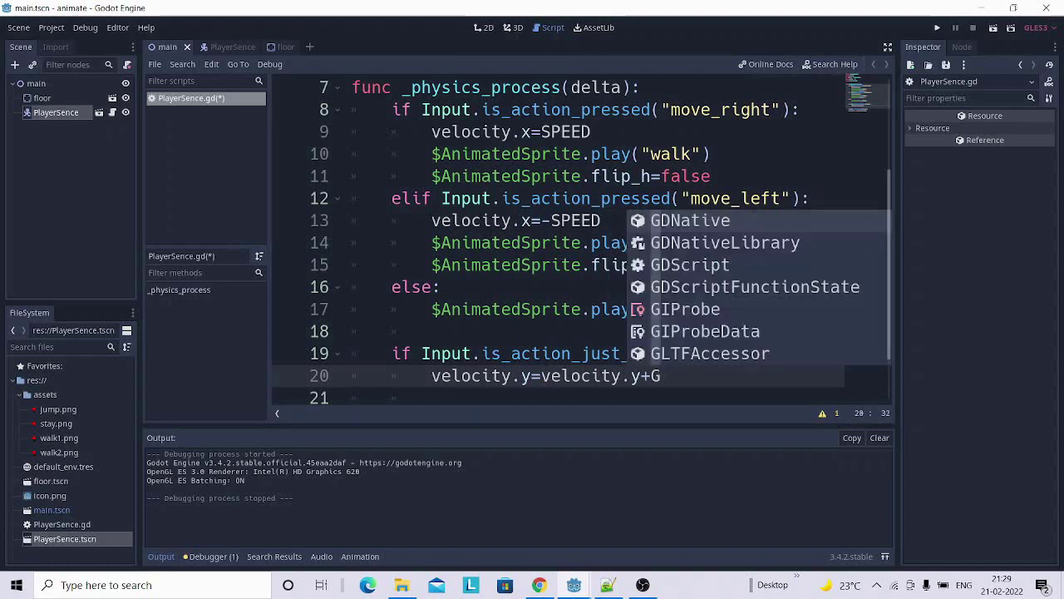
text(R)
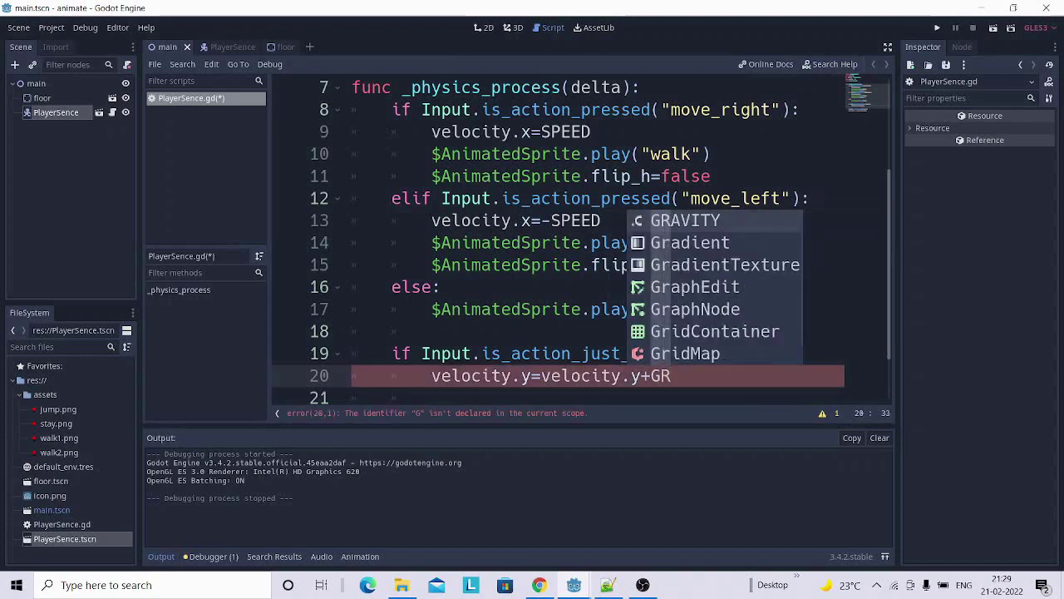
key(Return)
scroll(875, 159, down, 2)
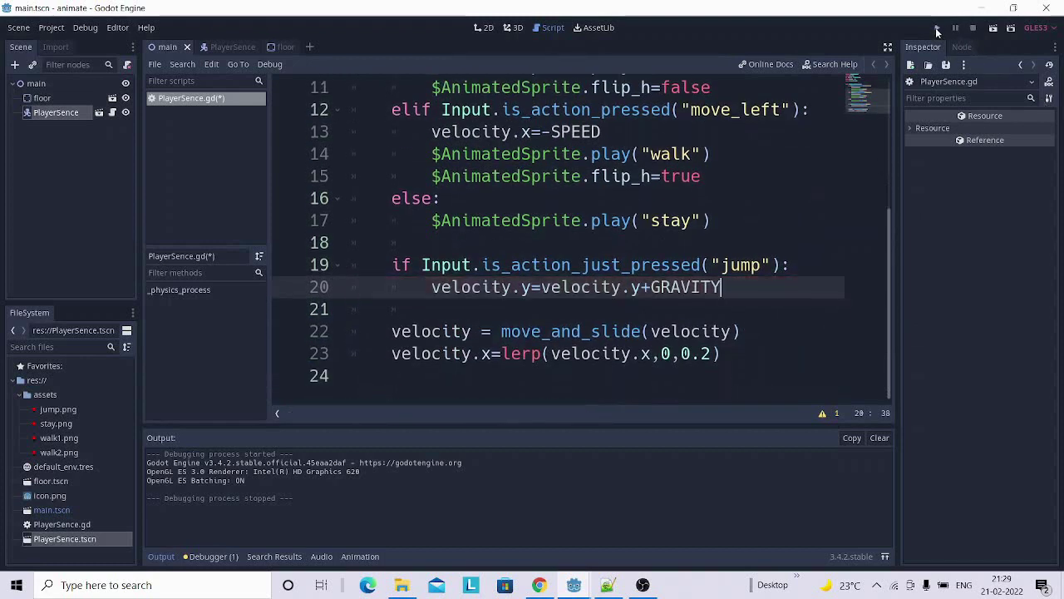
Test-run the jump code, close the game window, and select the gravity line on line 20.
click(937, 29)
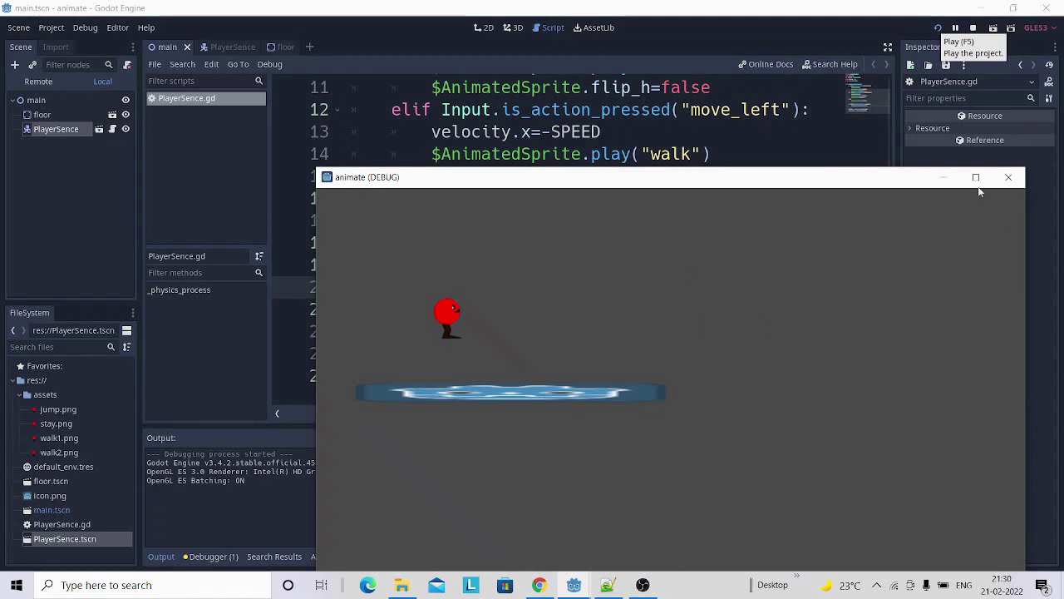
click(1006, 179)
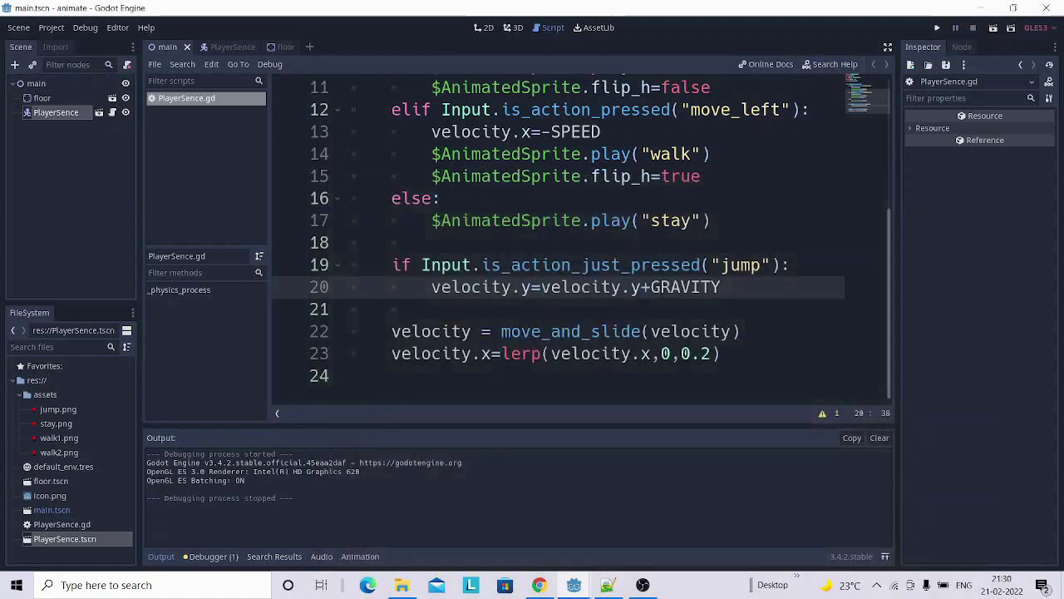
drag(743, 287, 431, 287)
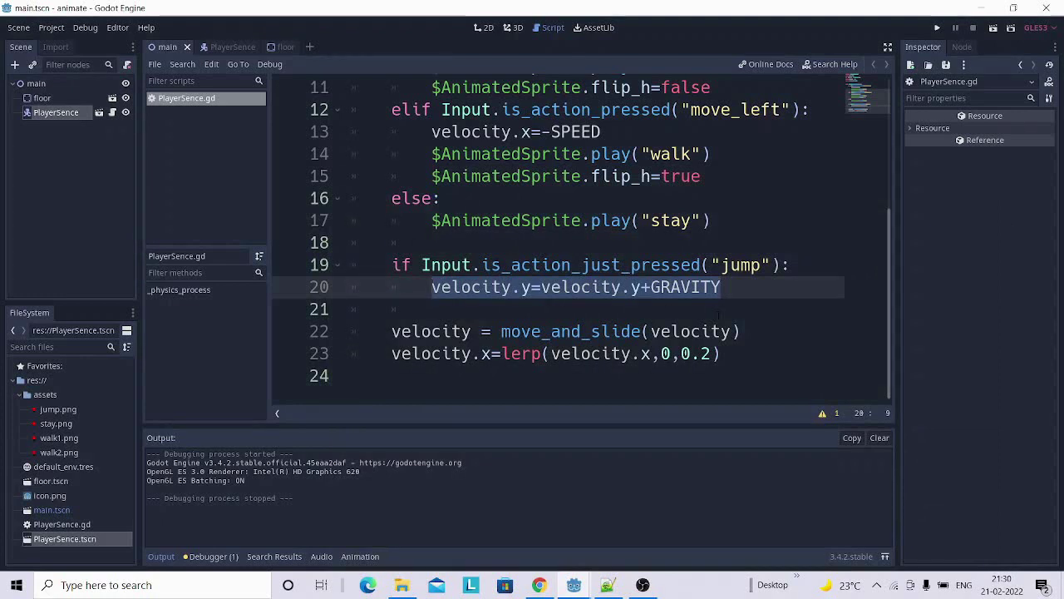
Move the gravity line out of the jump block: velocity.y=velocity.y+GRAVITY below the else block.
key(BackSpace)
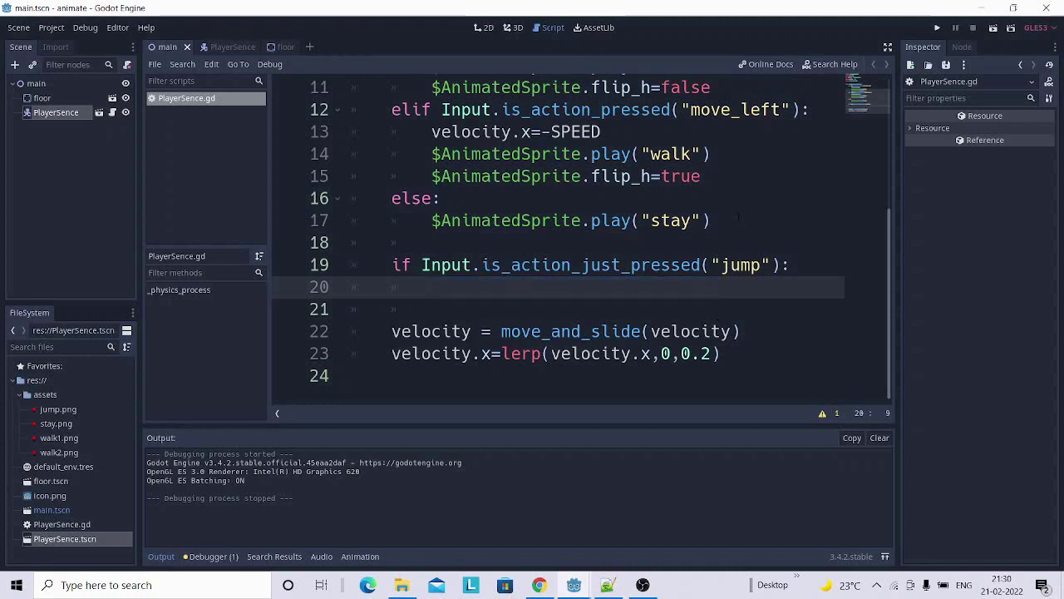
click(738, 218)
key(Return)
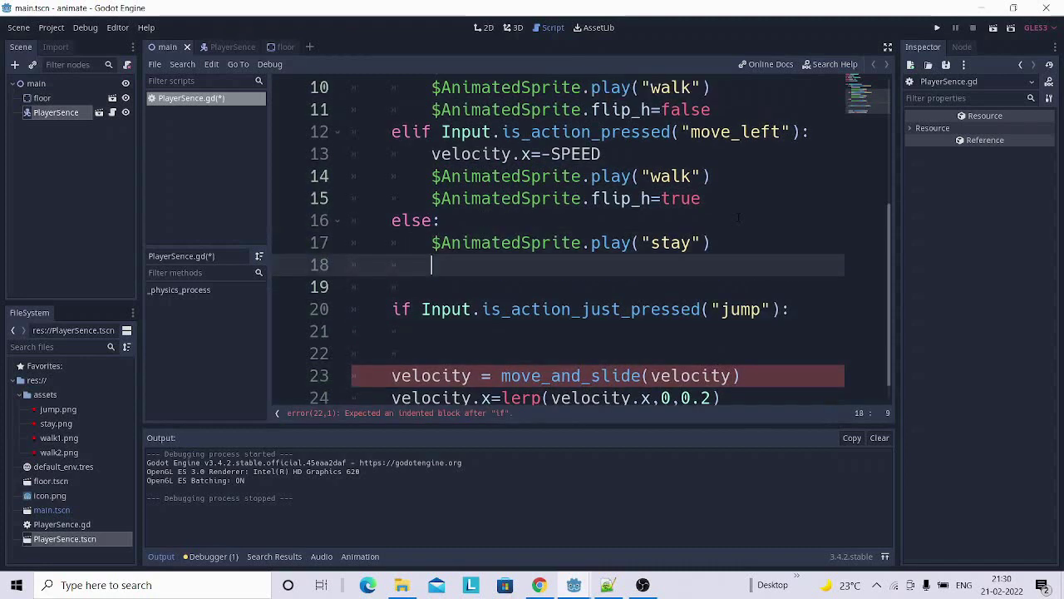
key(Return)
key(BackSpace)
text(velocity.y=velocity.y+GRAVITY)
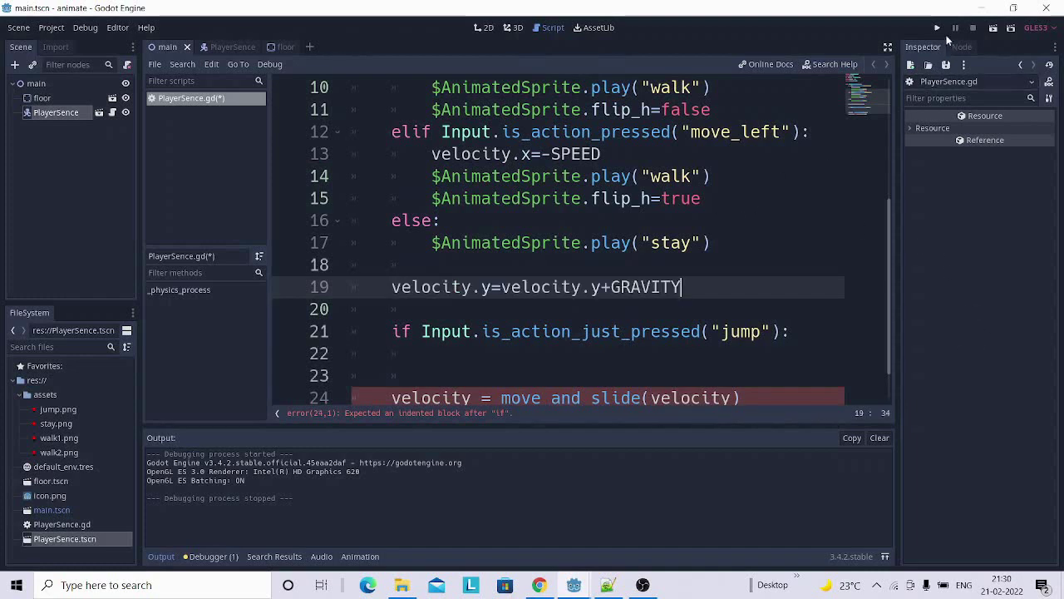
Run the game, which halts on the empty jump block, and return to that empty line.
click(498, 359)
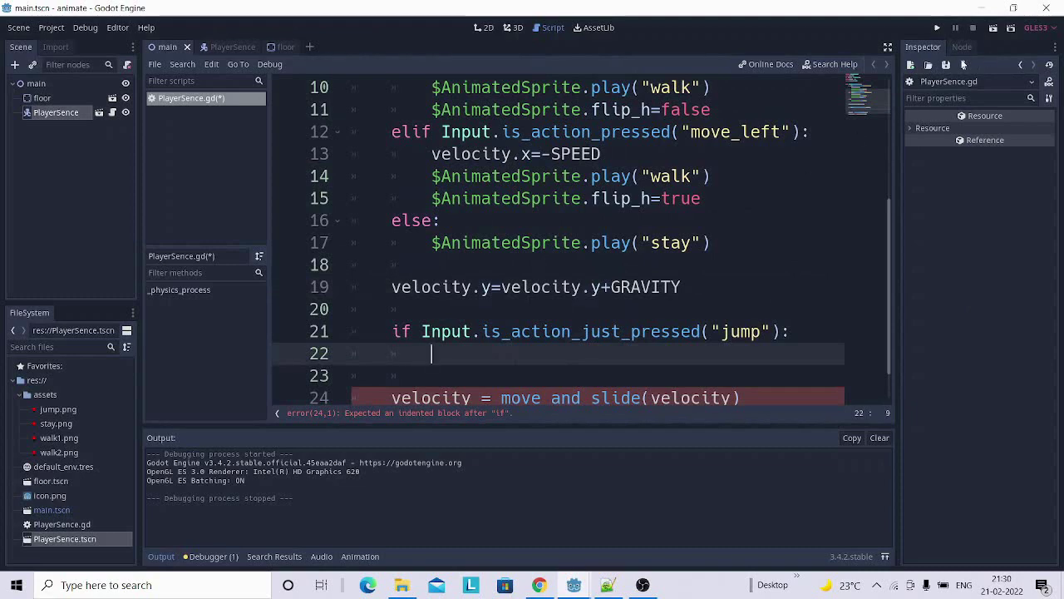
click(938, 29)
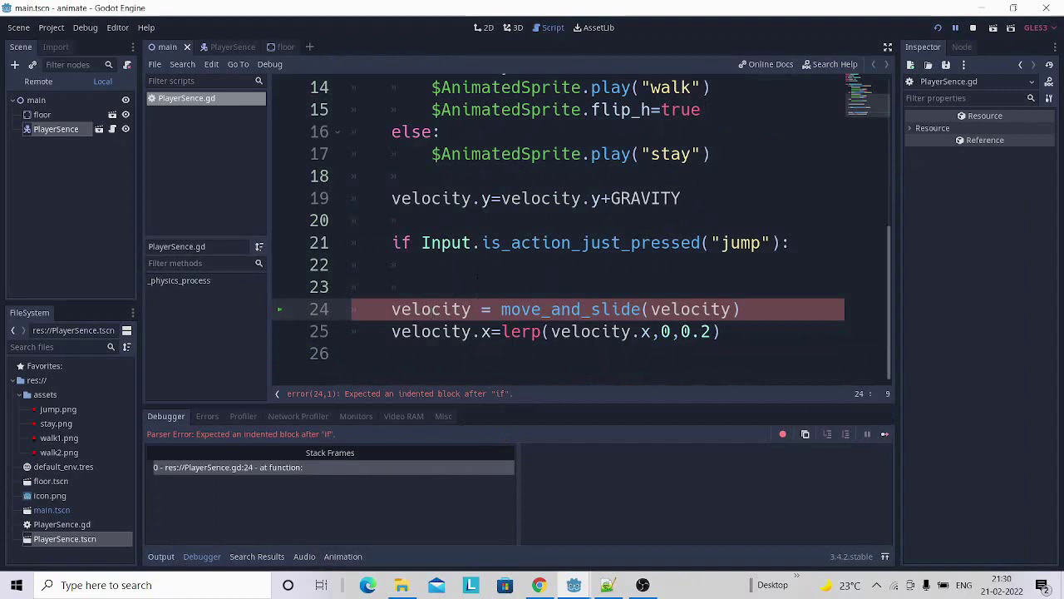
click(736, 266)
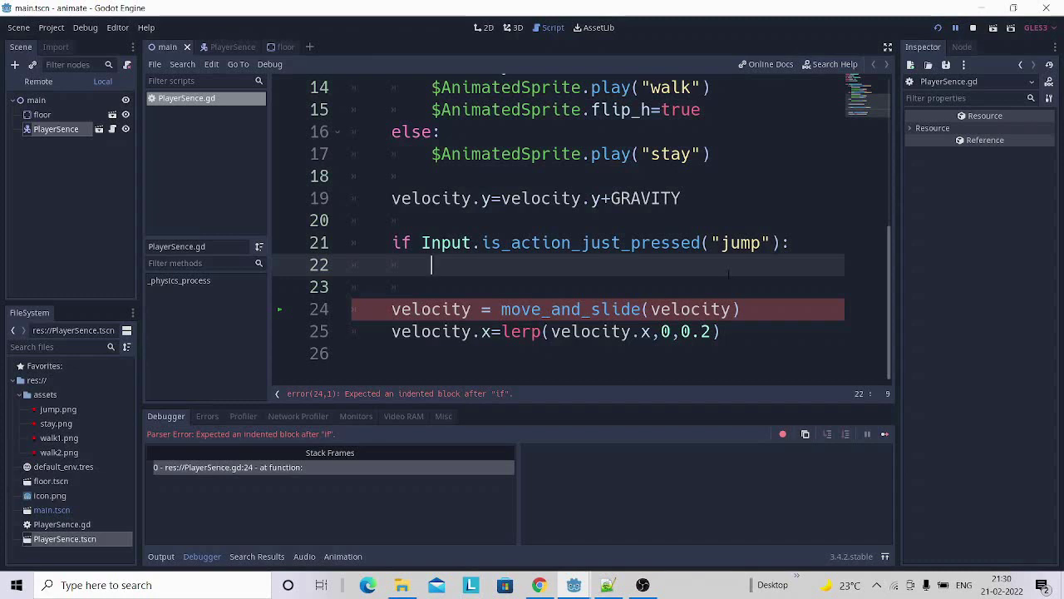
Fill the jump check body with velocity.y=JUMPFORCE.
text(v)
text(e)
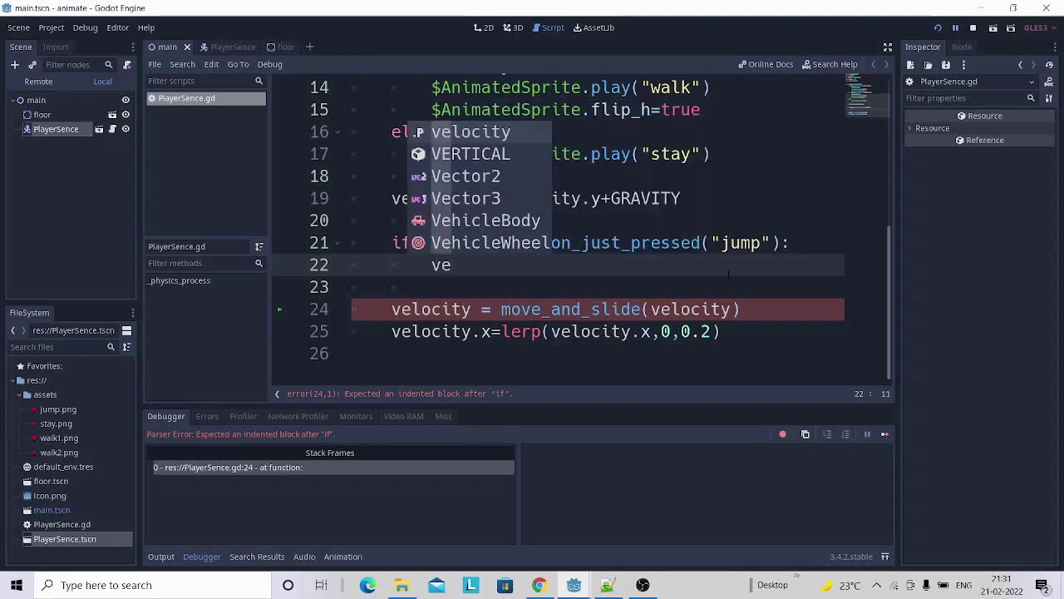
key(Return)
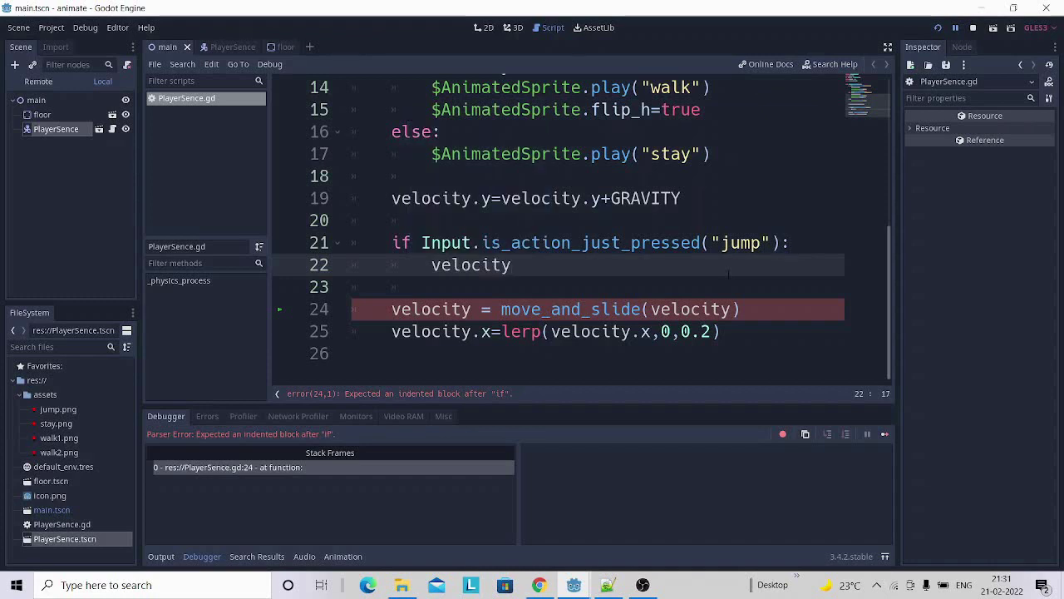
text(.y)
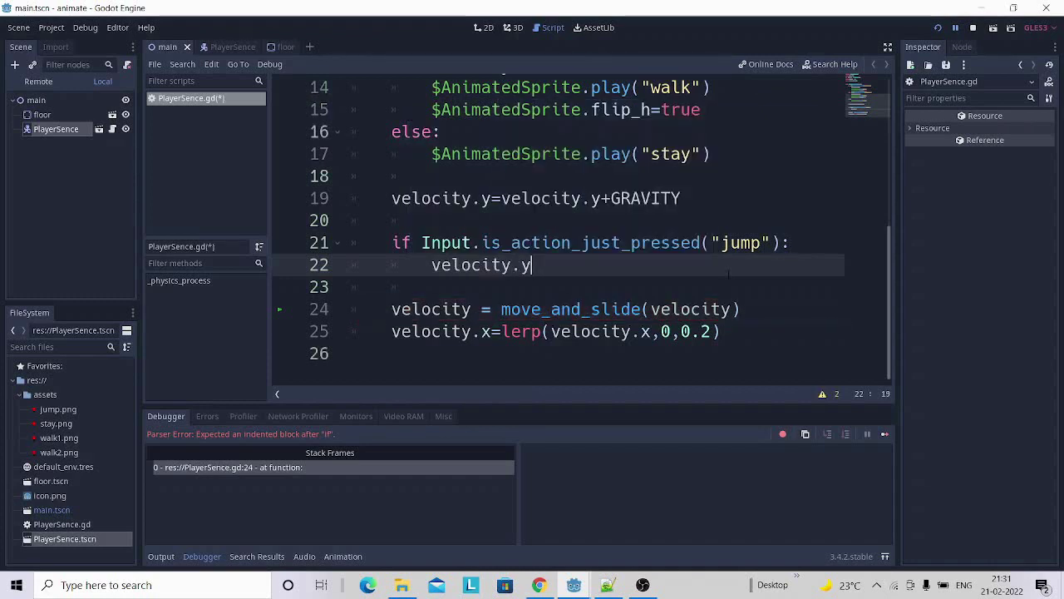
text(=)
text(ve)
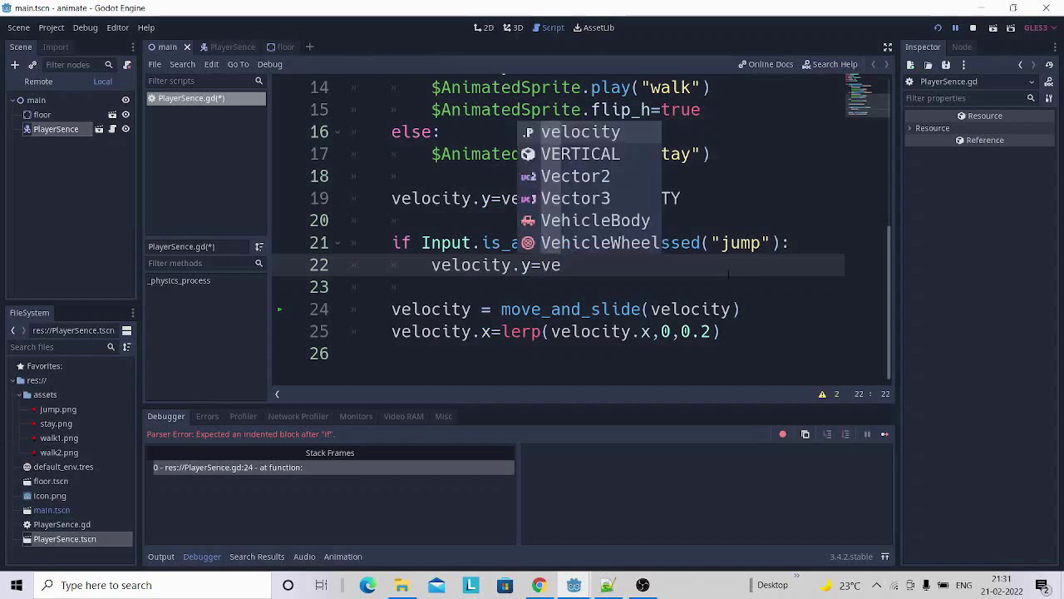
key(BackSpace)
key(BackSpace)
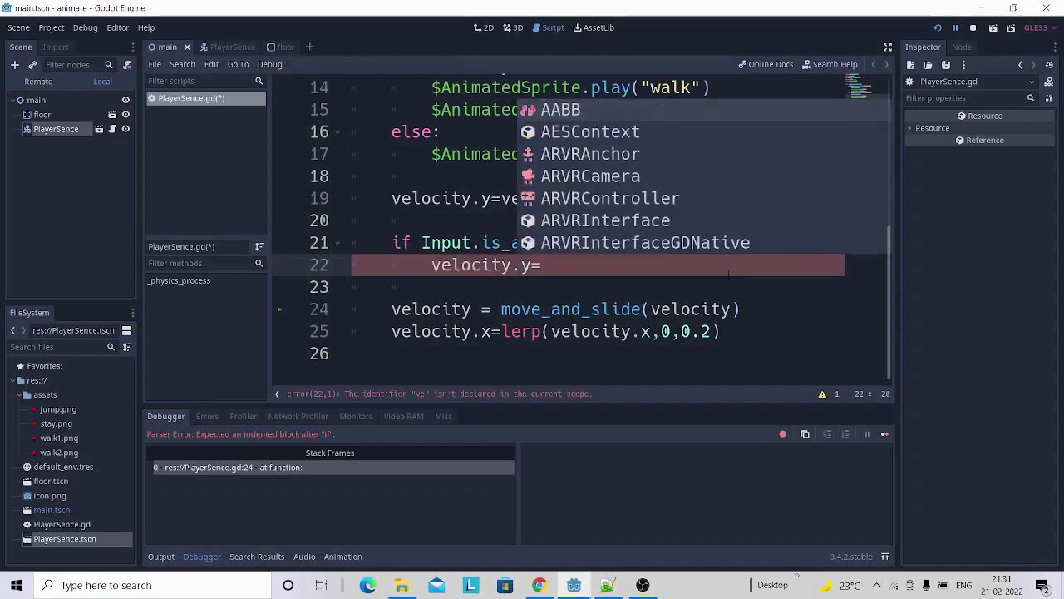
text(JU)
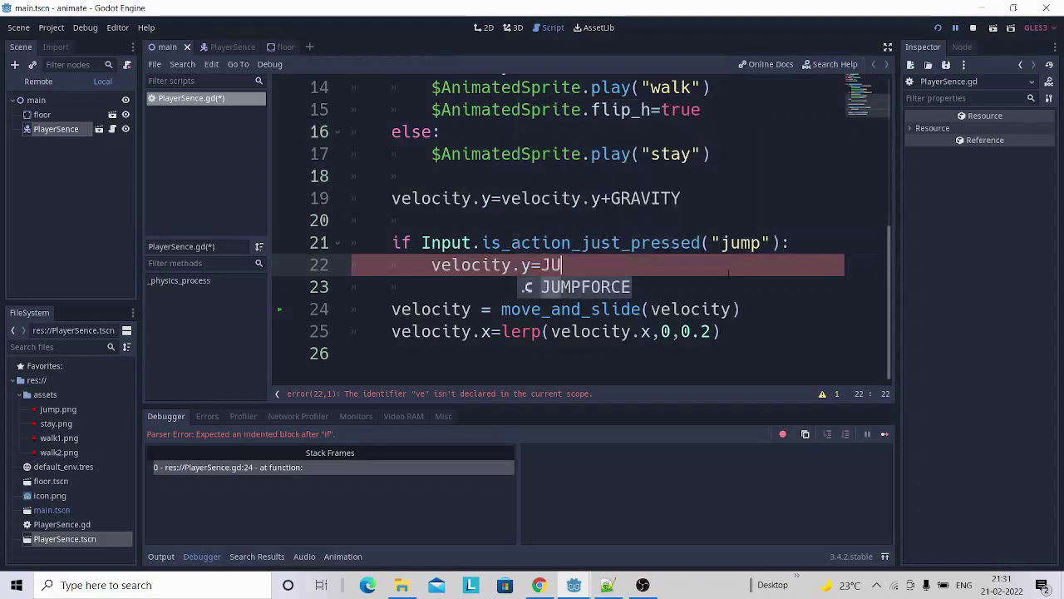
key(Return)
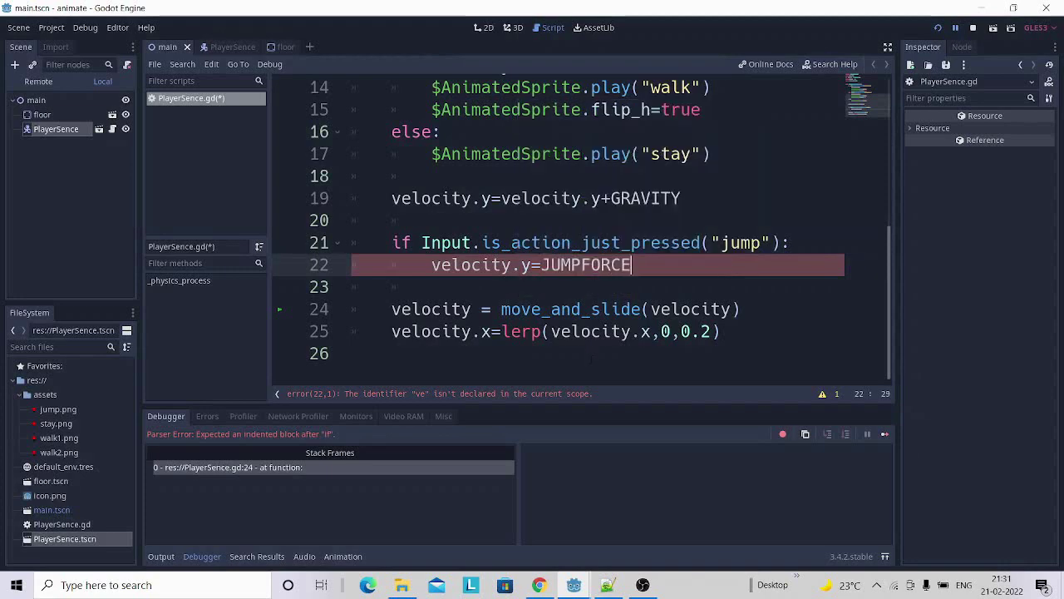
Highlight the -1100 value of the JUMPFORCE constant at the top of the script.
scroll(659, 265, up, 2)
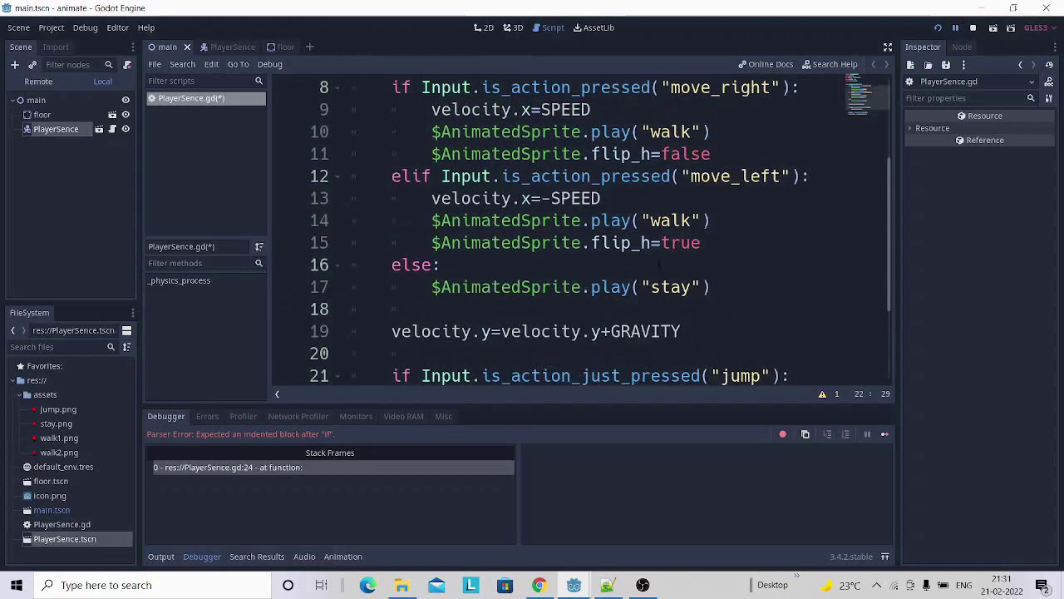
scroll(659, 264, up, 2)
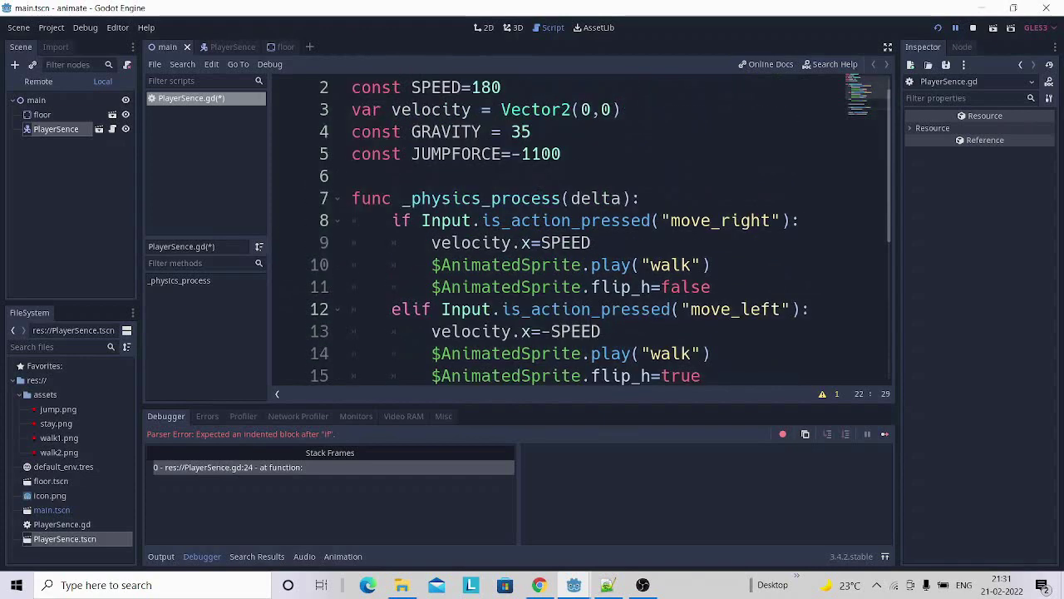
drag(511, 153, 563, 154)
scroll(650, 167, down, 2)
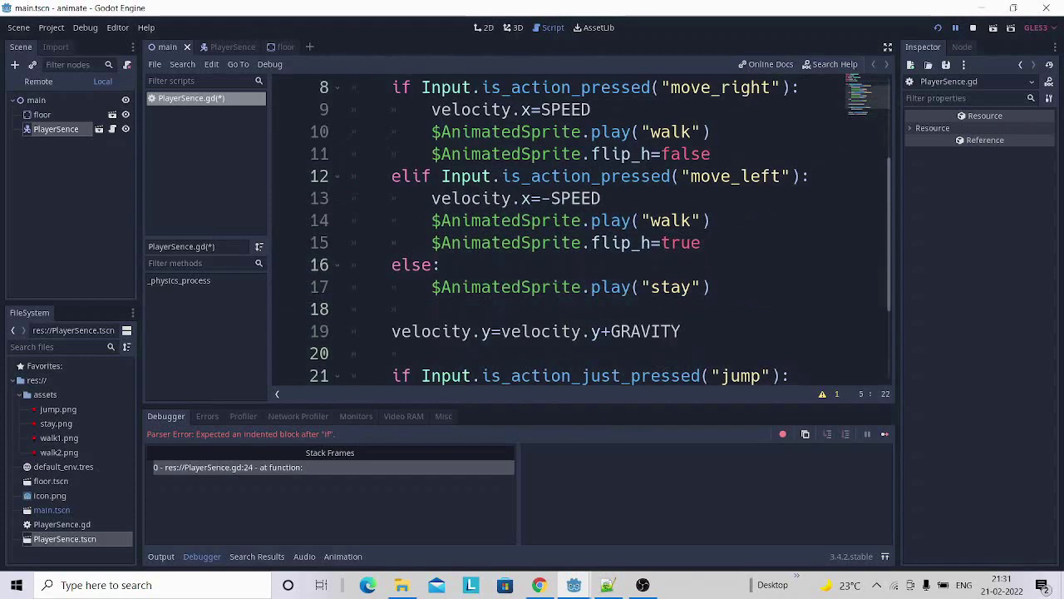
scroll(650, 166, down, 1)
Close the game window that was still running.
scroll(651, 166, down, 1)
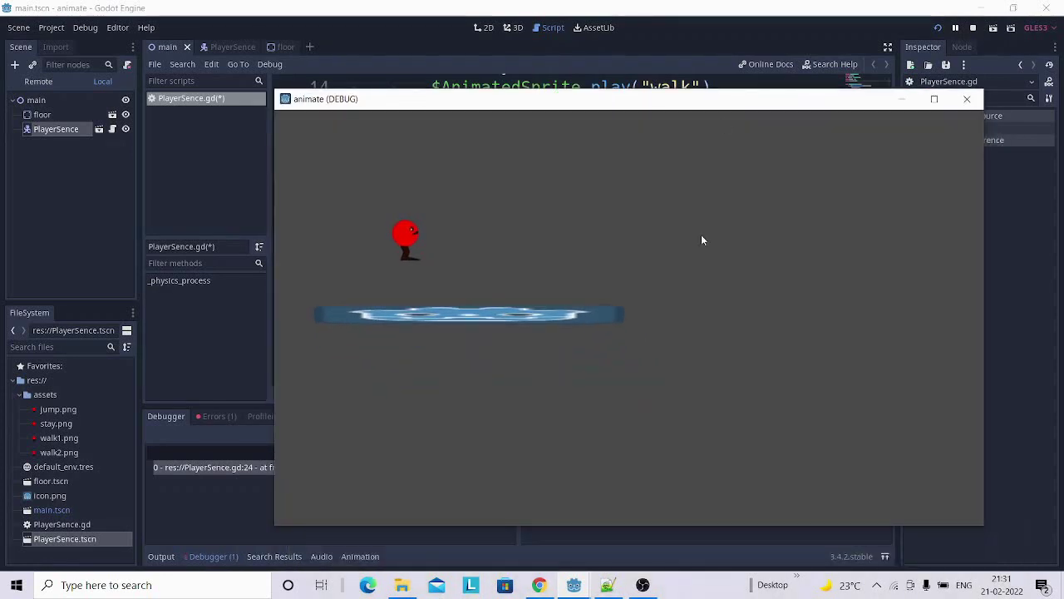
click(960, 103)
scroll(677, 328, up, 2)
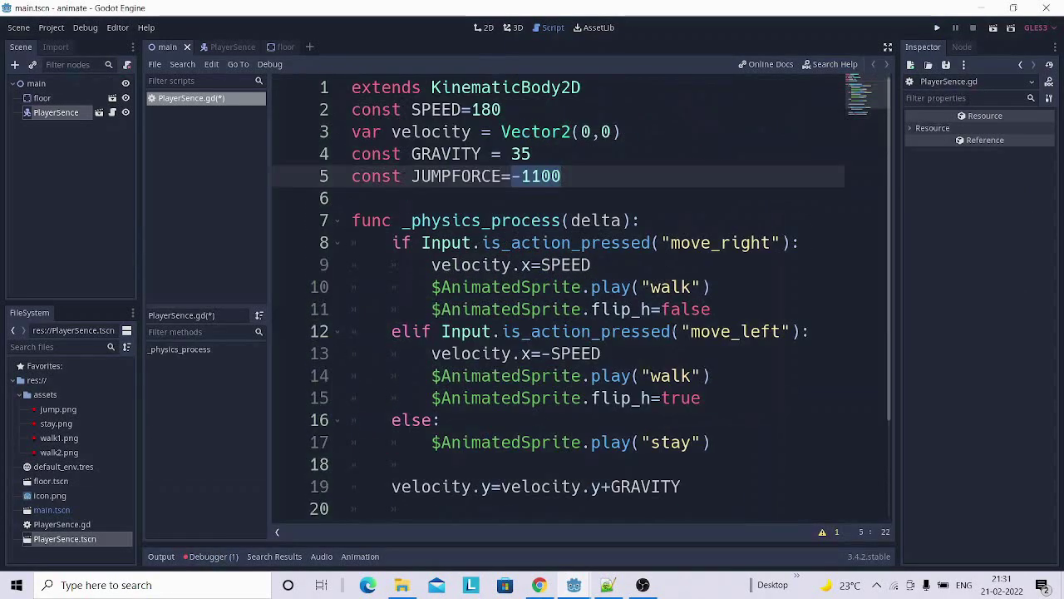
scroll(674, 328, down, 2)
scroll(582, 299, up, 1)
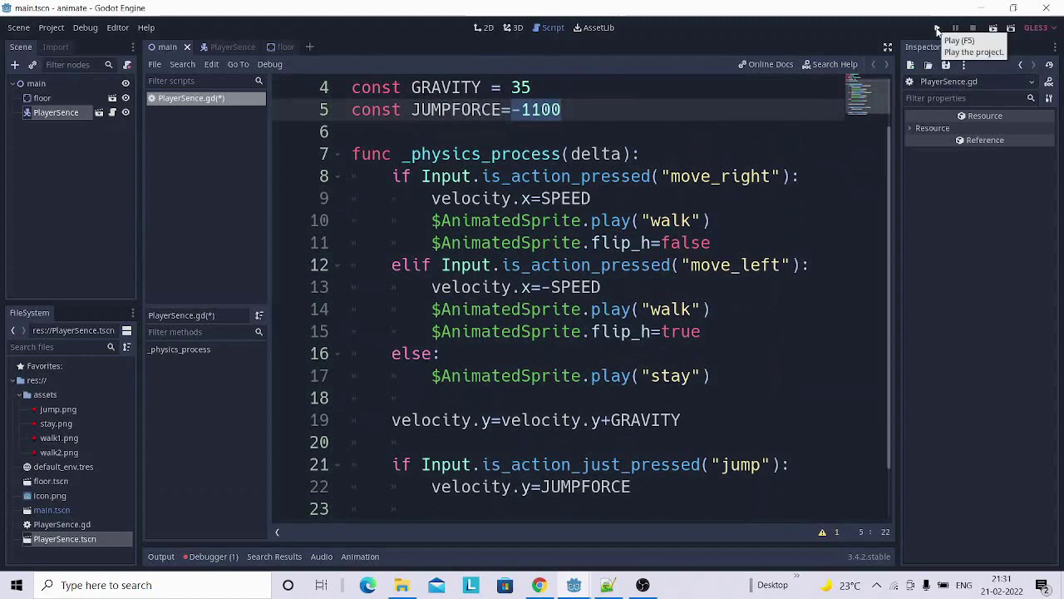
Run the game again, make the red character jump and walk right, then close it.
click(937, 29)
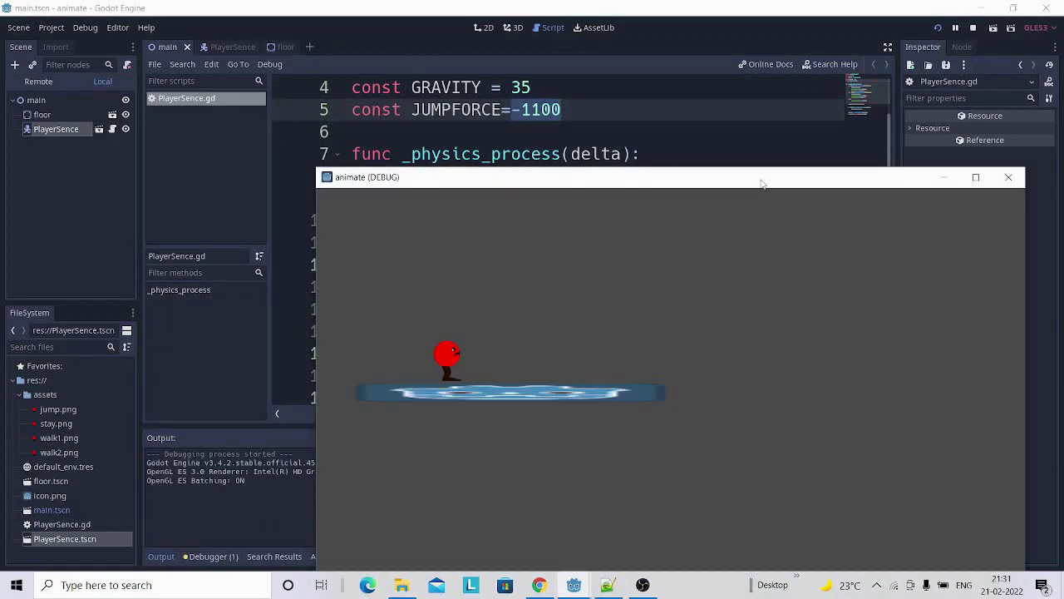
drag(763, 178, 592, 47)
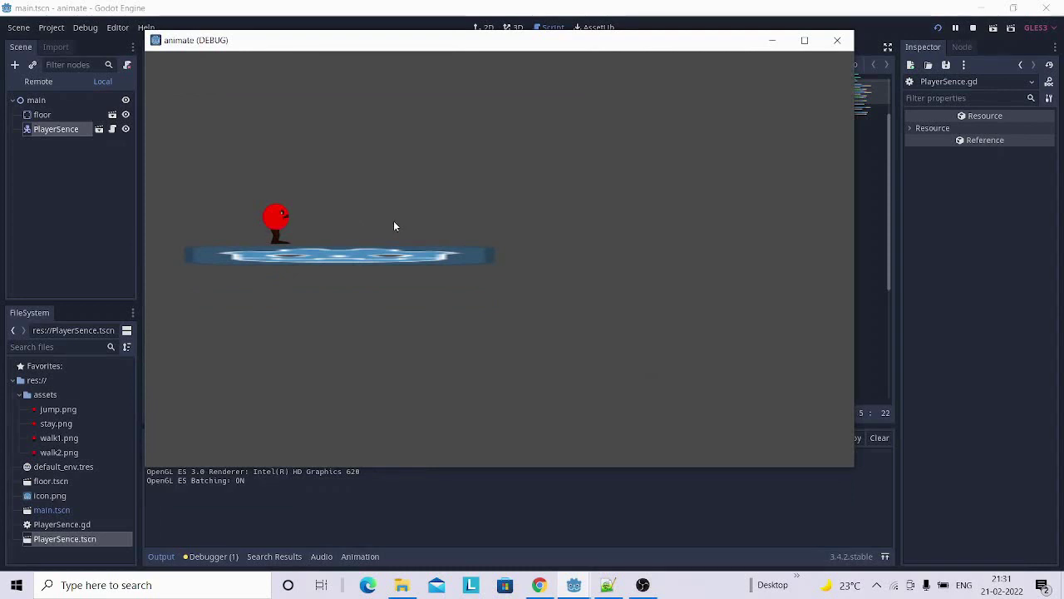
key(Up)
key(Up)
key(Up)
key(Right)
key(Up)
key(Up)
click(837, 40)
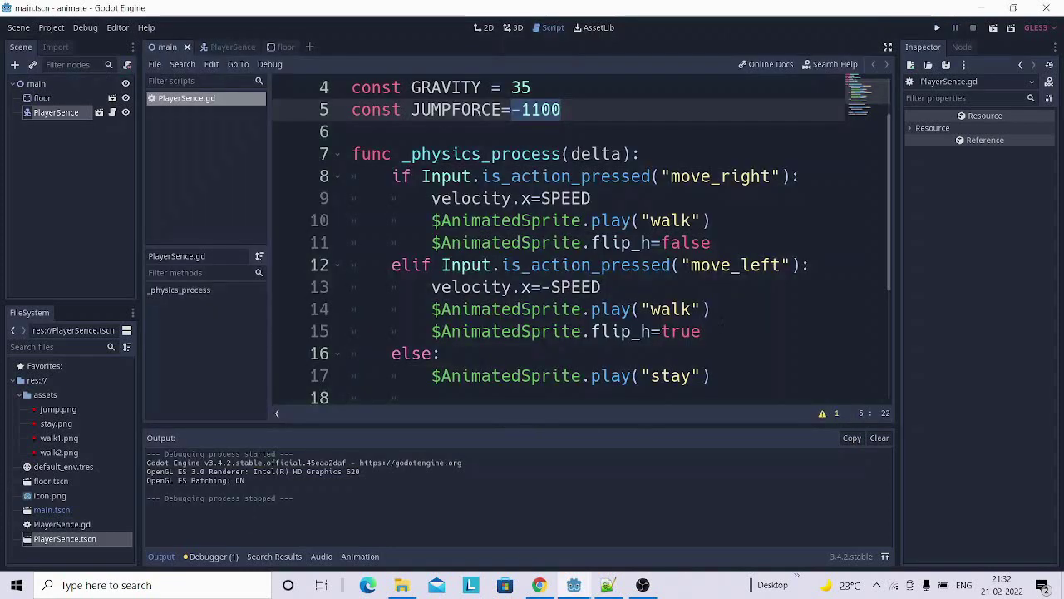
Highlight the velocity.y gravity line and the constant declarations to explain them.
scroll(715, 329, down, 2)
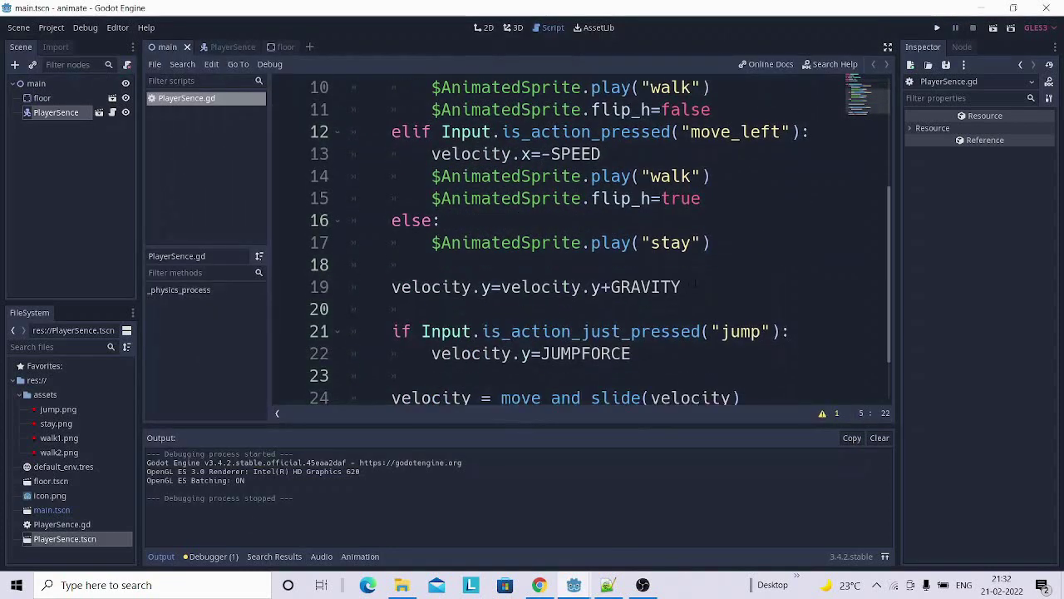
drag(694, 284, 399, 287)
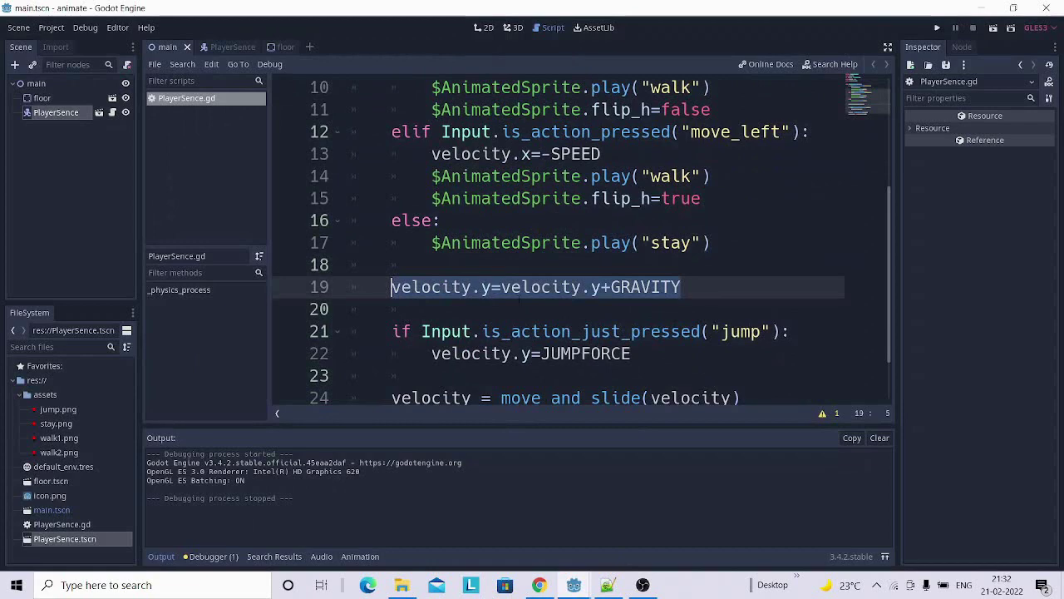
drag(601, 286, 502, 287)
scroll(663, 293, up, 3)
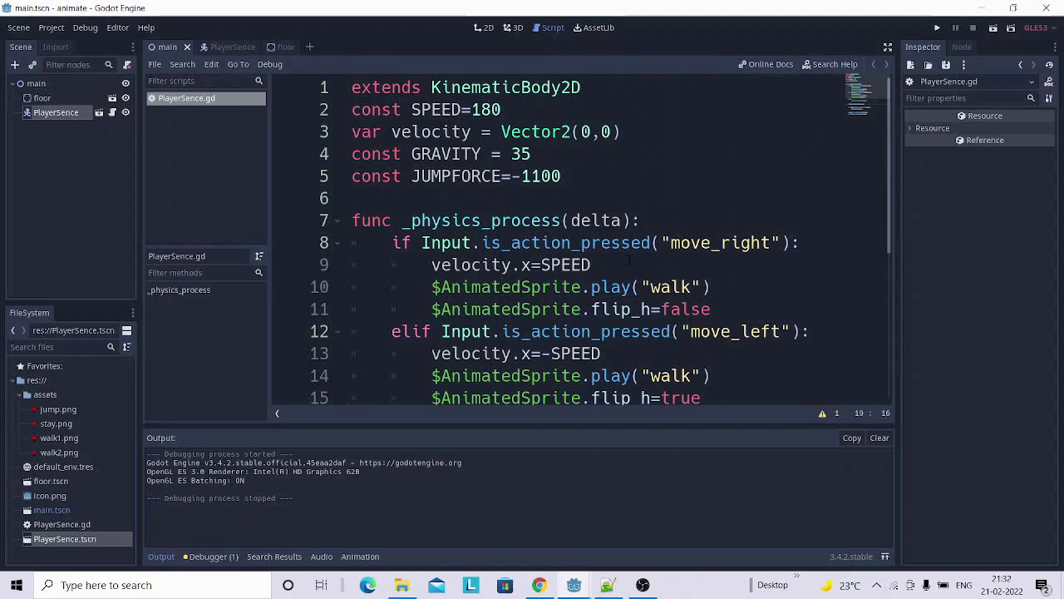
drag(535, 149, 501, 154)
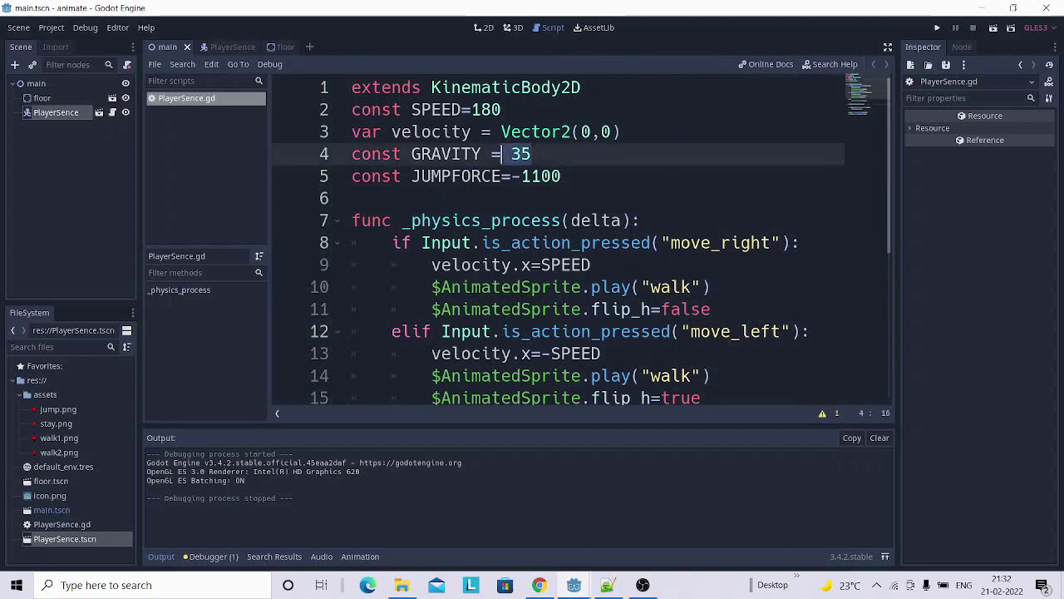
scroll(631, 233, down, 2)
scroll(631, 233, down, 2)
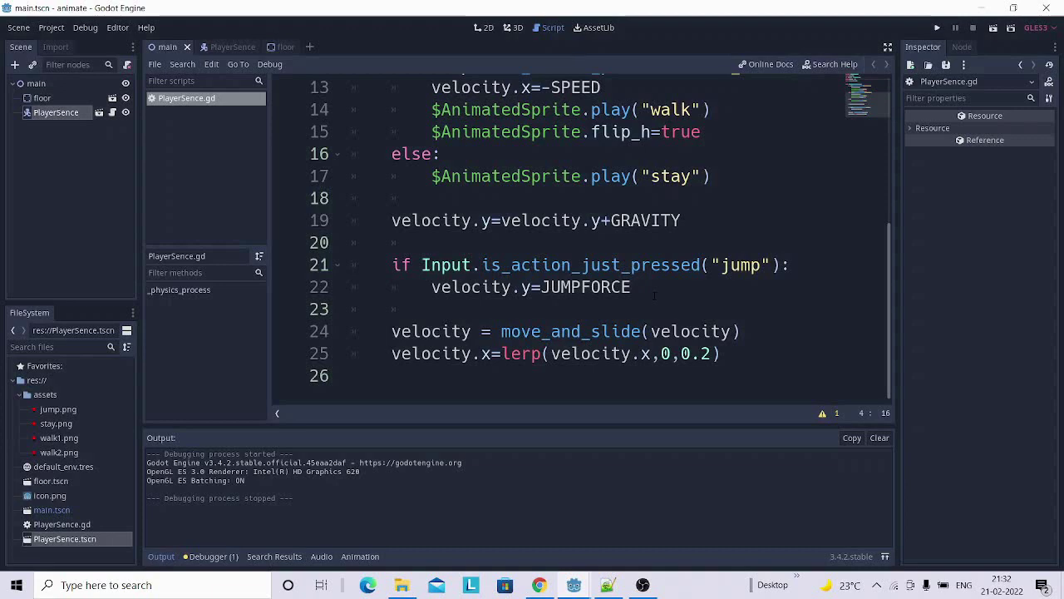
Highlight the velocity.y=JUMPFORCE line, then launch the game again.
drag(641, 289, 441, 287)
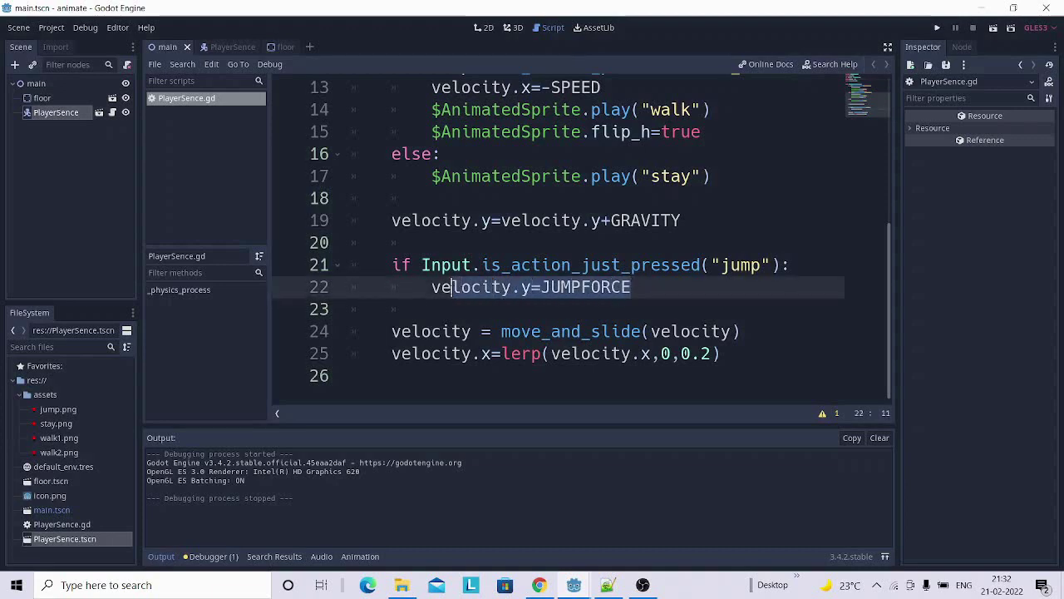
scroll(665, 286, up, 1)
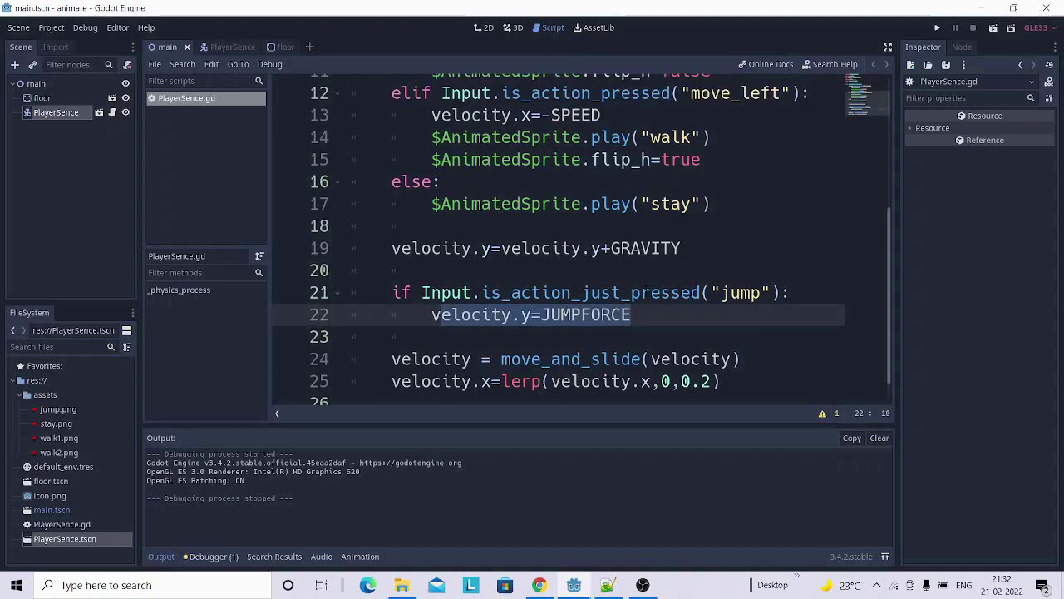
scroll(582, 241, up, 3)
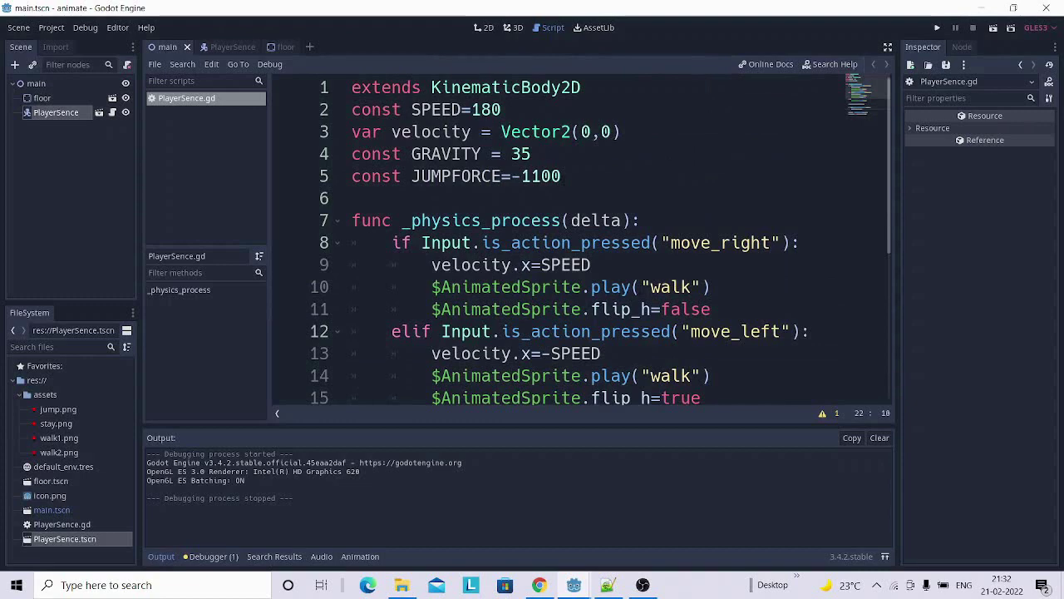
scroll(697, 214, down, 2)
scroll(696, 214, down, 1)
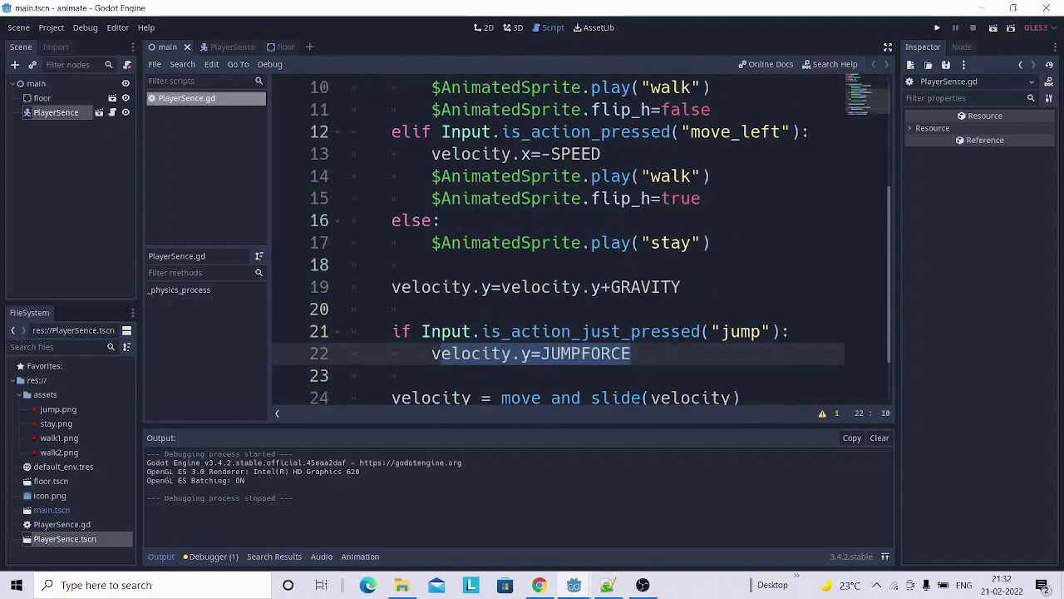
click(647, 347)
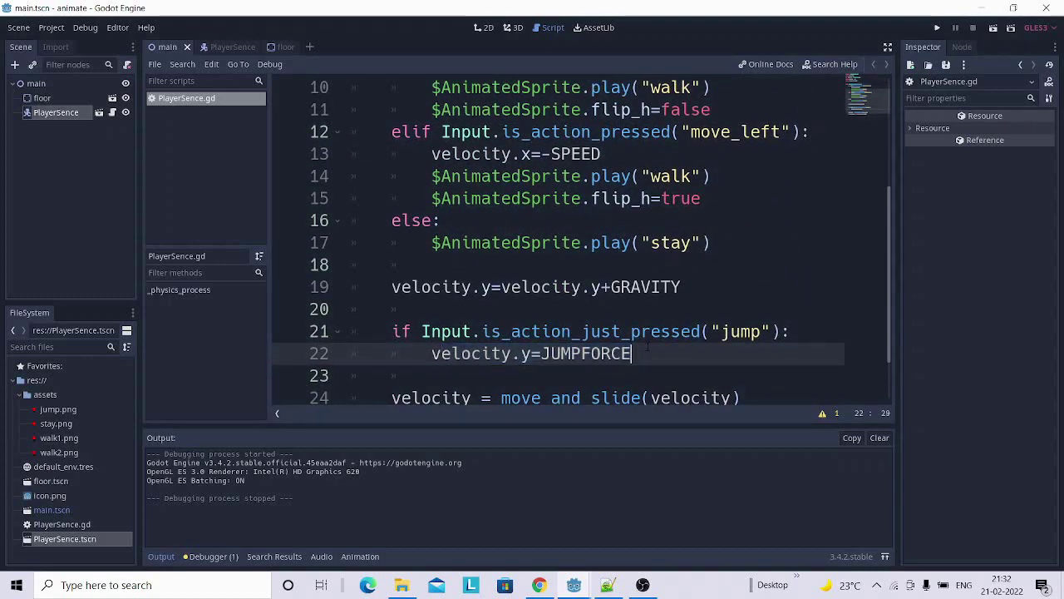
click(937, 27)
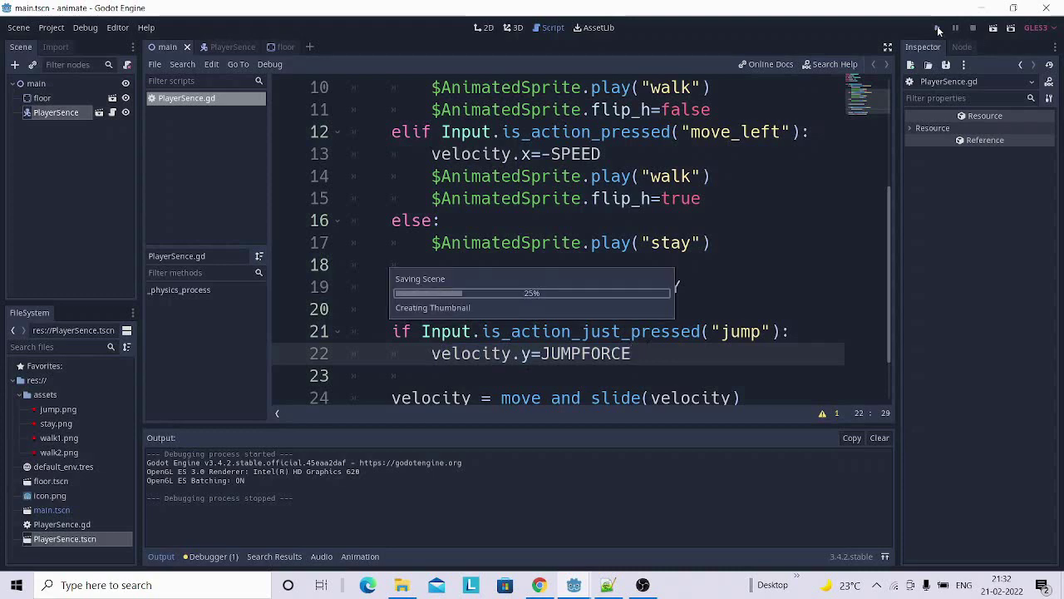
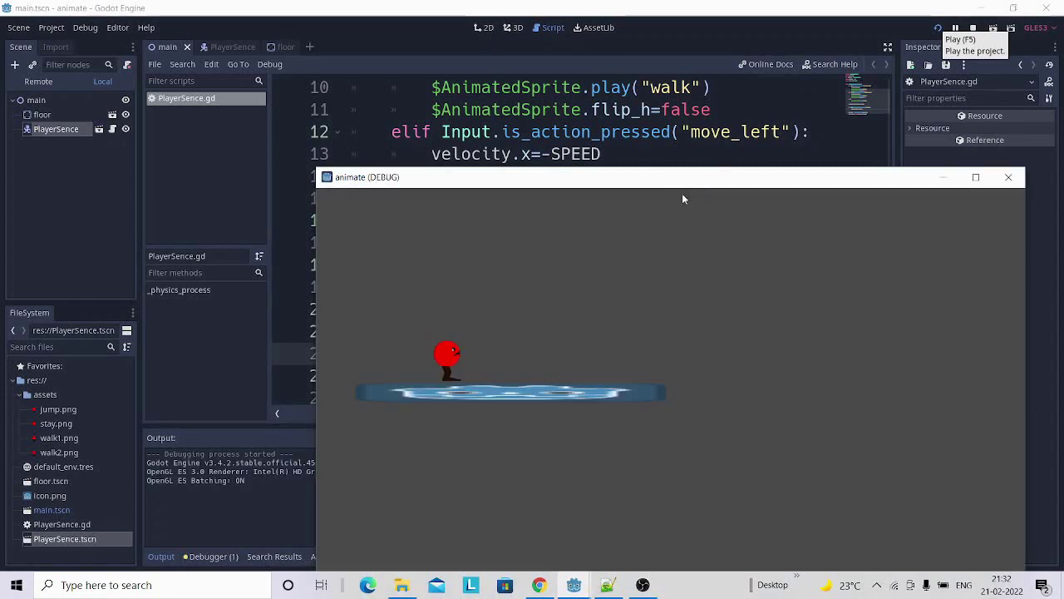
Make the player jump with Space, then close the running game window.
key(space)
key(space)
click(1008, 177)
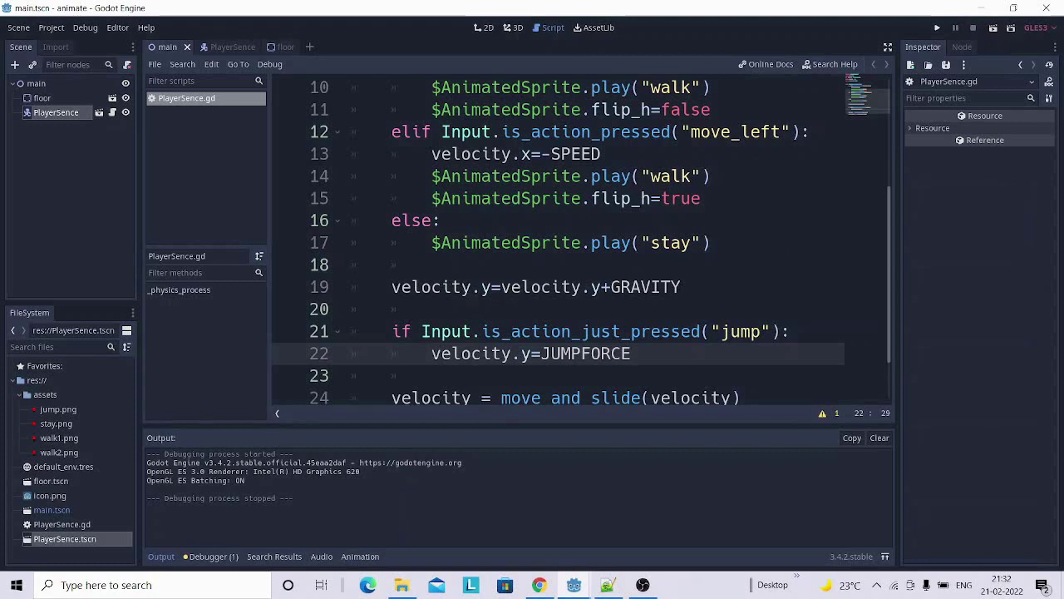
Add an `if not is_on_floor():` line above the gravity line.
click(392, 287)
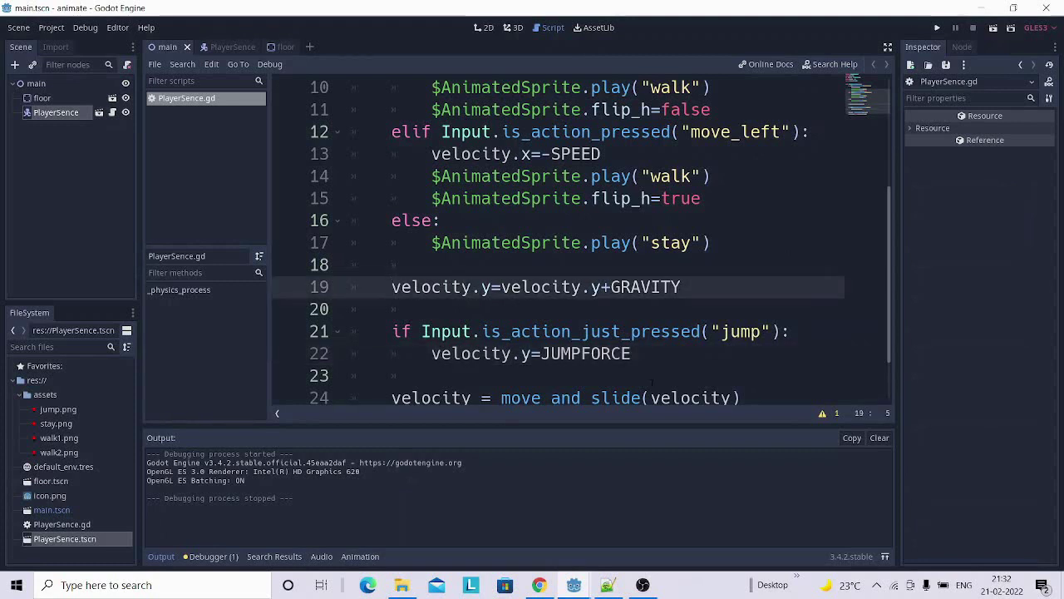
click(391, 265)
key(Return)
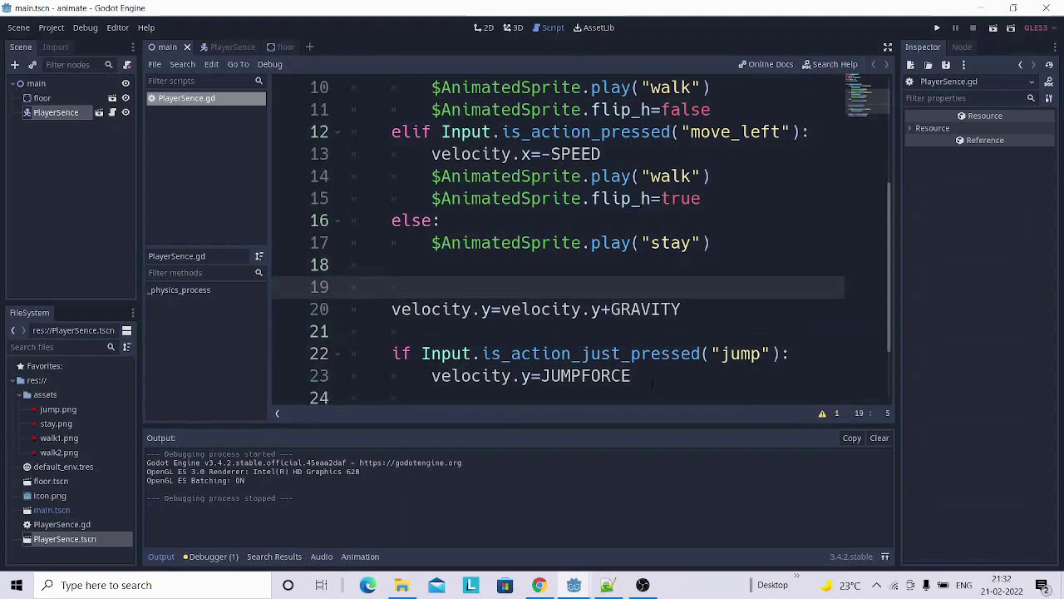
text(if)
text( no)
text(t)
text( is_)
text(o)
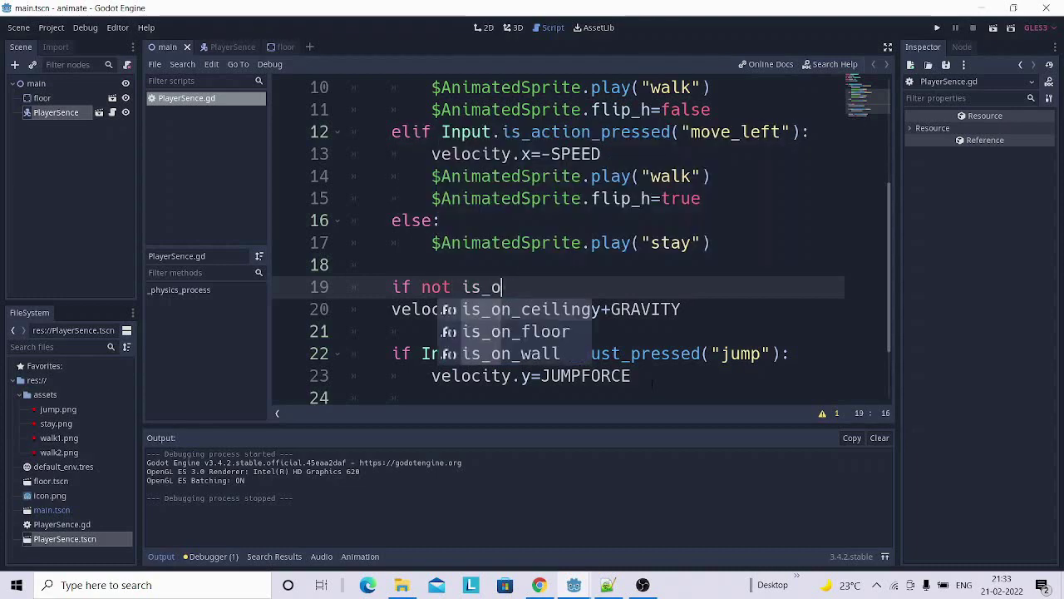
key(Down)
key(Return)
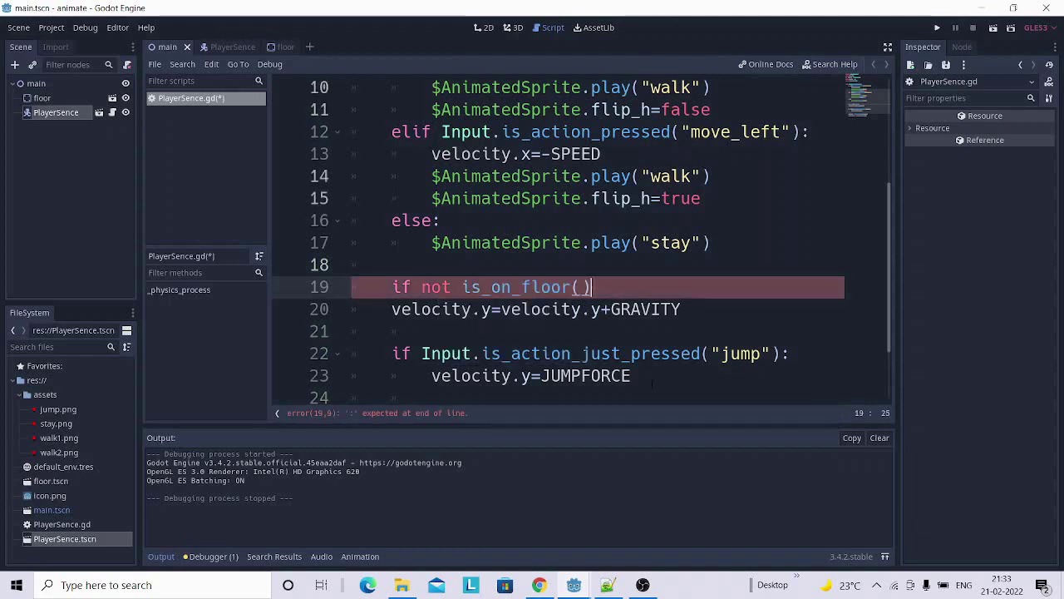
text(:)
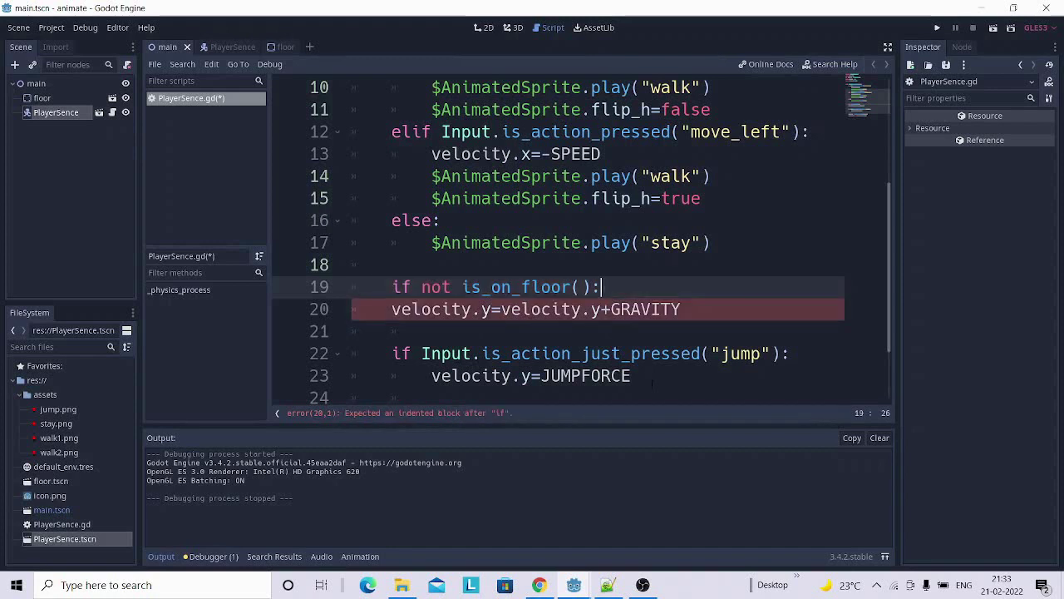
Inside the block, call $AnimatedSprite.play("jump") and indent the GRAVITY line under it.
key(Return)
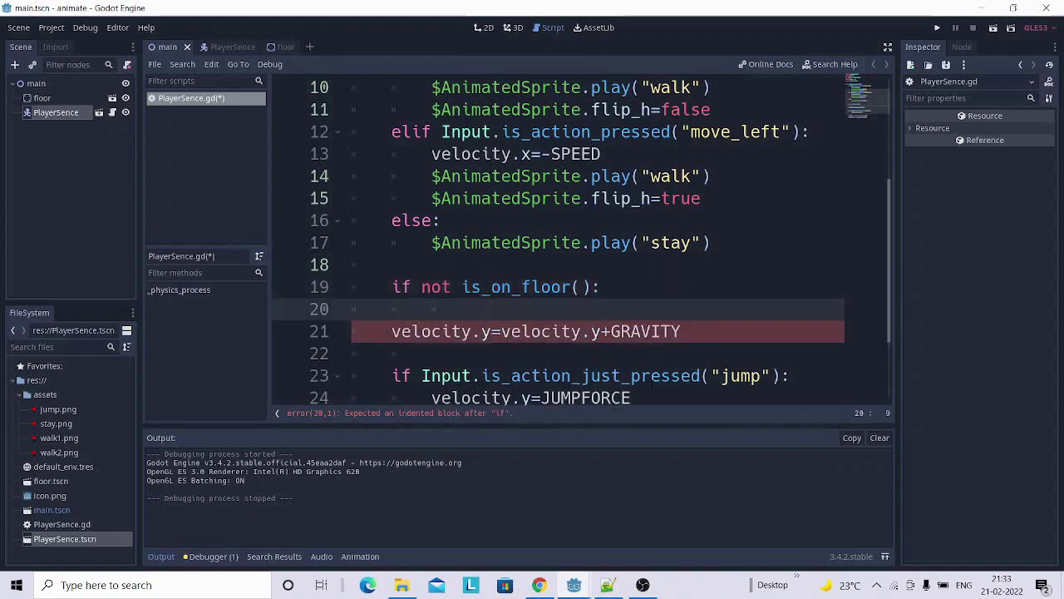
text($)
key(Down)
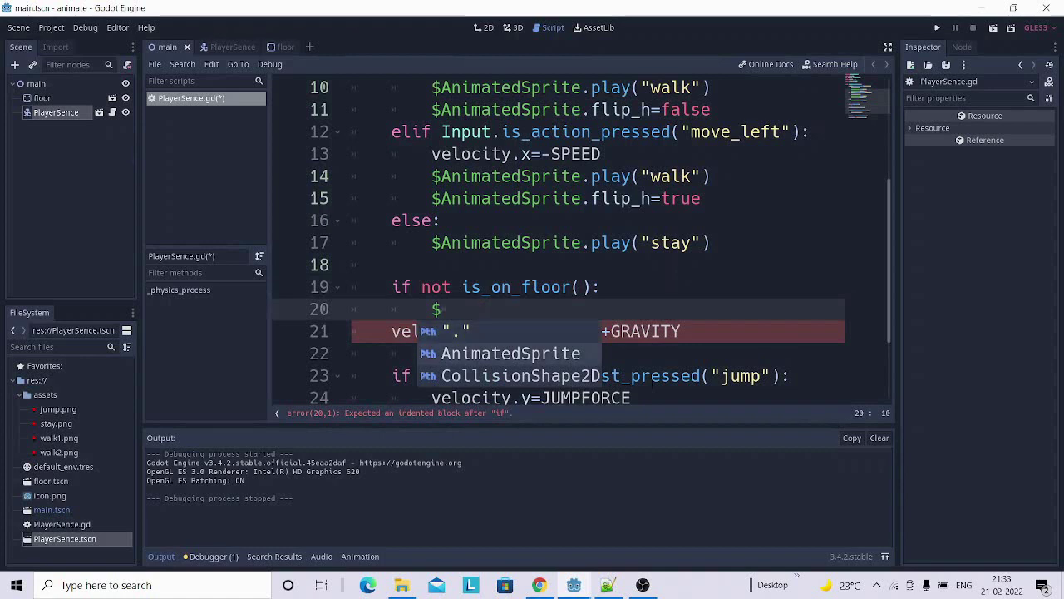
key(Return)
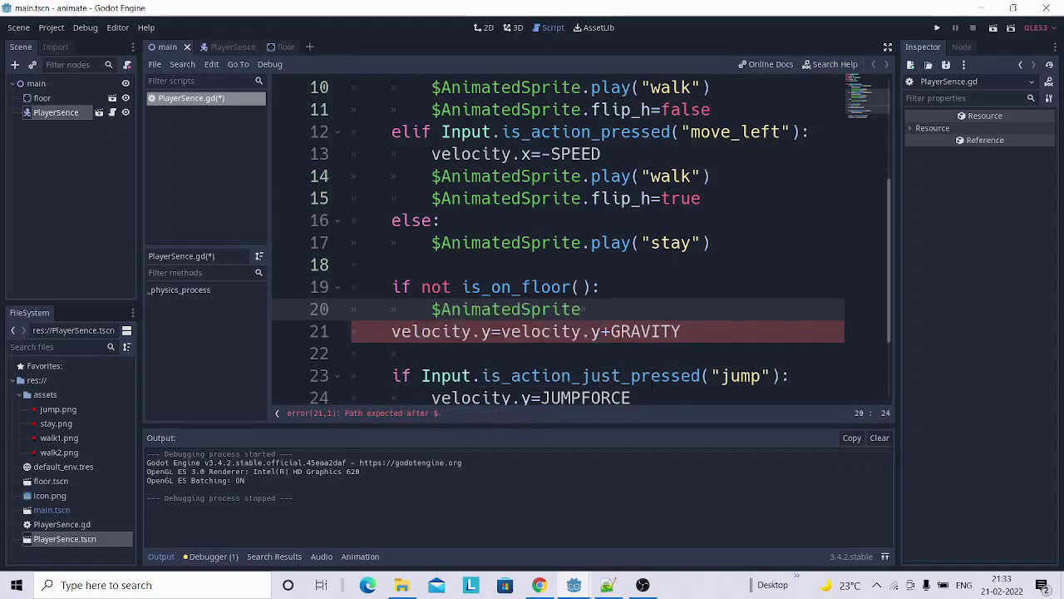
text(.)
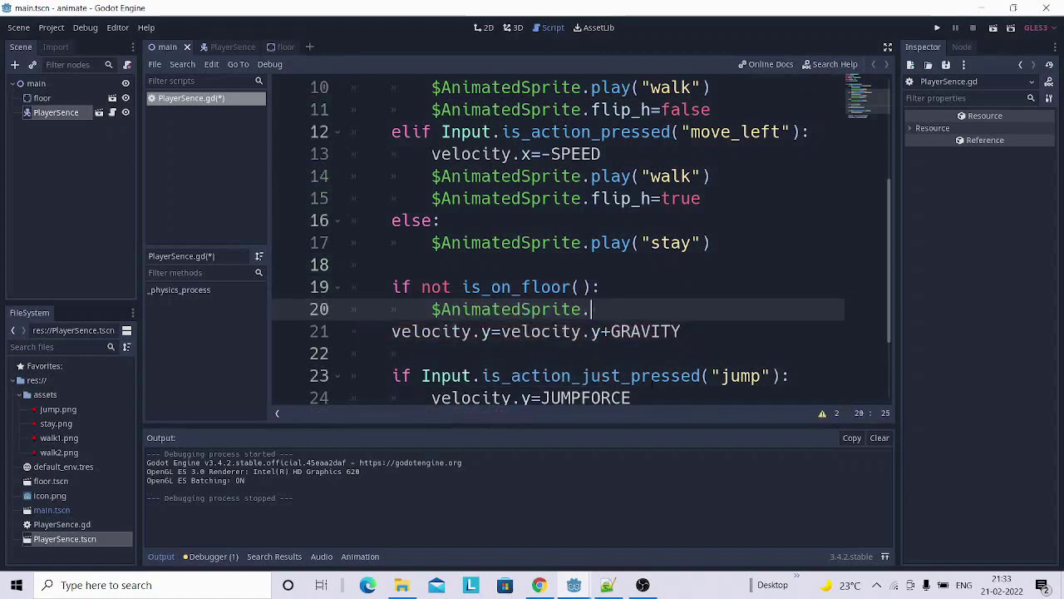
text(p)
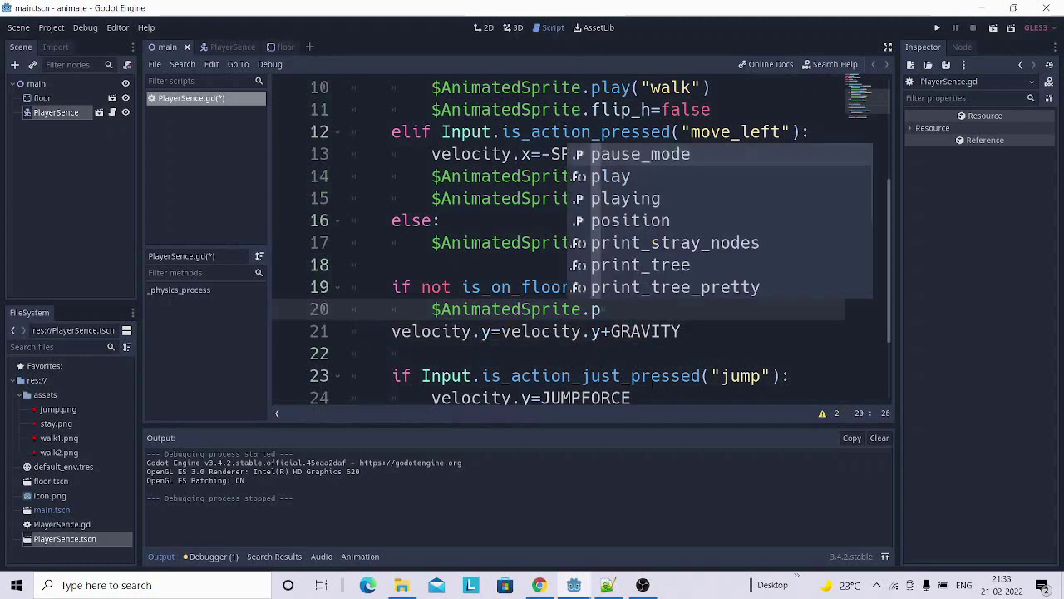
key(Down)
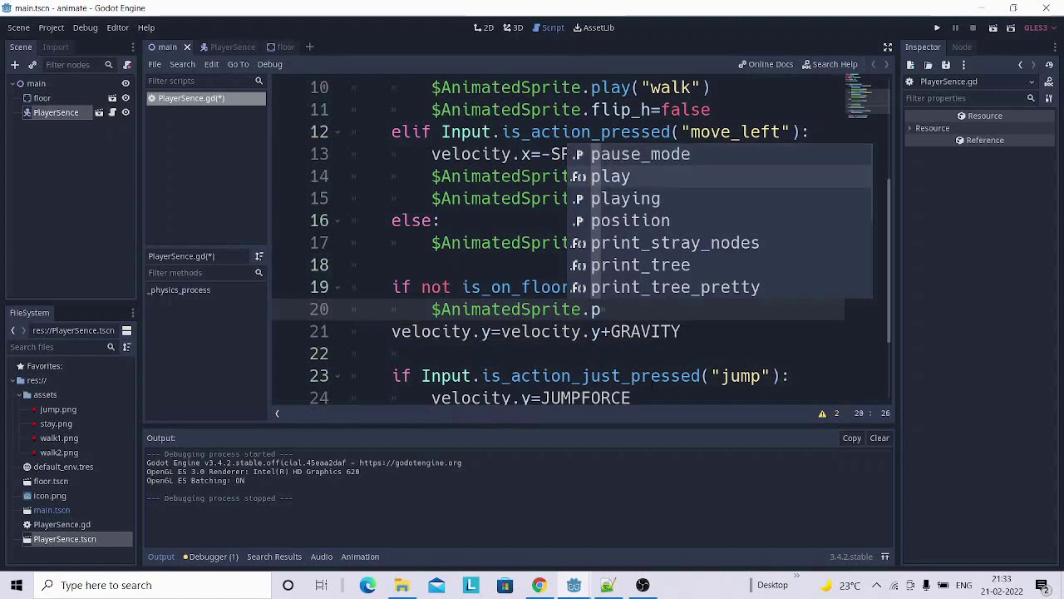
key(Return)
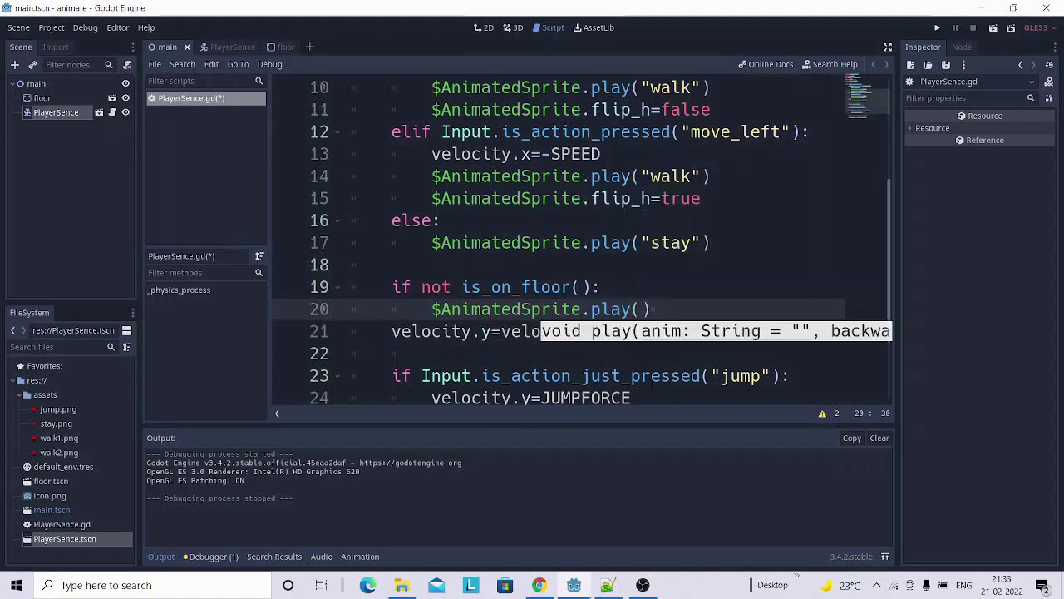
text("ju)
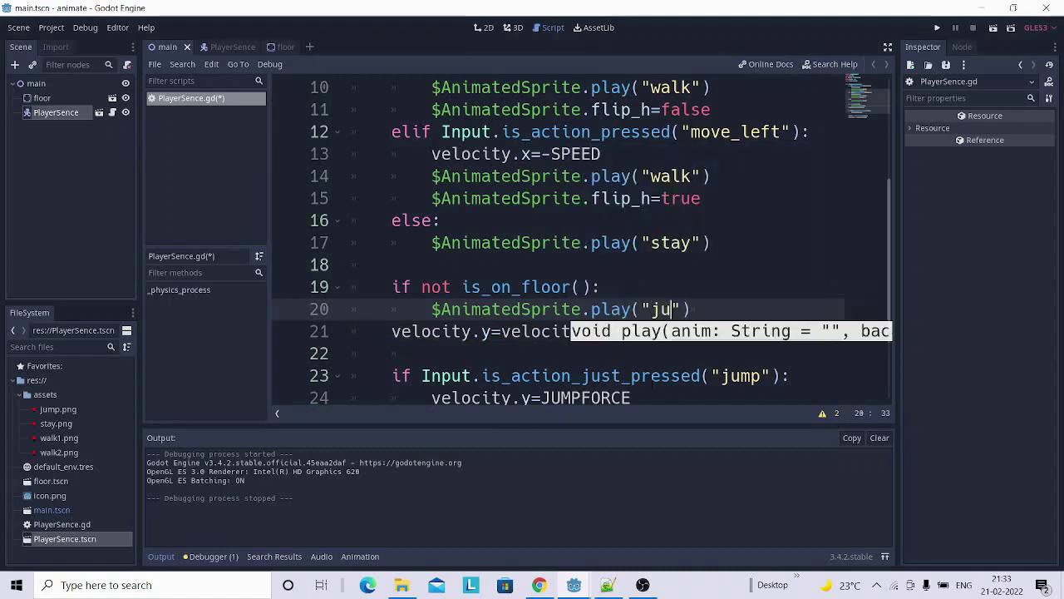
text(mp)
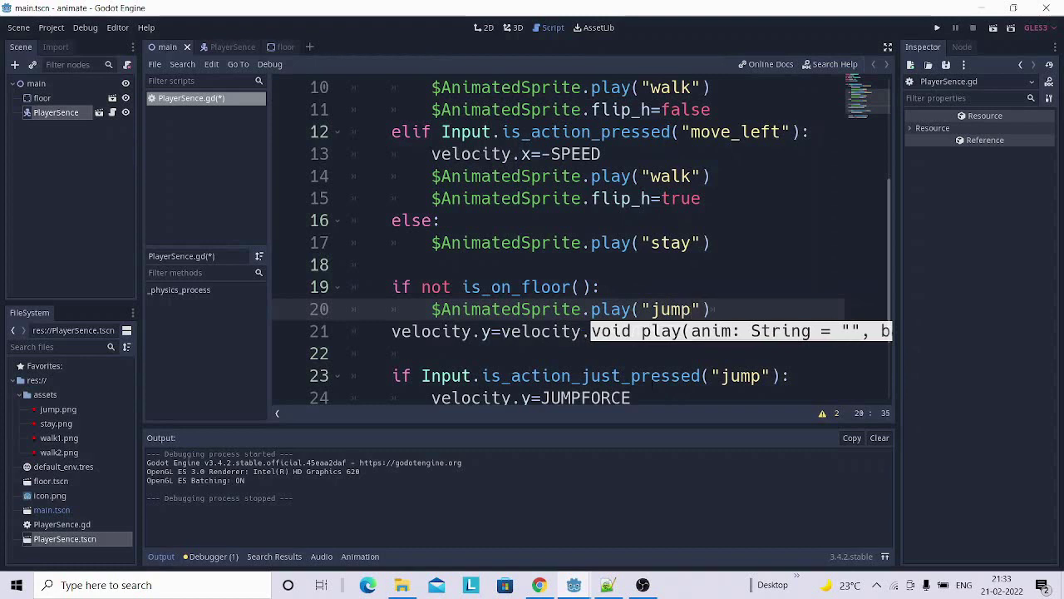
text("))
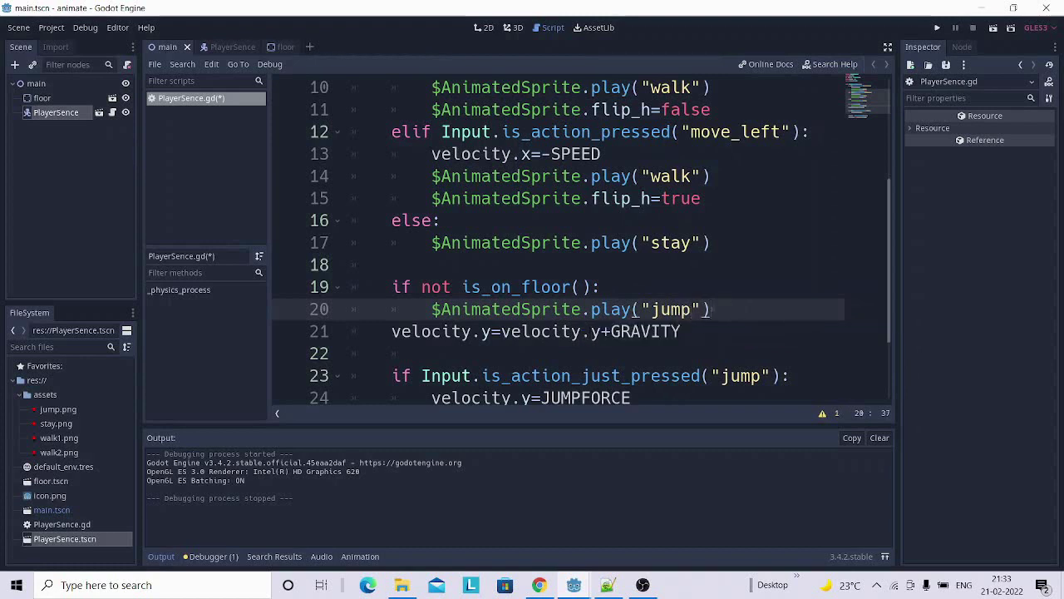
click(391, 331)
key(Tab)
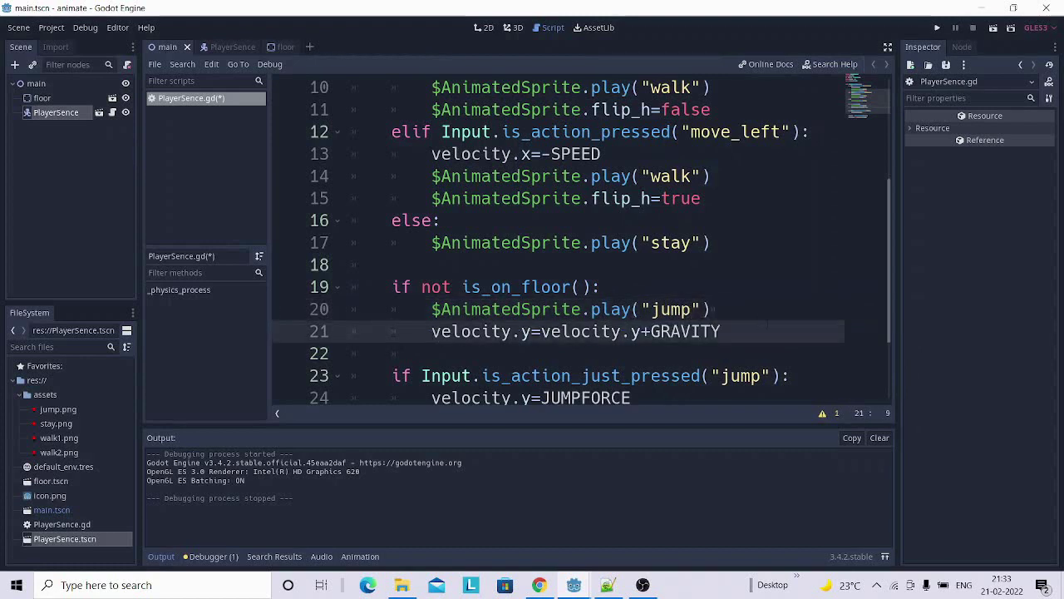
click(751, 309)
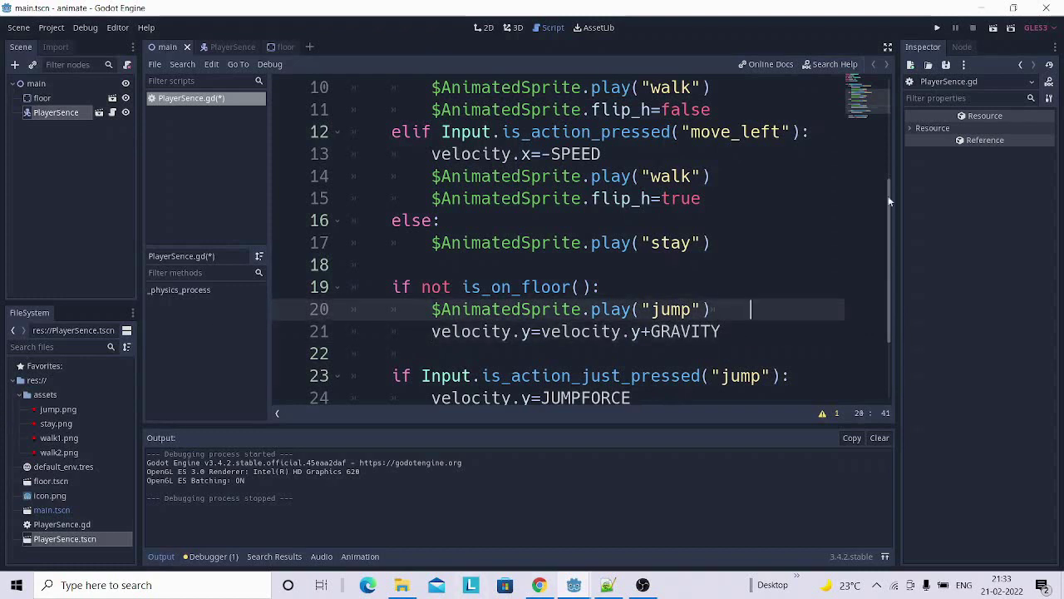
Run the project, test jumping and left/right walking with arrow keys, then close it.
click(937, 30)
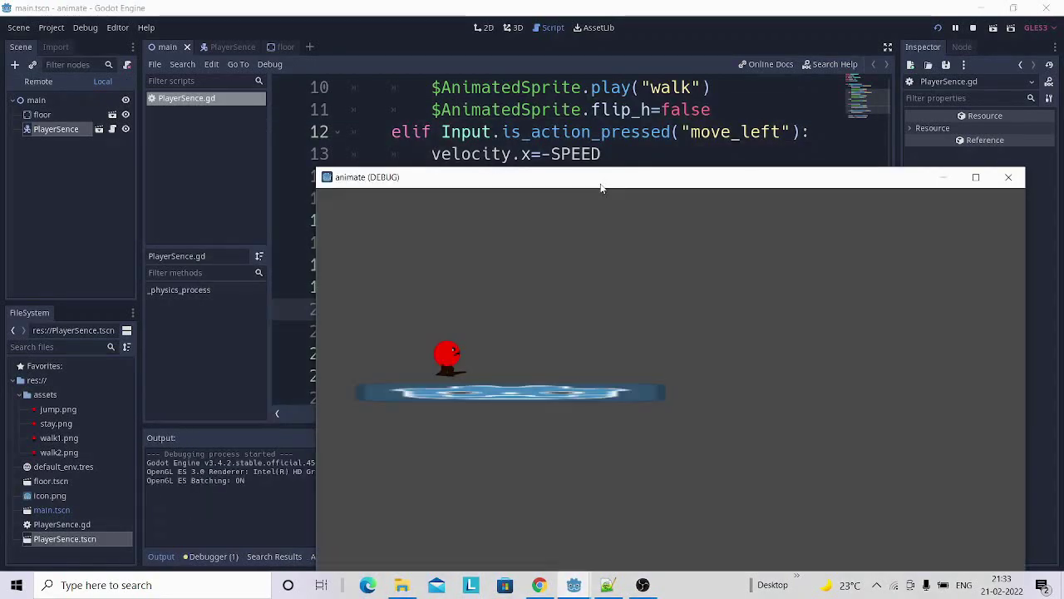
drag(601, 188, 462, 75)
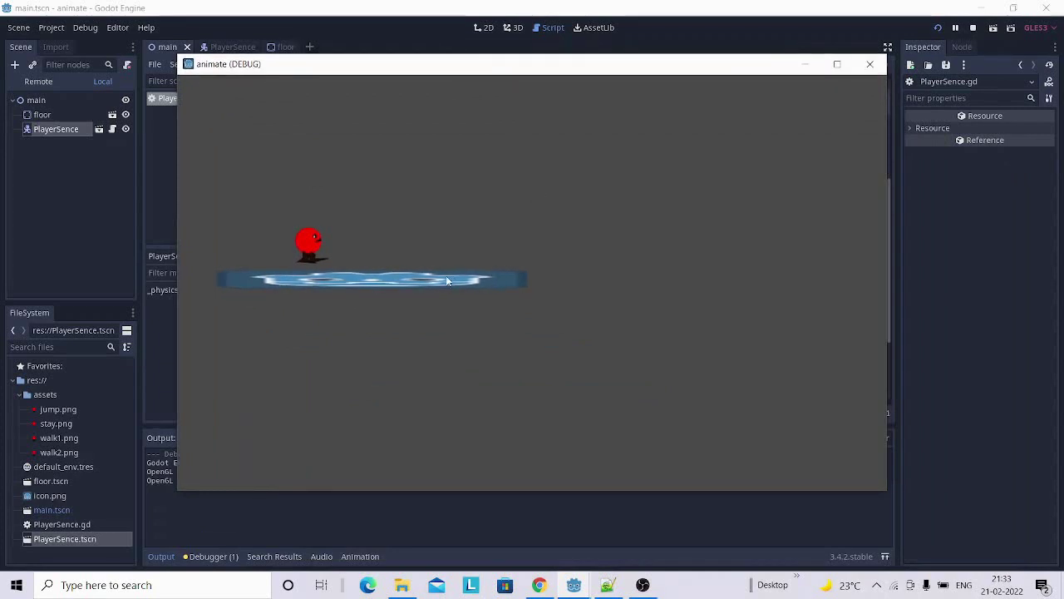
key(Up)
key(Right)
key(Left)
key(Right)
key(Left)
click(871, 65)
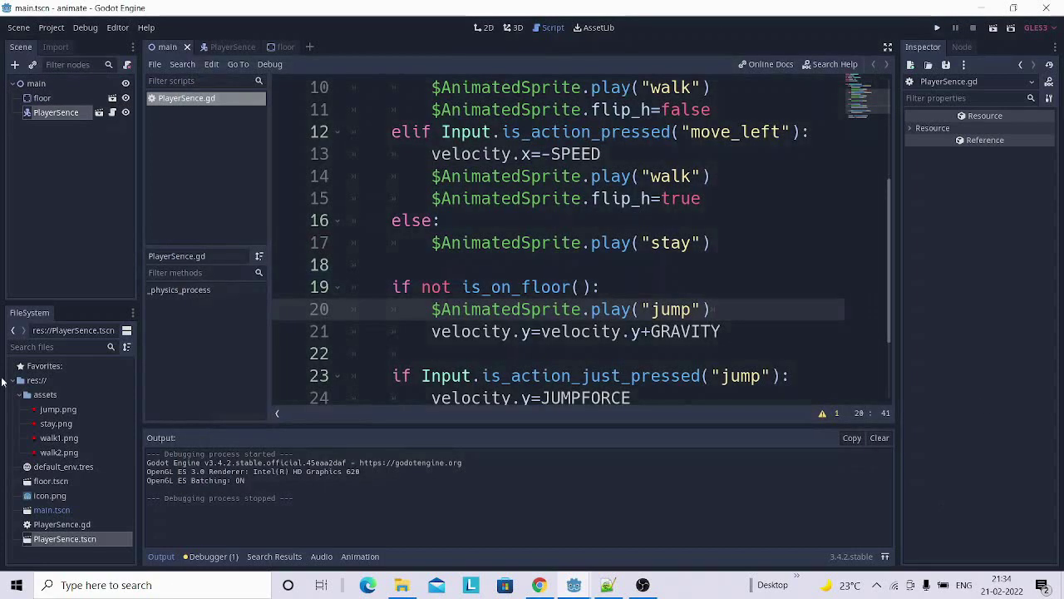
Open the PlayerSence scene and outdent the GRAVITY line out of the not-on-floor block.
click(225, 46)
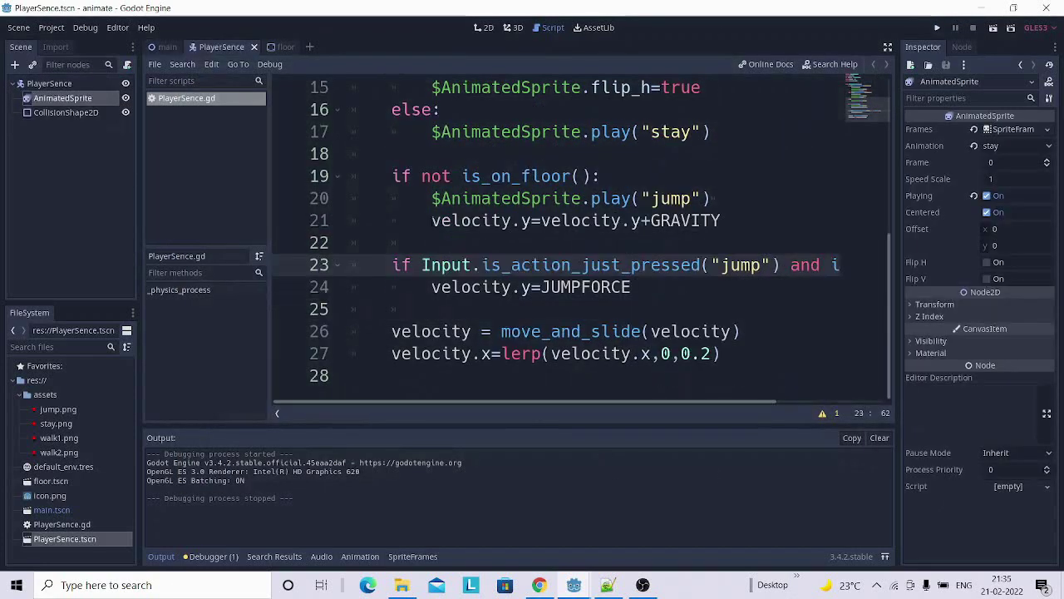
click(431, 221)
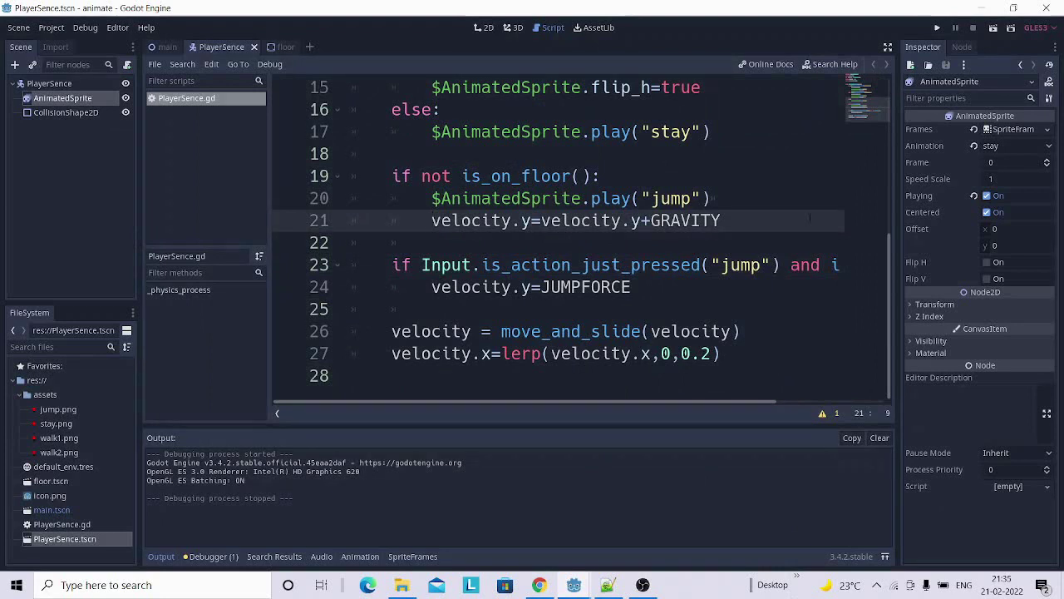
key(BackSpace)
key(Return)
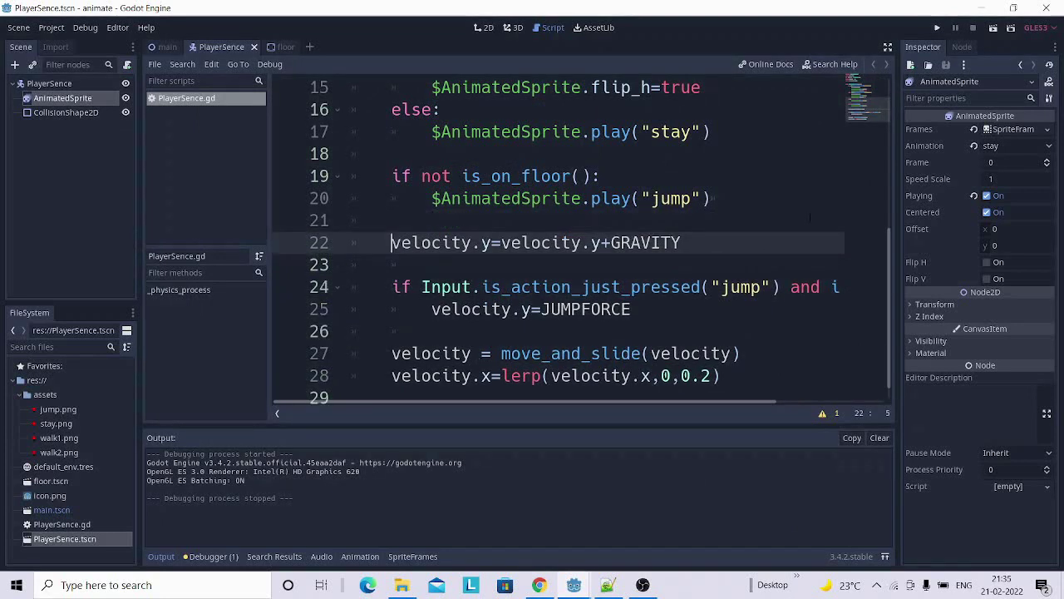
click(939, 30)
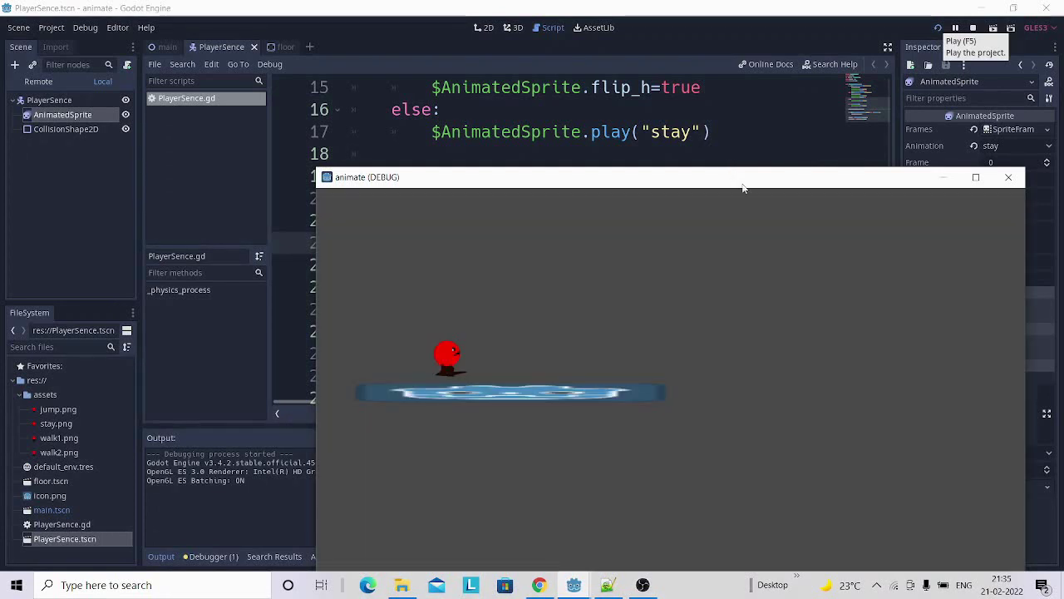
drag(734, 172, 542, 78)
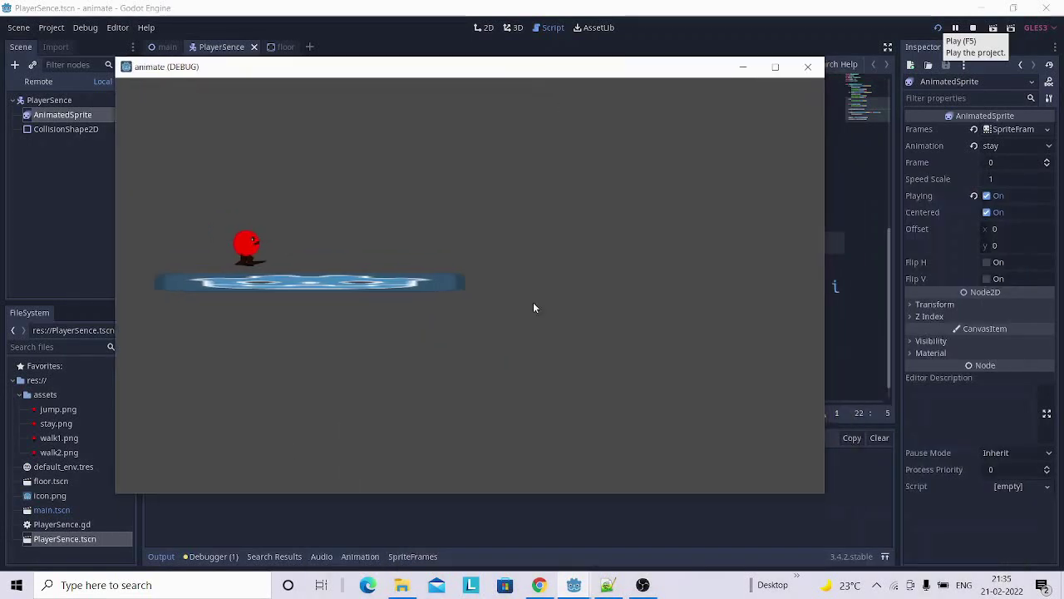
key(Right)
key(Left)
click(807, 67)
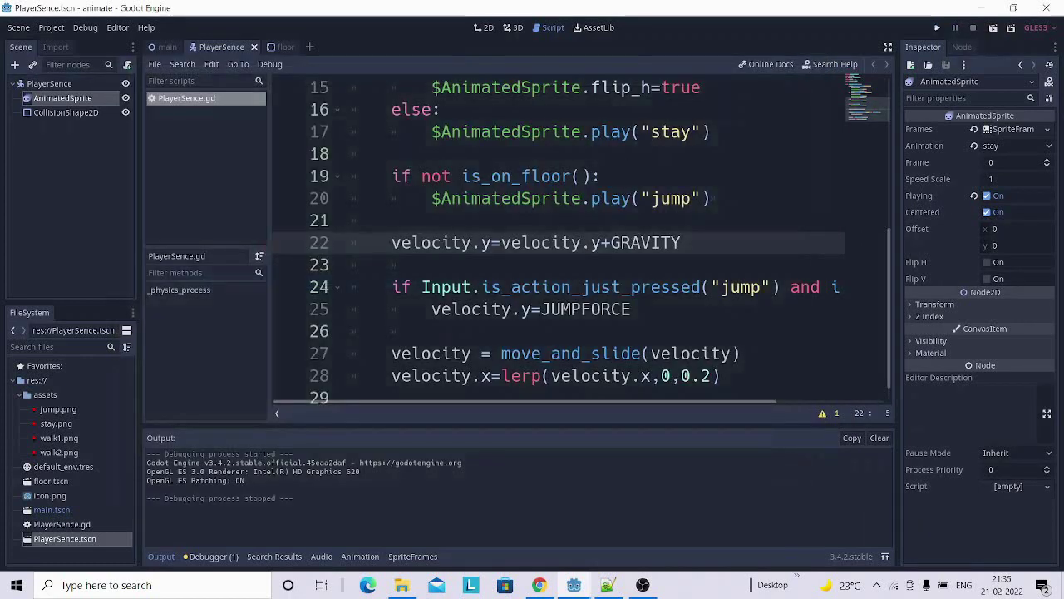
Change line 27 to move_and_slide(velocity, Vector2.UP).
click(735, 359)
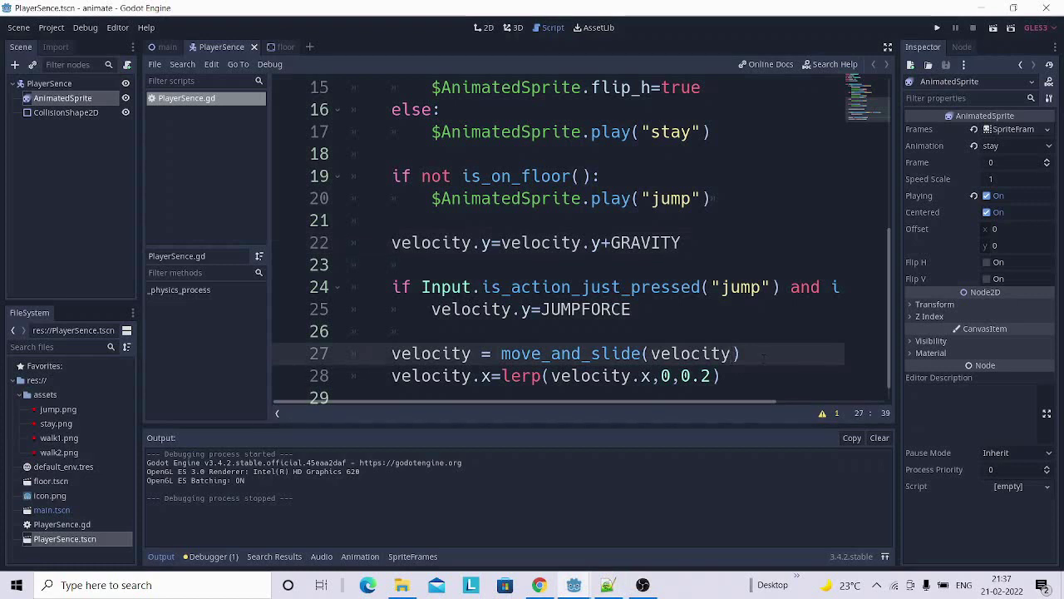
text(,V)
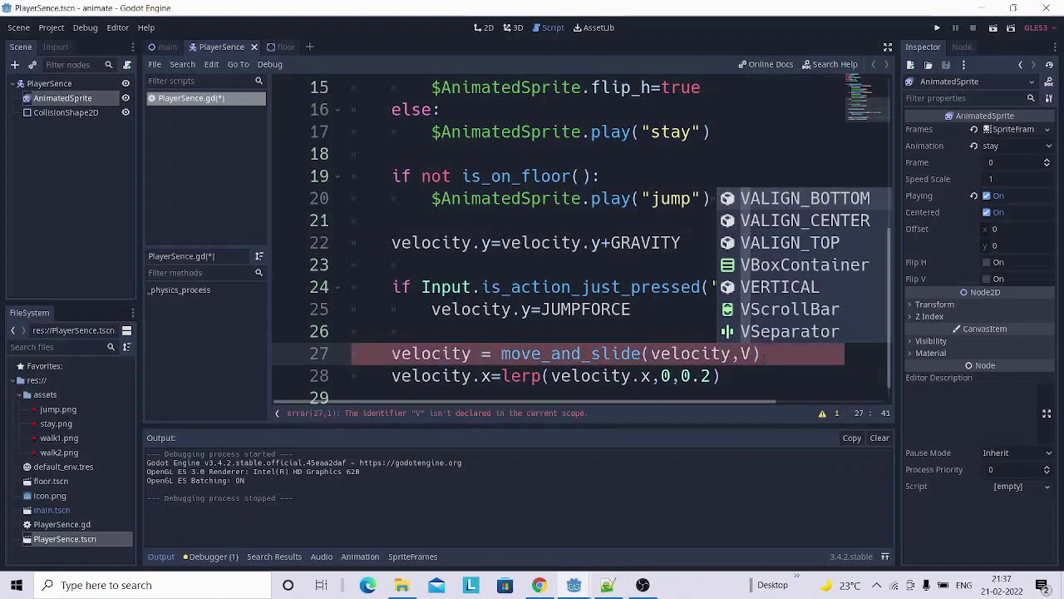
text(e)
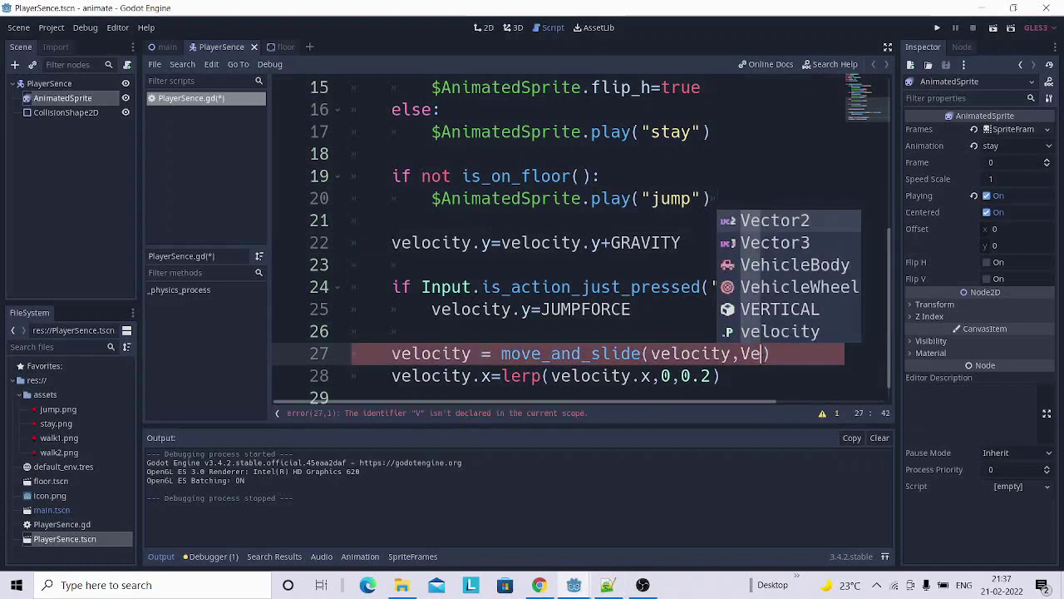
key(Return)
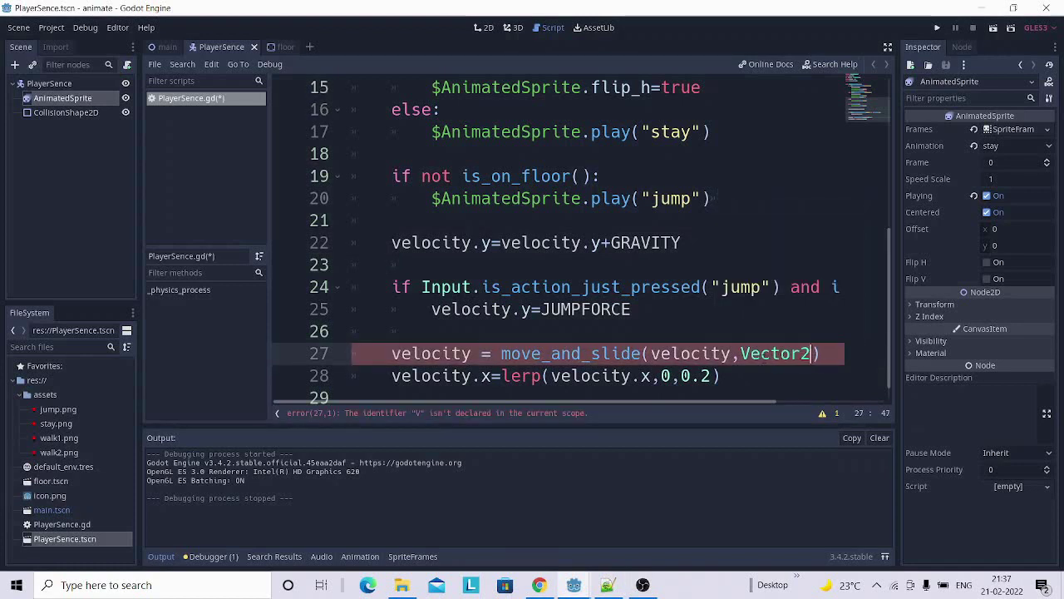
text(.)
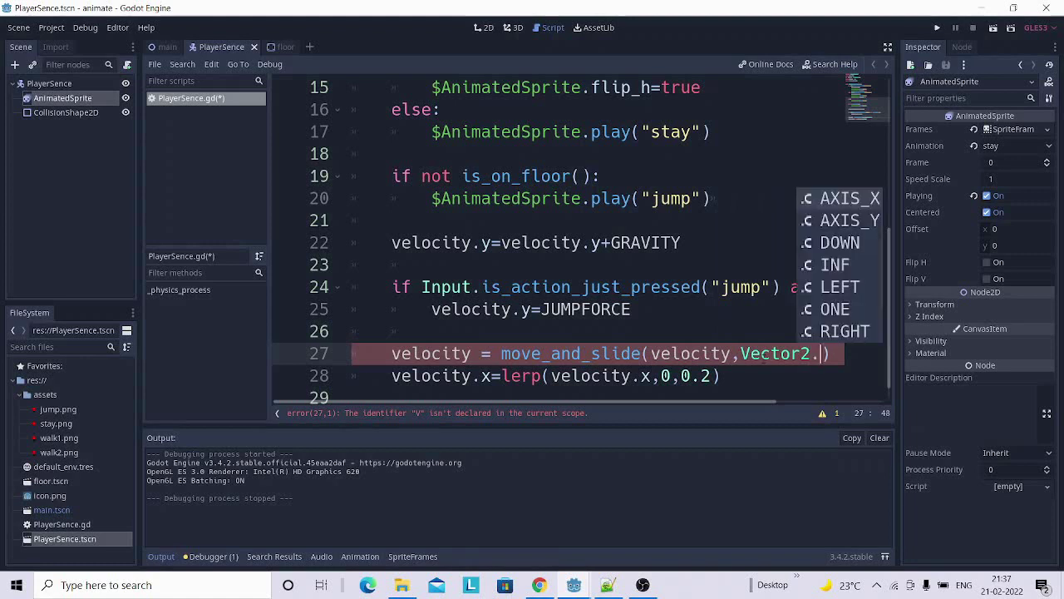
text(UP)
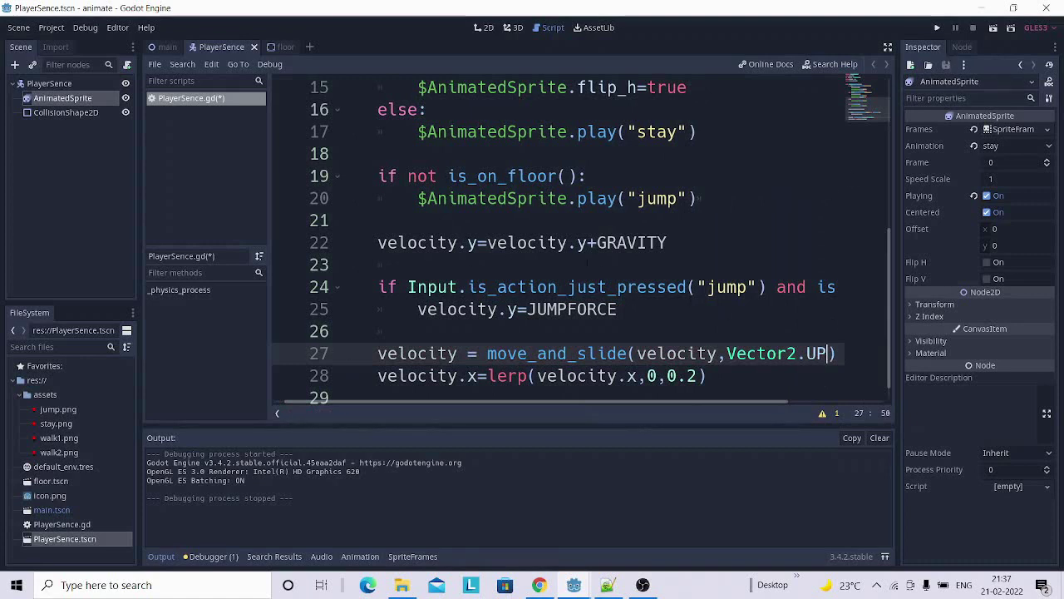
click(379, 242)
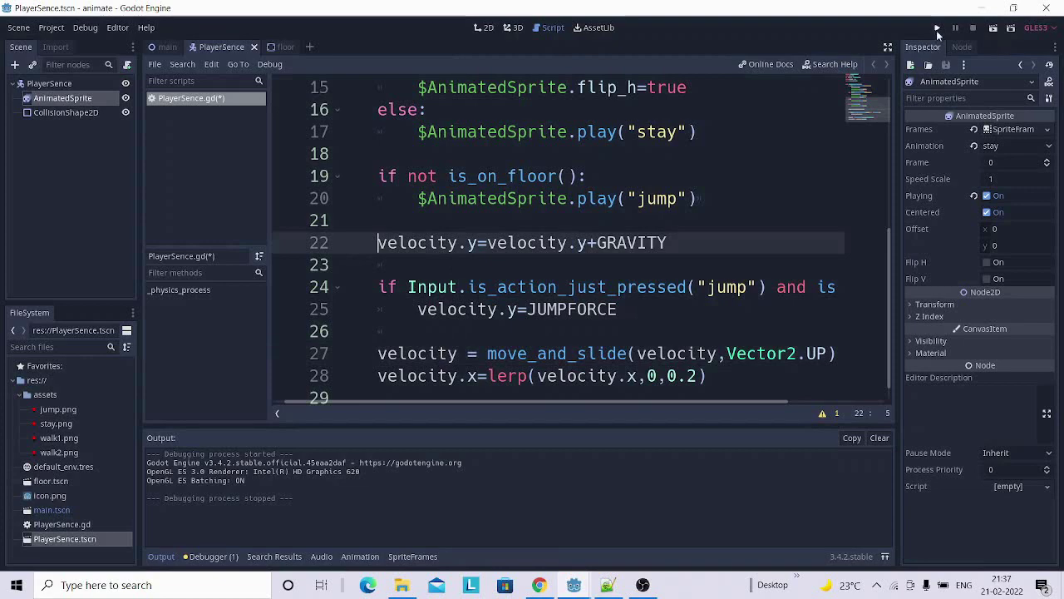
Run the game, walk right and left and jump with arrow keys, then close it.
click(936, 30)
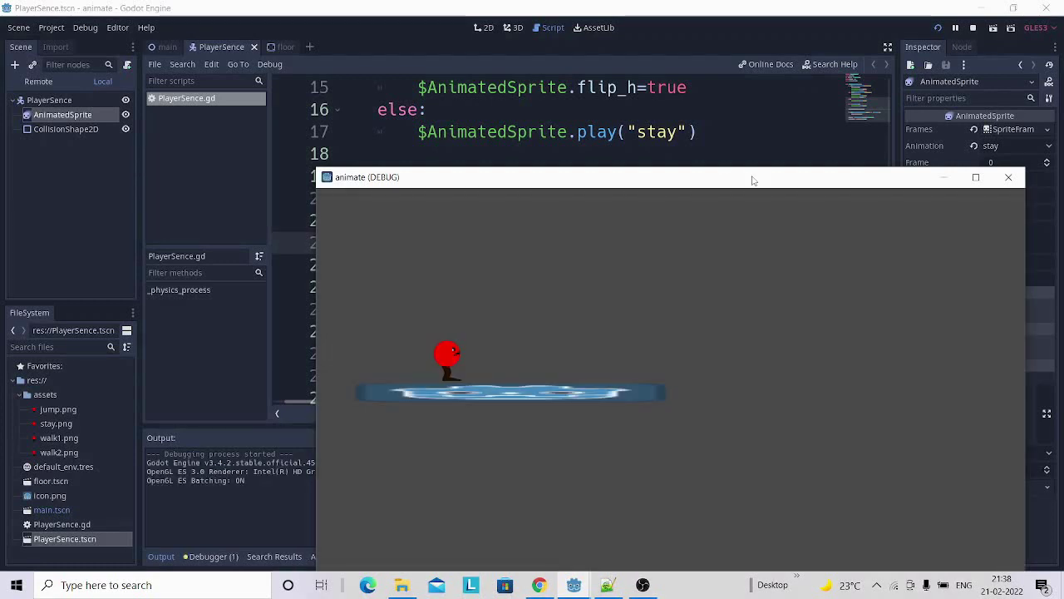
key(Right)
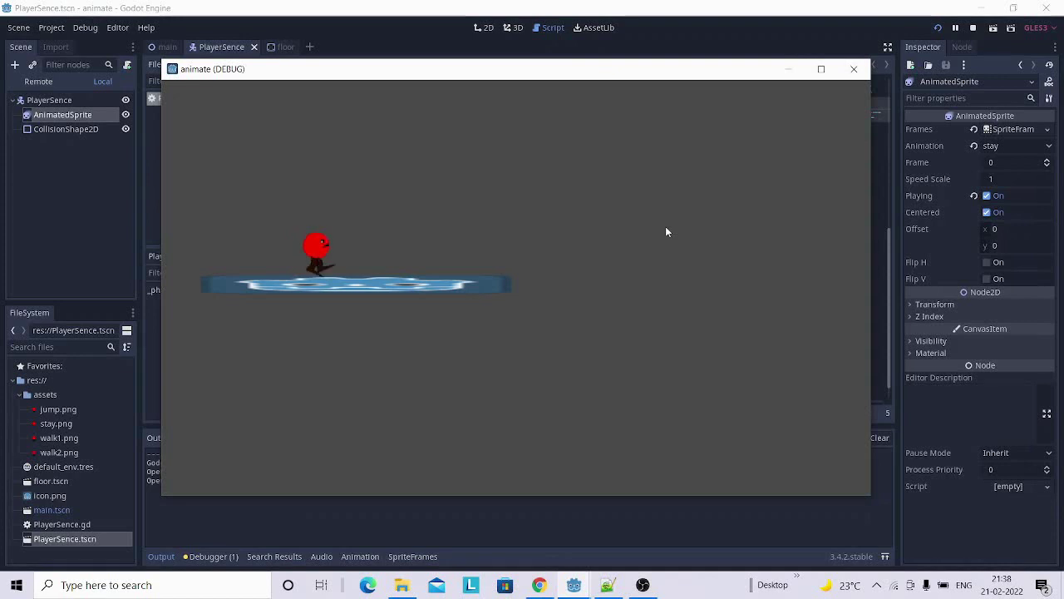
key(Left)
key(Up)
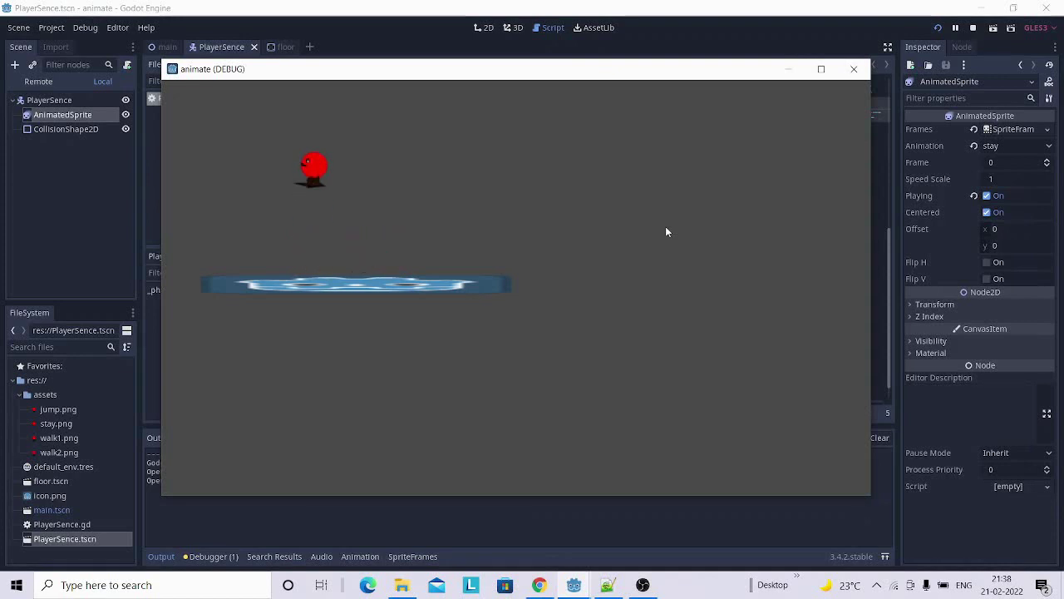
key(Up)
key(Up)
key(Up)
key(Right)
key(Left)
click(854, 69)
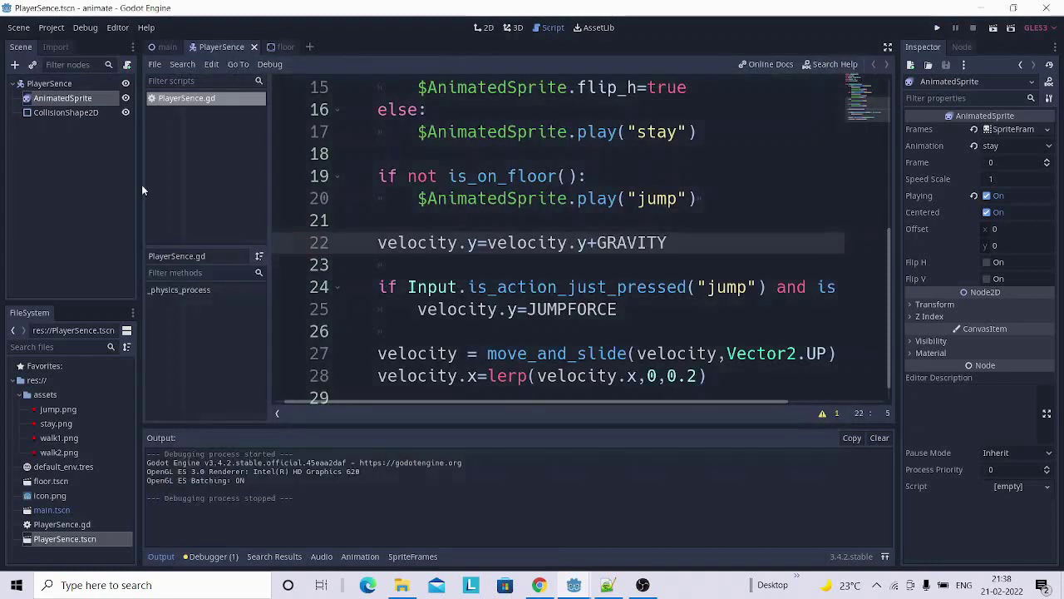
Show the main scene in the 2D view, select the floor node and copy it.
click(171, 47)
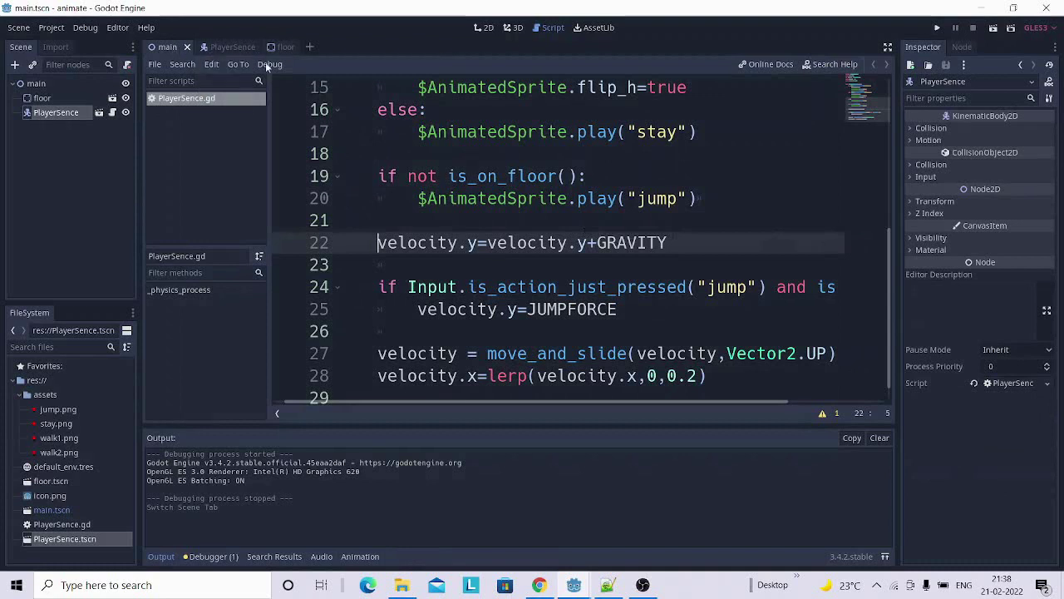
click(483, 28)
click(487, 289)
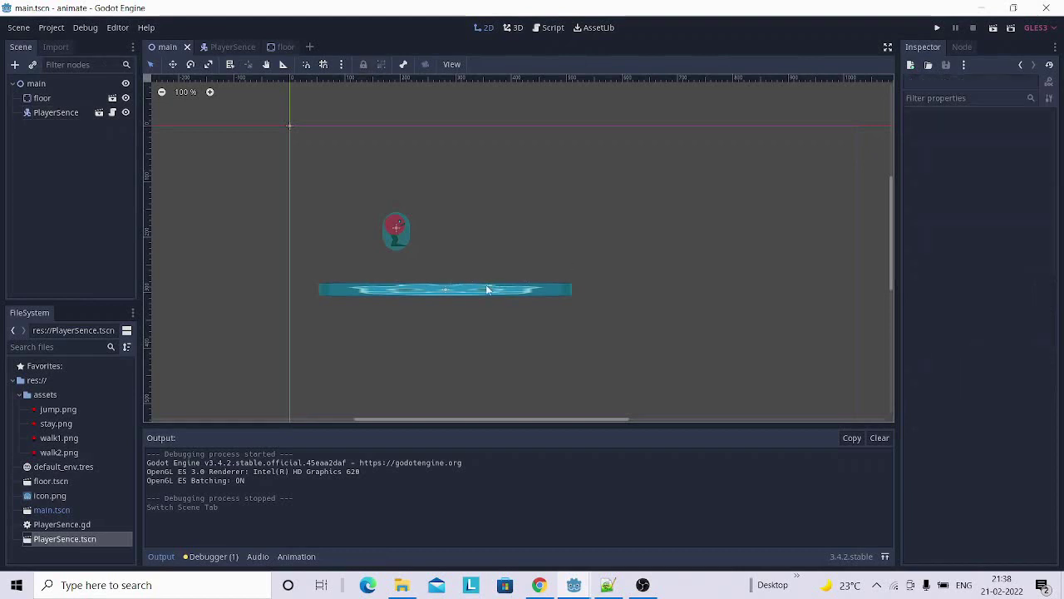
click(414, 289)
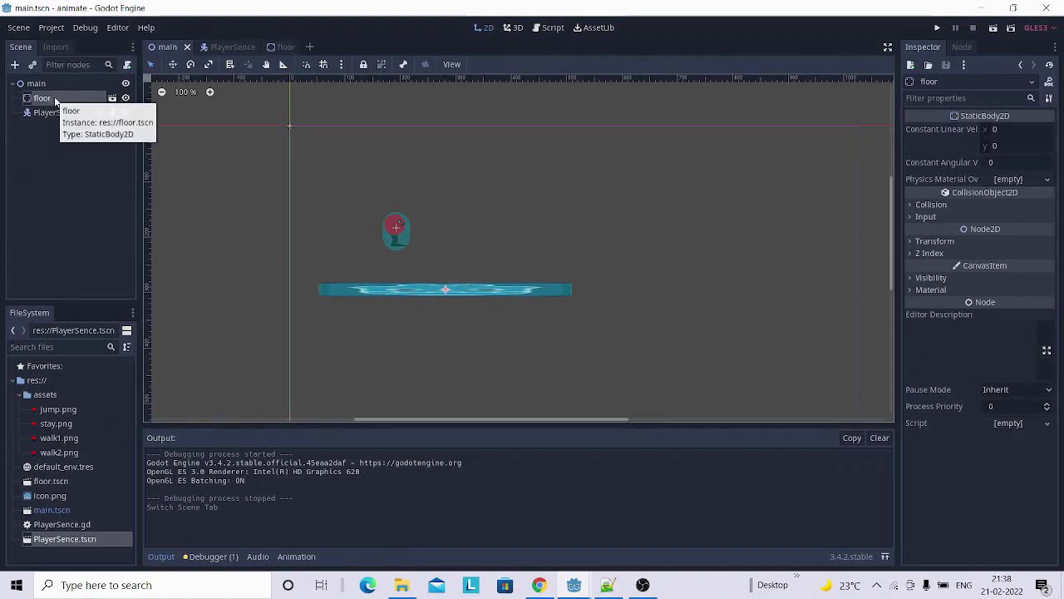
right_click(56, 101)
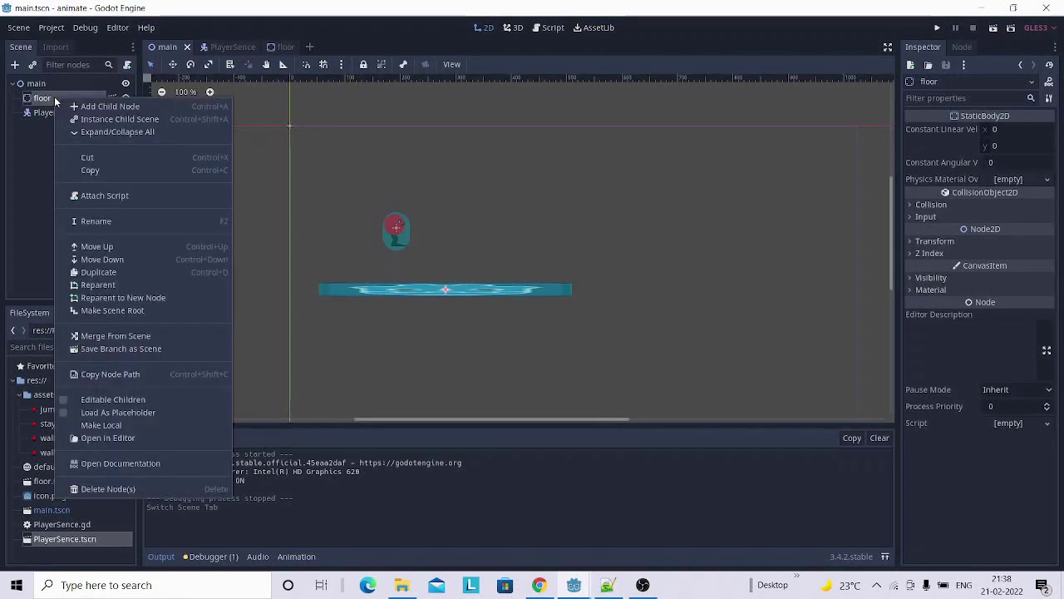
click(100, 170)
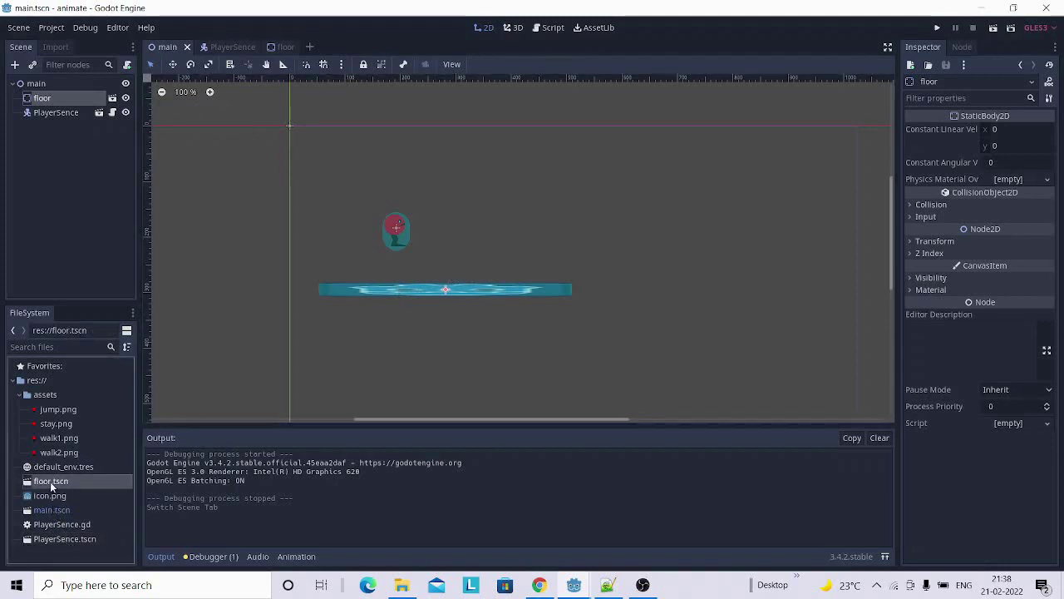
Add floor2 from floor.tscn lower right of the first floor and run the game.
mouse_move(52, 482)
mouse_down()
mouse_move(650, 363)
mouse_move(716, 362)
mouse_up()
mouse_move(50, 117)
mouse_down()
mouse_move(58, 186)
mouse_move(35, 84)
mouse_up()
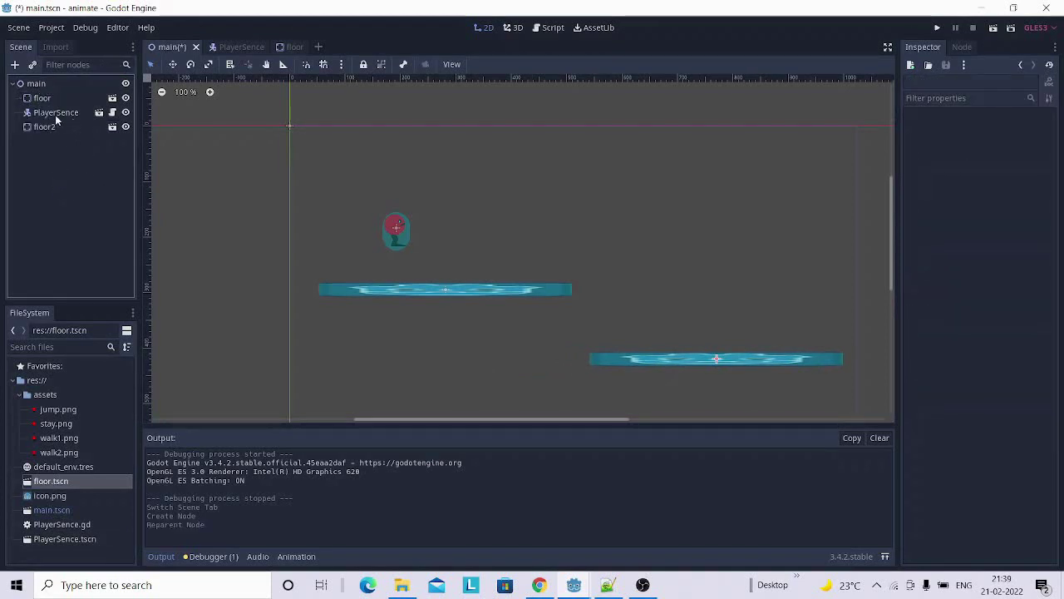
click(648, 347)
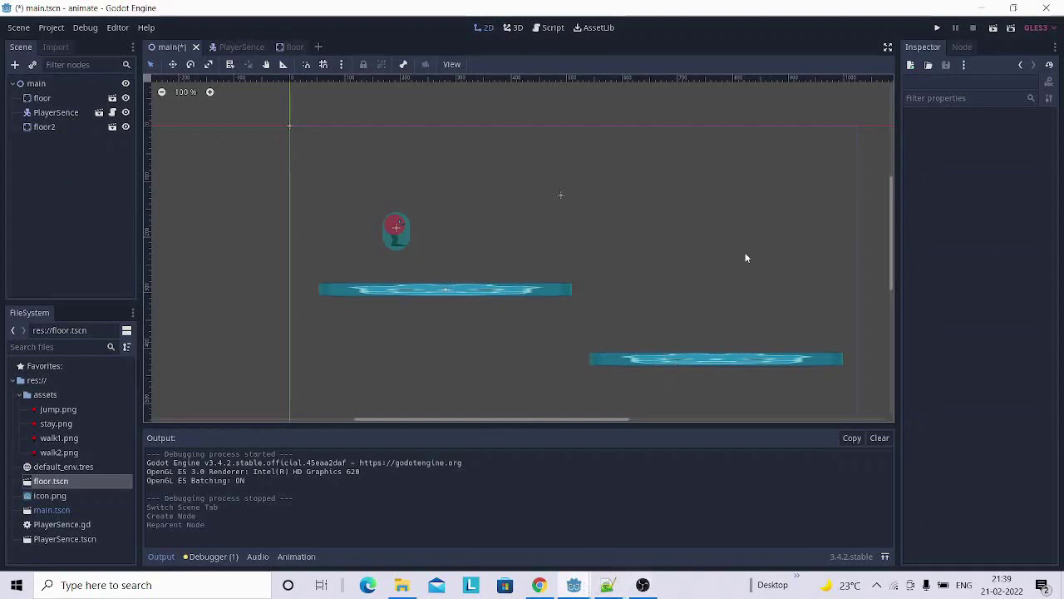
click(937, 30)
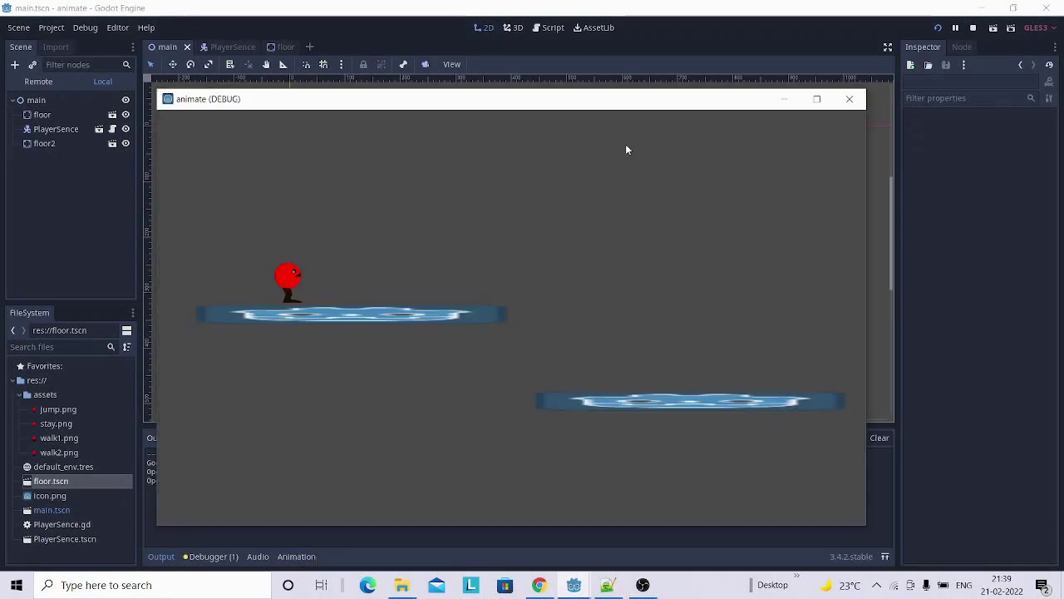
Walk right and jump onto the lower-right platform, jump again, then close the game.
key(Right)
key(Up)
key(Right)
key(Left)
key(Up)
click(849, 99)
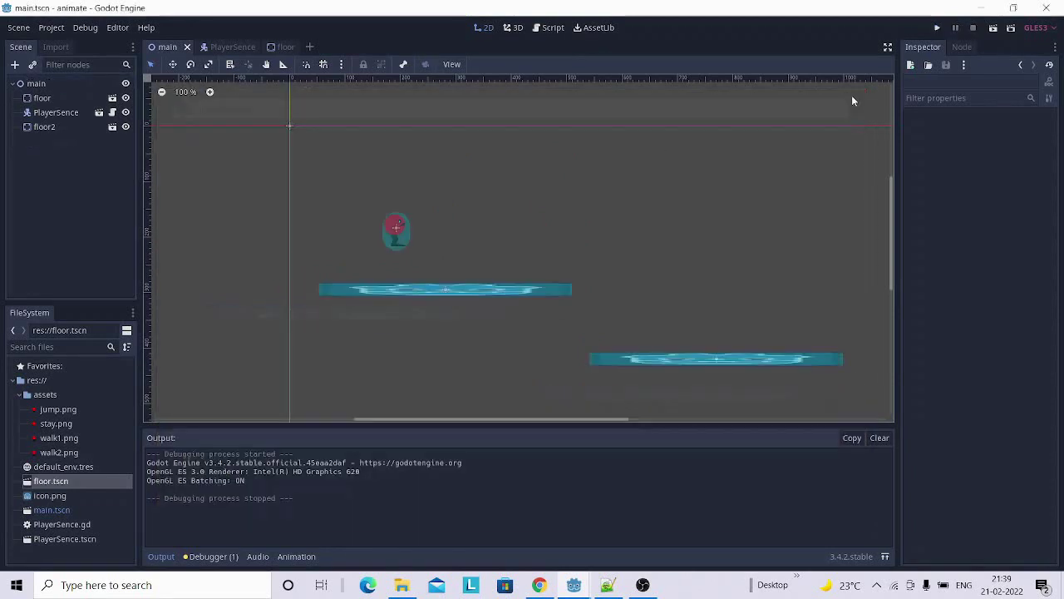